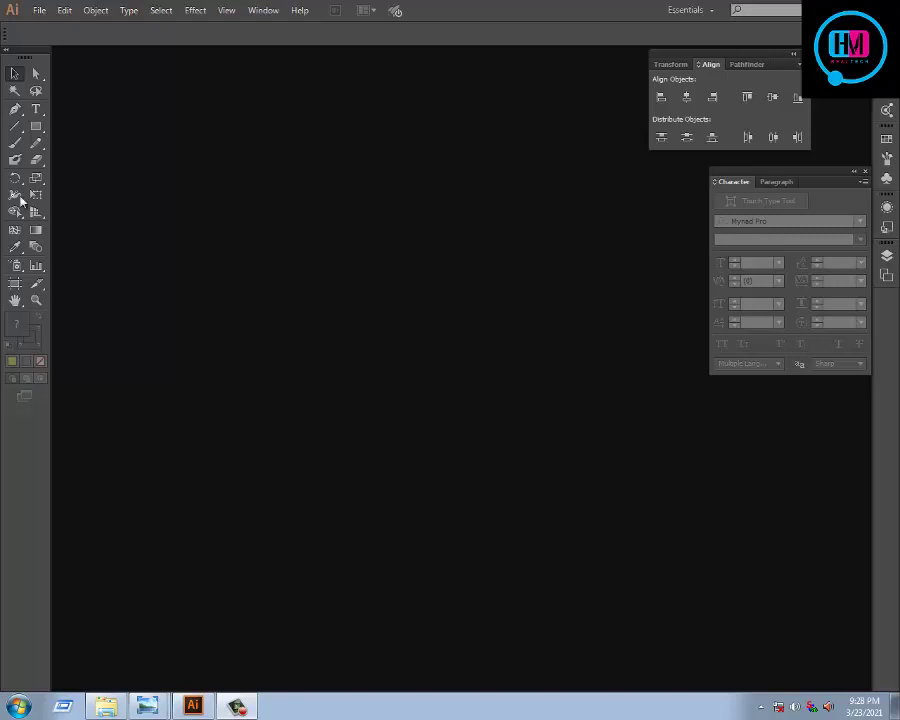
Step: Create a new 720 × 300 px document and zoom the artboard to 66.67%
{"action": "left_click", "coordinate": [39, 10]}
{"action": "left_click", "coordinate": [80, 25]}
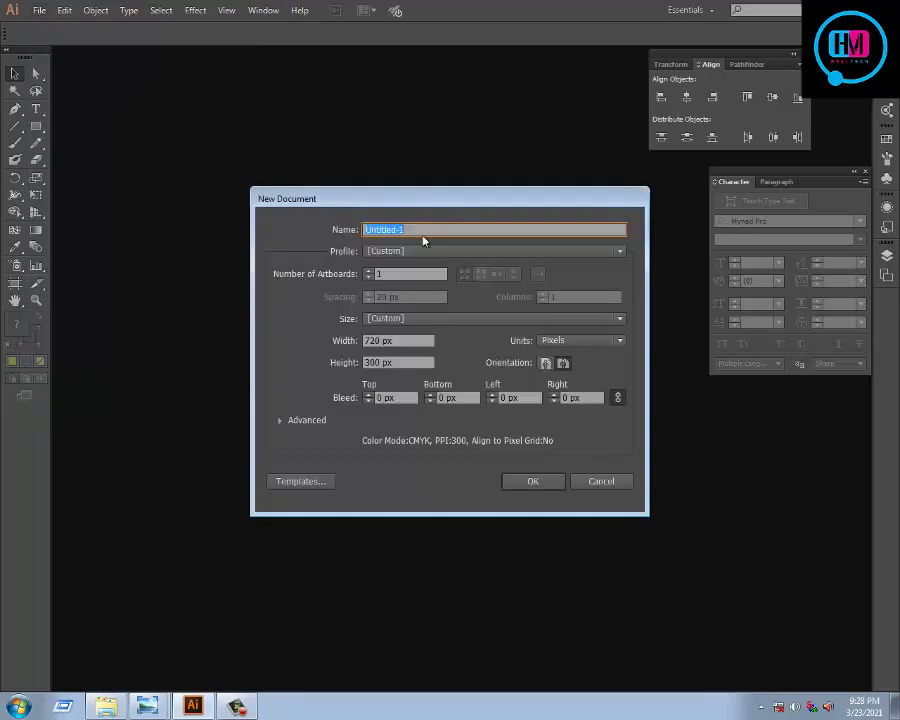
{"action": "left_click", "coordinate": [509, 479]}
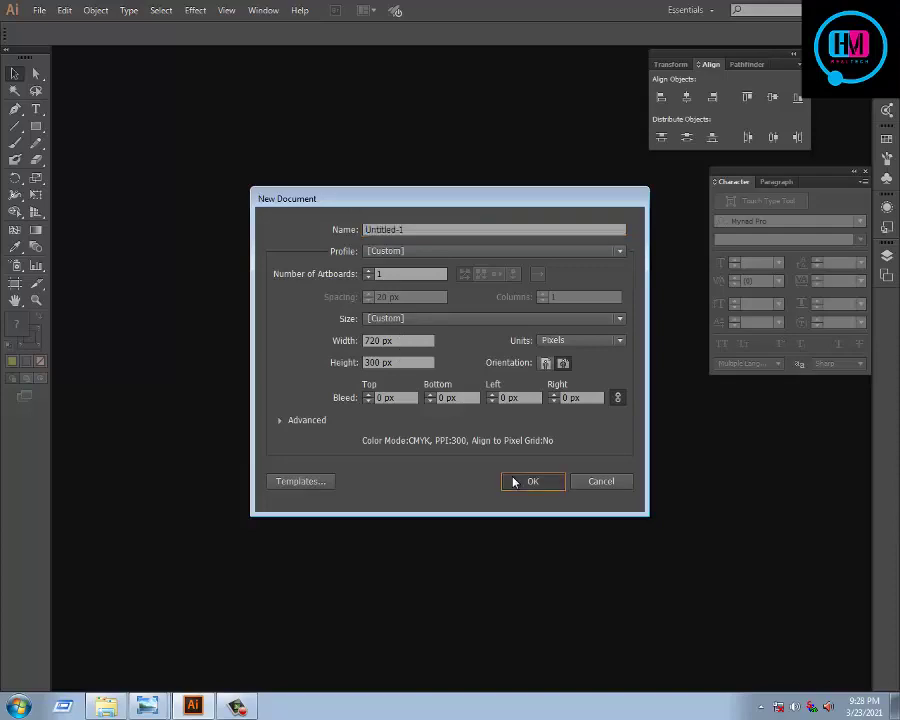
{"action": "left_click", "coordinate": [487, 362], "text": "alt"}
{"action": "left_click", "coordinate": [487, 362]}
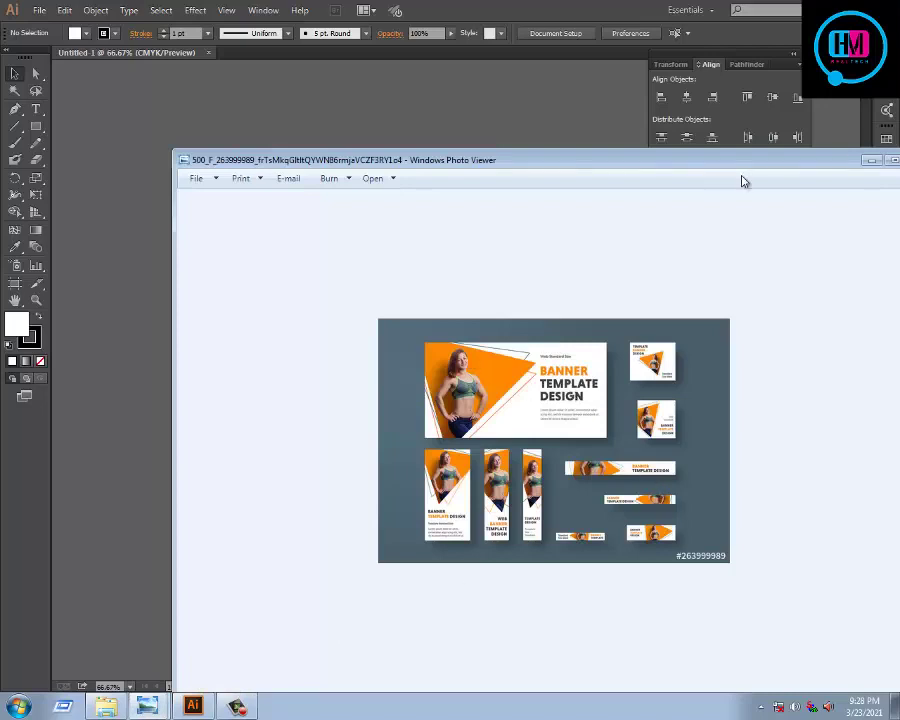
Step: Drag the banner template JPEG from the Bannner folder onto the canvas beside the artboard
{"action": "left_click", "coordinate": [870, 161]}
{"action": "left_click", "coordinate": [106, 707]}
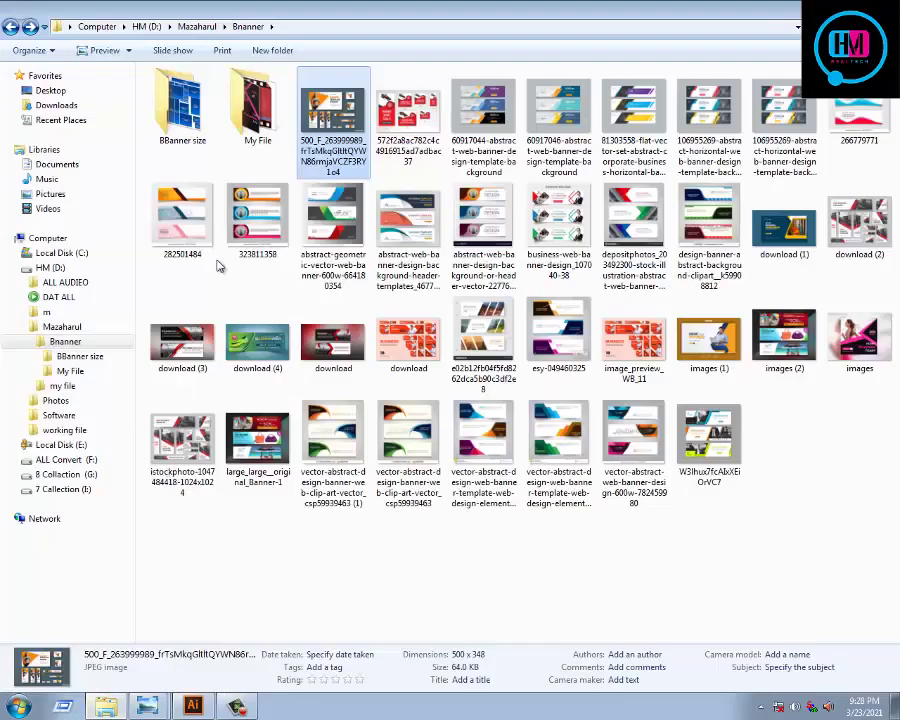
{"action": "mouse_move", "coordinate": [330, 115]}
{"action": "left_mouse_down"}
{"action": "mouse_move", "coordinate": [172, 533]}
{"action": "mouse_move", "coordinate": [230, 334]}
{"action": "mouse_move", "coordinate": [330, 425]}
{"action": "mouse_move", "coordinate": [292, 427]}
{"action": "left_mouse_up"}
{"action": "left_click", "coordinate": [390, 298]}
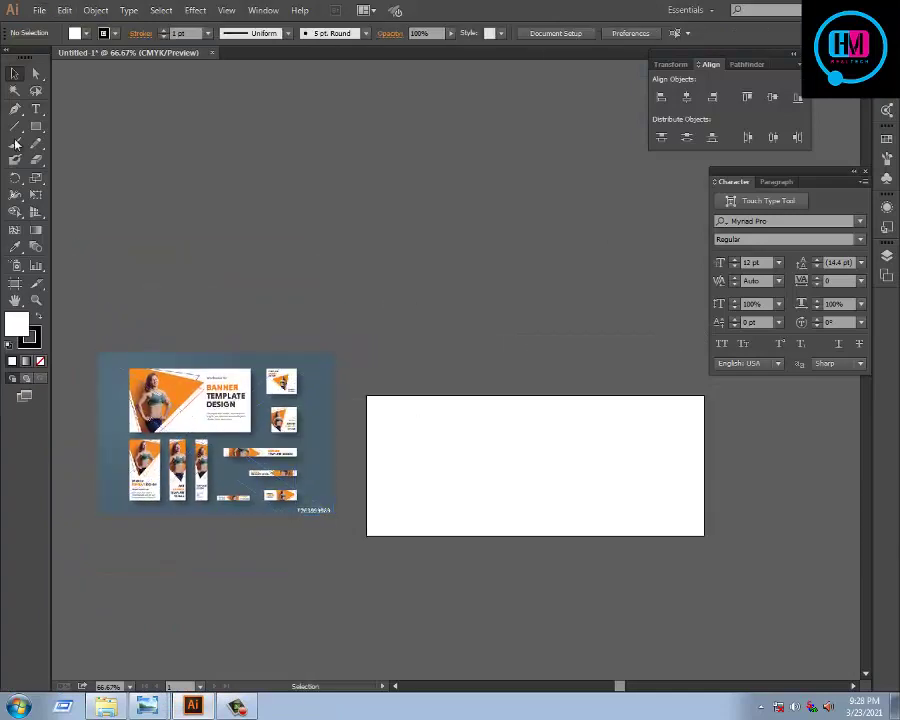
Step: Draw a large triangle with the Polygon Tool at the top left of the canvas
{"action": "left_click_drag", "start_coordinate": [35, 126], "coordinate": [364, 188]}
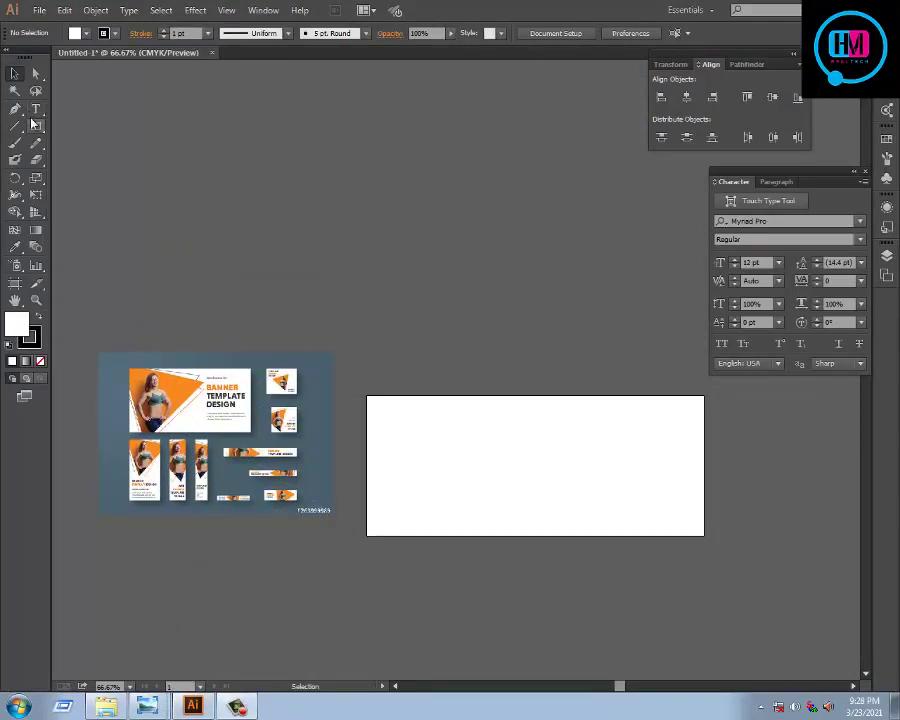
{"action": "left_click_drag", "start_coordinate": [35, 126], "coordinate": [118, 185]}
{"action": "left_click_drag", "start_coordinate": [367, 195], "coordinate": [450, 284]}
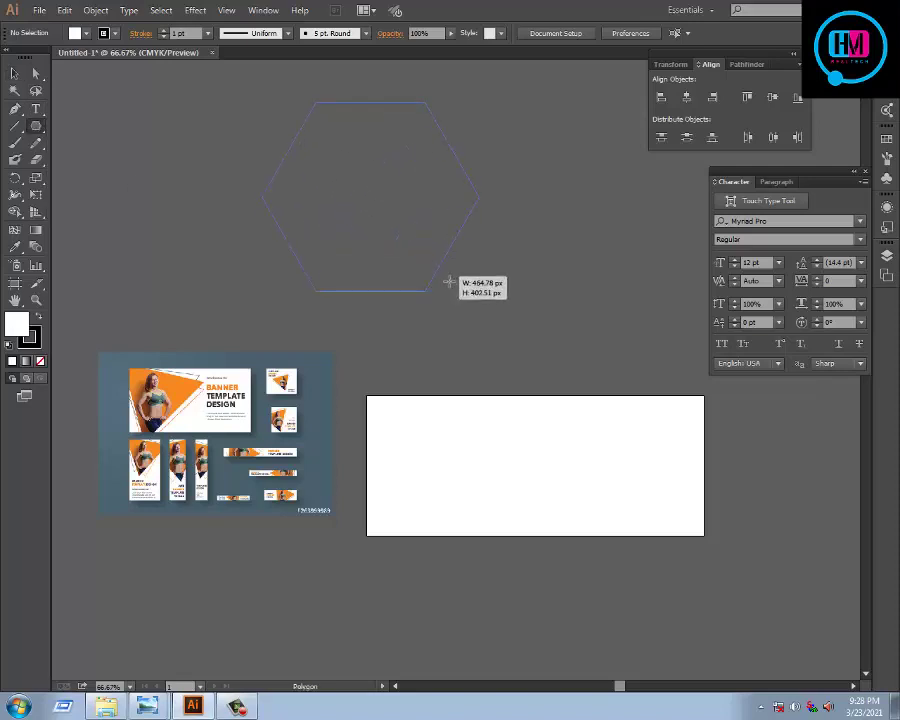
{"action": "key", "text": "ctrl+z"}
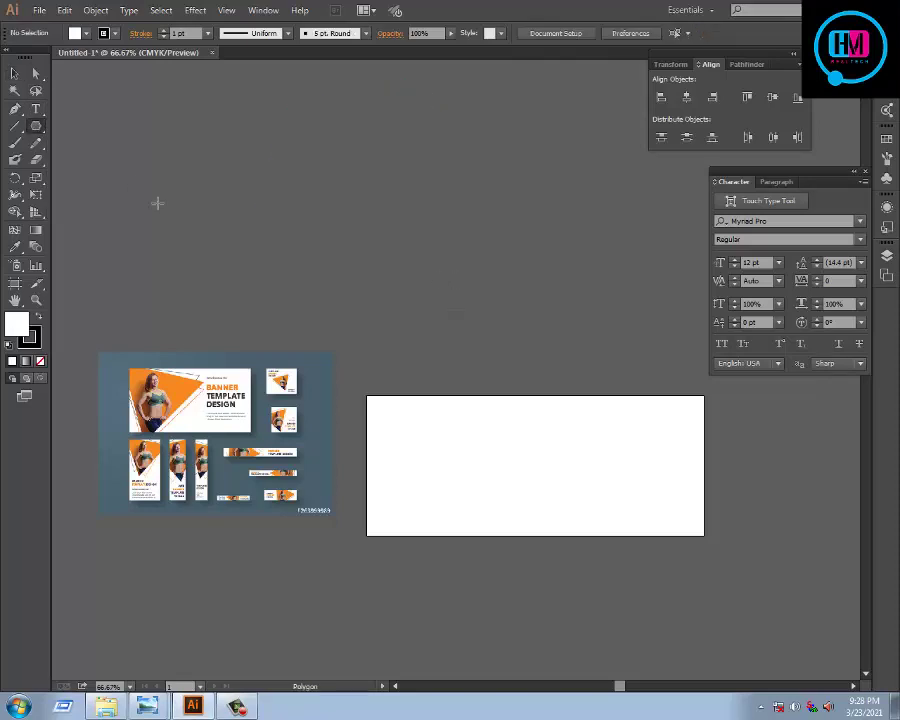
{"action": "mouse_move", "coordinate": [232, 190]}
{"action": "left_mouse_down"}
{"action": "mouse_move", "coordinate": [340, 258]}
{"action": "mouse_move", "coordinate": [364, 145]}
{"action": "left_mouse_up"}
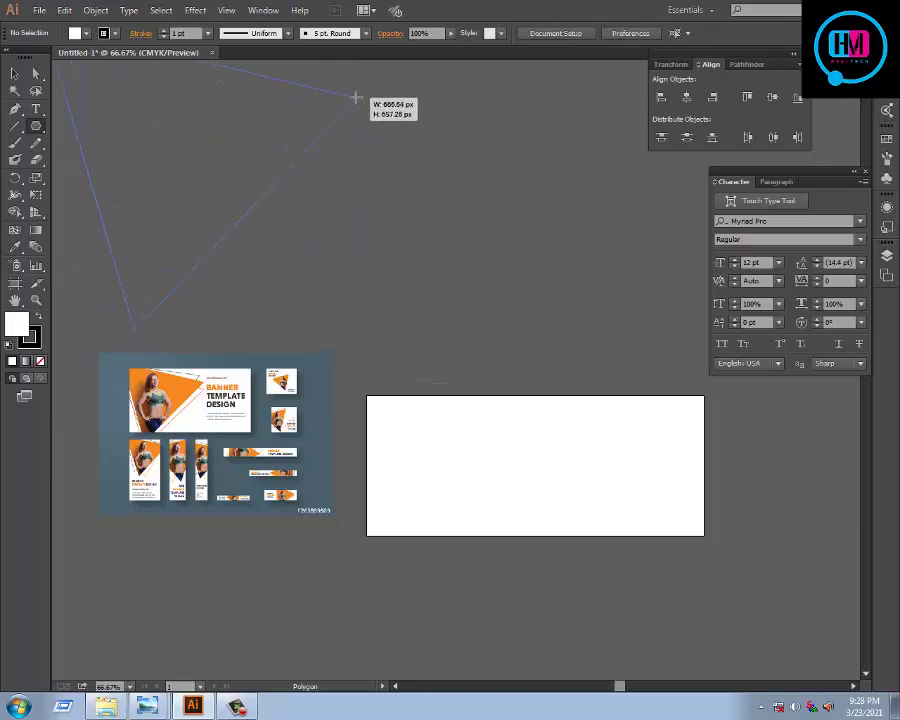
{"action": "left_click_drag", "start_coordinate": [364, 145], "coordinate": [354, 98]}
Step: Move the white triangle over the artboard and keep it selected
{"action": "left_click", "coordinate": [16, 72]}
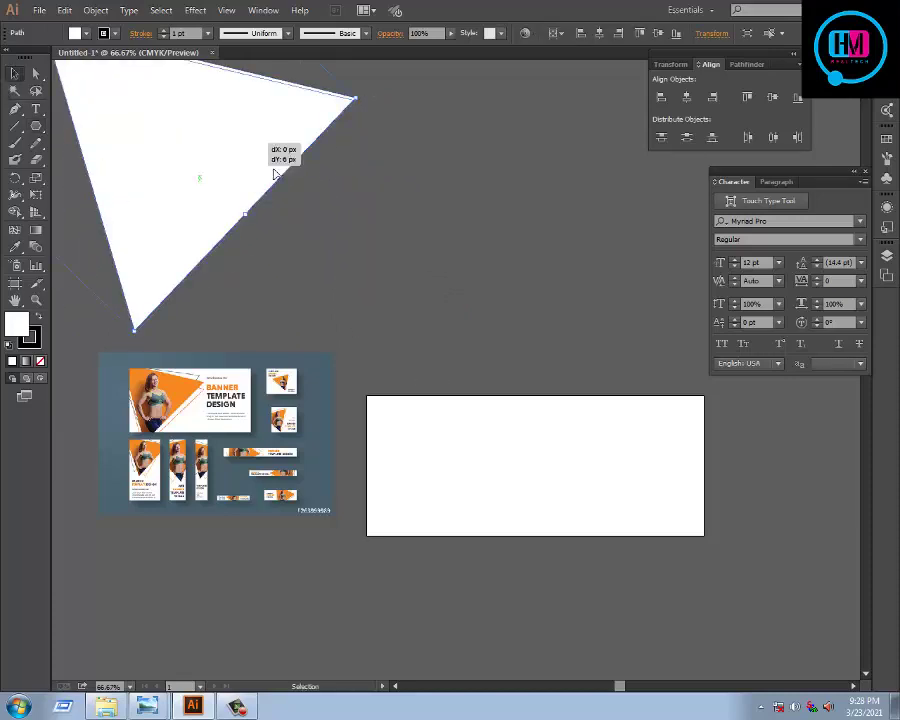
{"action": "left_click_drag", "start_coordinate": [272, 156], "coordinate": [600, 460]}
{"action": "left_click", "coordinate": [561, 283]}
{"action": "left_click", "coordinate": [512, 371]}
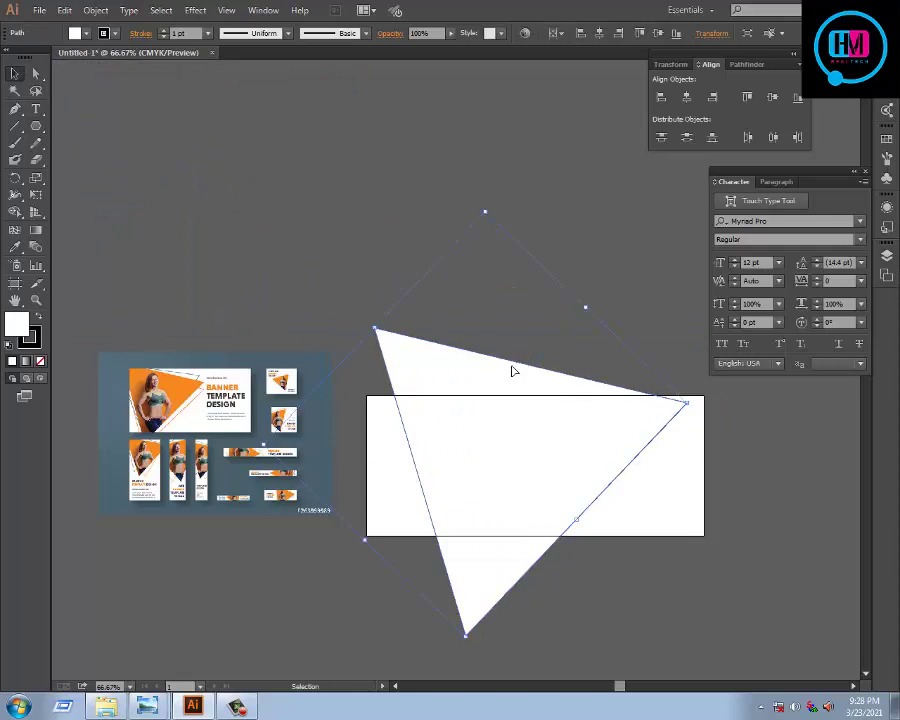
Step: Fill the triangle with red and scale it down
{"action": "left_click", "coordinate": [80, 33]}
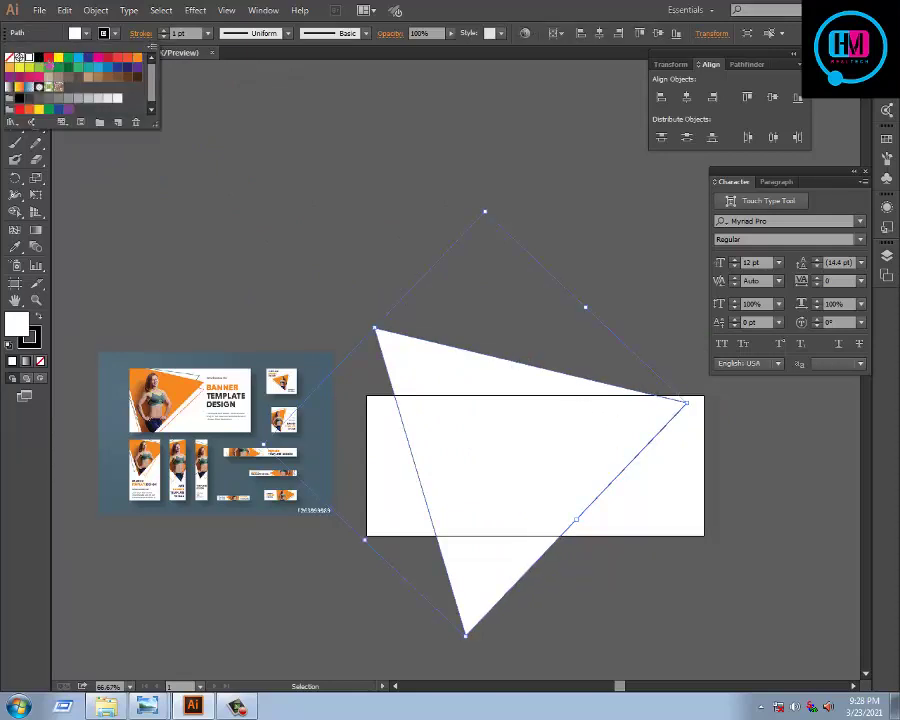
{"action": "left_click", "coordinate": [48, 57]}
{"action": "left_click", "coordinate": [344, 125]}
{"action": "mouse_move", "coordinate": [684, 408]}
{"action": "left_mouse_down"}
{"action": "mouse_move", "coordinate": [603, 432]}
{"action": "mouse_move", "coordinate": [583, 415]}
{"action": "left_mouse_up"}
{"action": "left_click", "coordinate": [512, 390]}
{"action": "left_click_drag", "start_coordinate": [466, 439], "coordinate": [433, 480]}
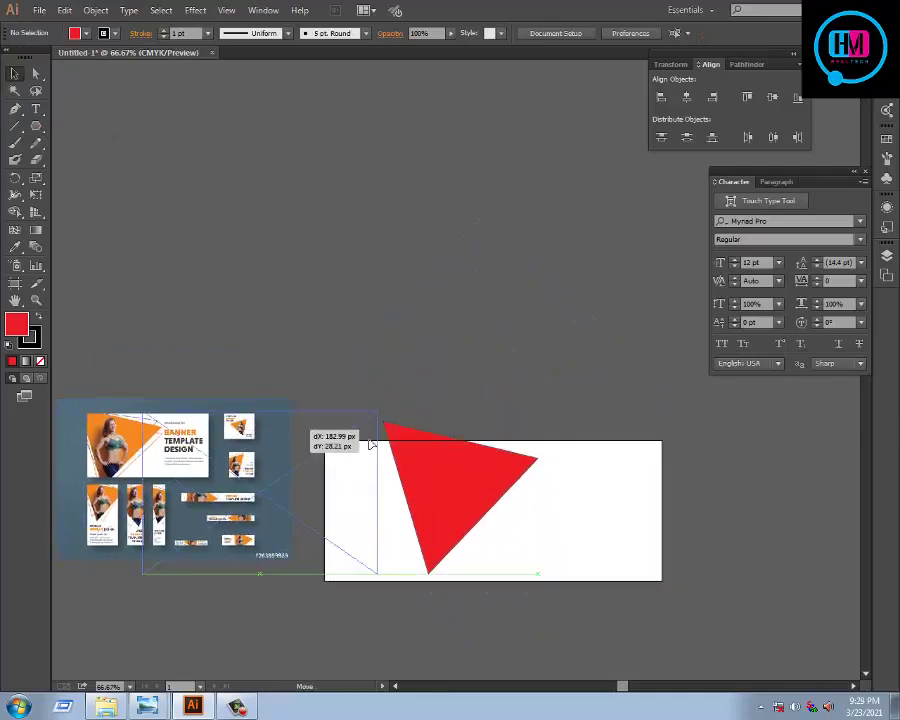
Step: Shift the reference image up-left and place the red triangle at the artboard's left edge
{"action": "mouse_move", "coordinate": [200, 470]}
{"action": "left_mouse_down"}
{"action": "mouse_move", "coordinate": [360, 486]}
{"action": "mouse_move", "coordinate": [243, 319]}
{"action": "left_mouse_up"}
{"action": "left_click_drag", "start_coordinate": [490, 473], "coordinate": [395, 512]}
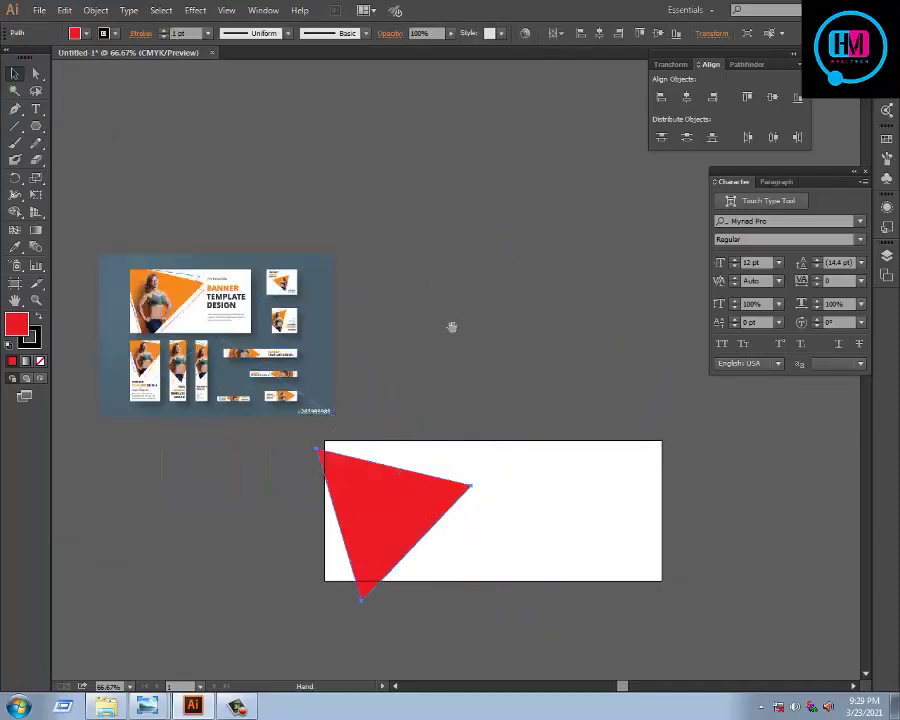
{"action": "left_click_drag", "start_coordinate": [444, 564], "coordinate": [540, 516]}
{"action": "mouse_move", "coordinate": [502, 444]}
{"action": "left_mouse_down"}
{"action": "mouse_move", "coordinate": [524, 430]}
{"action": "mouse_move", "coordinate": [523, 447]}
{"action": "mouse_move", "coordinate": [504, 439]}
{"action": "mouse_move", "coordinate": [511, 445]}
{"action": "mouse_move", "coordinate": [524, 429]}
{"action": "left_mouse_up"}
{"action": "left_click", "coordinate": [582, 278]}
{"action": "left_click", "coordinate": [560, 290]}
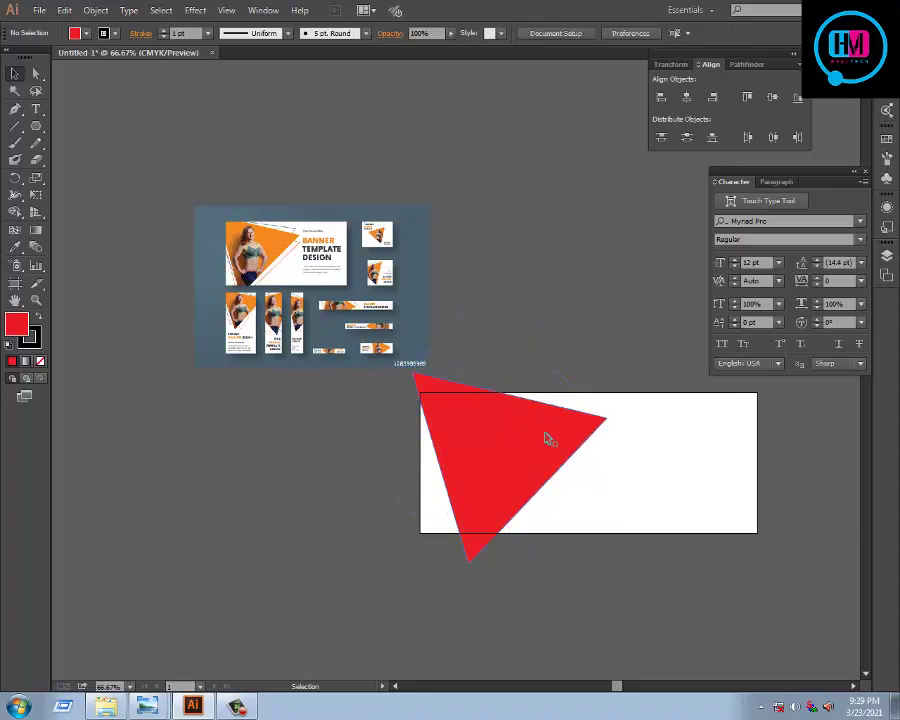
Step: Rotate the triangle copy to roughly -38° so it fans out from the original
{"action": "left_click", "coordinate": [546, 438]}
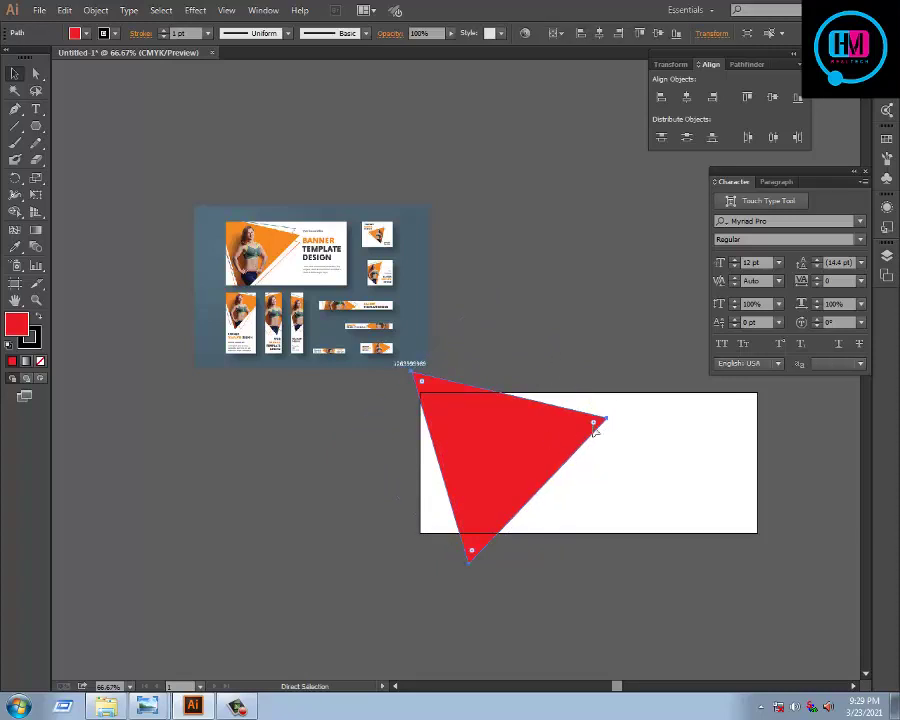
{"action": "left_click_drag", "start_coordinate": [610, 412], "coordinate": [621, 434]}
{"action": "key", "text": "a"}
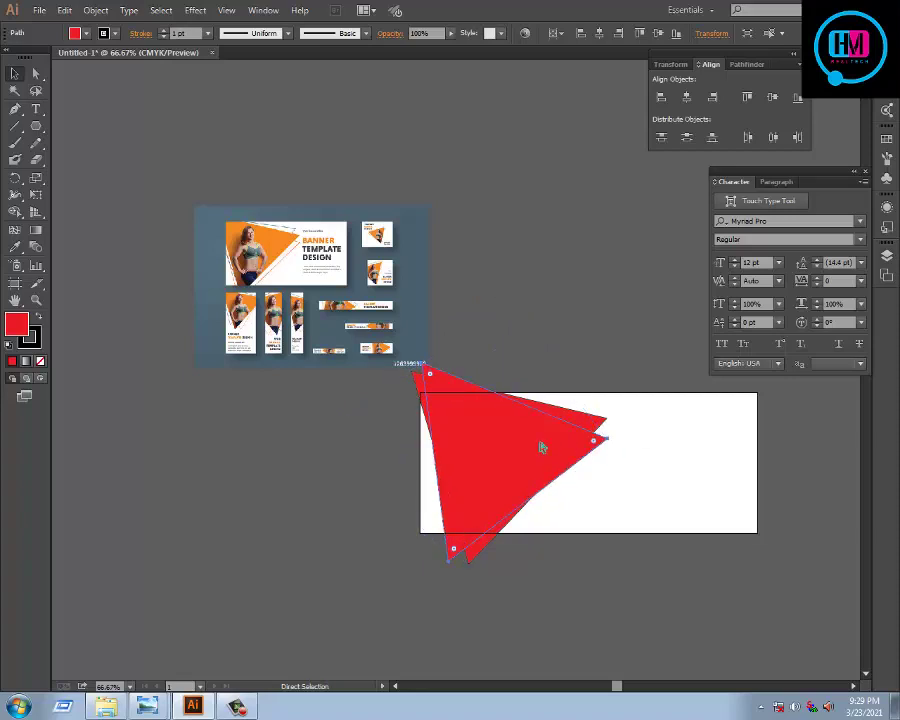
{"action": "key", "text": "v"}
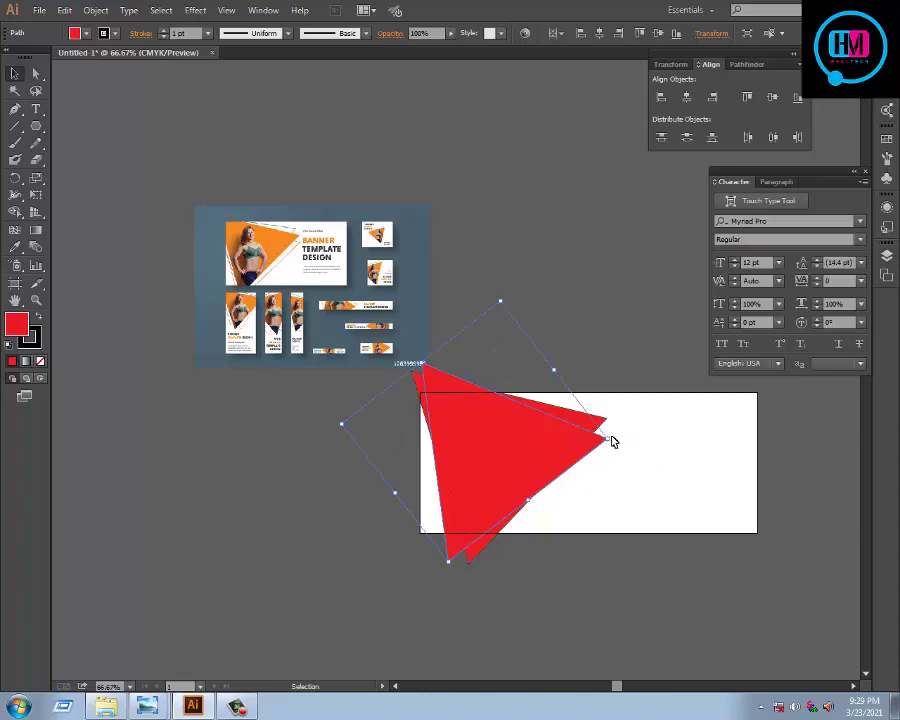
{"action": "left_click_drag", "start_coordinate": [616, 430], "coordinate": [626, 393]}
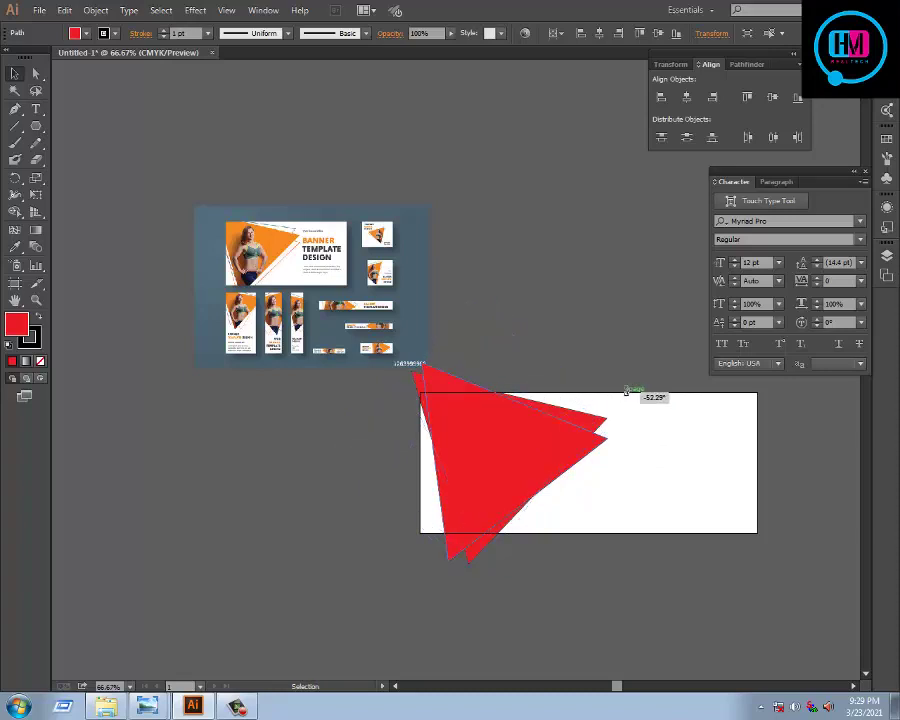
{"action": "left_click_drag", "start_coordinate": [626, 393], "coordinate": [626, 398]}
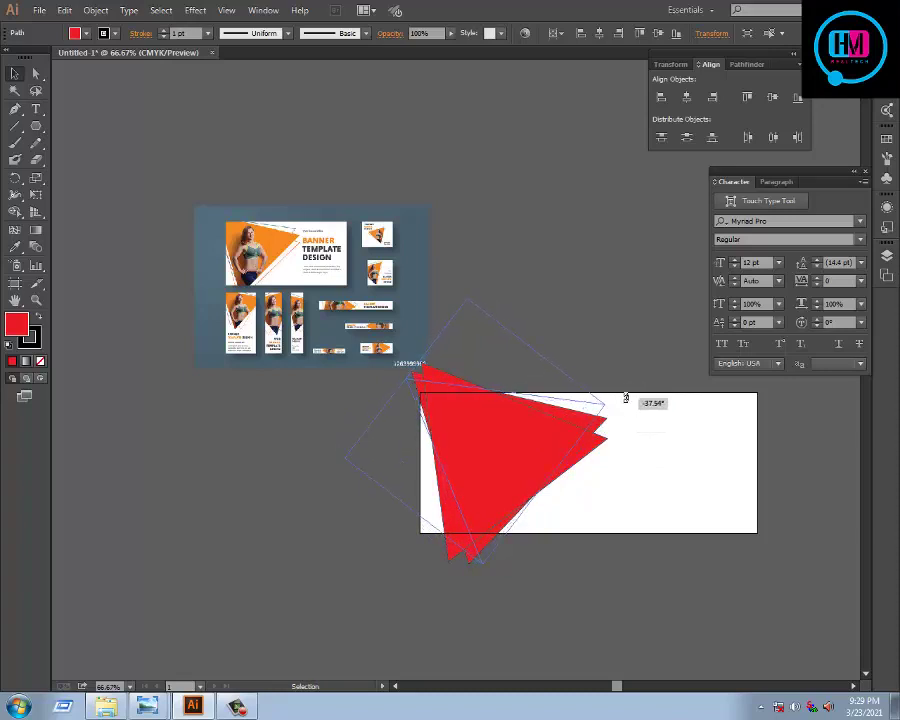
{"action": "left_click", "coordinate": [614, 316]}
{"action": "left_click", "coordinate": [600, 411]}
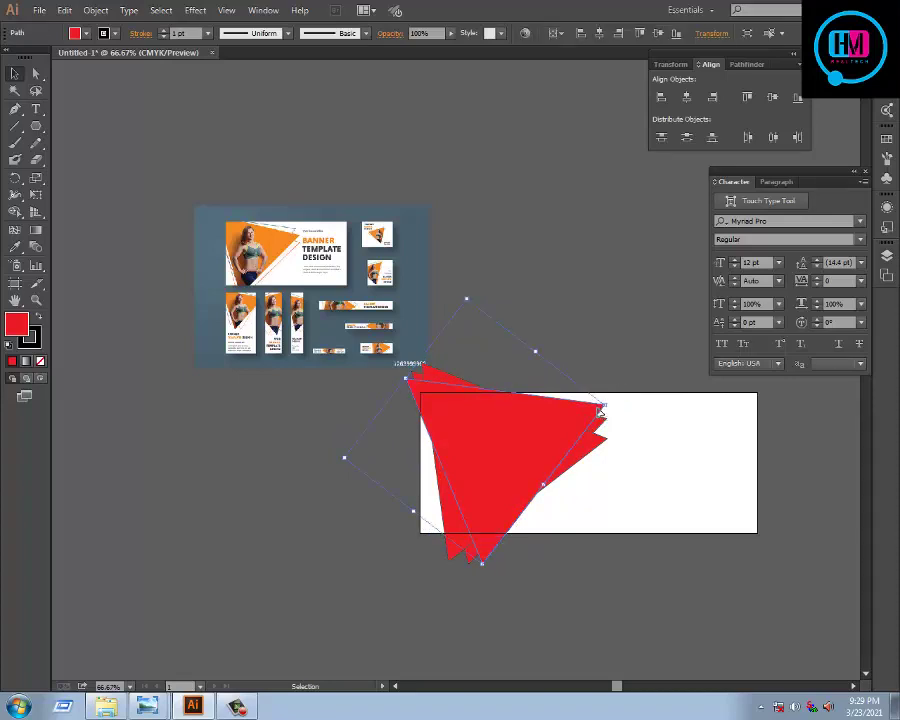
{"action": "left_click", "coordinate": [630, 480]}
{"action": "left_click", "coordinate": [466, 404]}
{"action": "left_click_drag", "start_coordinate": [600, 426], "coordinate": [603, 428]}
Step: Bring the rotated triangle to the front with Arrange > Bring to Front
{"action": "right_click", "coordinate": [603, 428]}
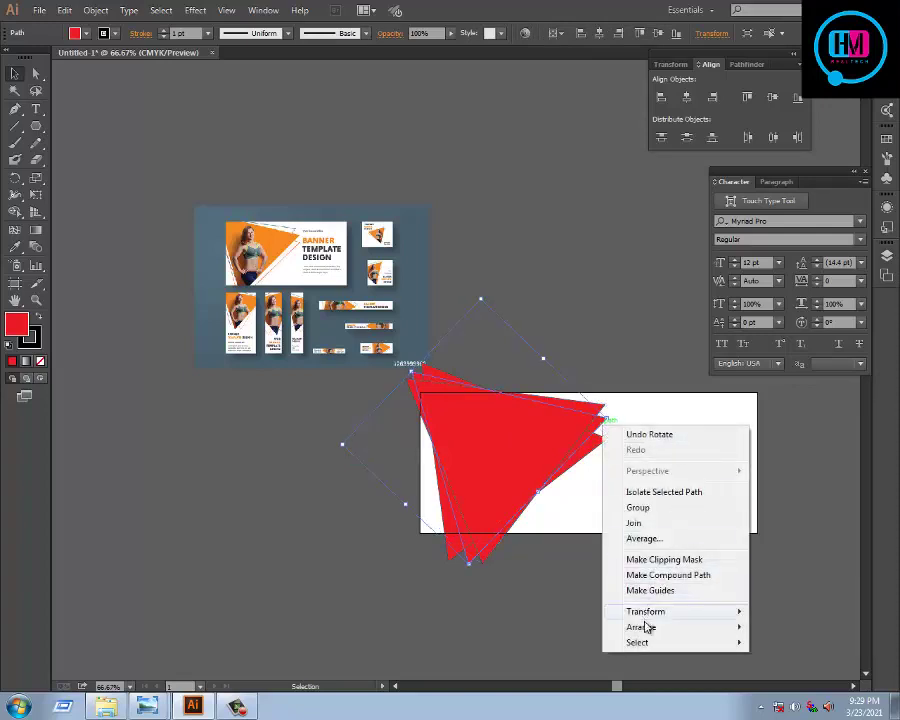
{"action": "left_click", "coordinate": [538, 627]}
{"action": "left_click", "coordinate": [650, 553]}
{"action": "left_click", "coordinate": [542, 454]}
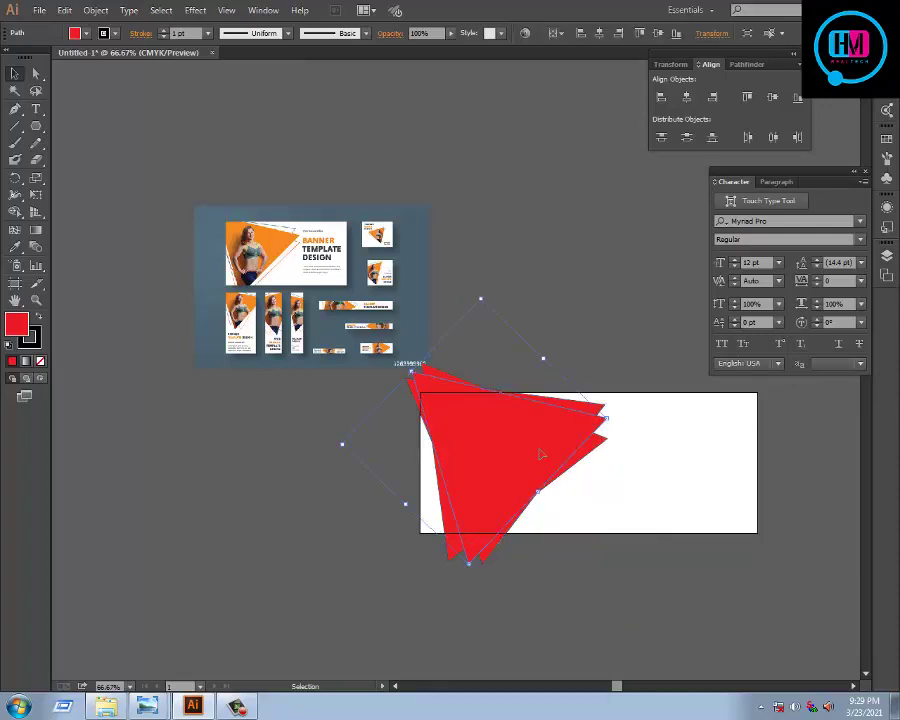
{"action": "left_click", "coordinate": [612, 426]}
Step: Turn the back triangle into an unfilled black outline by swapping fill and stroke
{"action": "left_click", "coordinate": [578, 408]}
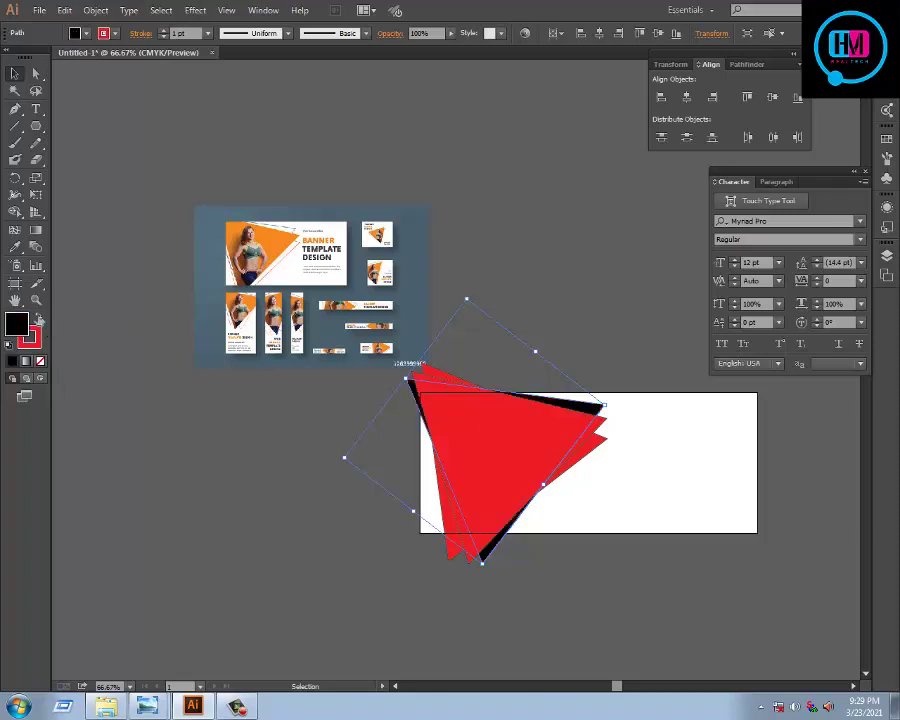
{"action": "left_click", "coordinate": [38, 318]}
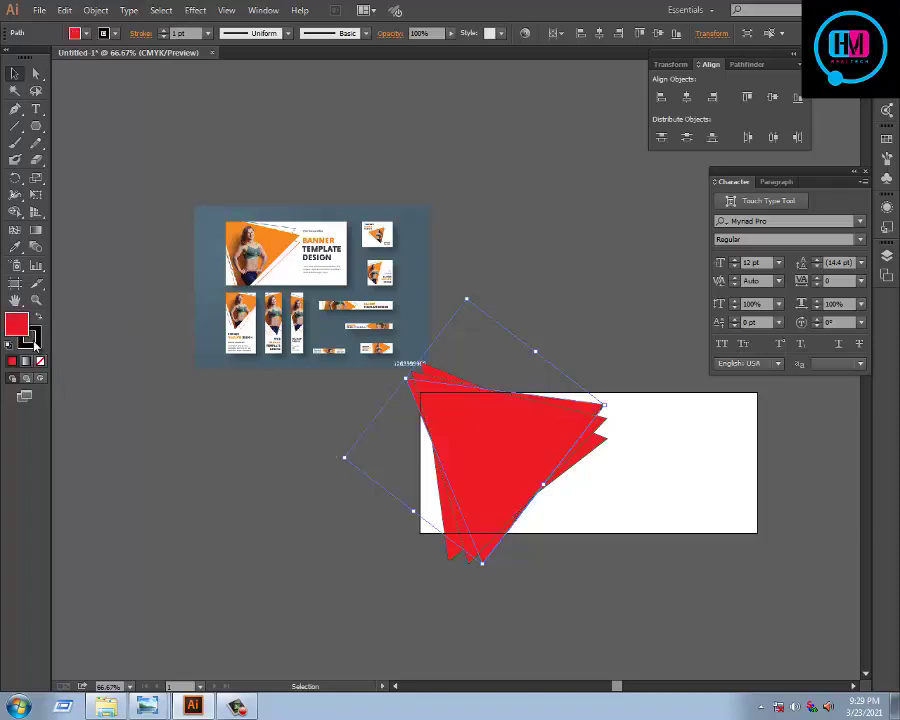
{"action": "left_click", "coordinate": [42, 364]}
{"action": "left_click", "coordinate": [294, 522]}
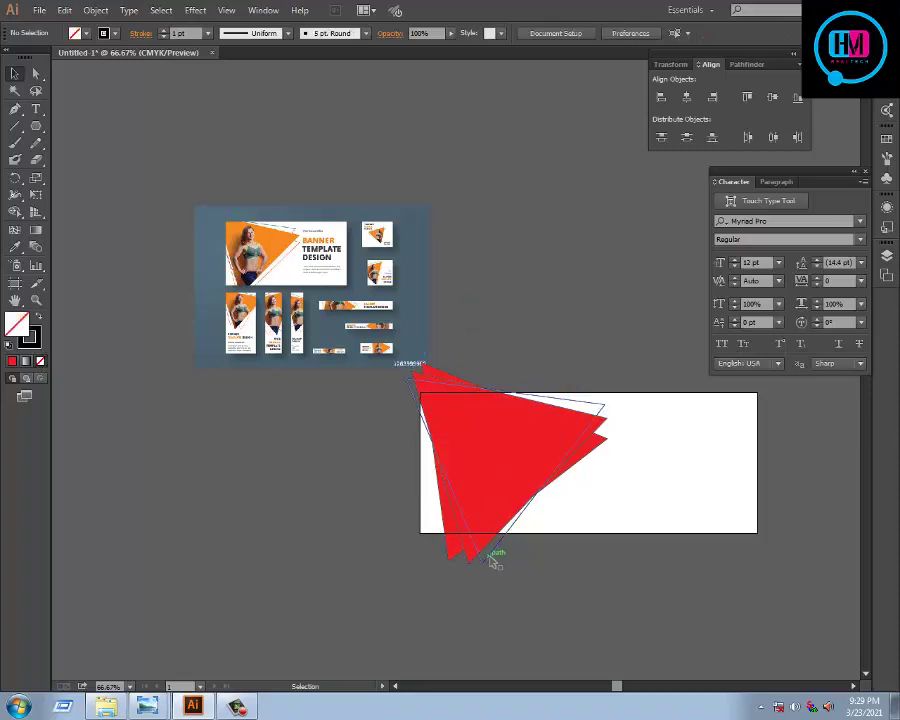
Step: Keep the front triangle solid red with no stroke
{"action": "left_click", "coordinate": [447, 529]}
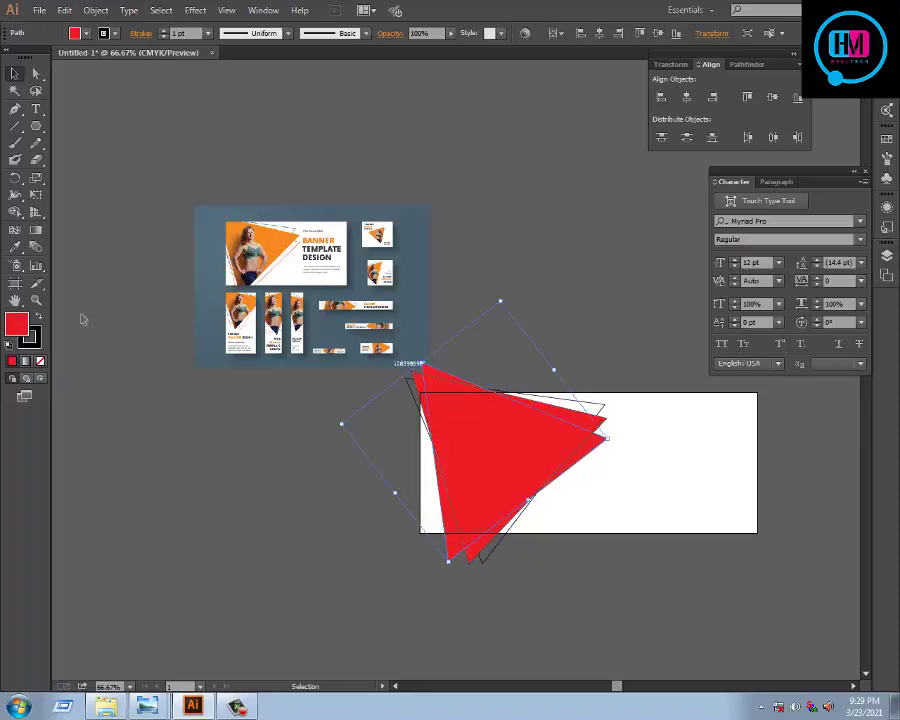
{"action": "left_click", "coordinate": [37, 318]}
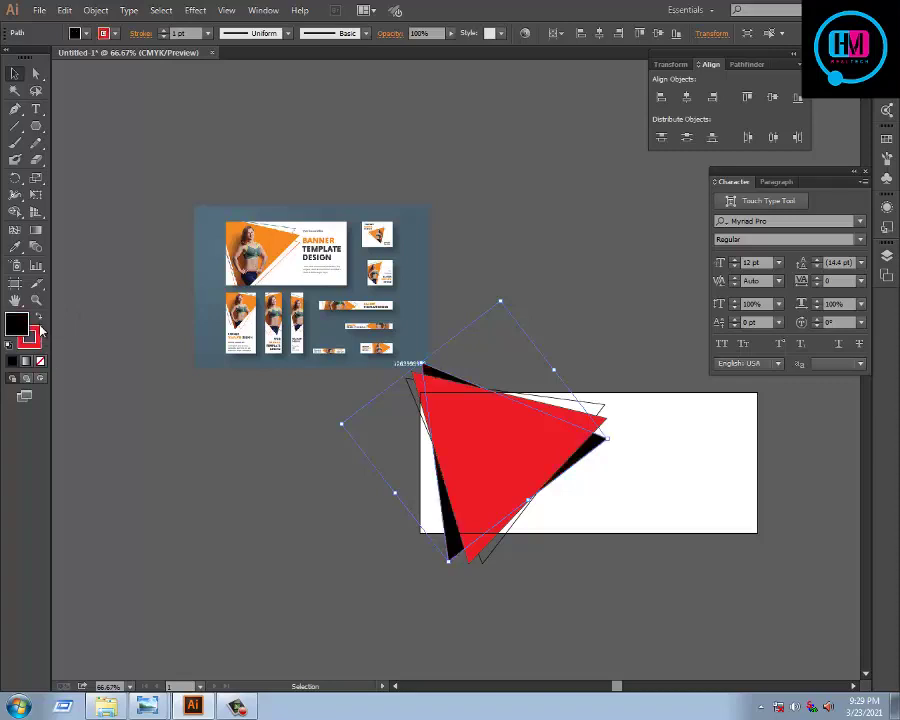
{"action": "left_click", "coordinate": [40, 362]}
{"action": "left_click", "coordinate": [37, 317]}
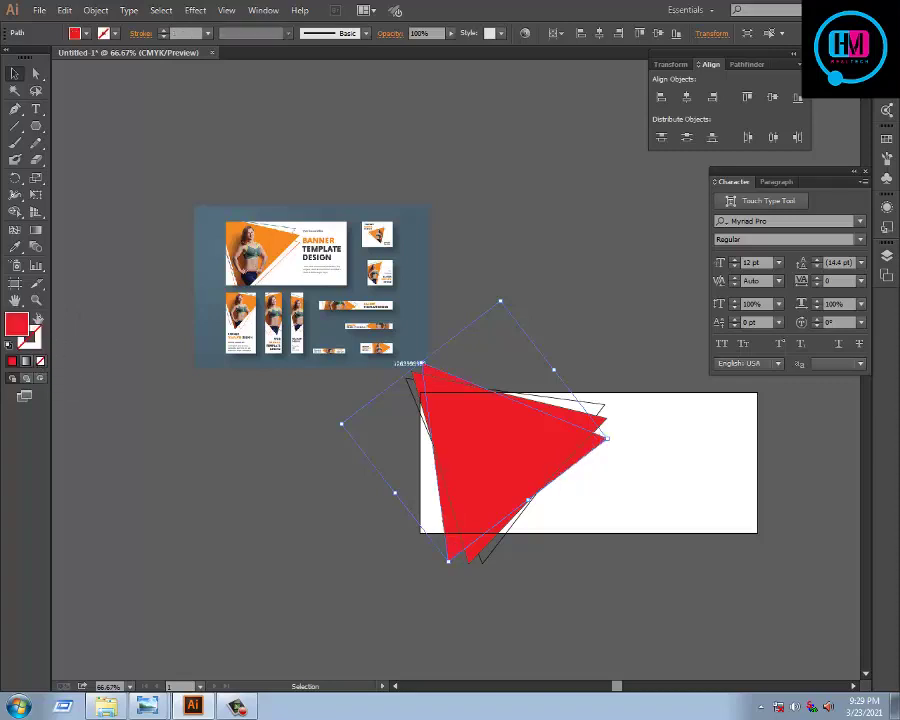
Step: Try pulling a copy of the red triangle up and right, then undo it
{"action": "double_click", "coordinate": [24, 330]}
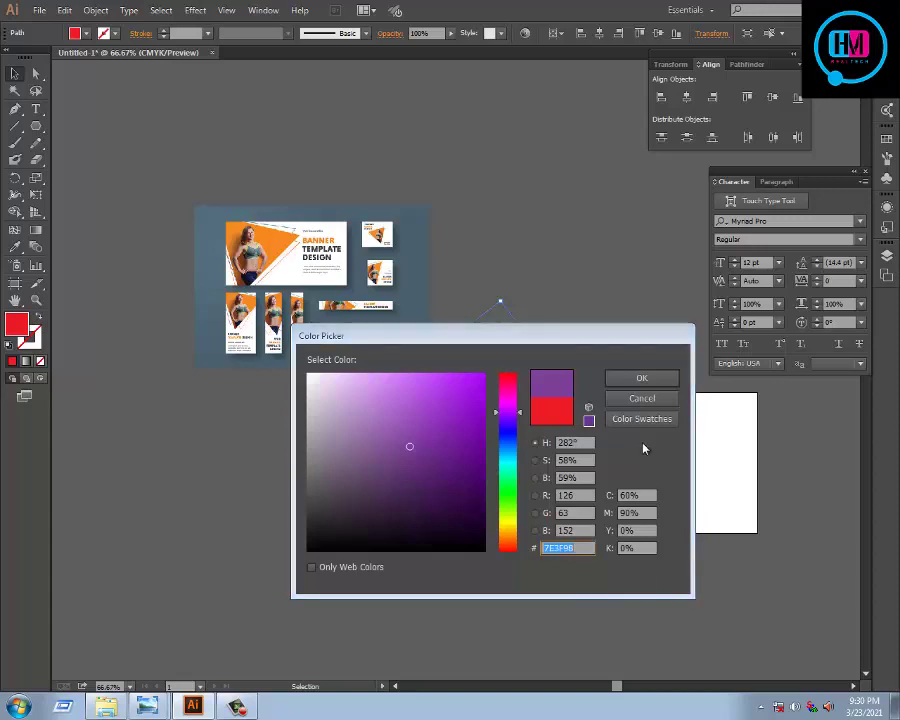
{"action": "left_click", "coordinate": [641, 398]}
{"action": "left_click", "coordinate": [456, 530]}
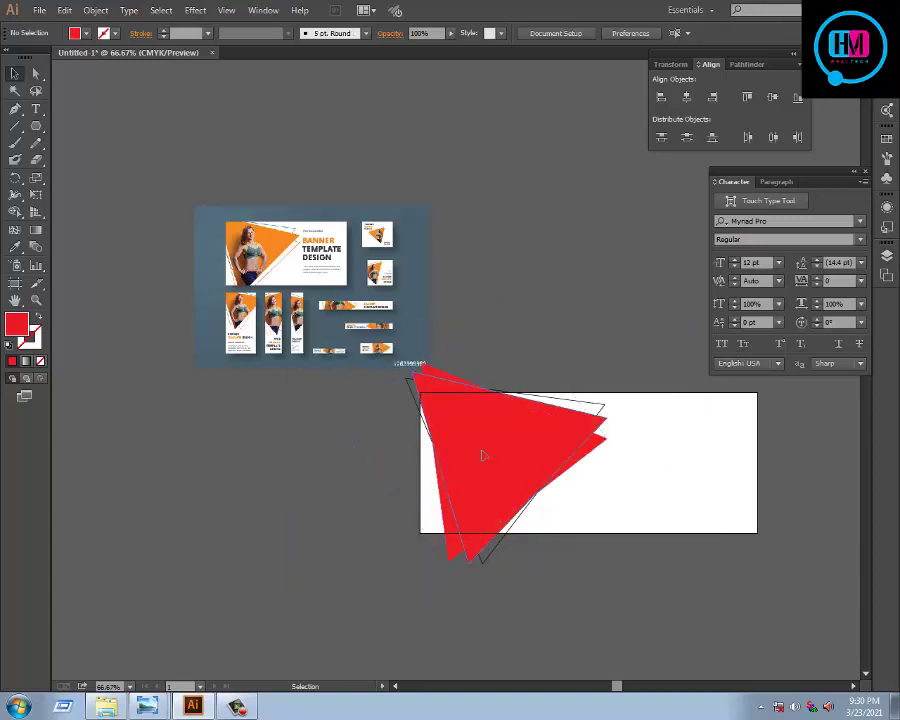
{"action": "left_click_drag", "start_coordinate": [480, 452], "coordinate": [580, 290]}
{"action": "key", "text": "ctrl+z"}
{"action": "left_click", "coordinate": [620, 634]}
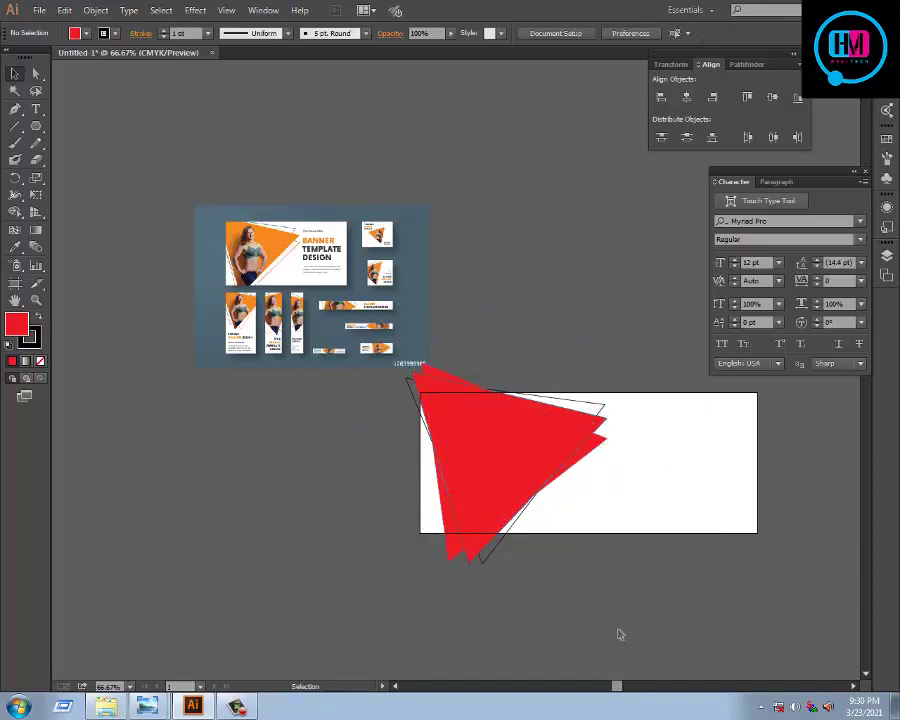
Step: Set the rotated triangle's outline colour to bright green in the Color Picker
{"action": "left_click", "coordinate": [600, 446]}
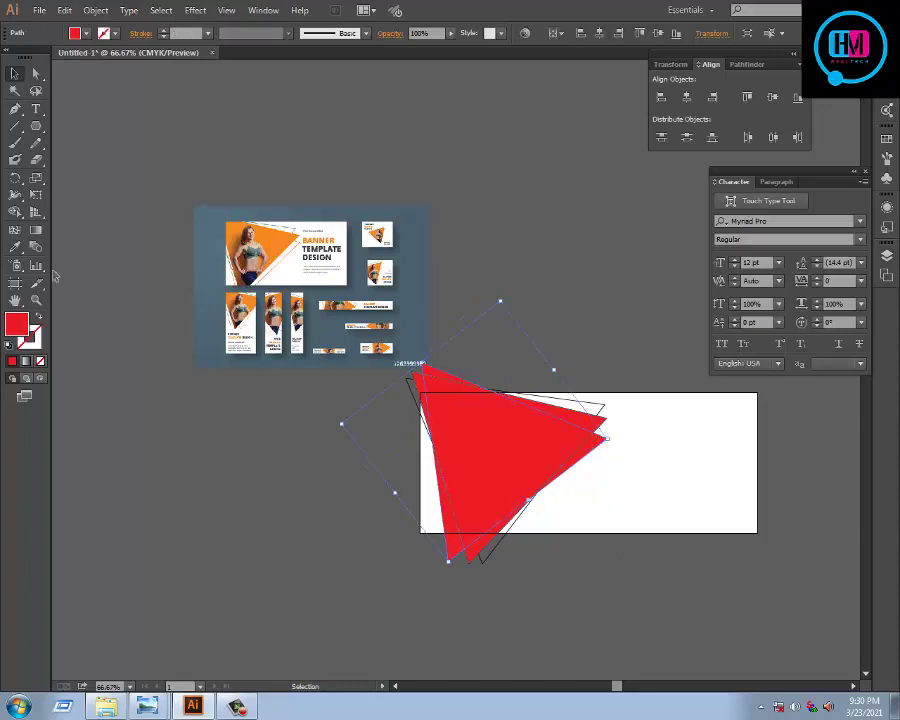
{"action": "left_click", "coordinate": [40, 366]}
{"action": "double_click", "coordinate": [16, 324]}
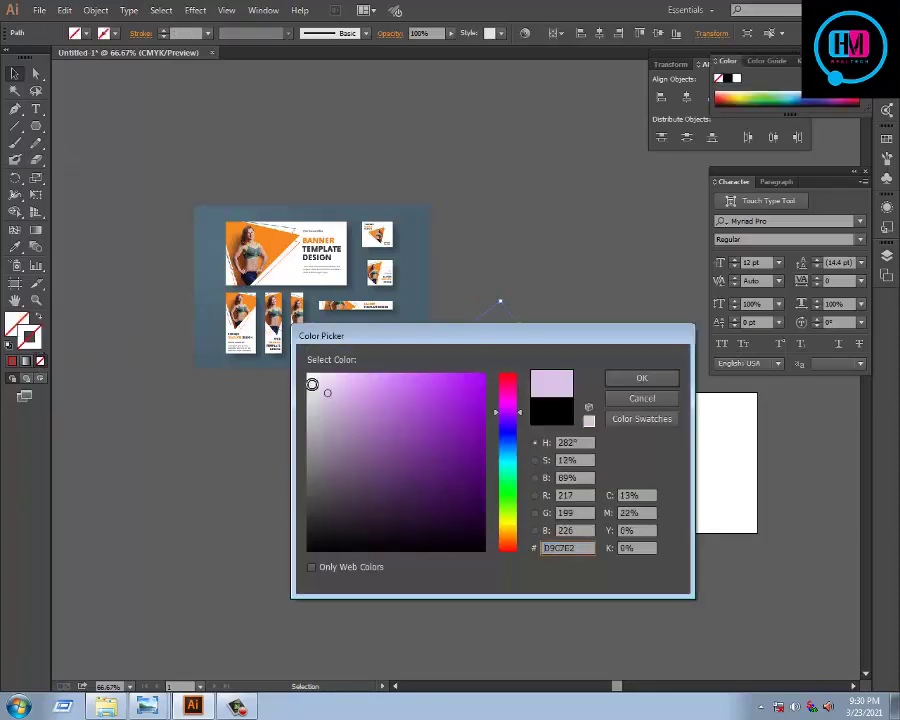
{"action": "mouse_move", "coordinate": [305, 477]}
{"action": "left_mouse_down"}
{"action": "mouse_move", "coordinate": [307, 532]}
{"action": "mouse_move", "coordinate": [307, 407]}
{"action": "left_mouse_up"}
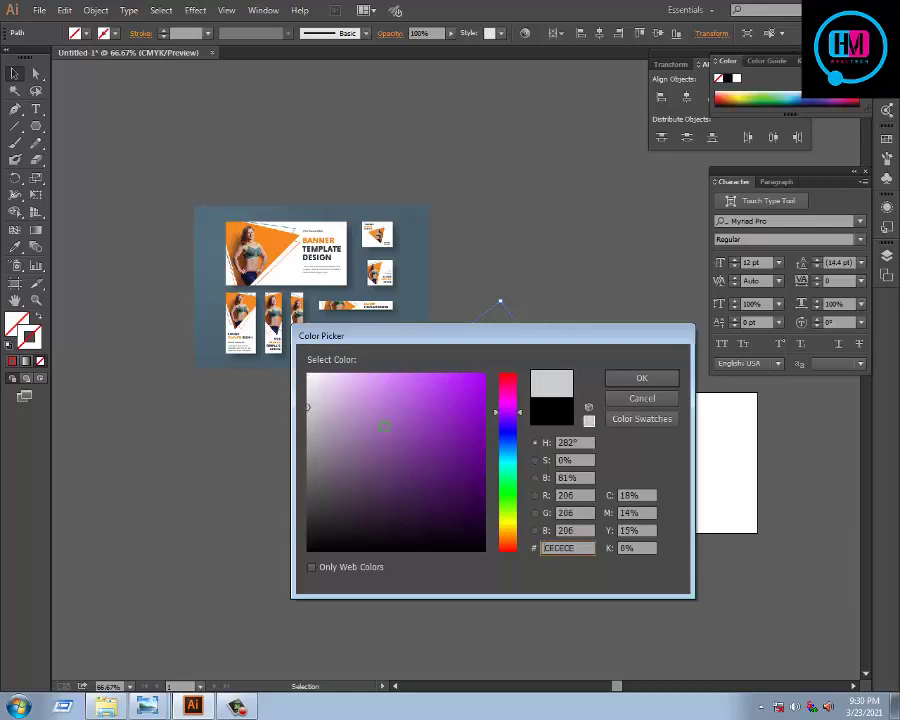
{"action": "left_click", "coordinate": [503, 502]}
{"action": "left_click", "coordinate": [463, 373]}
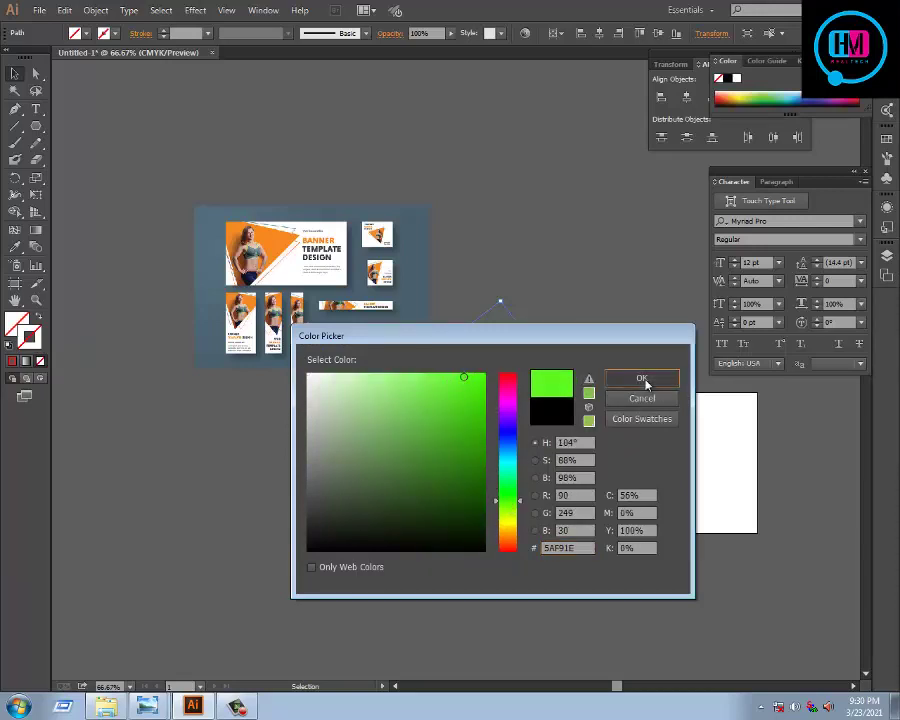
{"action": "left_click", "coordinate": [642, 378]}
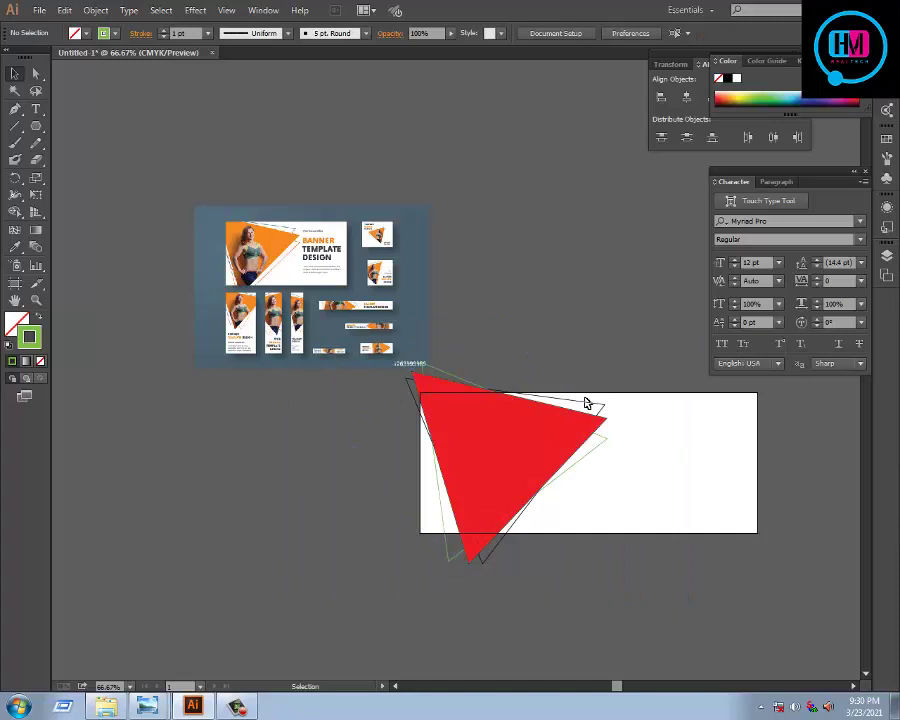
Step: Set the triangle outline weight to 5 pt, then lower it to 4 pt
{"action": "left_click", "coordinate": [601, 443]}
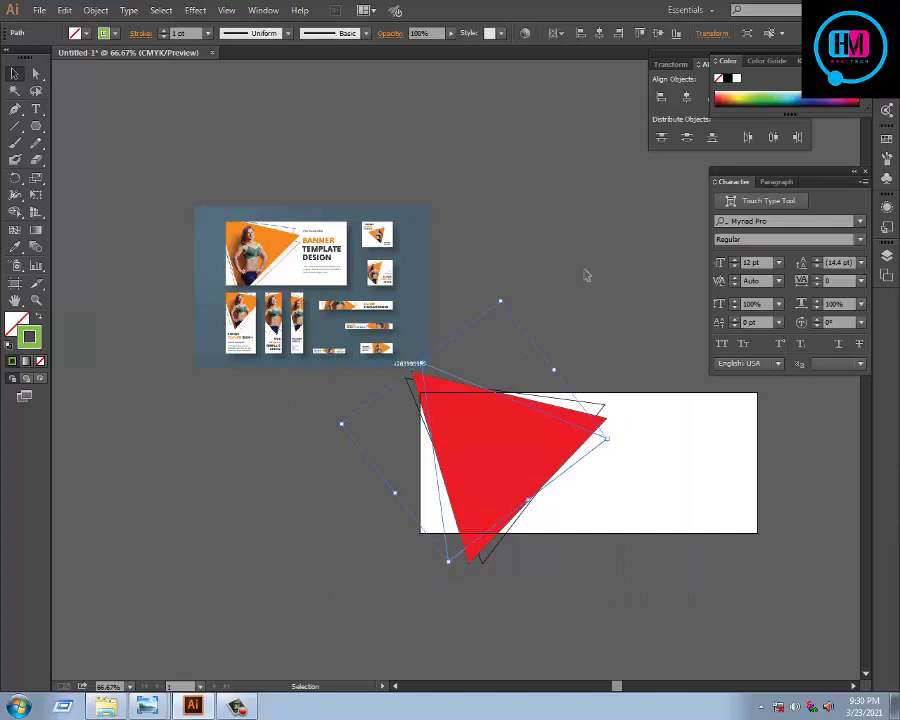
{"action": "left_click", "coordinate": [603, 525]}
{"action": "left_click", "coordinate": [499, 540]}
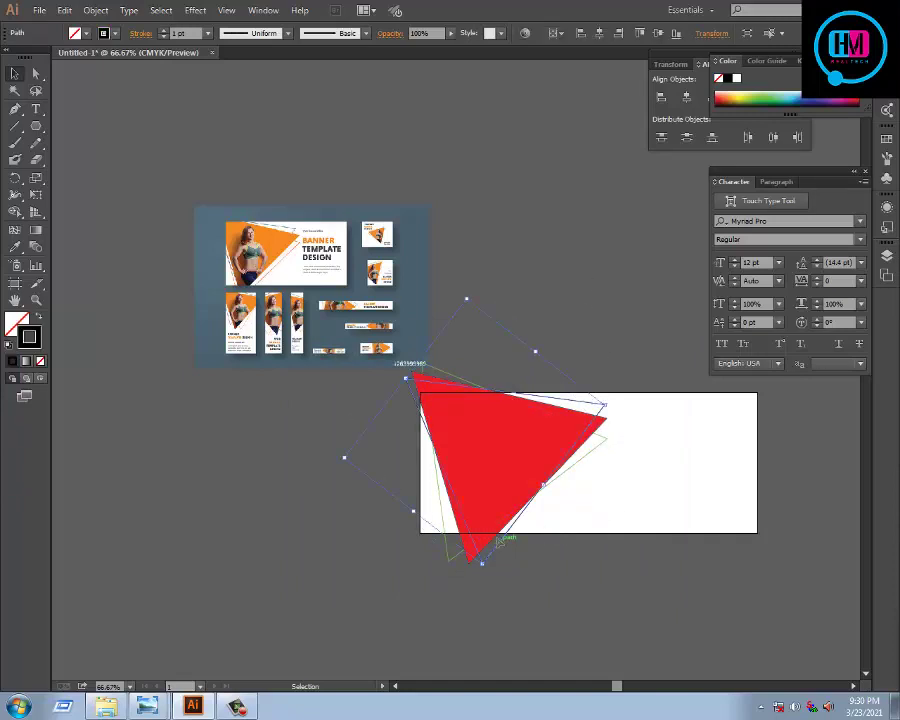
{"action": "left_click", "coordinate": [518, 330]}
{"action": "left_click", "coordinate": [440, 492]}
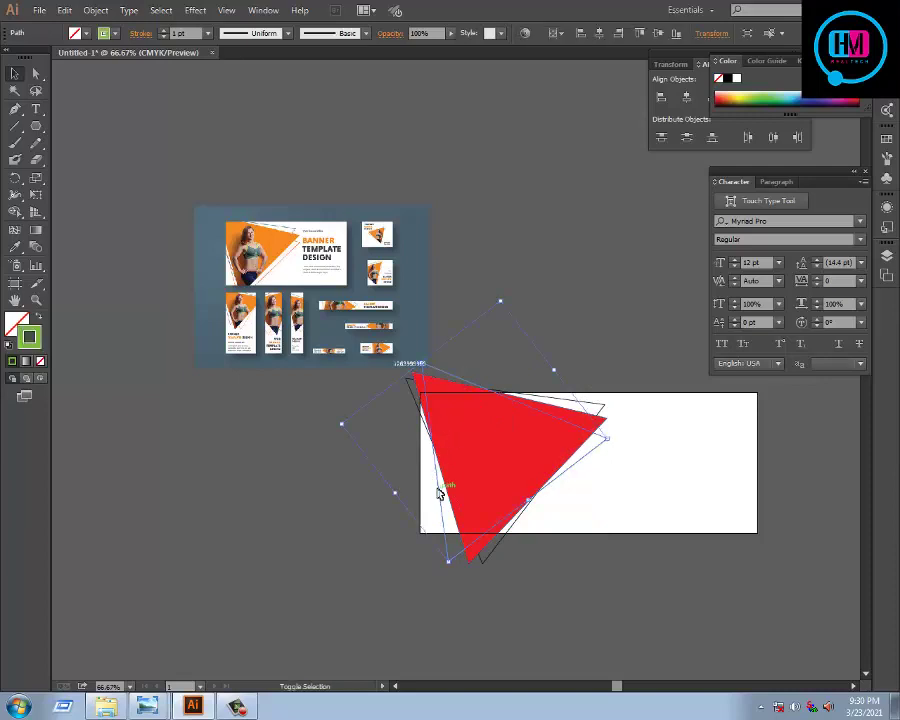
{"action": "left_click", "coordinate": [603, 410]}
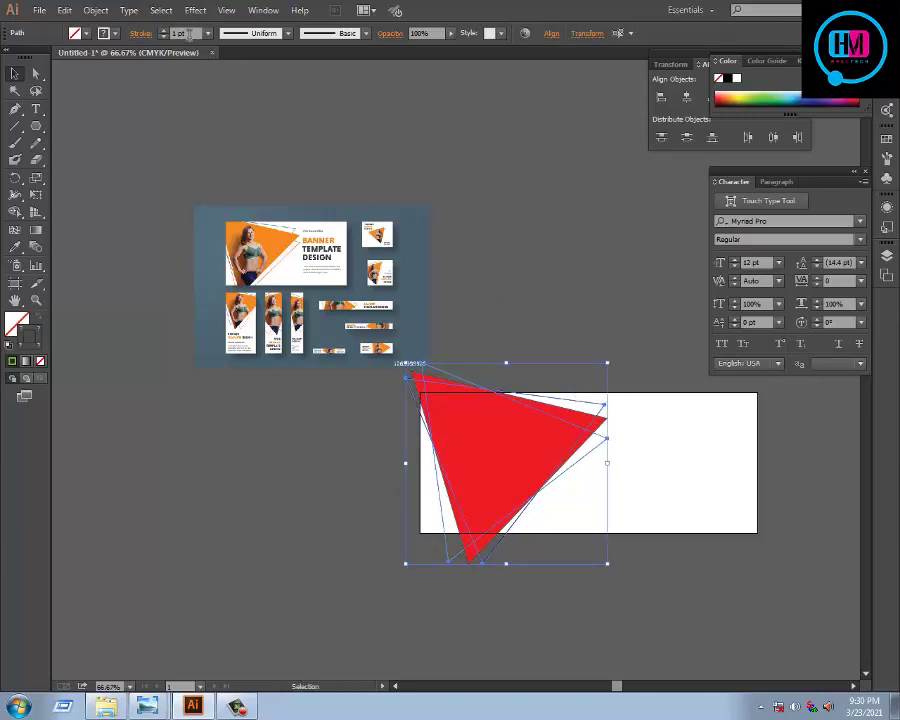
{"action": "left_click_drag", "start_coordinate": [189, 33], "coordinate": [133, 37]}
{"action": "type", "text": "5"}
{"action": "key", "text": "Return"}
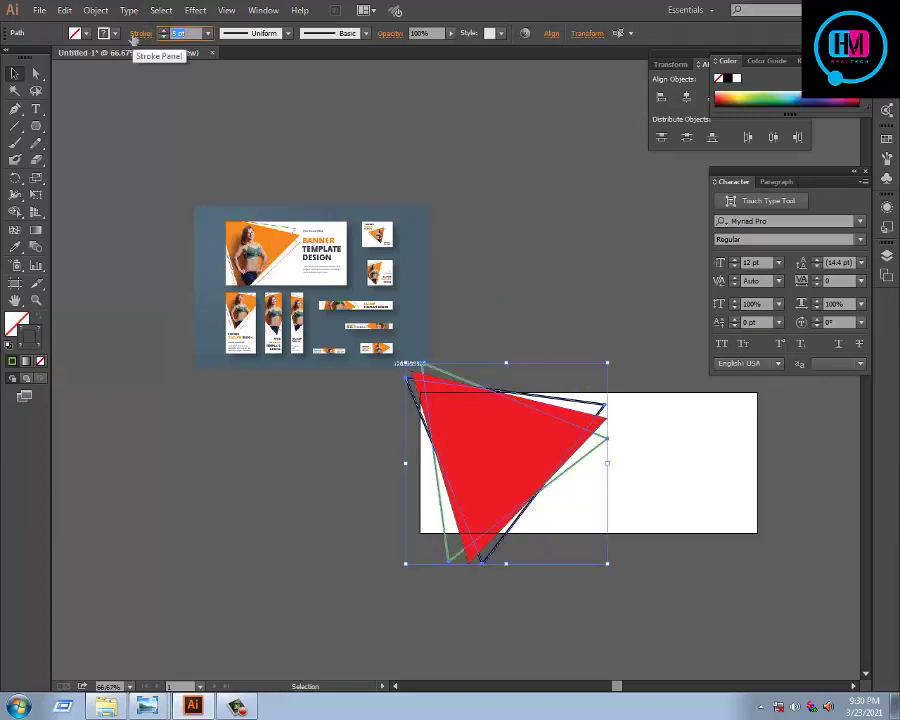
{"action": "key", "text": "Down"}
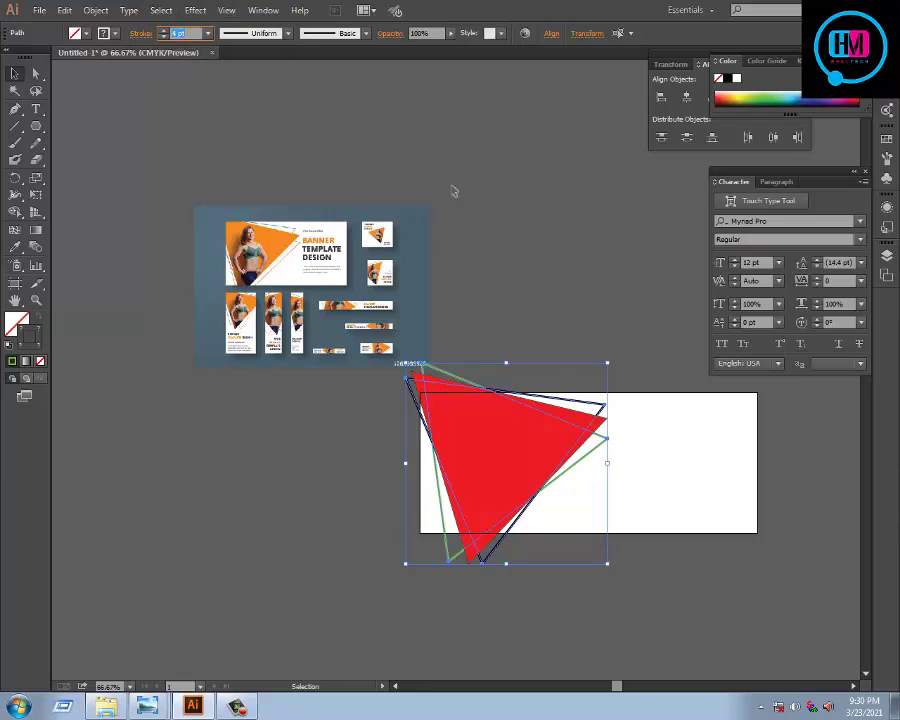
Step: Move the reference banner image left, leaving the red triangle in place
{"action": "left_click", "coordinate": [450, 190]}
{"action": "left_click_drag", "start_coordinate": [312, 290], "coordinate": [244, 306]}
{"action": "left_click", "coordinate": [444, 176]}
{"action": "left_click", "coordinate": [522, 441]}
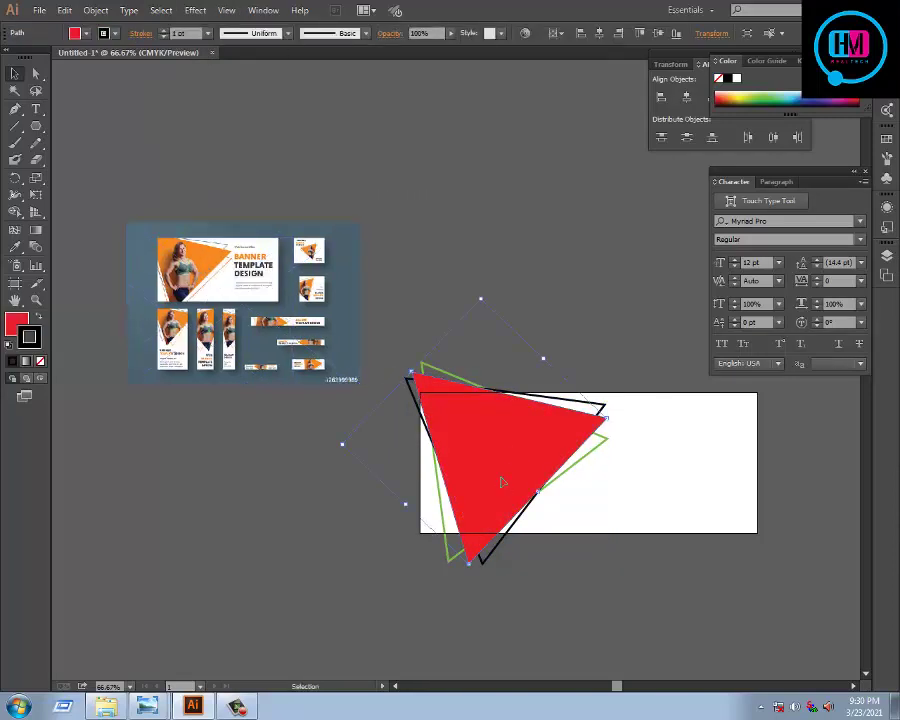
{"action": "left_click", "coordinate": [507, 330]}
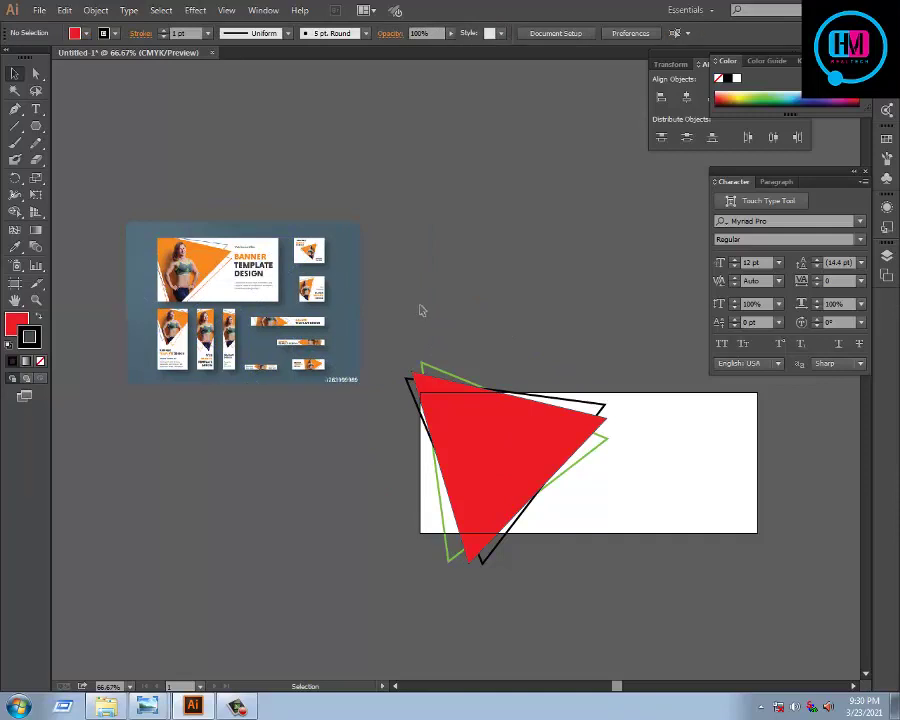
{"action": "left_click", "coordinate": [516, 466]}
{"action": "left_click", "coordinate": [503, 267]}
{"action": "left_click", "coordinate": [494, 433]}
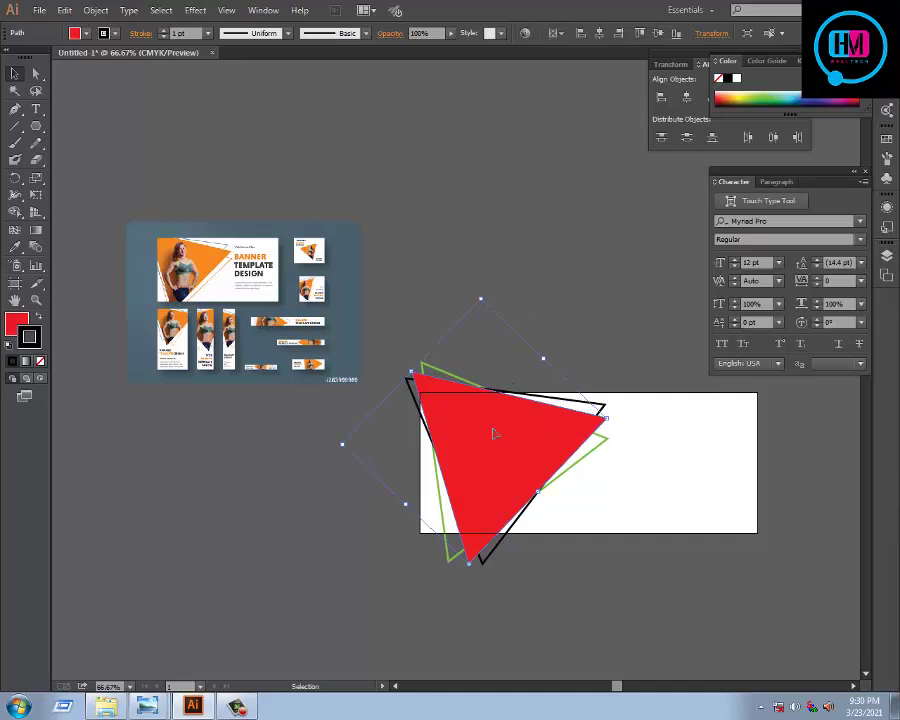
{"action": "key", "text": "Delete"}
{"action": "key", "text": "ctrl+z"}
{"action": "left_click", "coordinate": [365, 454]}
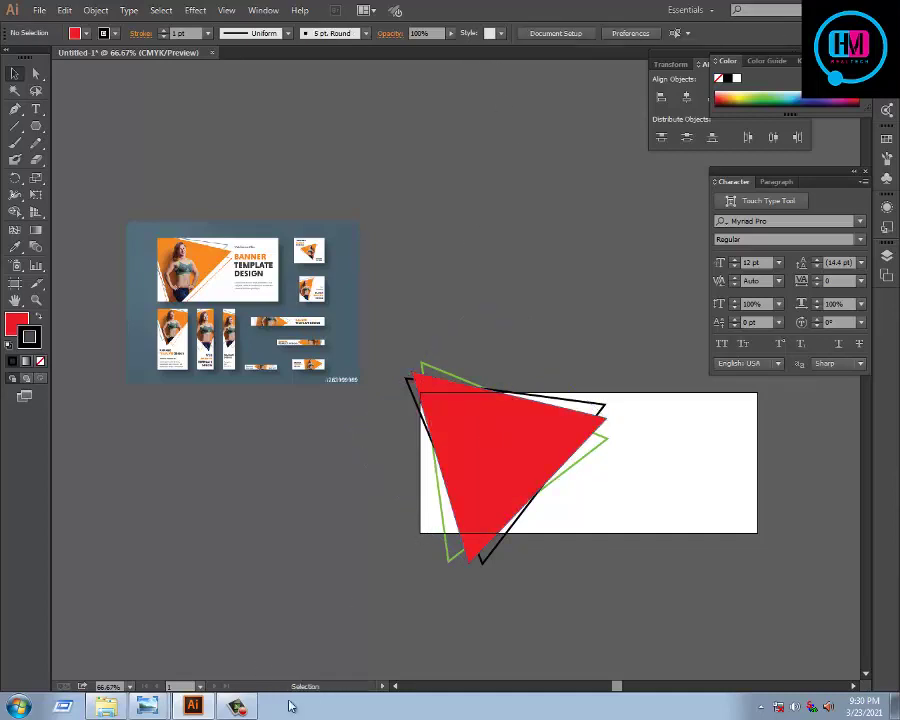
Step: Open Computer > HM (D:) > Photos in Windows Explorer
{"action": "key", "text": "alt+Tab"}
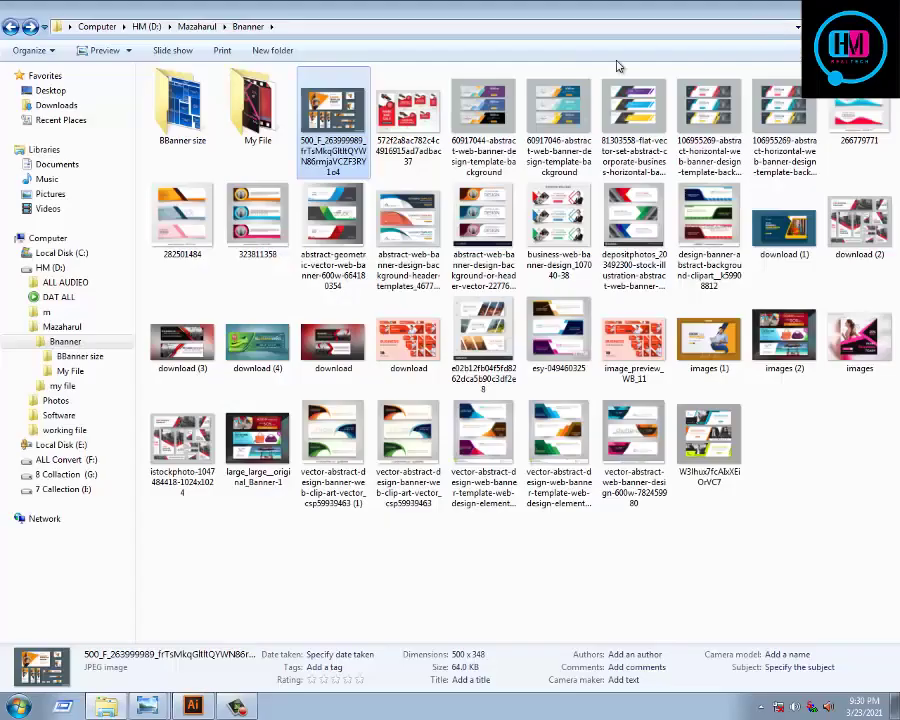
{"action": "key", "text": "super+d"}
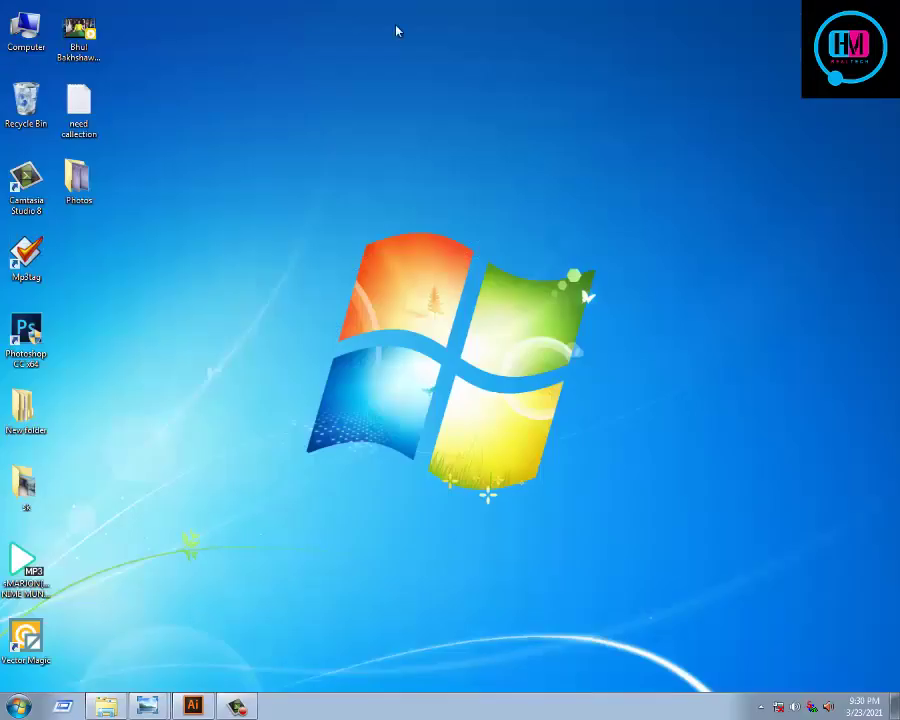
{"action": "double_click", "coordinate": [20, 28]}
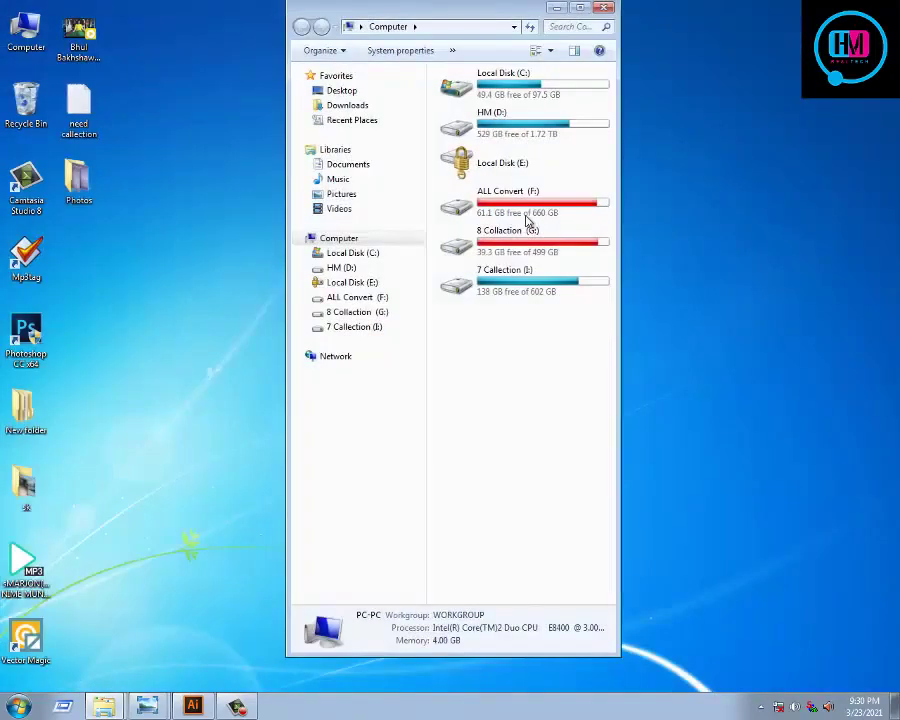
{"action": "left_click_drag", "start_coordinate": [600, 10], "coordinate": [494, 40]}
{"action": "left_click", "coordinate": [545, 163]}
{"action": "double_click", "coordinate": [545, 163]}
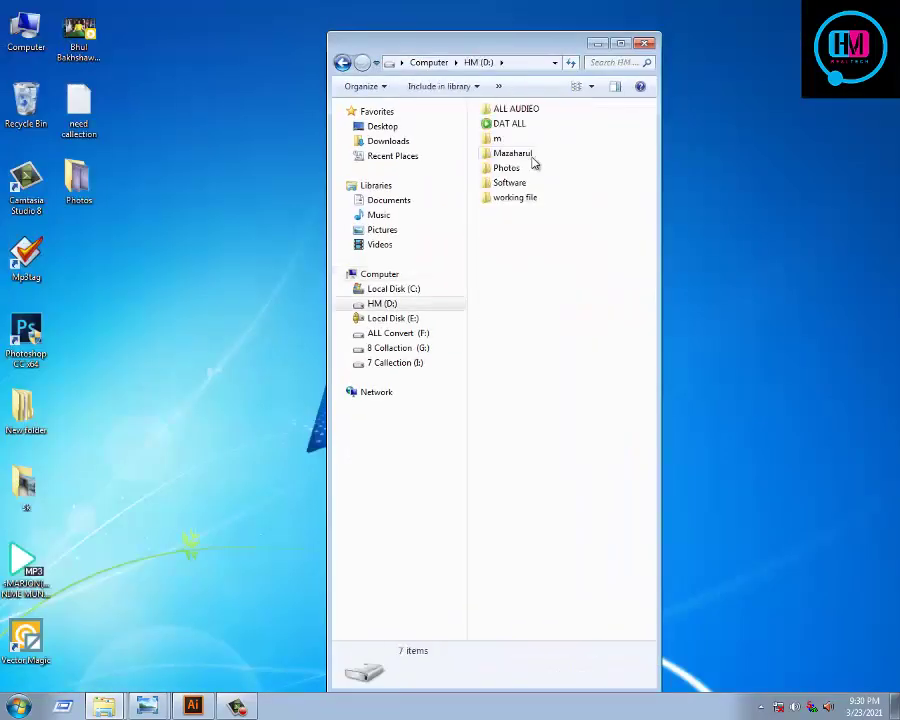
{"action": "left_click", "coordinate": [512, 151]}
{"action": "double_click", "coordinate": [506, 167]}
Step: Open the Love] folder and drag the Couples_on_beach photo into Illustrator
{"action": "left_click", "coordinate": [519, 207]}
{"action": "double_click", "coordinate": [518, 203]}
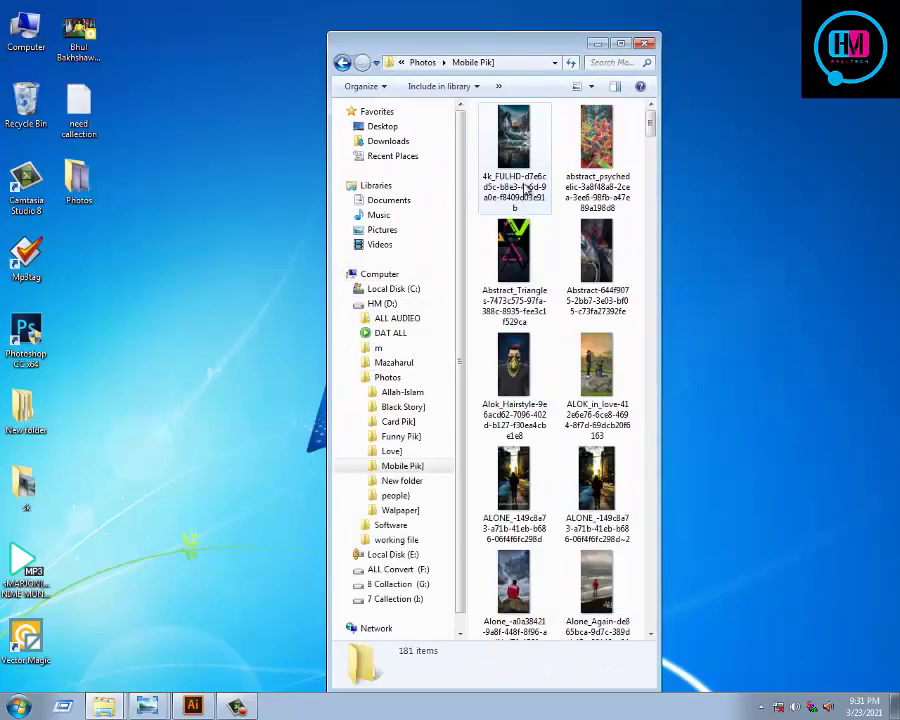
{"action": "key", "text": "BackSpace"}
{"action": "left_click", "coordinate": [516, 188]}
{"action": "double_click", "coordinate": [516, 188]}
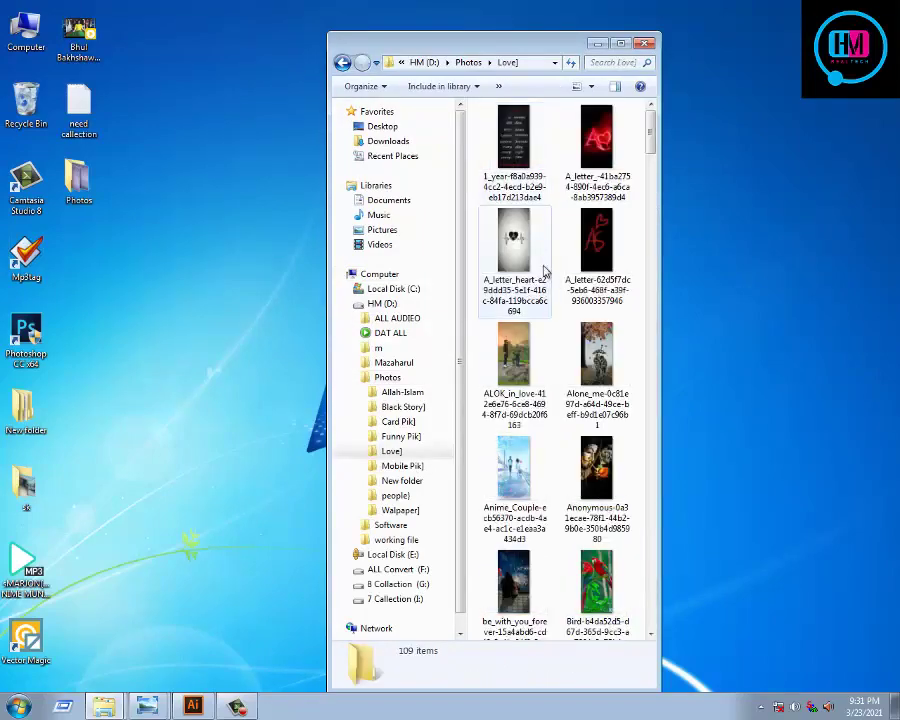
{"action": "scroll", "coordinate": [594, 380], "scroll_direction": "down", "scroll_amount": 5}
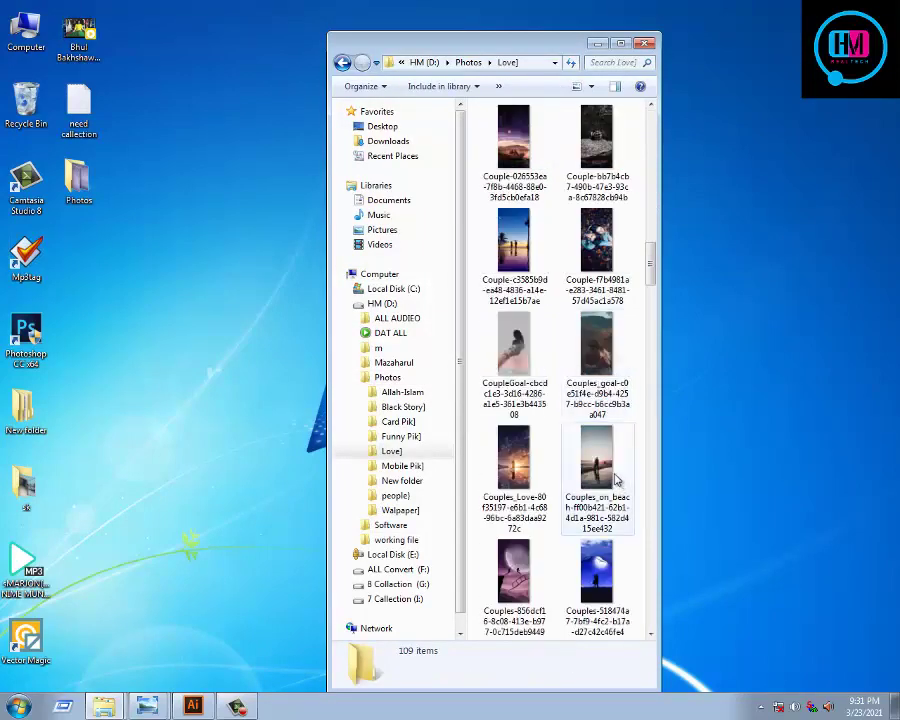
{"action": "mouse_move", "coordinate": [597, 458]}
{"action": "left_mouse_down"}
{"action": "mouse_move", "coordinate": [288, 620]}
{"action": "mouse_move", "coordinate": [498, 503]}
{"action": "left_mouse_up"}
Step: Scale the beach photo down and position it over the banner triangle
{"action": "left_click_drag", "start_coordinate": [571, 490], "coordinate": [585, 430]}
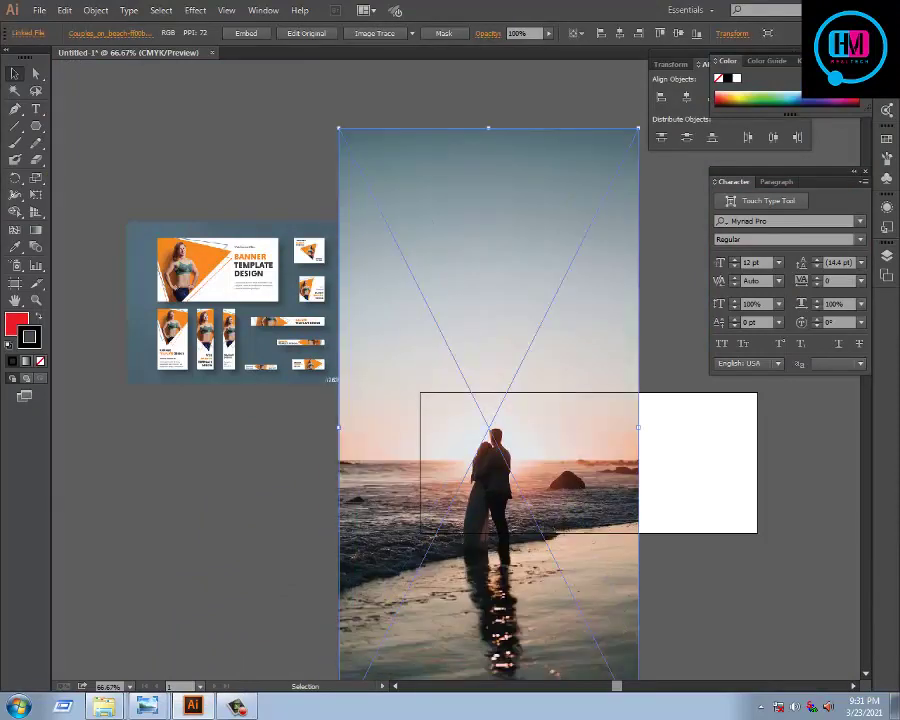
{"action": "left_click_drag", "start_coordinate": [637, 129], "coordinate": [590, 224]}
{"action": "mouse_move", "coordinate": [567, 350]}
{"action": "left_mouse_down"}
{"action": "mouse_move", "coordinate": [551, 391]}
{"action": "mouse_move", "coordinate": [577, 388]}
{"action": "left_mouse_up"}
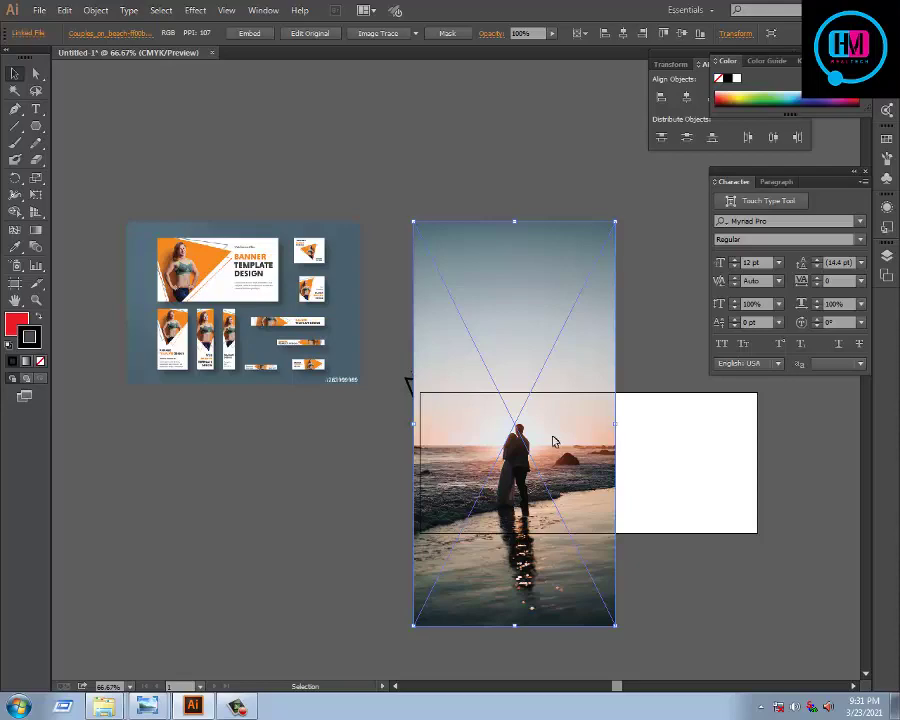
{"action": "left_click_drag", "start_coordinate": [554, 441], "coordinate": [543, 440]}
Step: Select the red triangle and arrange it in front of the beach photo
{"action": "key", "text": "ctrl+3"}
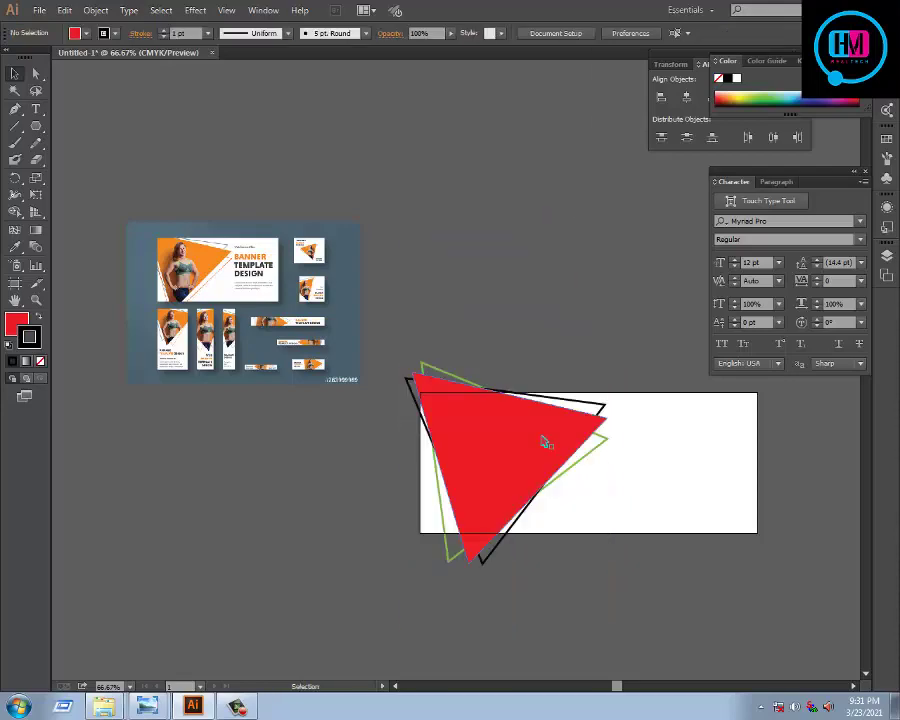
{"action": "right_click", "coordinate": [535, 444]}
{"action": "left_click", "coordinate": [496, 475]}
{"action": "left_click", "coordinate": [496, 475]}
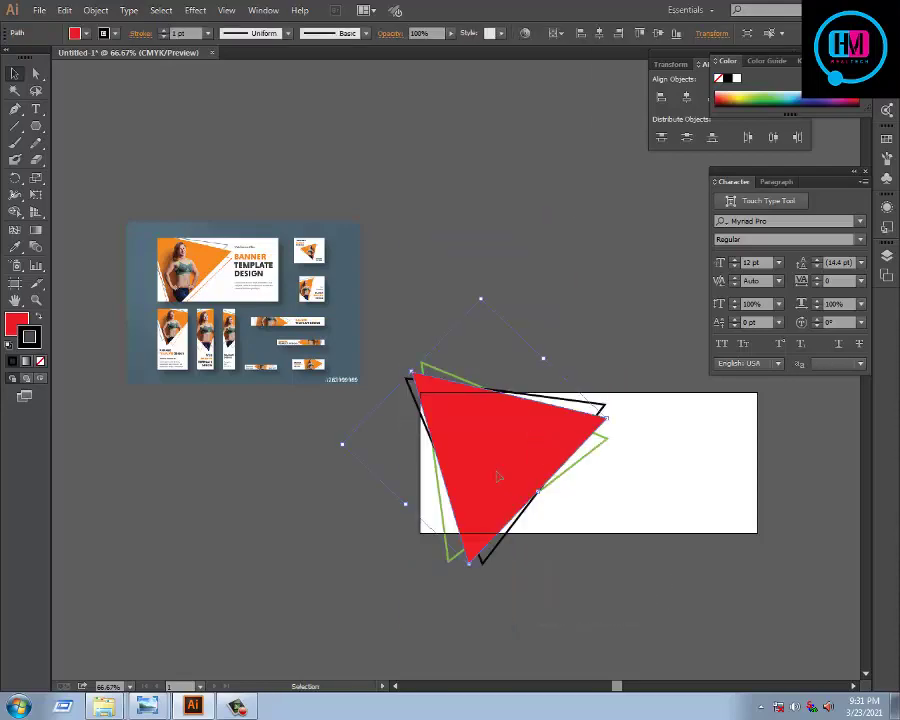
{"action": "key", "text": "ctrl+alt+3"}
{"action": "key", "text": "ctrl+bracketleft"}
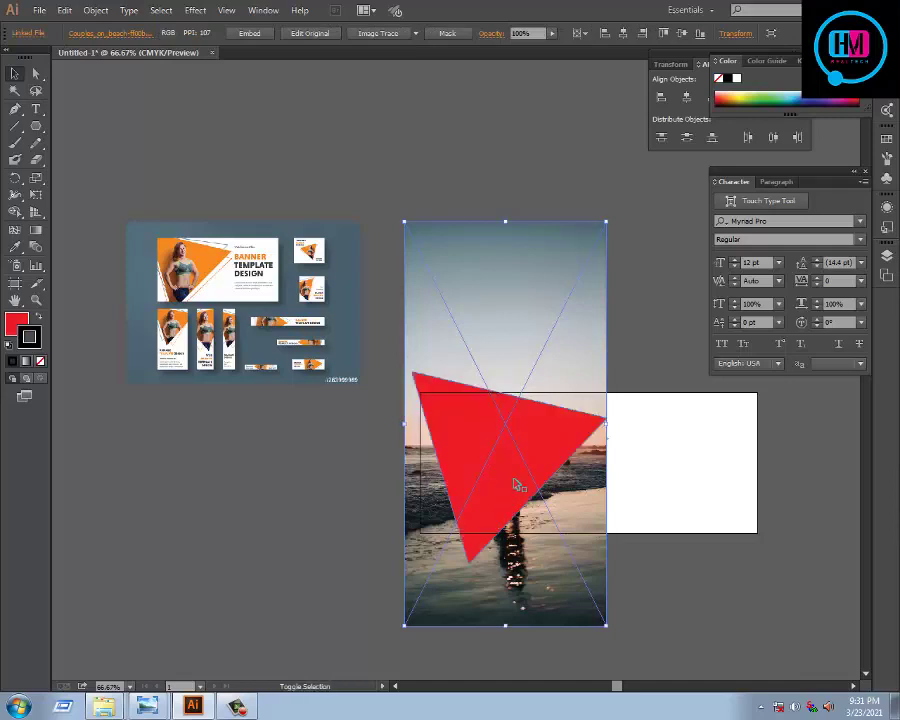
Step: Make a clipping mask from the photo and triangle
{"action": "left_click", "coordinate": [521, 428], "text": "shift"}
{"action": "right_click", "coordinate": [521, 428]}
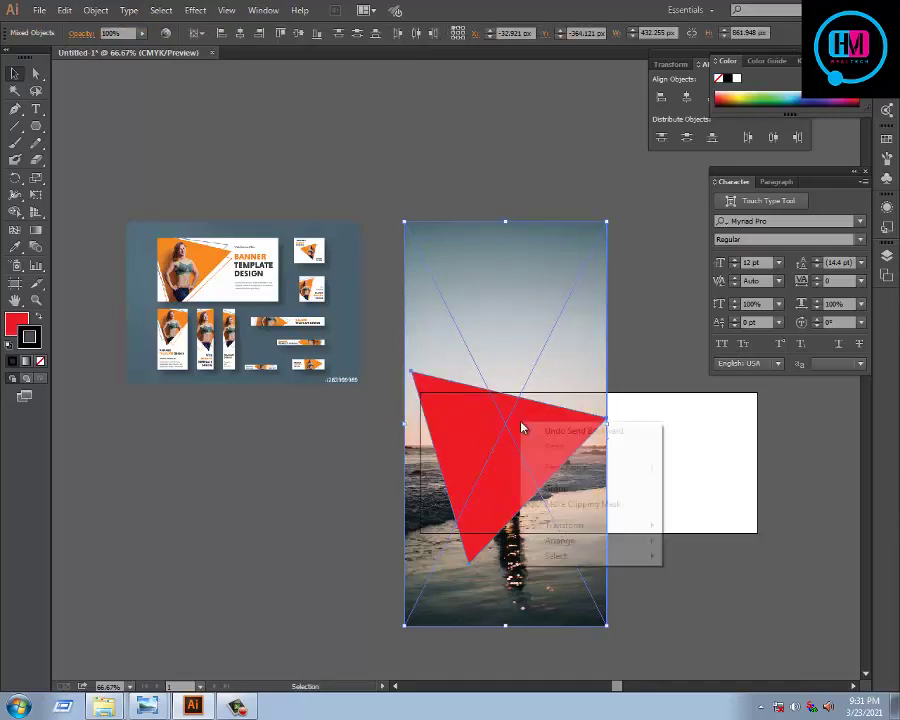
{"action": "left_click", "coordinate": [581, 503]}
{"action": "left_click", "coordinate": [661, 631]}
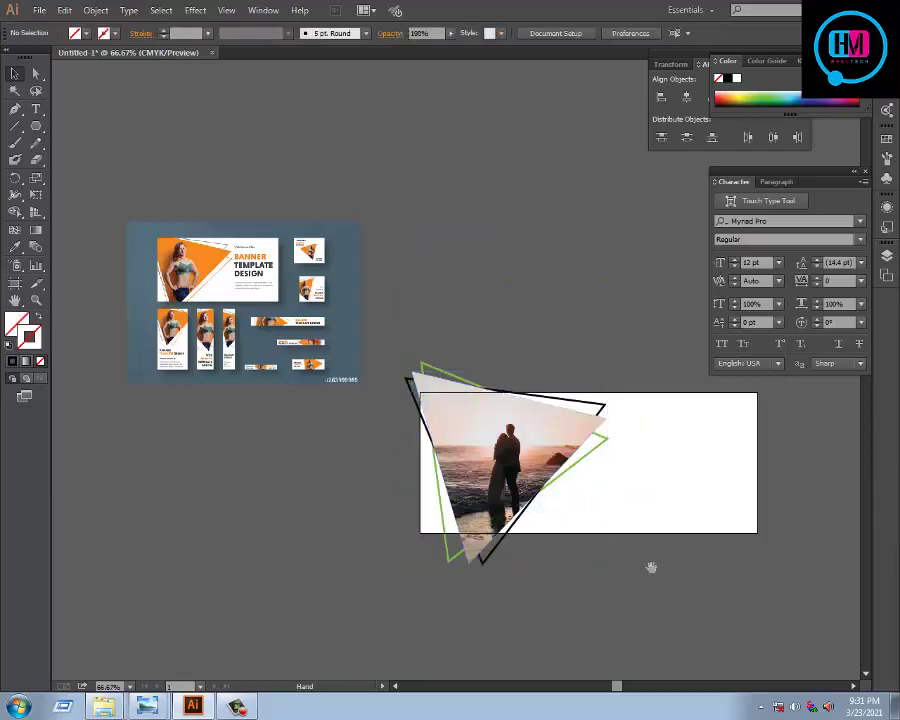
{"action": "left_click_drag", "start_coordinate": [651, 567], "coordinate": [559, 587]}
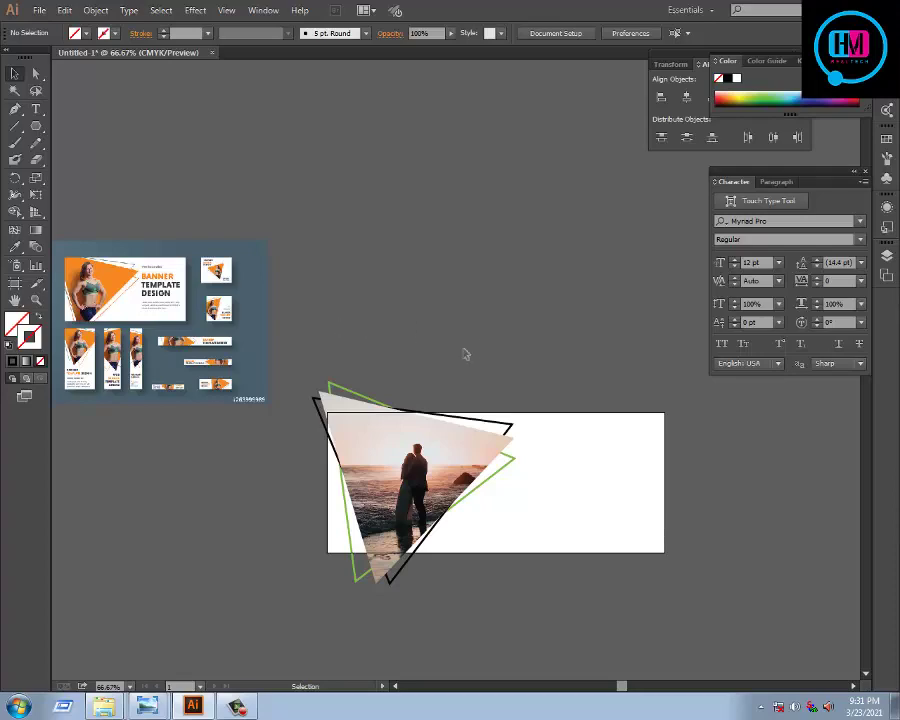
Step: Shrink the clipped photo triangle group and shift it left
{"action": "key", "text": "z"}
{"action": "left_click", "coordinate": [148, 310]}
{"action": "left_click", "coordinate": [148, 310], "text": "alt"}
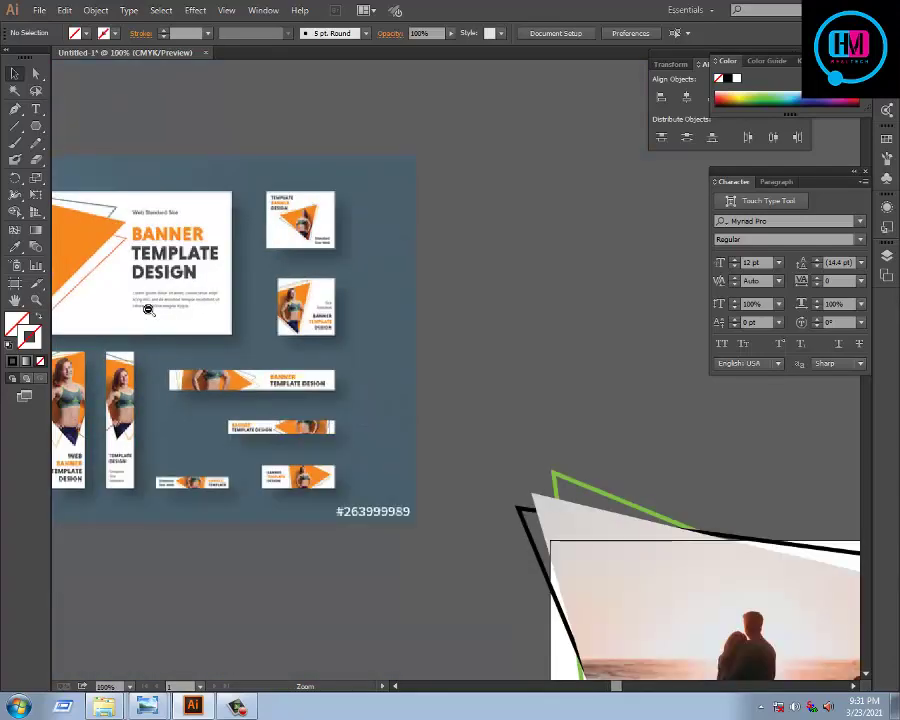
{"action": "key", "text": "t"}
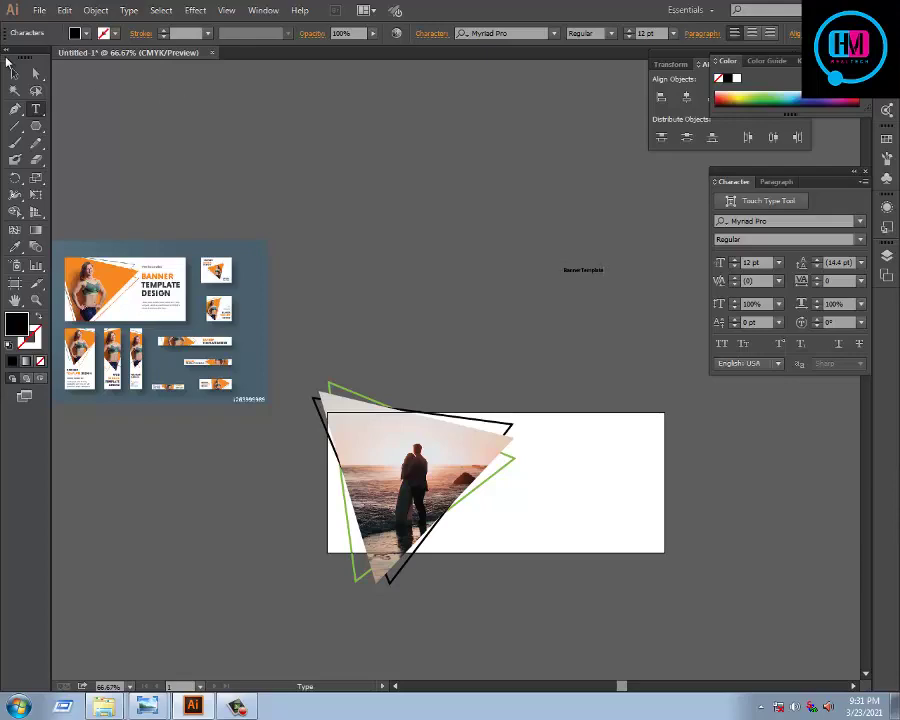
{"action": "left_click", "coordinate": [14, 73]}
{"action": "mouse_move", "coordinate": [333, 366]}
{"action": "left_mouse_down"}
{"action": "mouse_move", "coordinate": [521, 607]}
{"action": "mouse_move", "coordinate": [505, 573]}
{"action": "left_mouse_up"}
{"action": "left_click_drag", "start_coordinate": [438, 474], "coordinate": [399, 486]}
{"action": "left_click", "coordinate": [534, 237]}
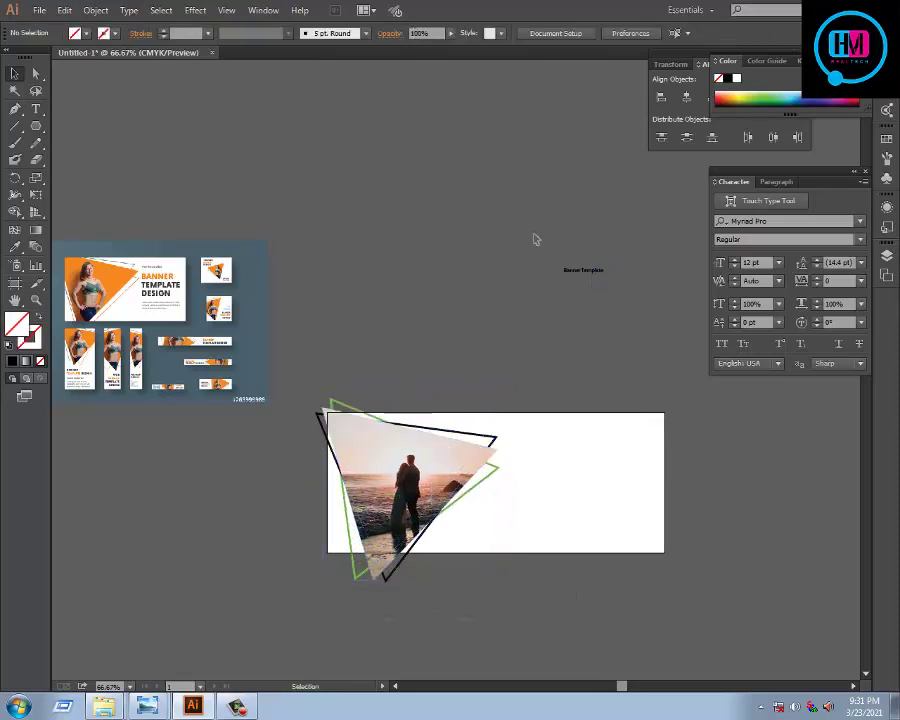
Step: Move the Banner Template text onto the banner and change it to UPPERCASE
{"action": "left_click", "coordinate": [585, 271]}
{"action": "mouse_move", "coordinate": [580, 271]}
{"action": "left_mouse_down"}
{"action": "mouse_move", "coordinate": [580, 453]}
{"action": "mouse_move", "coordinate": [642, 490]}
{"action": "left_mouse_up"}
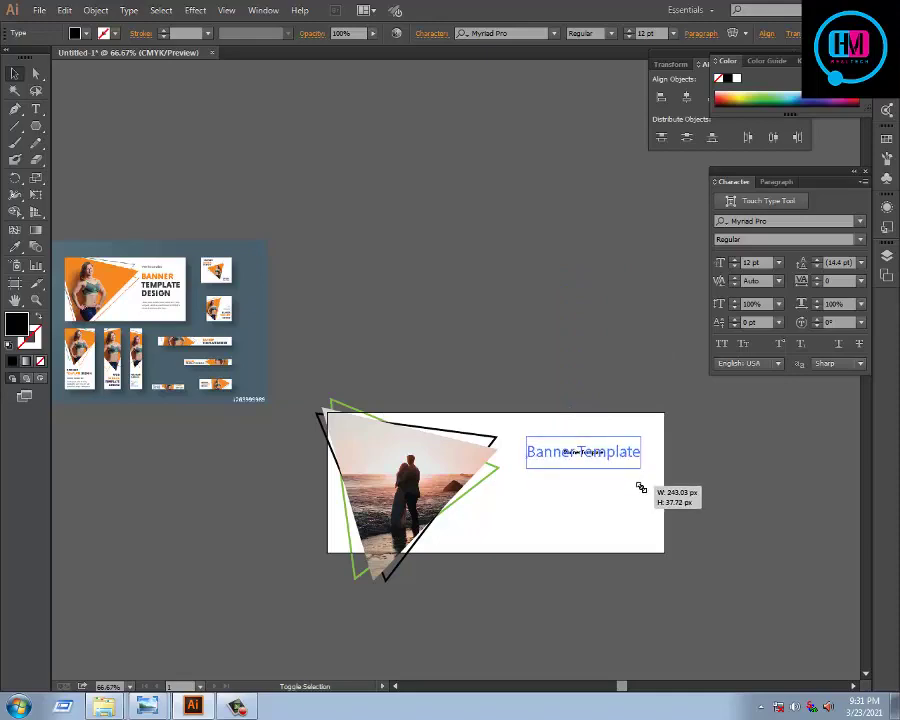
{"action": "left_click", "coordinate": [129, 10]}
{"action": "mouse_move", "coordinate": [163, 213]}
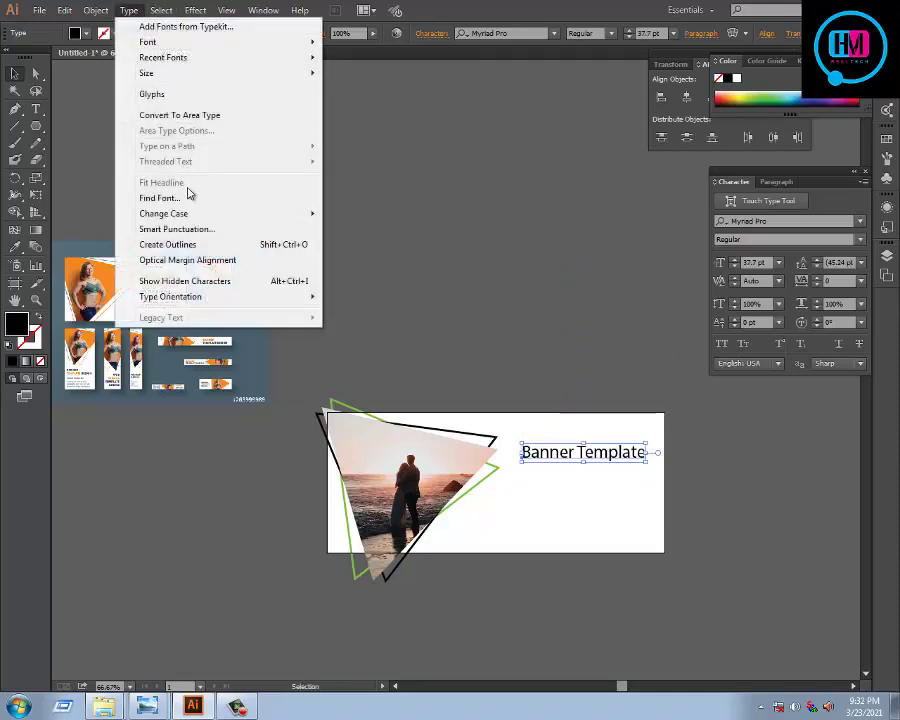
{"action": "left_click", "coordinate": [367, 214]}
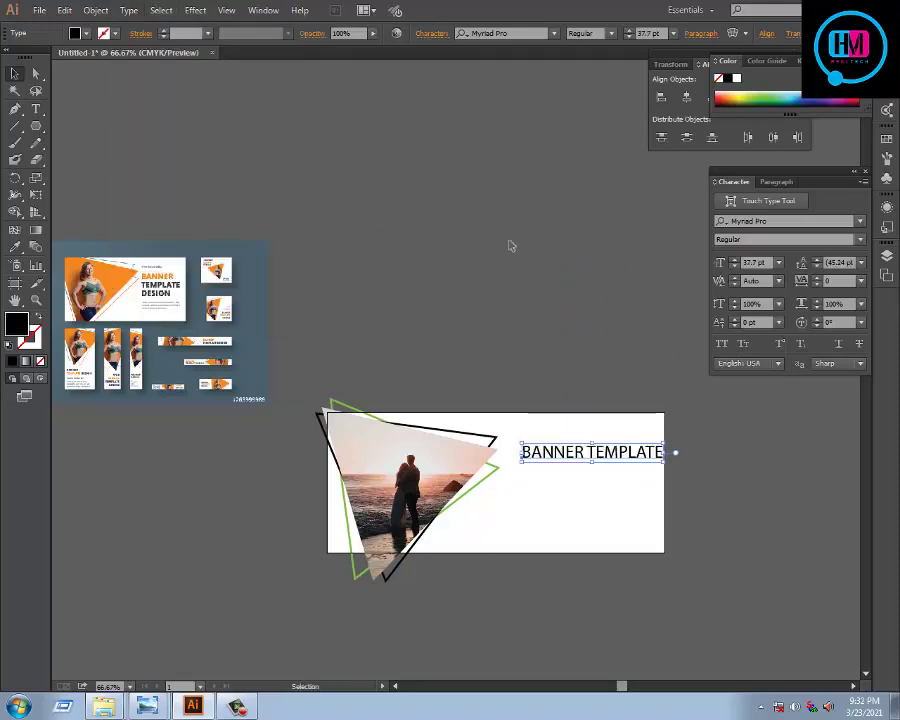
{"action": "key", "text": "Escape"}
{"action": "left_click_drag", "start_coordinate": [620, 446], "coordinate": [600, 451]}
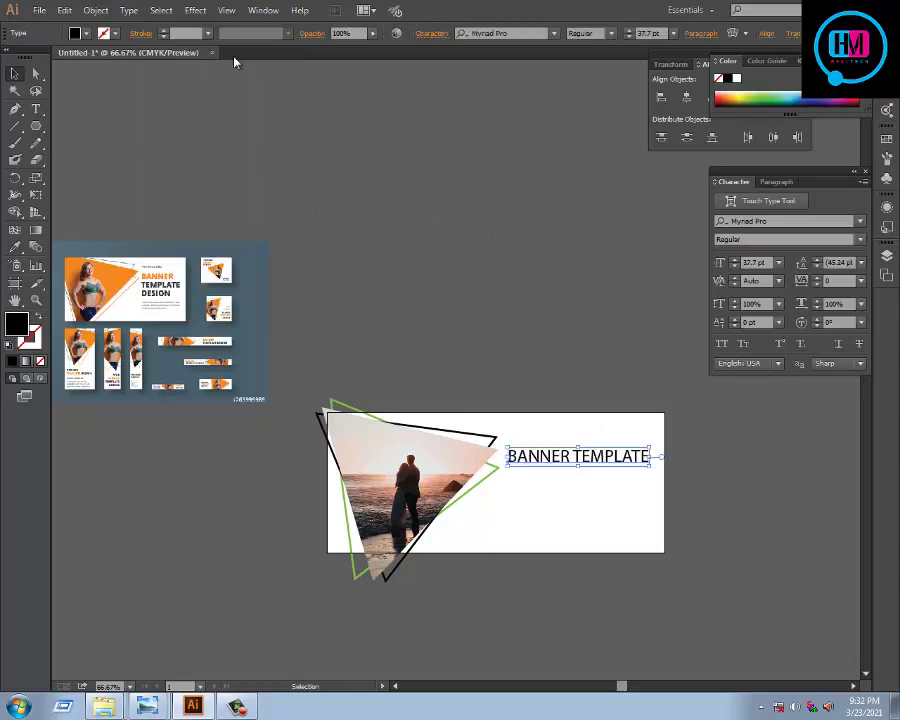
Step: Set the BANNER TEMPLATE heading to Bold and resize it
{"action": "left_click", "coordinate": [611, 33]}
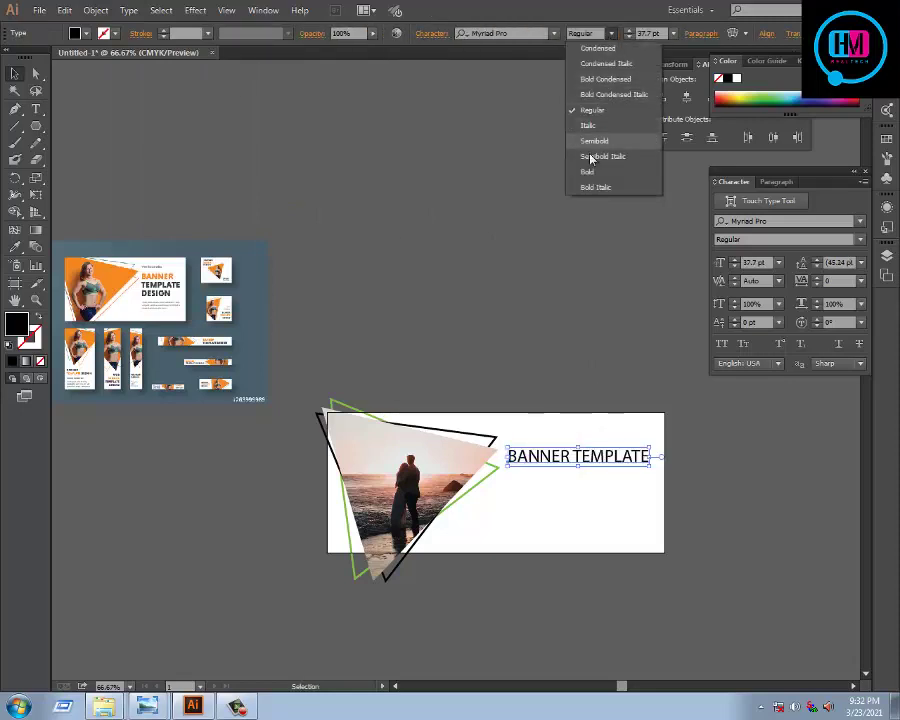
{"action": "left_click", "coordinate": [588, 170]}
{"action": "left_click", "coordinate": [680, 464]}
{"action": "left_click", "coordinate": [612, 462]}
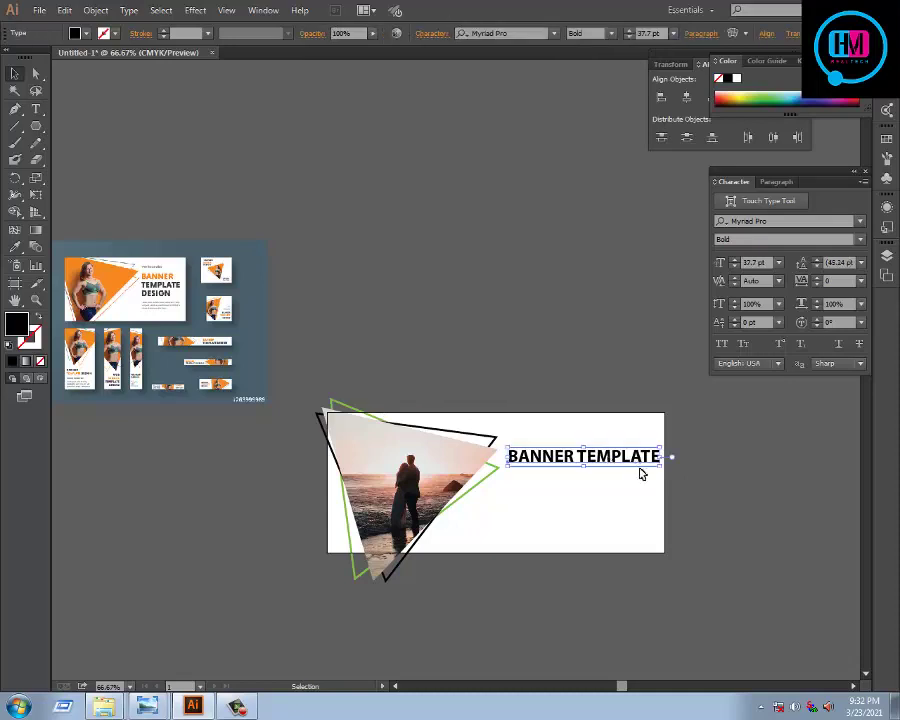
{"action": "mouse_move", "coordinate": [660, 466]}
{"action": "left_mouse_down"}
{"action": "mouse_move", "coordinate": [643, 470]}
{"action": "mouse_move", "coordinate": [652, 472]}
{"action": "left_mouse_up"}
{"action": "left_click", "coordinate": [617, 435]}
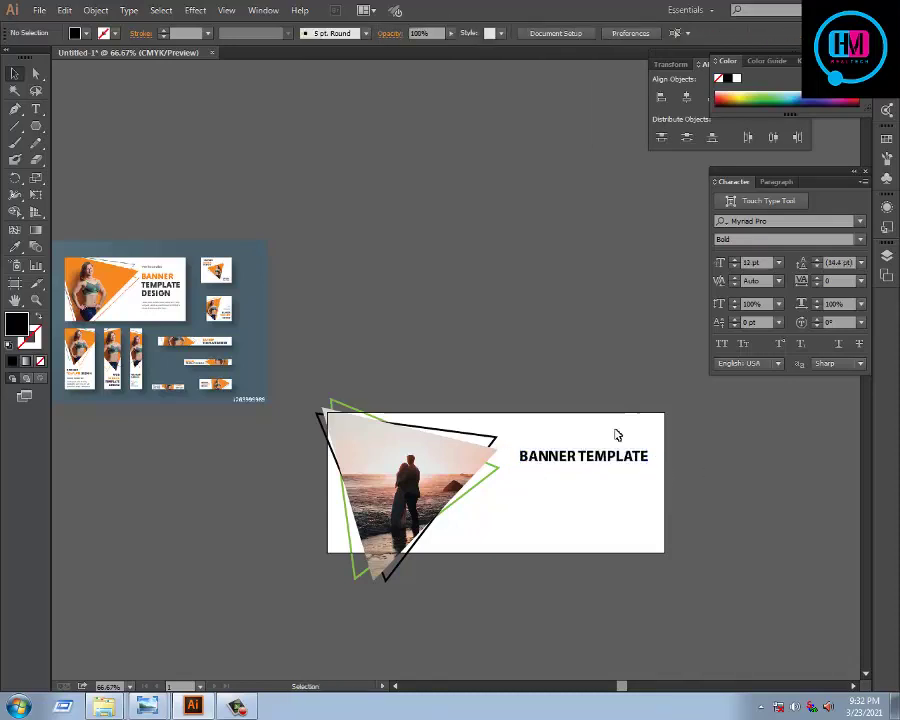
Step: Copy the BANNER TEMPLATE heading below itself and retype it as 'Free Download any Premium asset'
{"action": "left_click_drag", "start_coordinate": [597, 467], "coordinate": [590, 472]}
{"action": "double_click", "coordinate": [577, 474]}
{"action": "key", "text": "ctrl+a"}
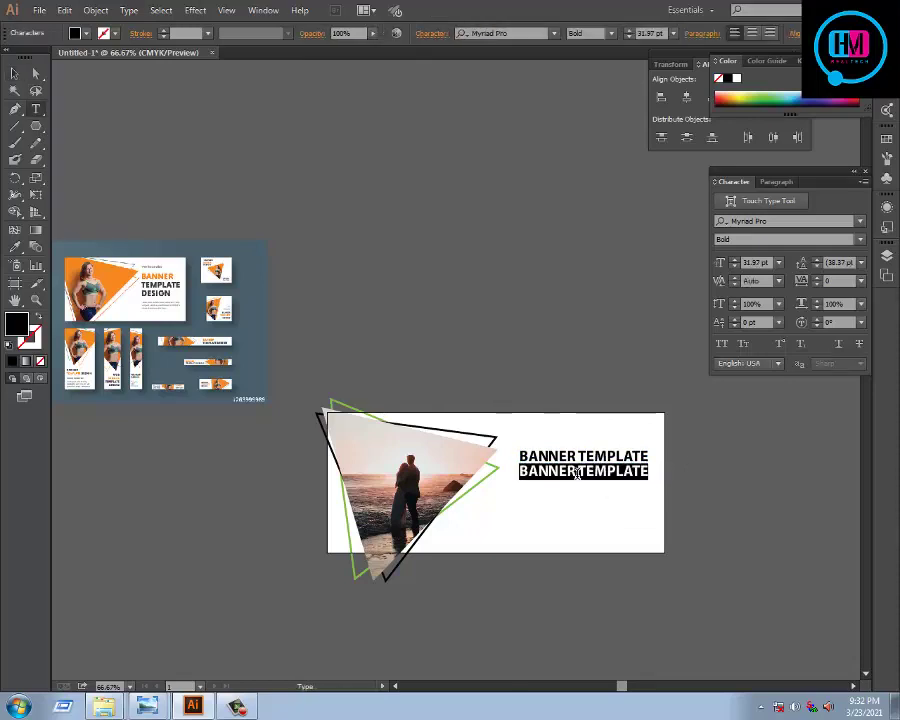
{"action": "type", "text": "Free Dow"}
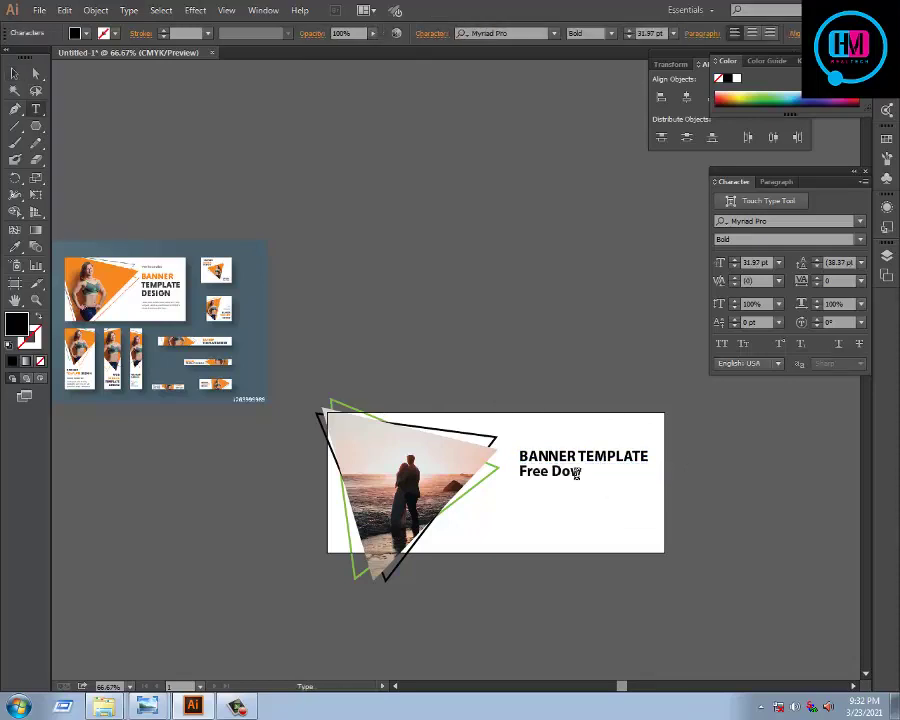
{"action": "type", "text": "nl;aod any"}
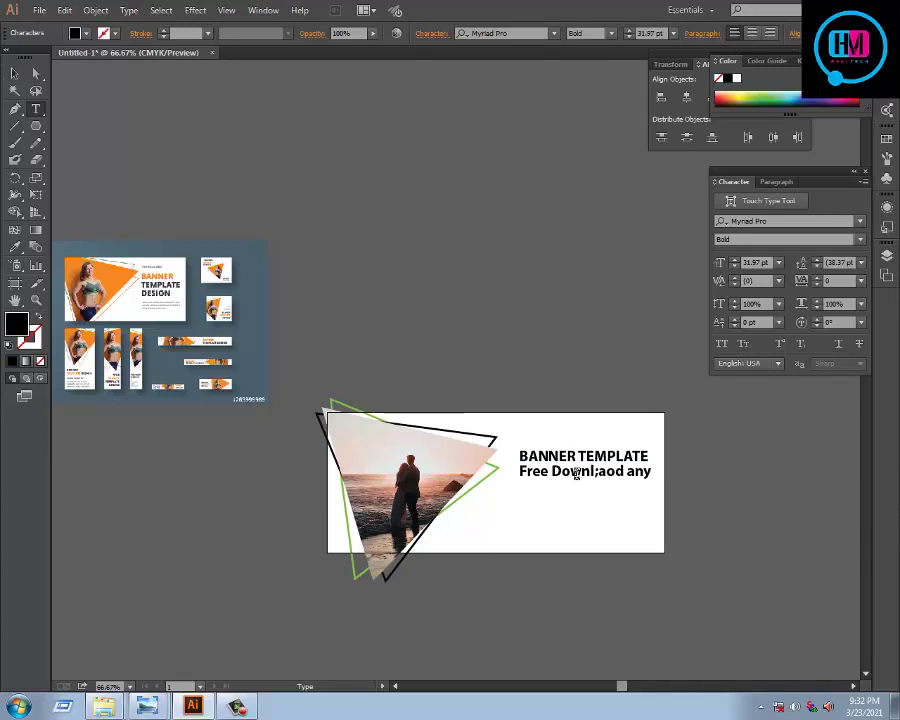
{"action": "type", "text": " Premium asset"}
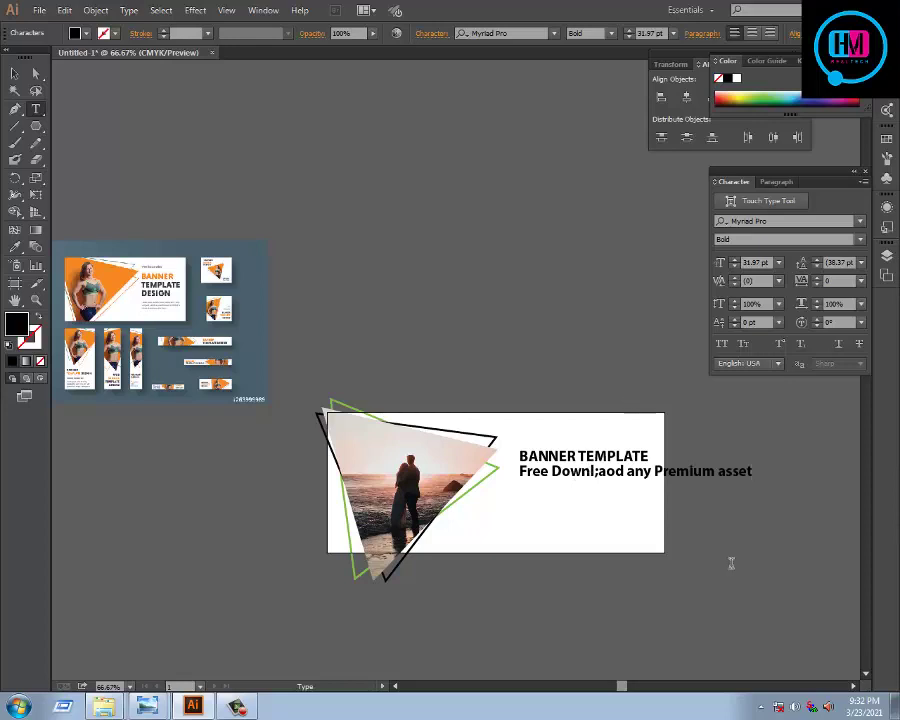
{"action": "triple_click", "coordinate": [635, 488]}
{"action": "left_click", "coordinate": [600, 476]}
{"action": "key", "text": "BackSpace"}
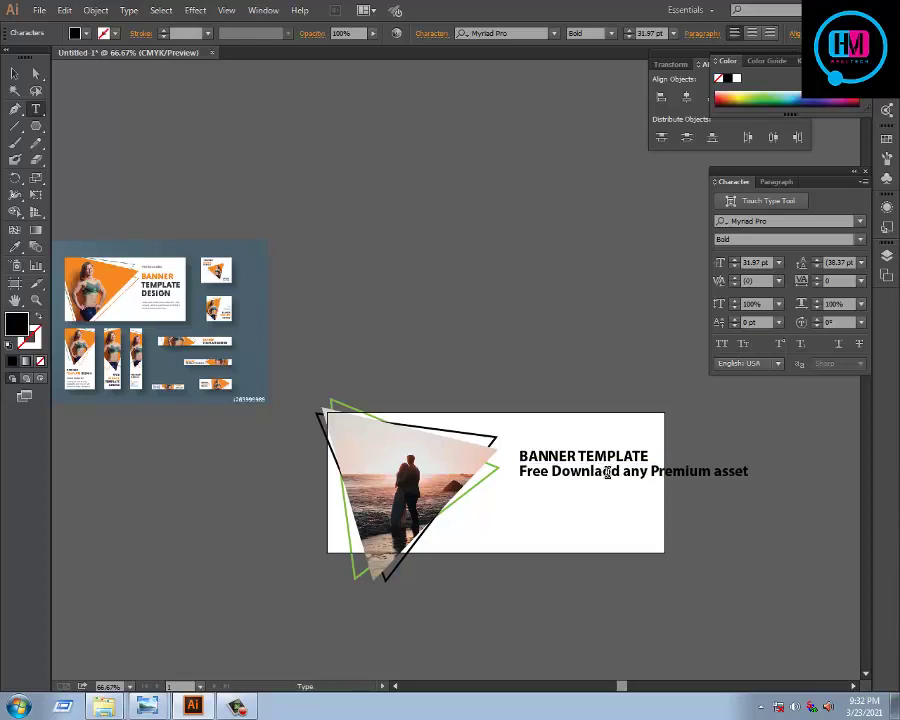
{"action": "key", "text": "Delete"}
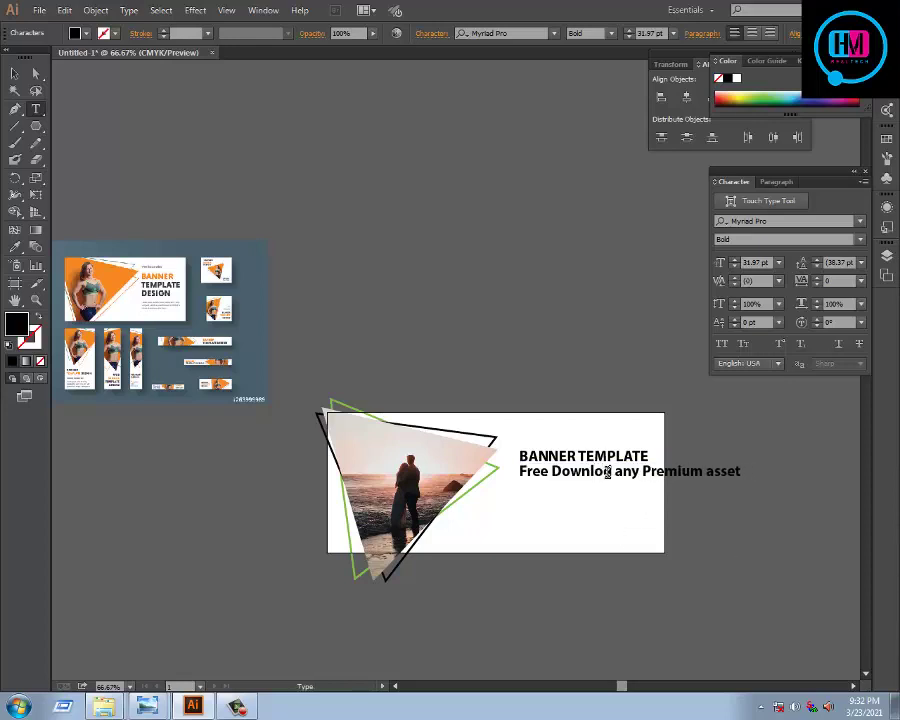
{"action": "left_click", "coordinate": [606, 471]}
{"action": "type", "text": "a"}
Step: Set the Free Download line to 17 pt and scale it up slightly
{"action": "left_click_drag", "start_coordinate": [519, 471], "coordinate": [752, 471]}
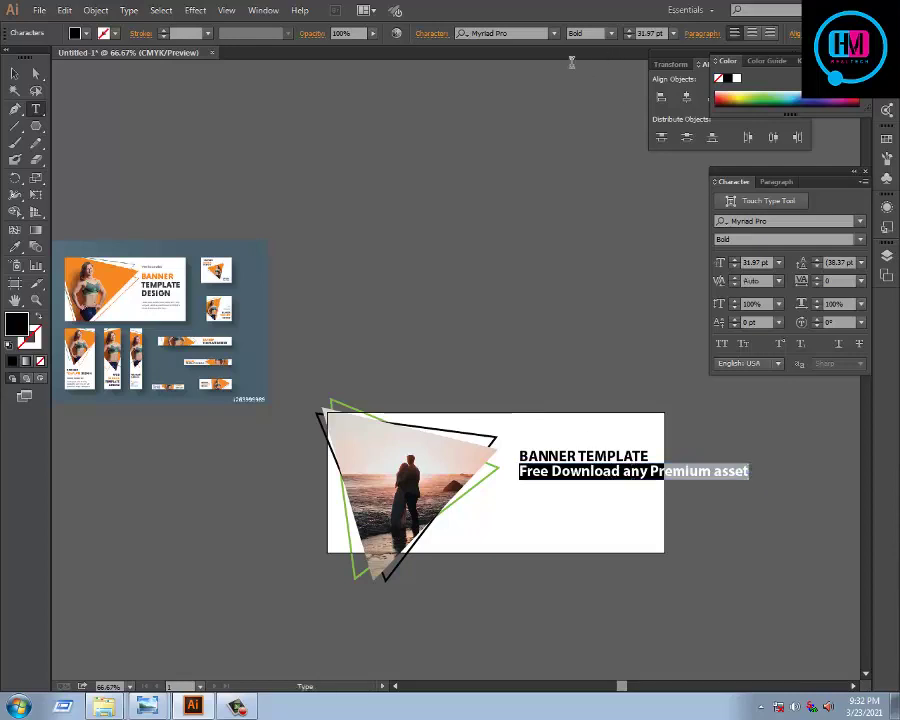
{"action": "left_click", "coordinate": [645, 33]}
{"action": "type", "text": "21"}
{"action": "key", "text": "Return"}
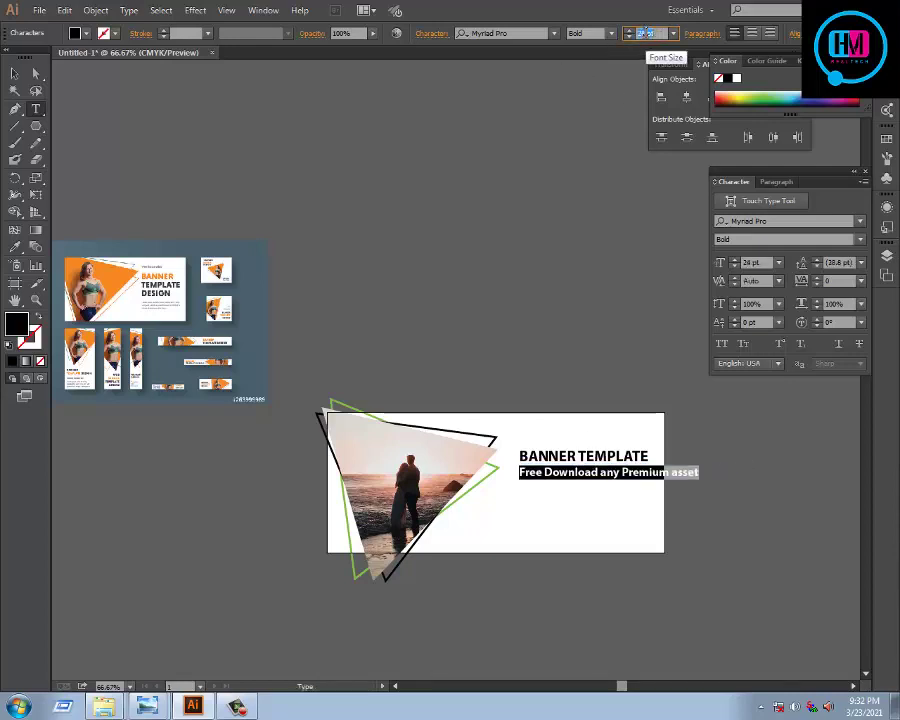
{"action": "type", "text": "17"}
{"action": "key", "text": "Return"}
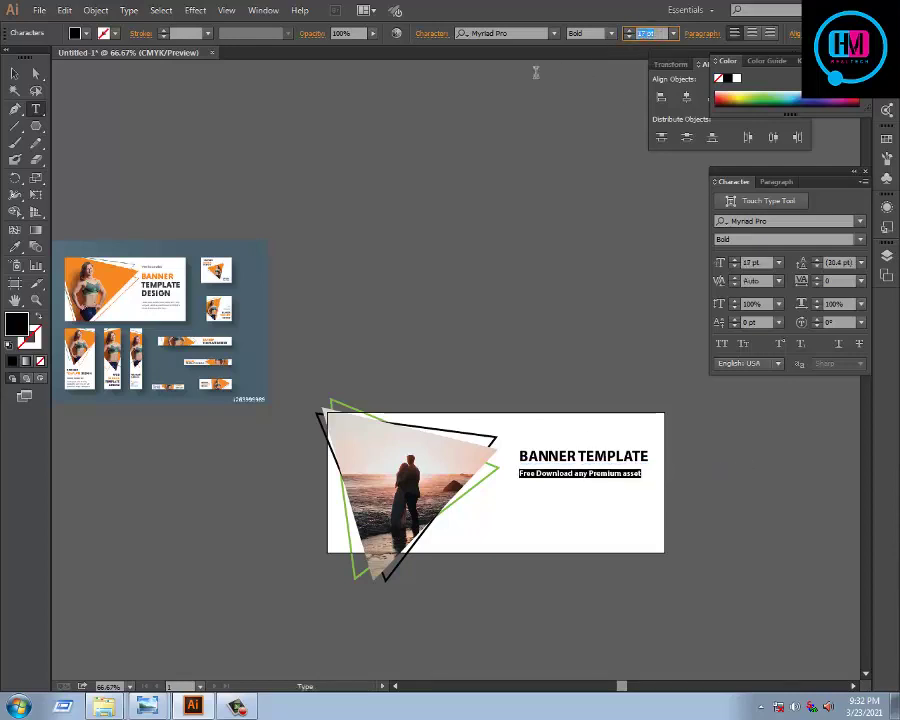
{"action": "key", "text": "Escape"}
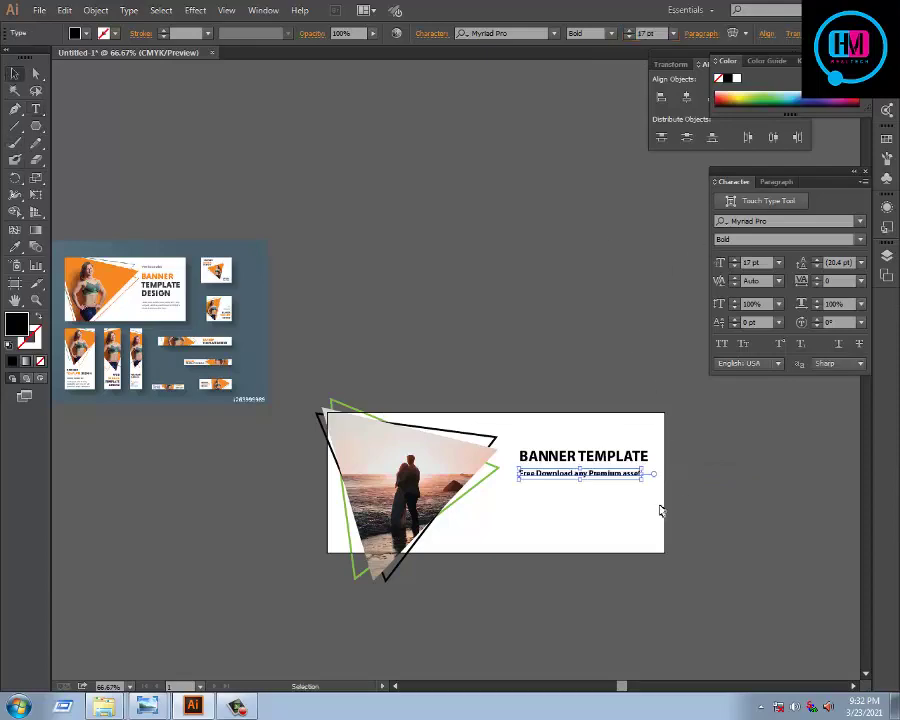
{"action": "scroll", "coordinate": [619, 477], "scroll_direction": "up", "scroll_amount": 2}
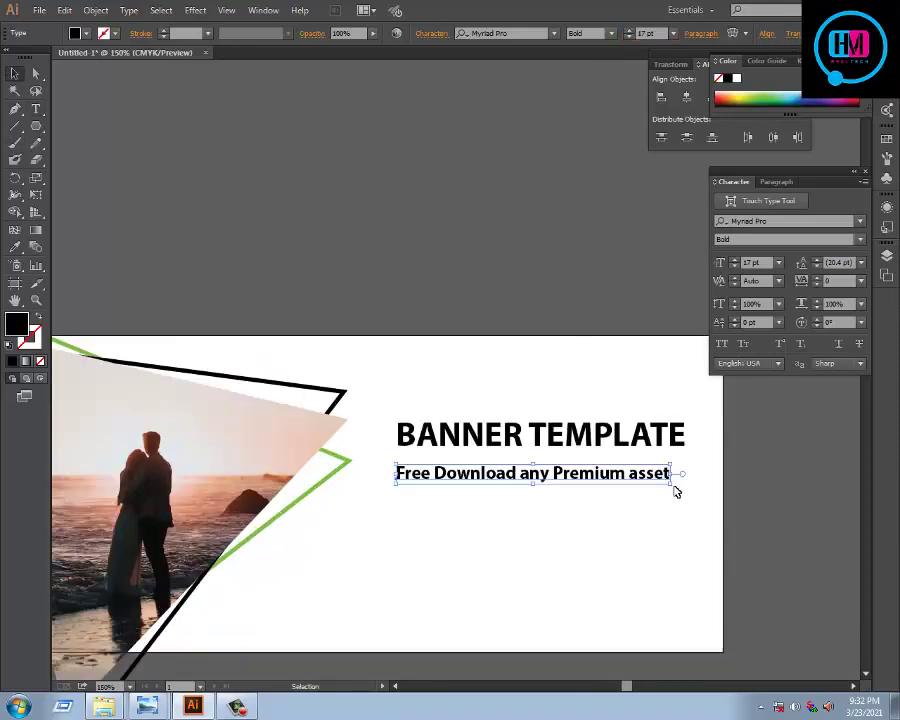
{"action": "left_click_drag", "start_coordinate": [672, 483], "coordinate": [686, 484]}
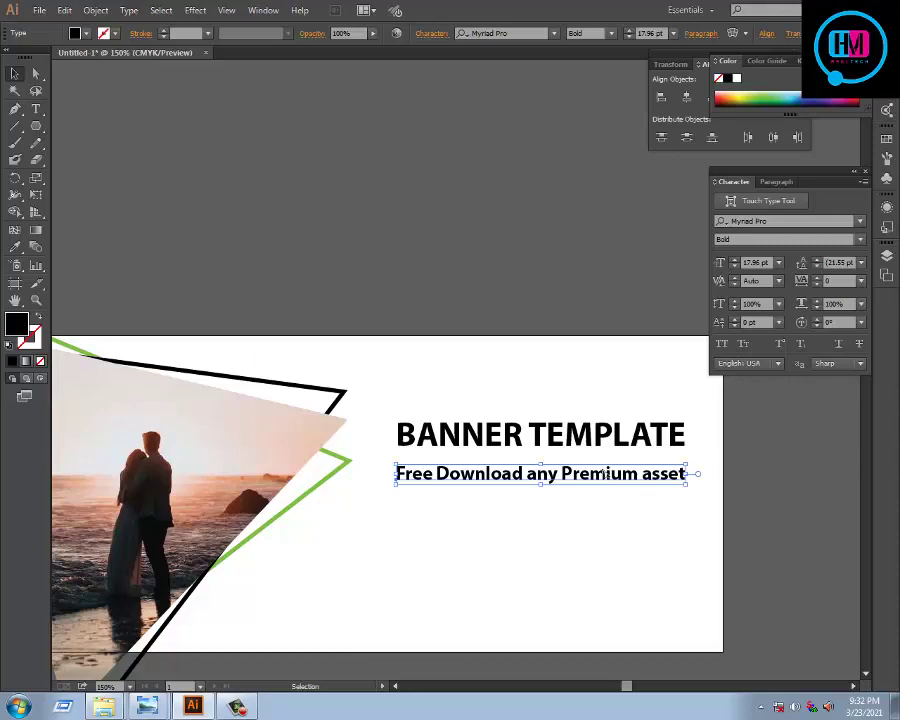
Step: Copy the heading below the Free Download line and edit it to read 'BY Pixirak'
{"action": "scroll", "coordinate": [605, 474], "scroll_direction": "down", "scroll_amount": 2}
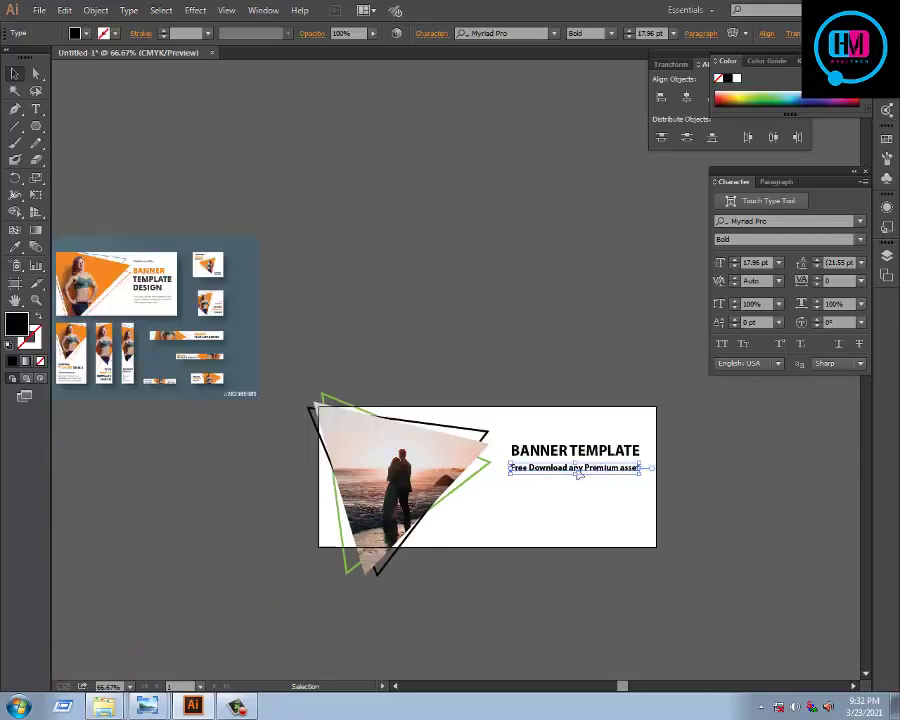
{"action": "left_click_drag", "start_coordinate": [572, 451], "coordinate": [567, 487]}
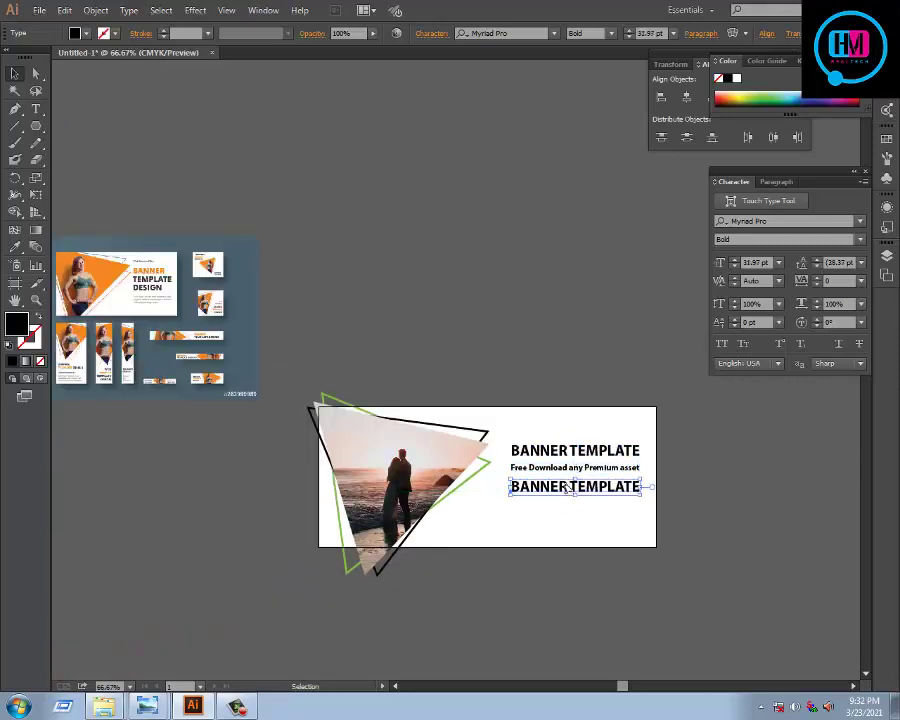
{"action": "double_click", "coordinate": [568, 487]}
{"action": "left_click_drag", "start_coordinate": [640, 487], "coordinate": [507, 494]}
{"action": "type", "text": "BY Pixirak"}
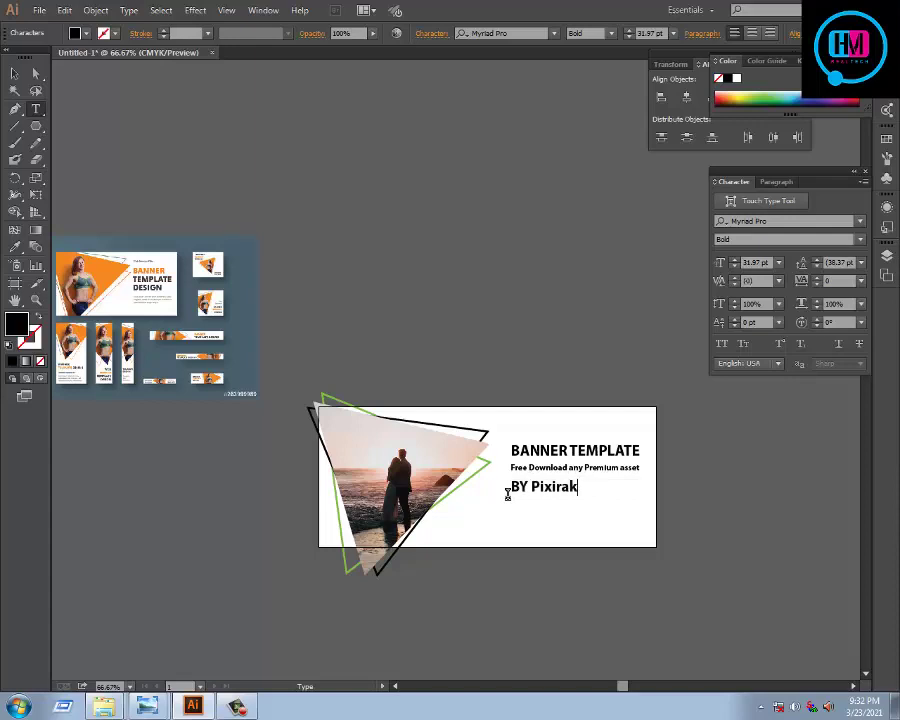
{"action": "left_click_drag", "start_coordinate": [507, 494], "coordinate": [590, 452]}
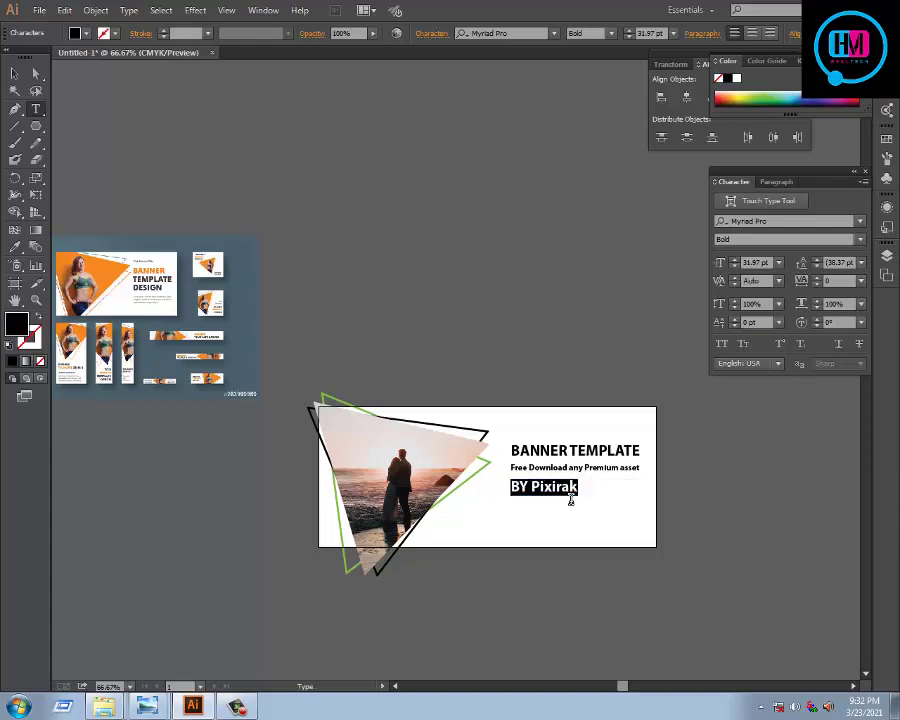
Step: Enlarge the BY Pixirak text and move it right, under the tagline, leaving it selected
{"action": "left_click", "coordinate": [14, 74]}
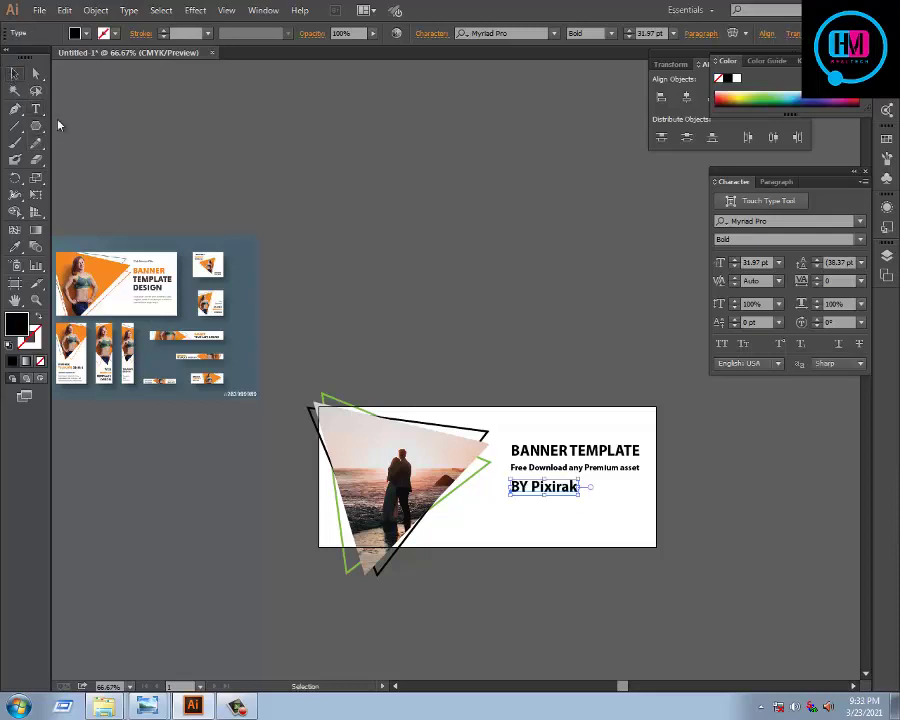
{"action": "left_click_drag", "start_coordinate": [583, 497], "coordinate": [604, 511]}
{"action": "left_click_drag", "start_coordinate": [544, 495], "coordinate": [610, 495]}
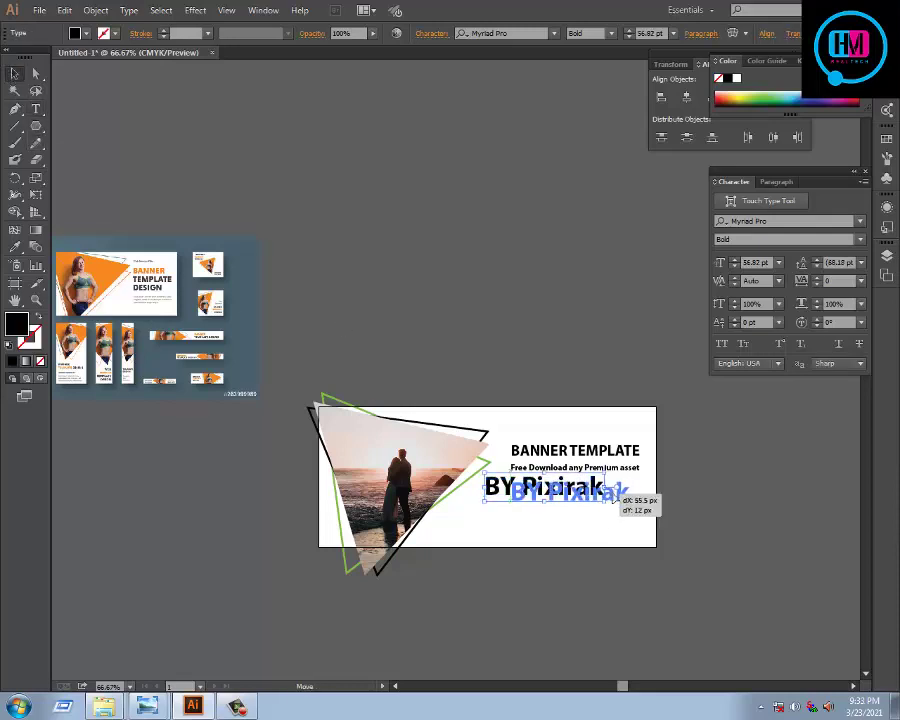
{"action": "left_click", "coordinate": [611, 301]}
{"action": "left_click", "coordinate": [583, 497]}
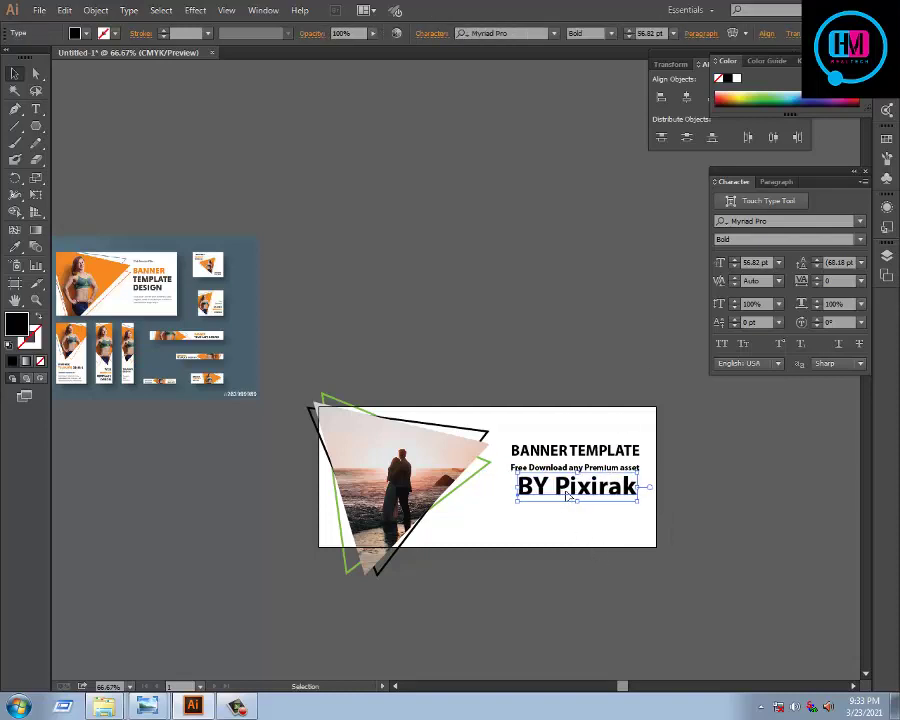
Step: Colour the BY Pixirak text with the orange sampled from the reference image
{"action": "key", "text": "i"}
{"action": "left_click", "coordinate": [75, 275]}
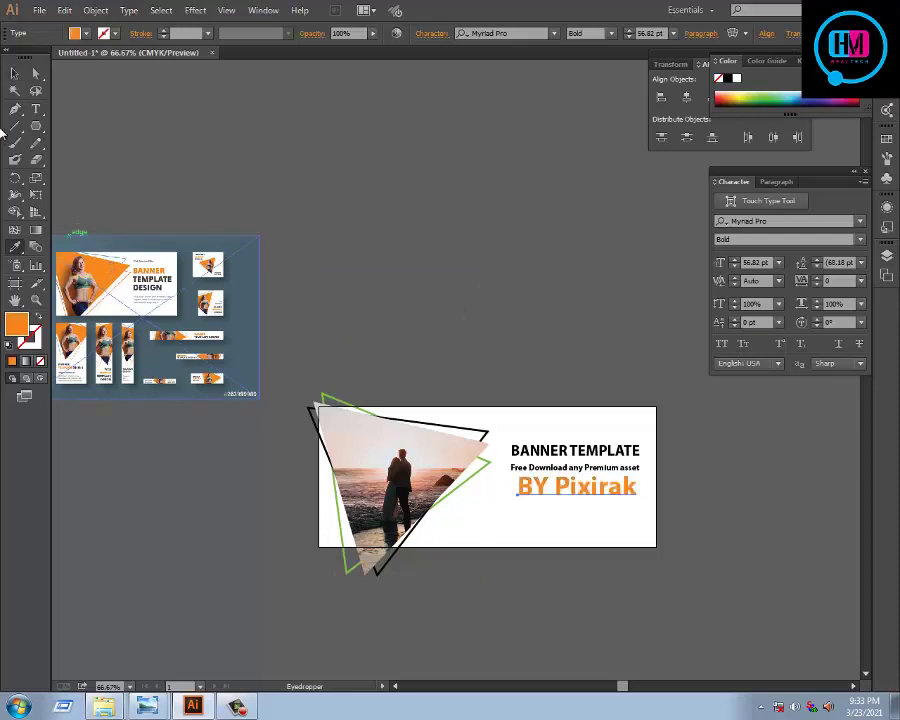
{"action": "left_click", "coordinate": [14, 73]}
{"action": "left_click", "coordinate": [443, 297]}
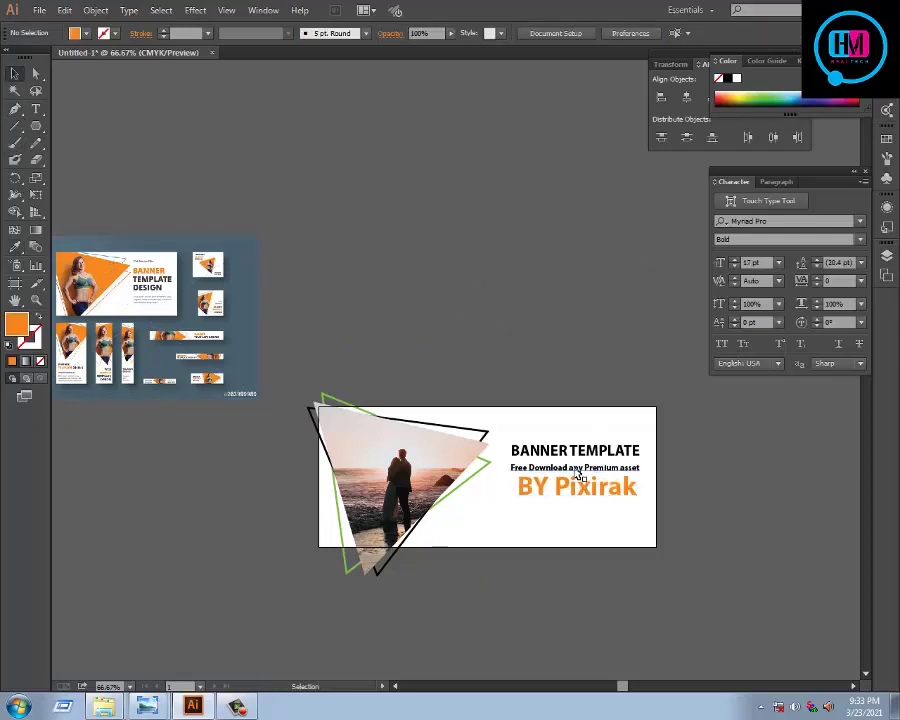
Step: Copy the Free Download tagline beneath BY Pixirak to form three tagline lines
{"action": "left_click_drag", "start_coordinate": [577, 474], "coordinate": [579, 537]}
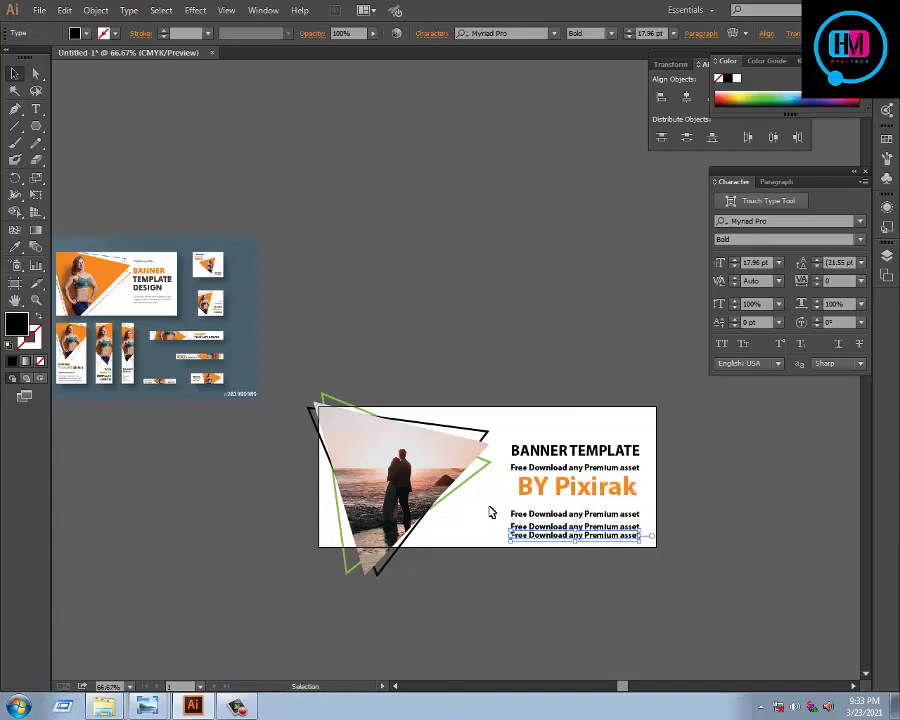
{"action": "left_click", "coordinate": [488, 510]}
{"action": "mouse_move", "coordinate": [508, 514]}
{"action": "left_mouse_down"}
{"action": "mouse_move", "coordinate": [643, 546]}
{"action": "mouse_move", "coordinate": [604, 513]}
{"action": "left_mouse_up"}
{"action": "left_click", "coordinate": [674, 420]}
Step: Group all the banner objects and move the group up off the artboard
{"action": "left_click_drag", "start_coordinate": [286, 381], "coordinate": [570, 598]}
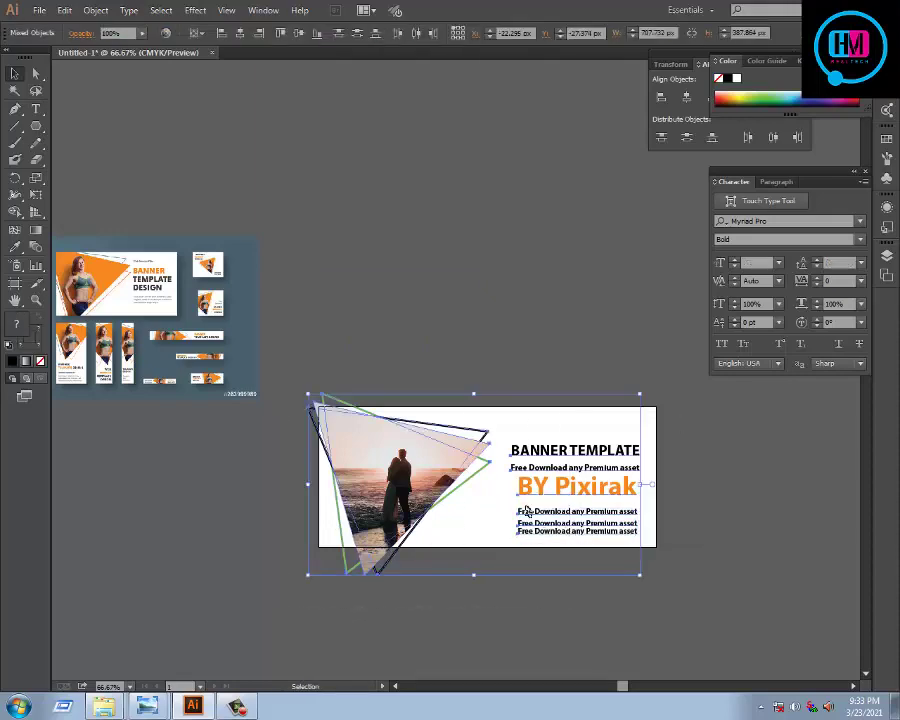
{"action": "left_click", "coordinate": [577, 486]}
{"action": "left_click_drag", "start_coordinate": [290, 357], "coordinate": [712, 654]}
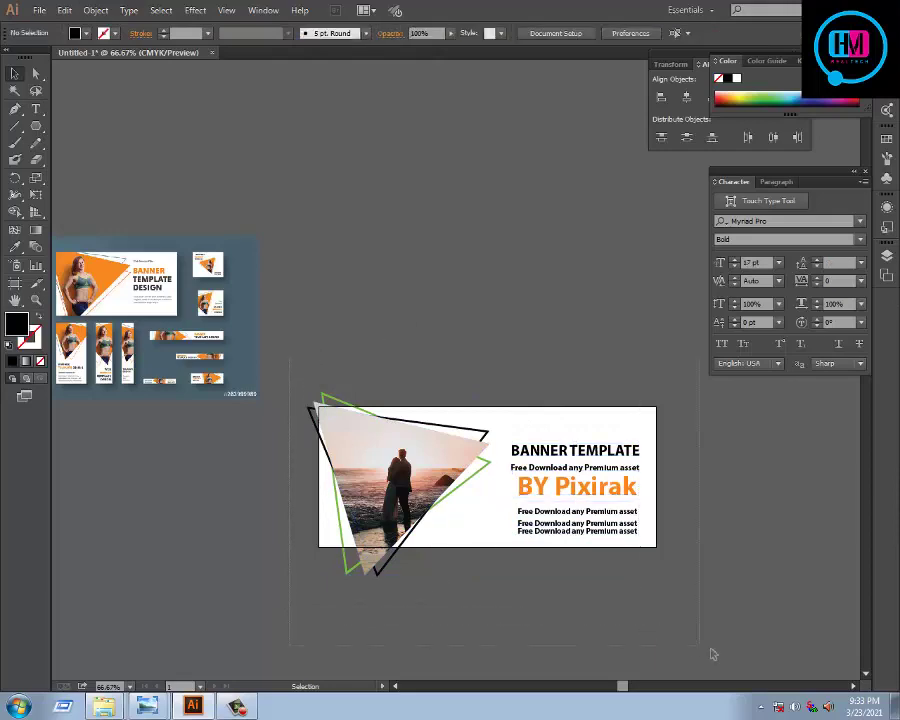
{"action": "key", "text": "ctrl+g"}
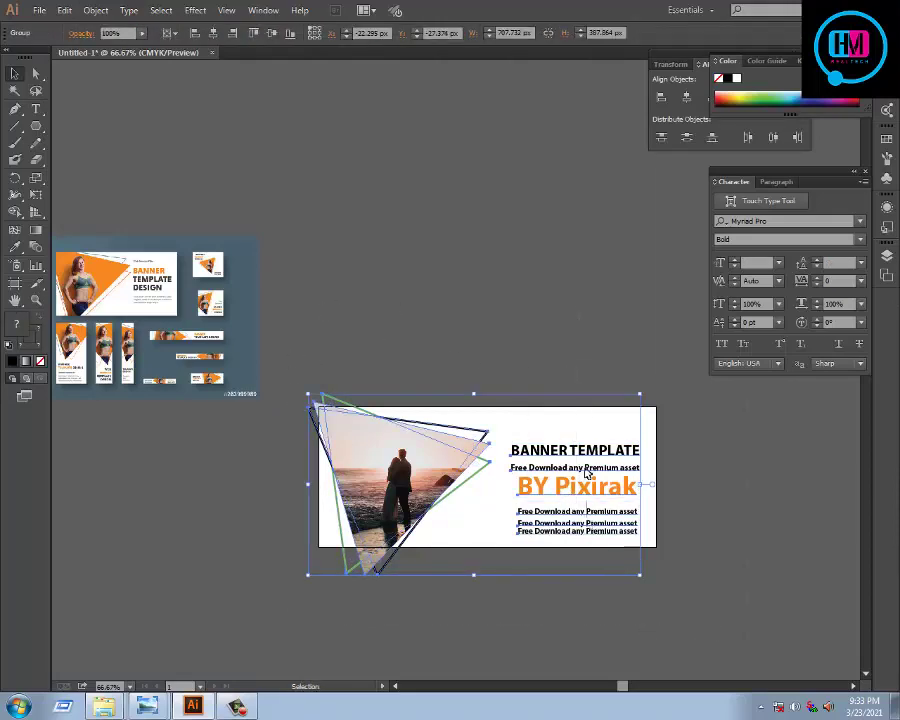
{"action": "key", "text": "ctrl+alt"}
{"action": "left_click_drag", "start_coordinate": [432, 477], "coordinate": [432, 228]}
{"action": "left_click", "coordinate": [622, 453]}
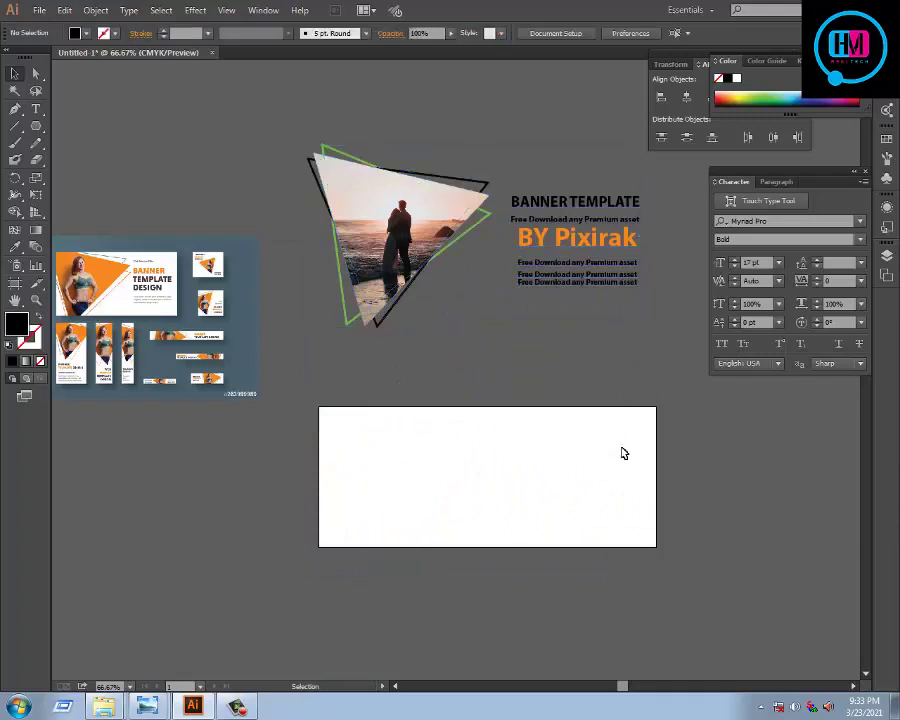
{"action": "left_click_drag", "start_coordinate": [430, 374], "coordinate": [446, 480]}
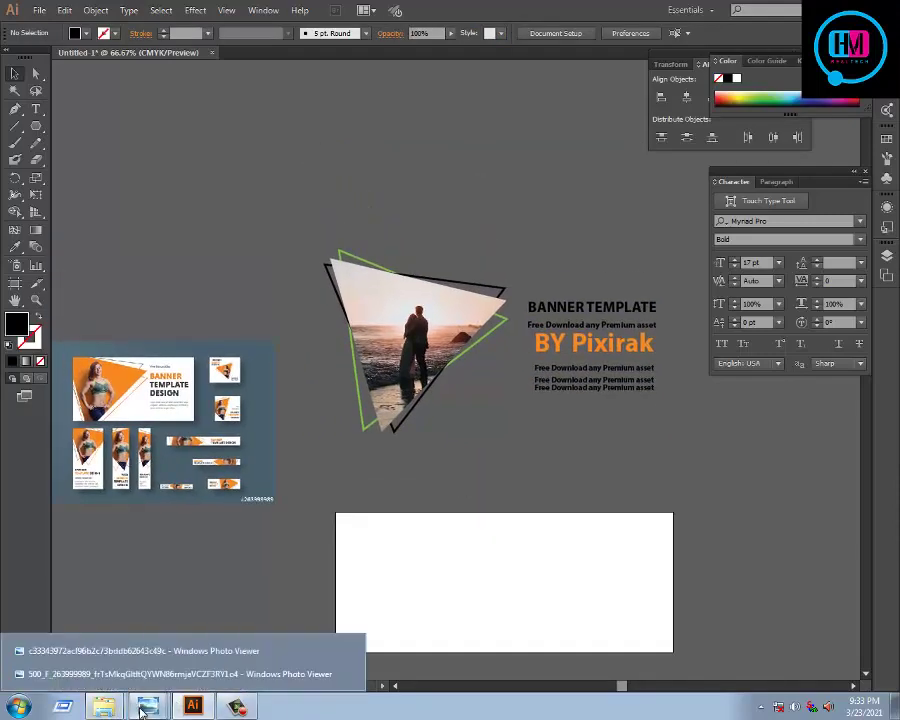
{"action": "left_click", "coordinate": [123, 649]}
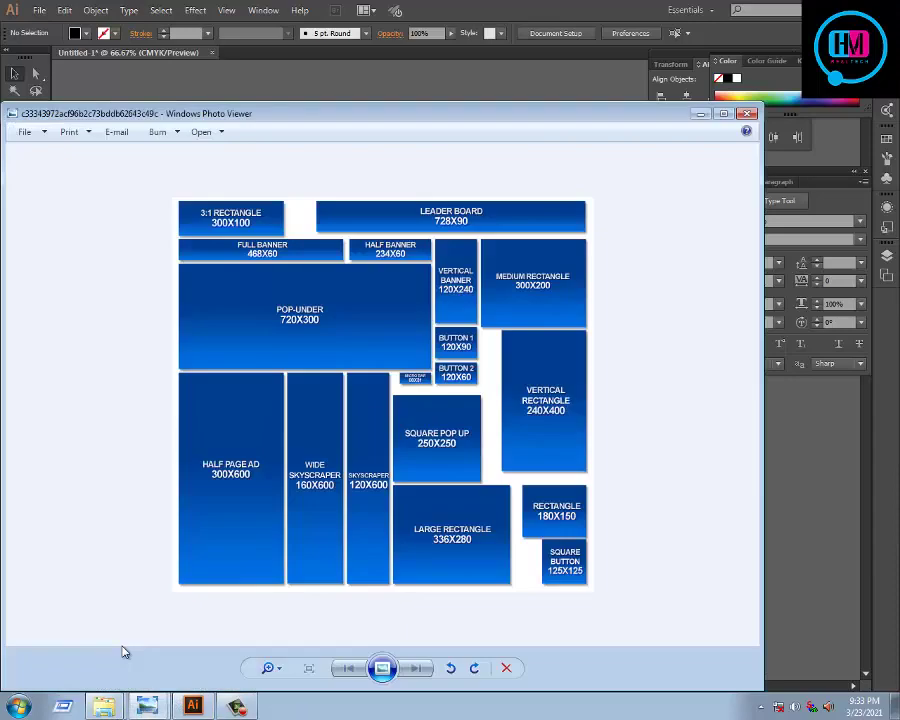
{"action": "left_click", "coordinate": [701, 115]}
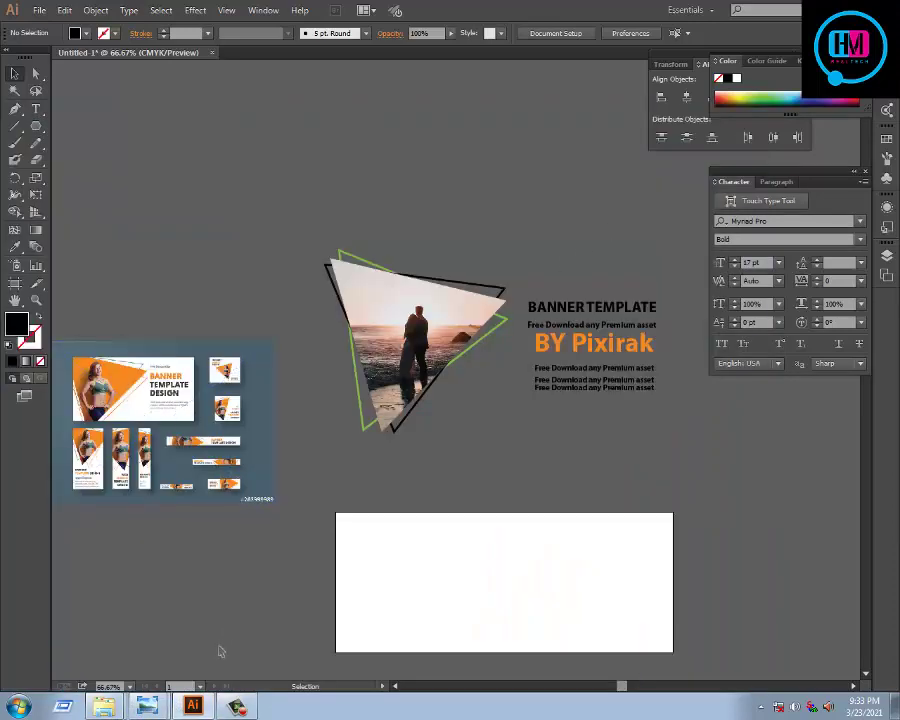
{"action": "left_click", "coordinate": [165, 648]}
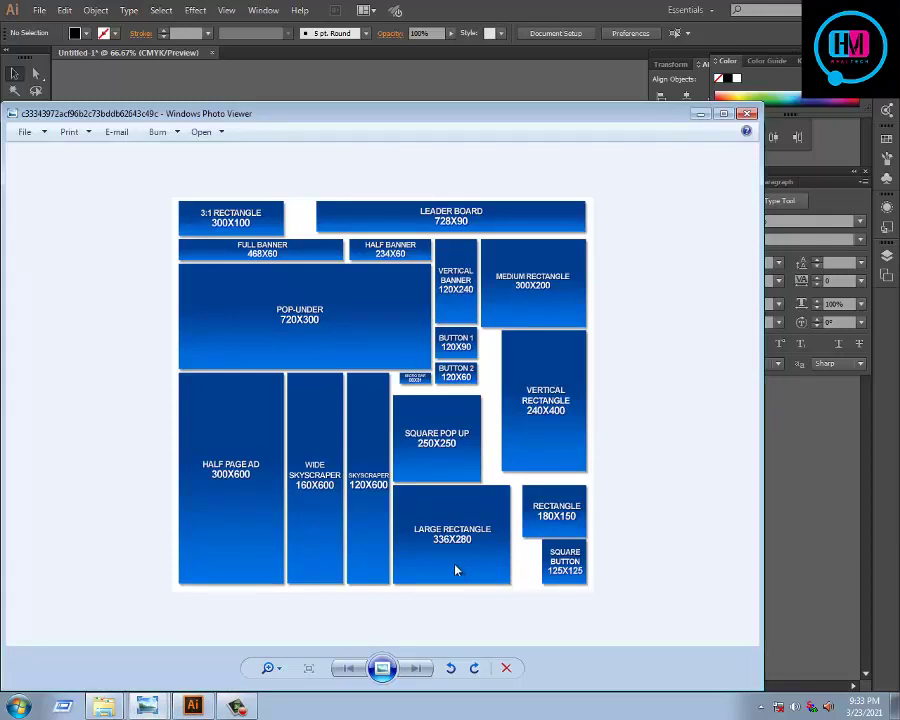
Step: Draw a 336 × 280 px black rectangle and place it above the banner design
{"action": "left_click", "coordinate": [701, 114]}
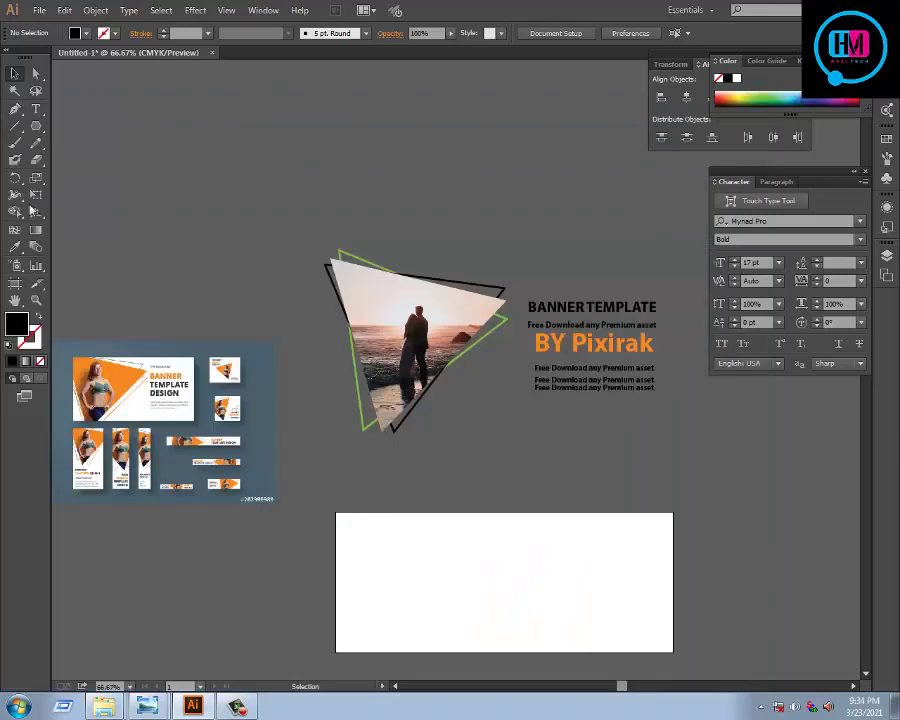
{"action": "left_click_drag", "start_coordinate": [36, 126], "coordinate": [100, 128]}
{"action": "left_click", "coordinate": [228, 144]}
{"action": "type", "text": "336"}
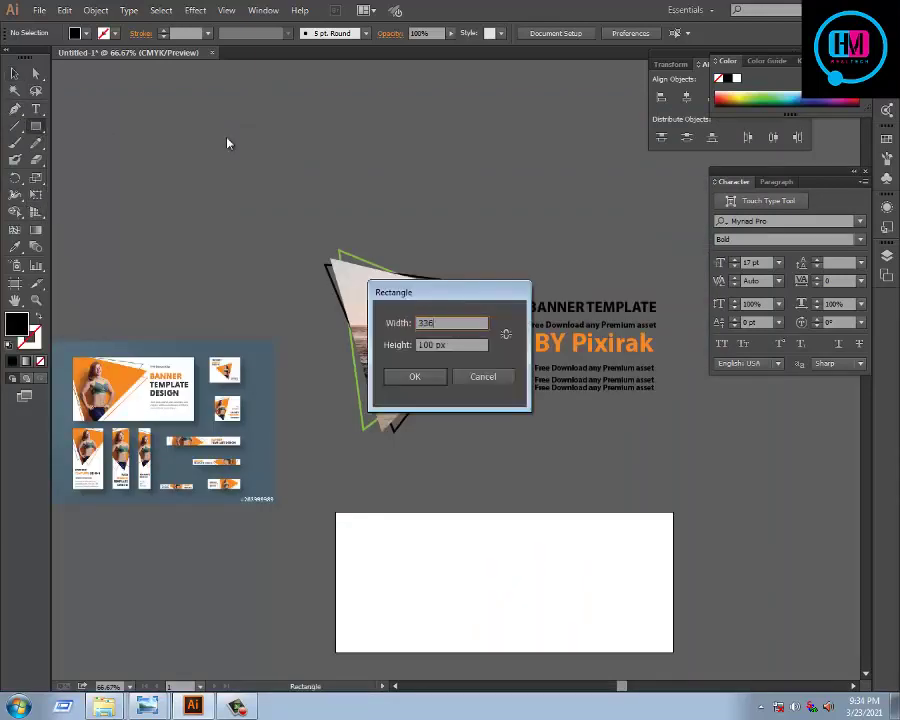
{"action": "key", "text": "Tab"}
{"action": "type", "text": "280"}
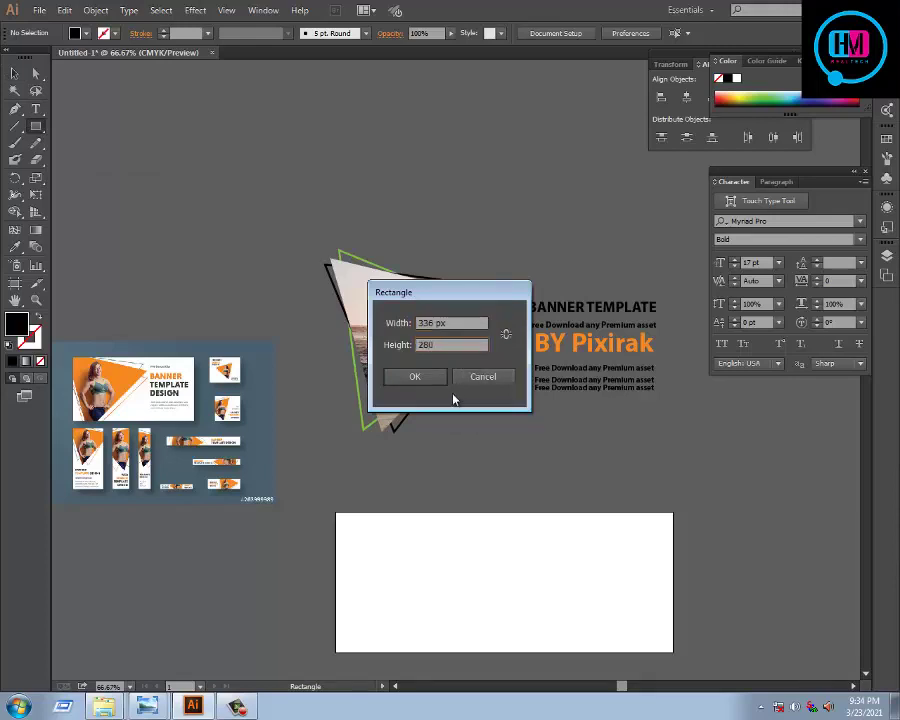
{"action": "key", "text": "Return"}
{"action": "left_click", "coordinate": [18, 75]}
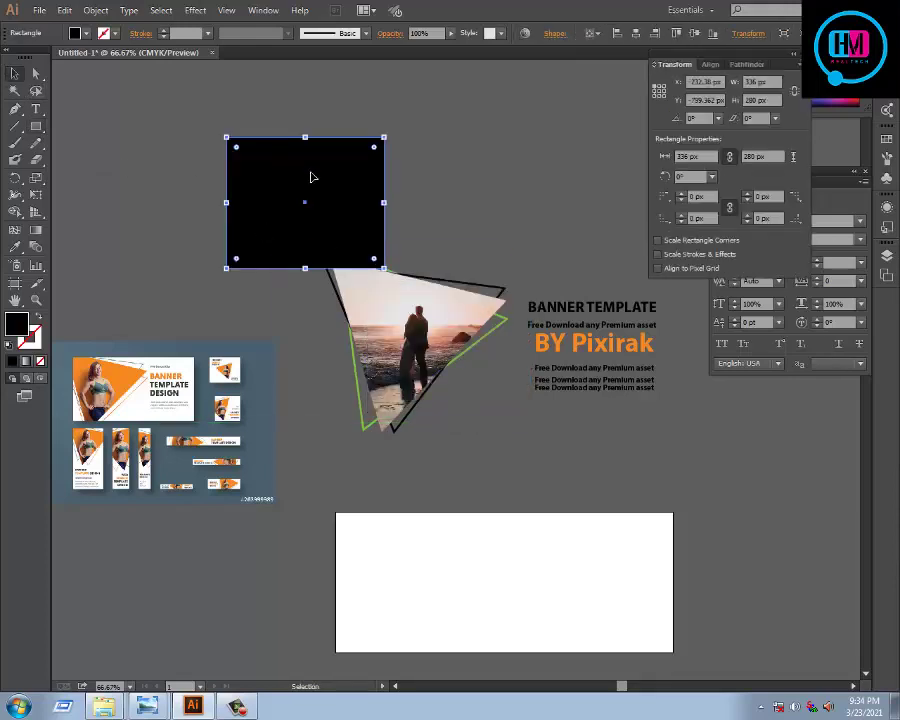
{"action": "left_click_drag", "start_coordinate": [310, 174], "coordinate": [812, 543]}
{"action": "left_click_drag", "start_coordinate": [527, 431], "coordinate": [418, 491]}
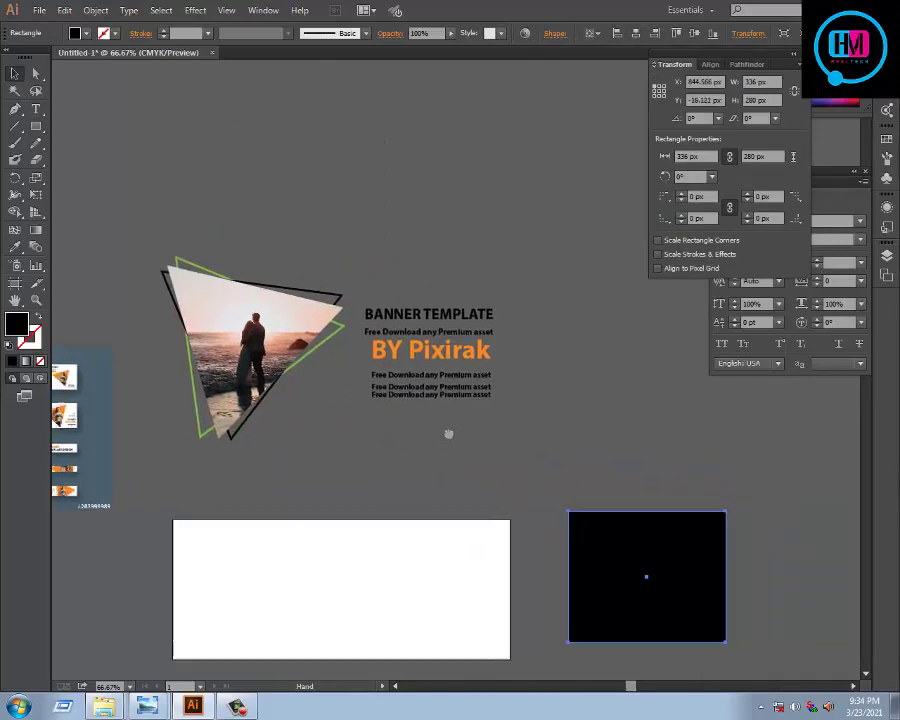
{"action": "left_click_drag", "start_coordinate": [700, 626], "coordinate": [285, 175]}
{"action": "left_click_drag", "start_coordinate": [306, 219], "coordinate": [446, 319]}
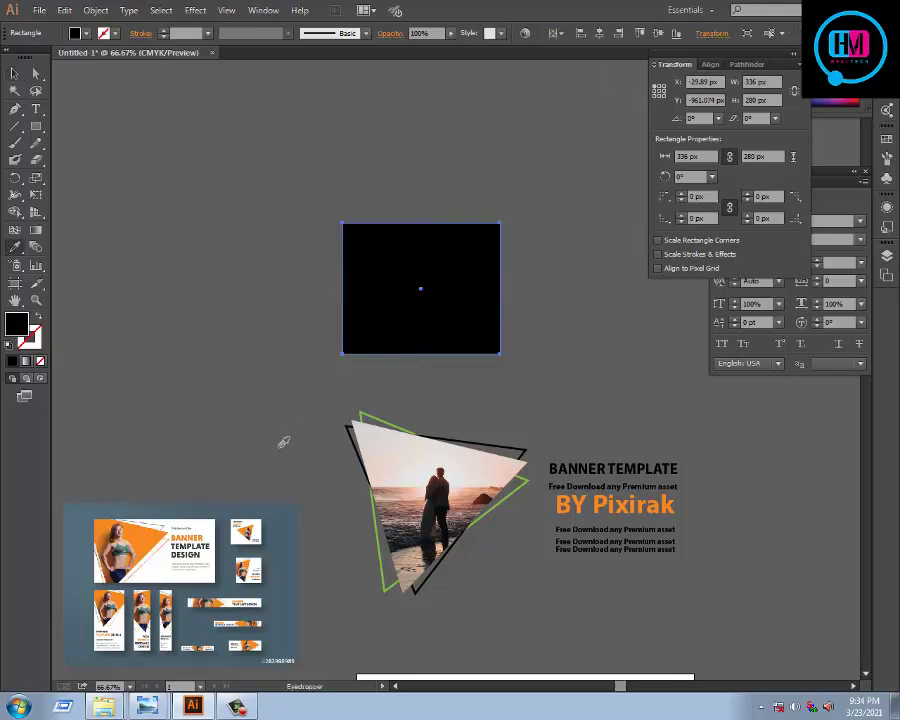
Step: Fill the 336 × 280 px rectangle with white
{"action": "left_click", "coordinate": [14, 245]}
{"action": "left_click", "coordinate": [14, 73]}
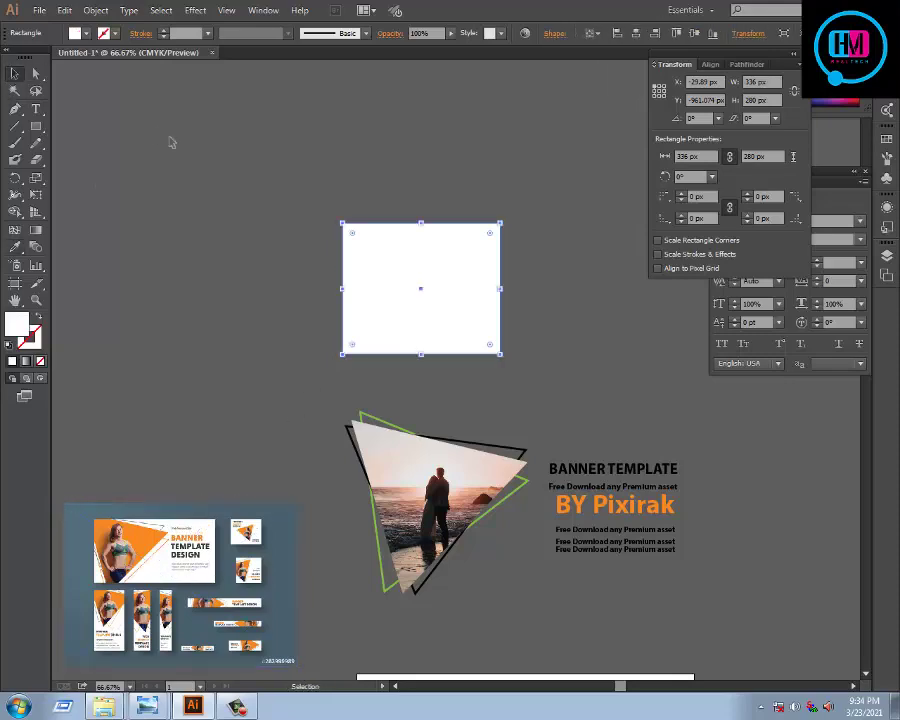
{"action": "left_click", "coordinate": [210, 303]}
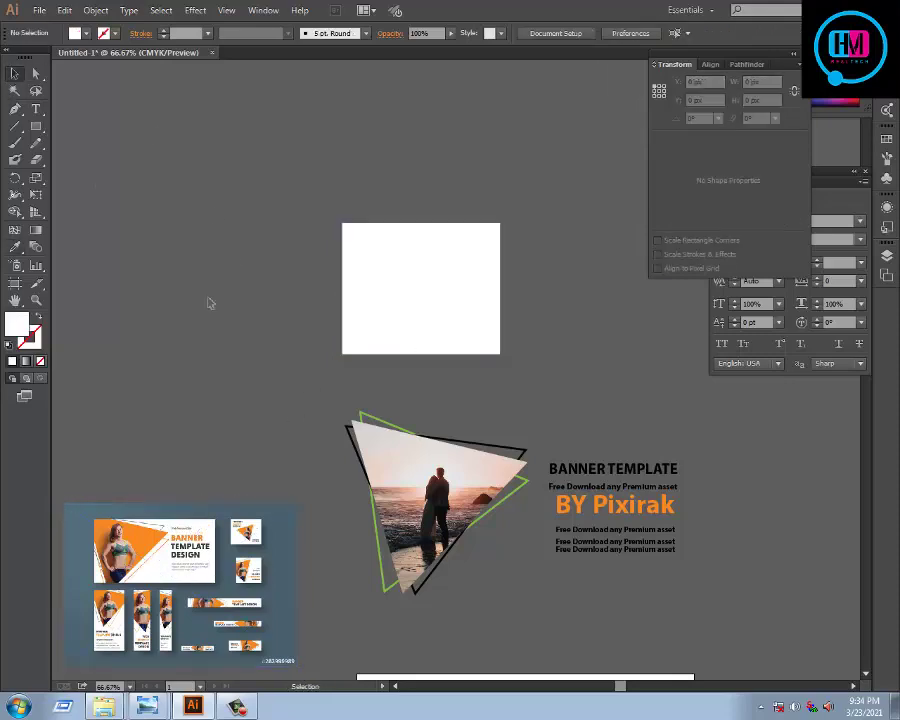
Step: Ungroup the banner, then move the photo triangle away from the text and shrink it
{"action": "left_click", "coordinate": [480, 611]}
{"action": "right_click", "coordinate": [483, 407]}
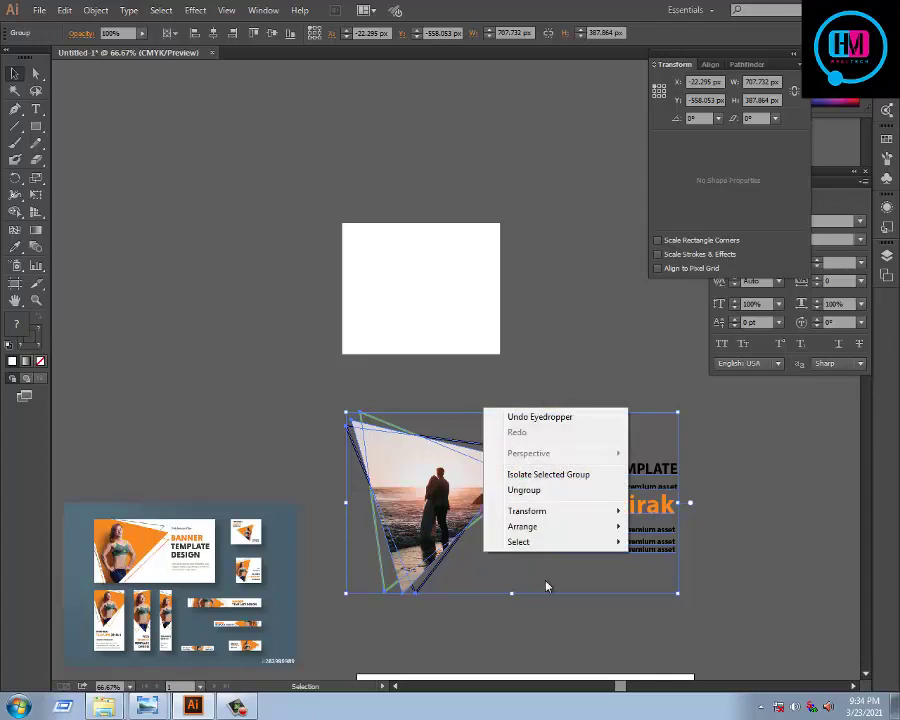
{"action": "left_click", "coordinate": [536, 494]}
{"action": "left_click", "coordinate": [278, 413]}
{"action": "left_click", "coordinate": [467, 583]}
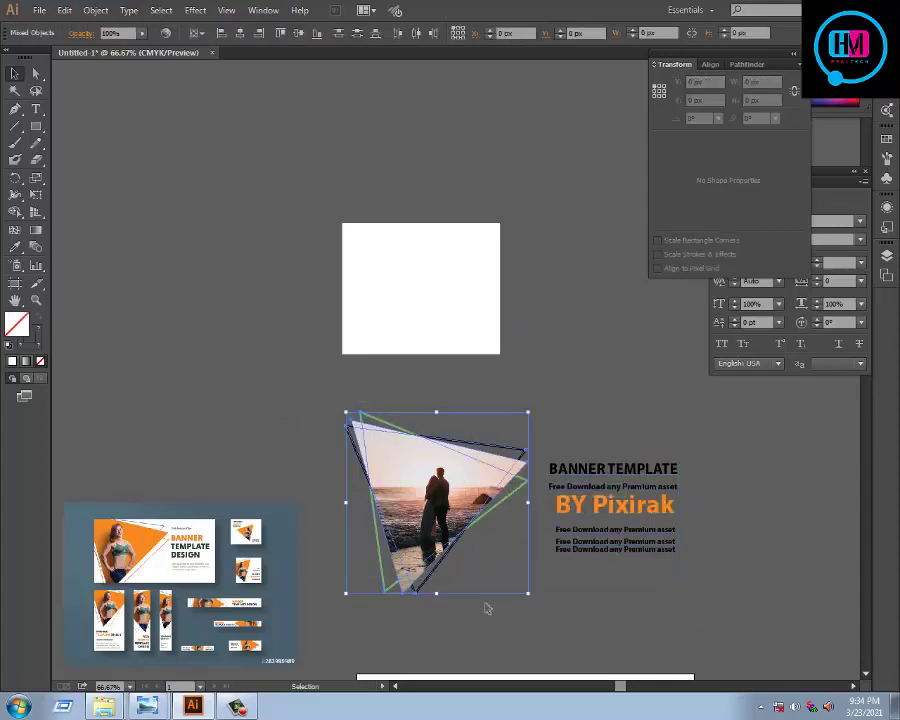
{"action": "mouse_move", "coordinate": [519, 496]}
{"action": "left_mouse_down"}
{"action": "mouse_move", "coordinate": [185, 321]}
{"action": "mouse_move", "coordinate": [153, 240]}
{"action": "left_mouse_up"}
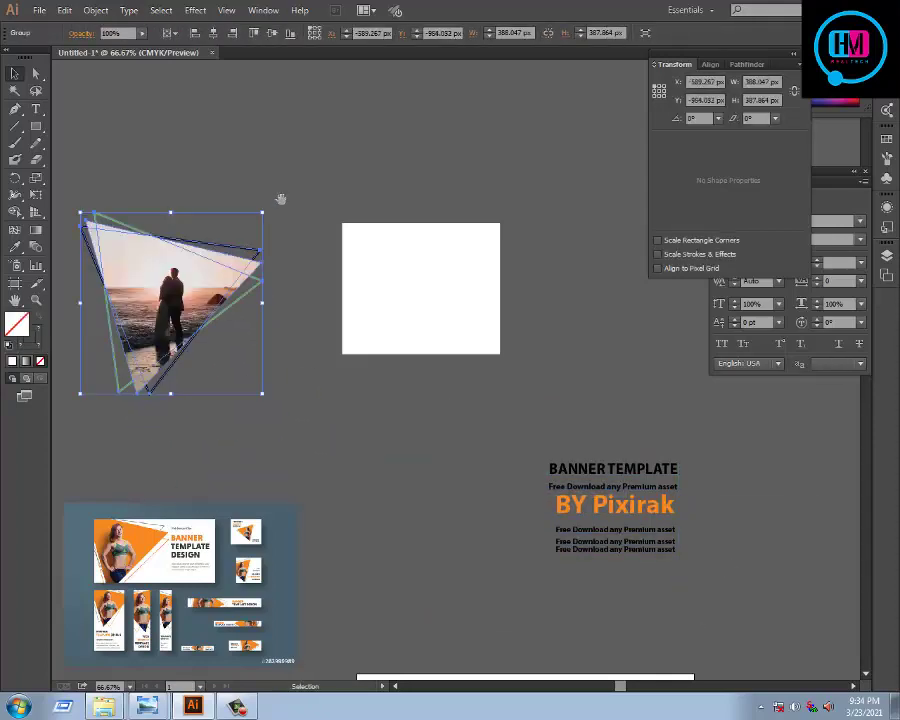
{"action": "left_click_drag", "start_coordinate": [281, 196], "coordinate": [340, 310]}
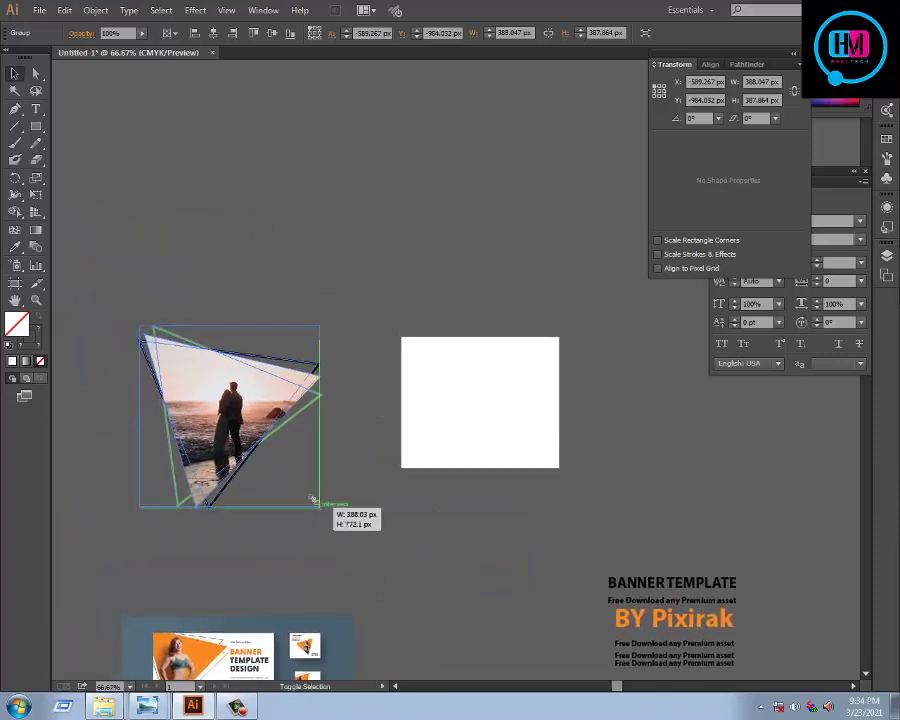
{"action": "mouse_move", "coordinate": [321, 507]}
{"action": "left_mouse_down"}
{"action": "mouse_move", "coordinate": [266, 452]}
{"action": "mouse_move", "coordinate": [458, 387]}
{"action": "mouse_move", "coordinate": [315, 388]}
{"action": "left_mouse_up"}
Step: Undo the last two moves and bring the photo triangle to the front
{"action": "key", "text": "ctrl+z"}
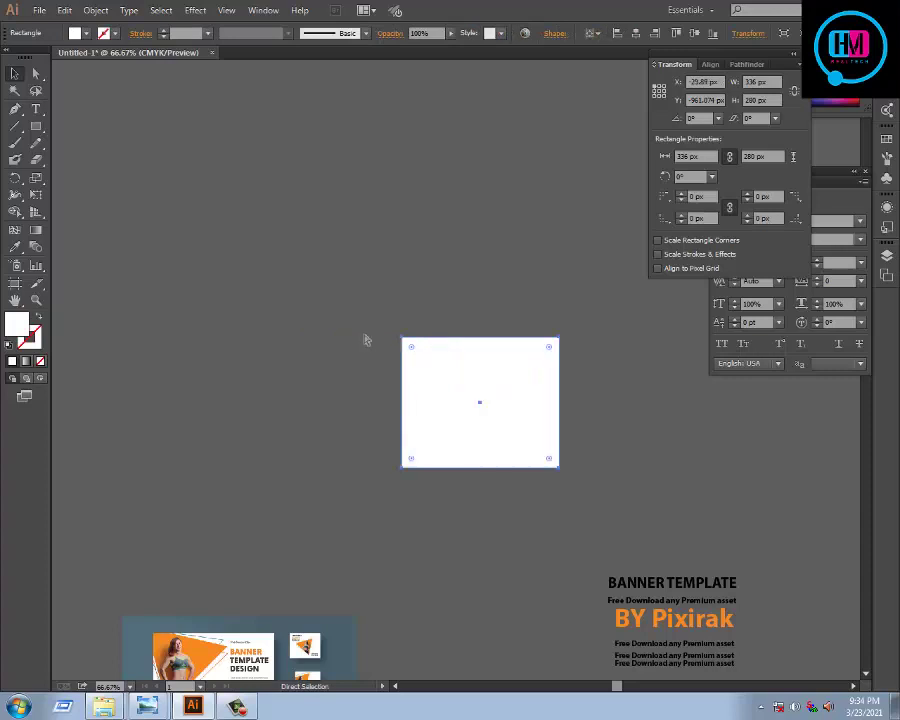
{"action": "key", "text": "ctrl+z"}
{"action": "left_click", "coordinate": [177, 339]}
{"action": "left_click", "coordinate": [240, 442]}
{"action": "right_click", "coordinate": [236, 426]}
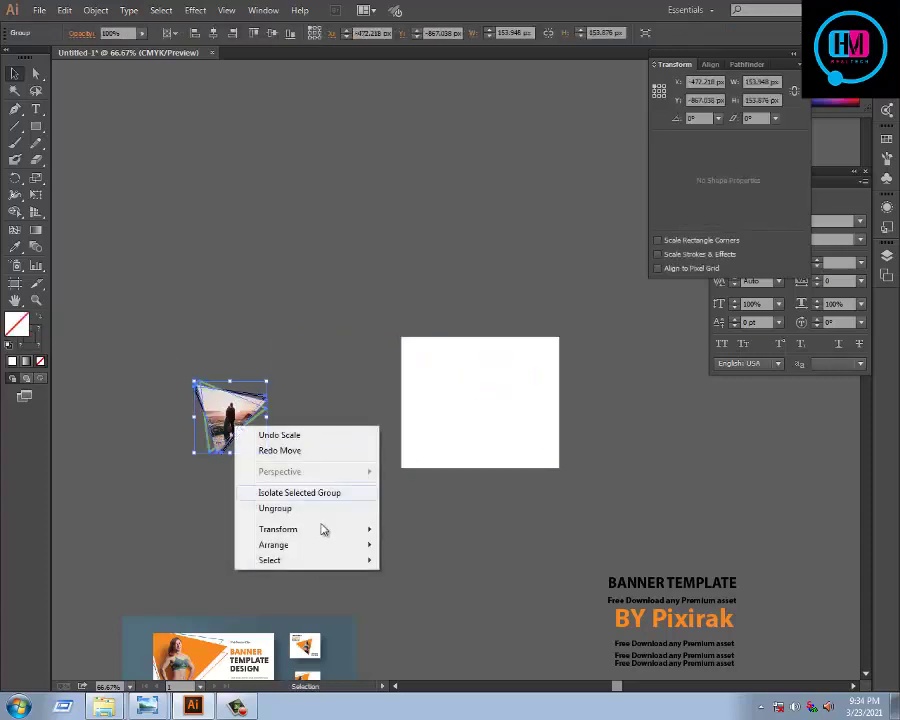
{"action": "right_click", "coordinate": [228, 403]}
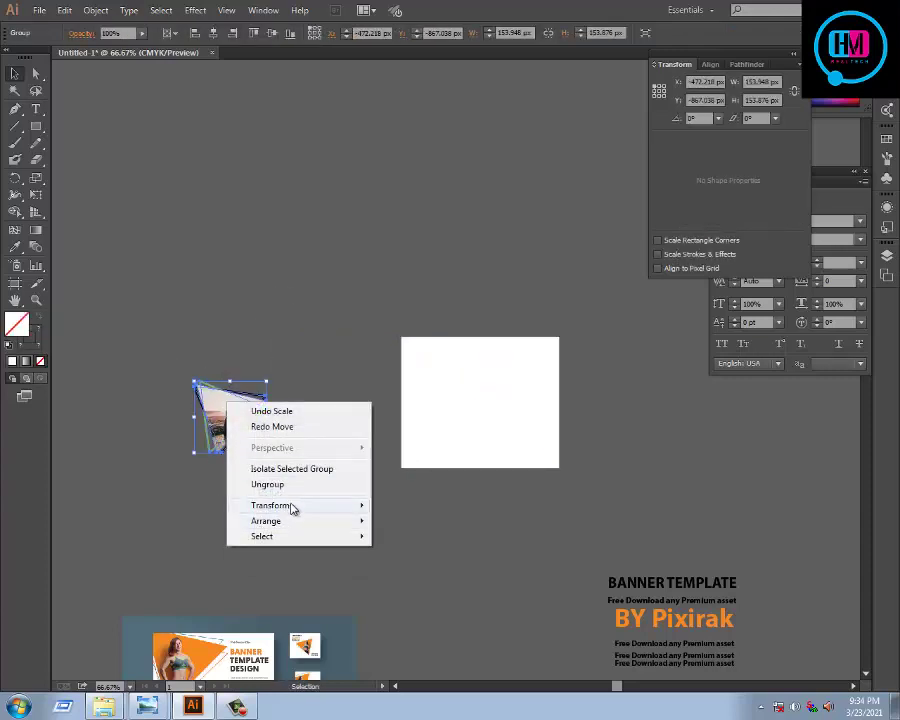
{"action": "mouse_move", "coordinate": [266, 521]}
{"action": "left_click", "coordinate": [412, 518]}
{"action": "left_click", "coordinate": [279, 486]}
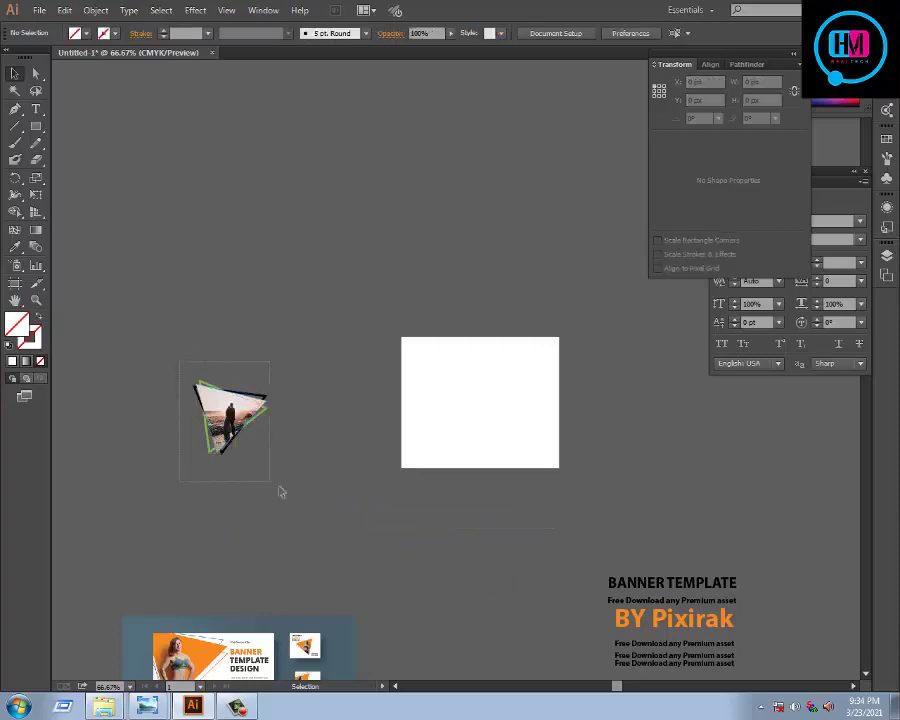
{"action": "left_click", "coordinate": [240, 425]}
Step: Move the photo triangle onto the white rectangle and shrink it to fit
{"action": "left_click", "coordinate": [288, 494]}
{"action": "left_click", "coordinate": [286, 491]}
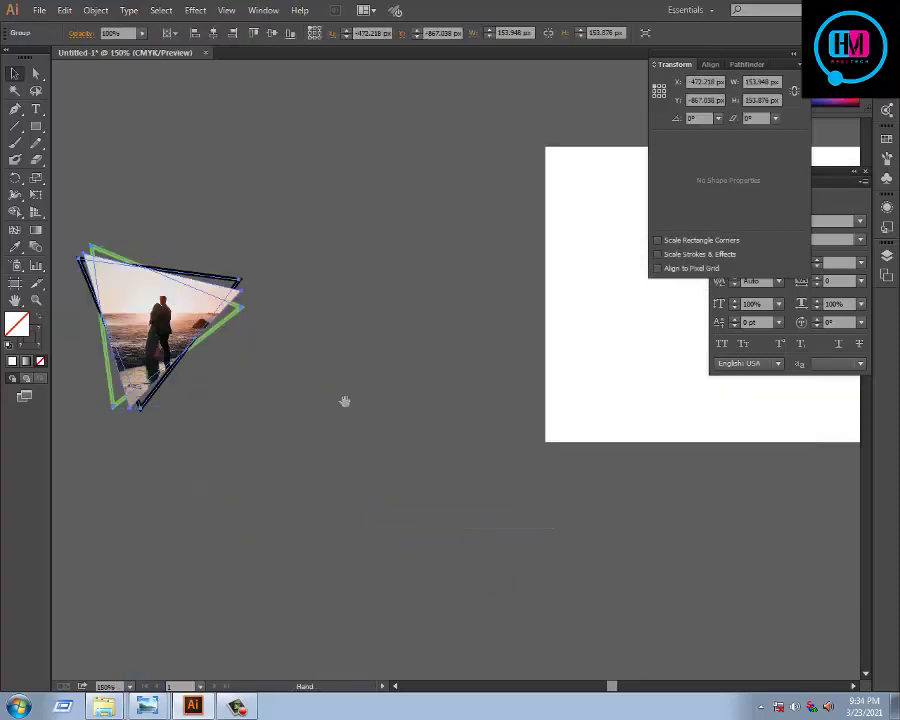
{"action": "left_click_drag", "start_coordinate": [344, 401], "coordinate": [315, 554]}
{"action": "left_click", "coordinate": [256, 518]}
{"action": "left_click", "coordinate": [140, 470]}
{"action": "left_click", "coordinate": [282, 396]}
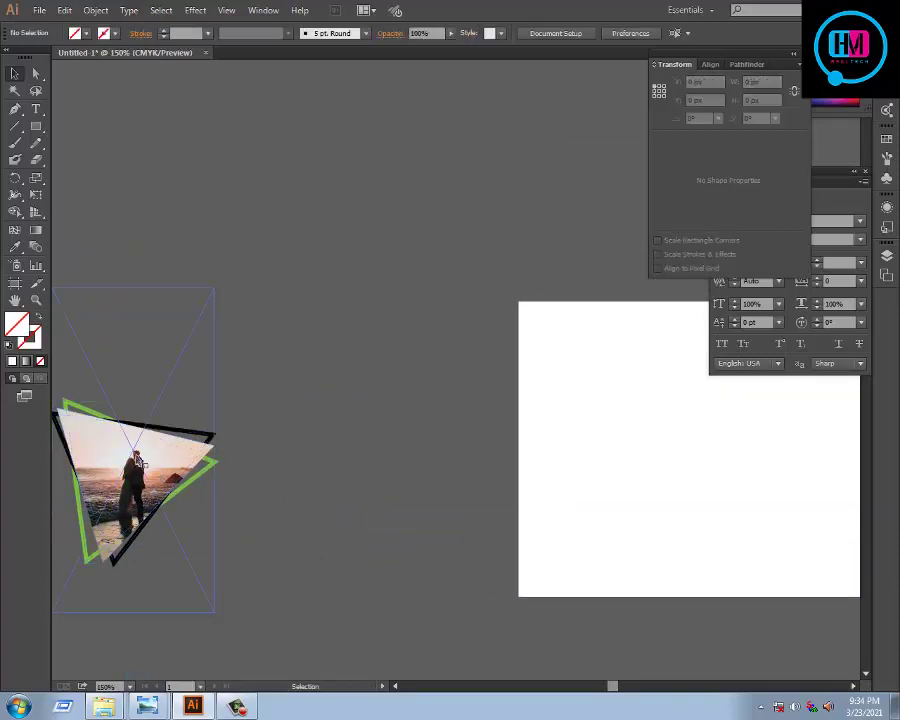
{"action": "left_click_drag", "start_coordinate": [138, 462], "coordinate": [726, 420]}
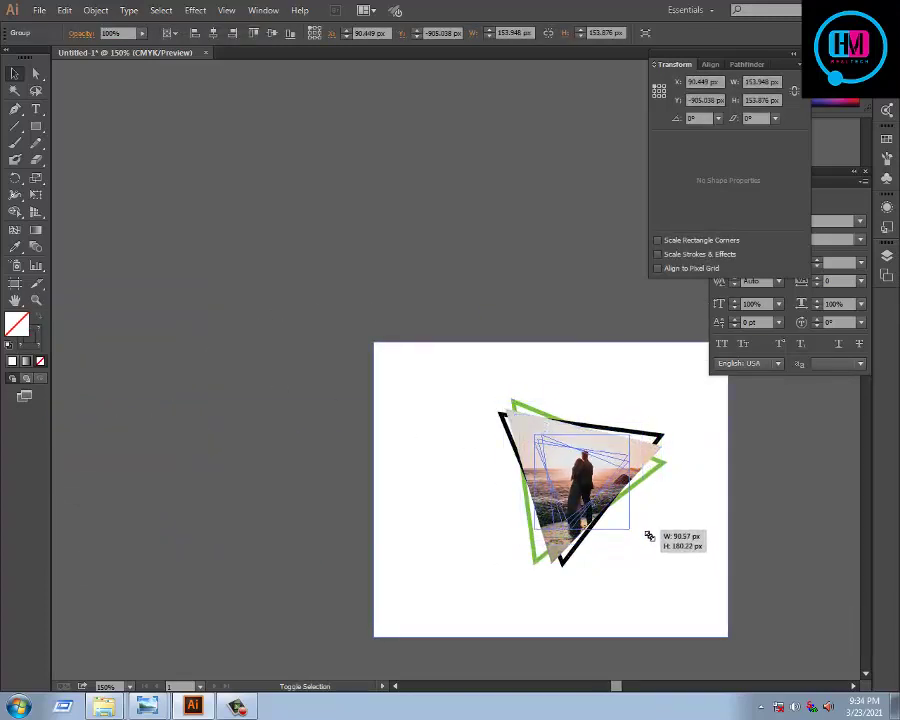
{"action": "left_click_drag", "start_coordinate": [663, 565], "coordinate": [636, 536]}
{"action": "left_click", "coordinate": [757, 540], "text": "ctrl+alt"}
Step: Align the photo triangle and white rectangle to selection, centred horizontally and vertically
{"action": "left_click", "coordinate": [691, 472], "text": "ctrl+alt"}
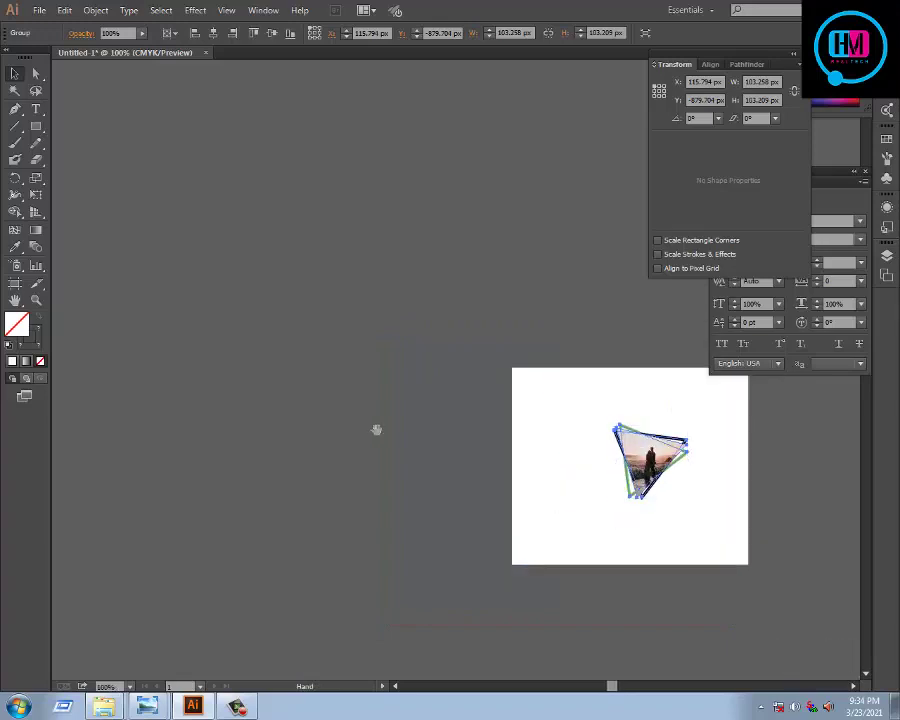
{"action": "left_click_drag", "start_coordinate": [500, 447], "coordinate": [388, 316]}
{"action": "left_click_drag", "start_coordinate": [448, 260], "coordinate": [584, 424]}
{"action": "key", "text": "ctrl+z"}
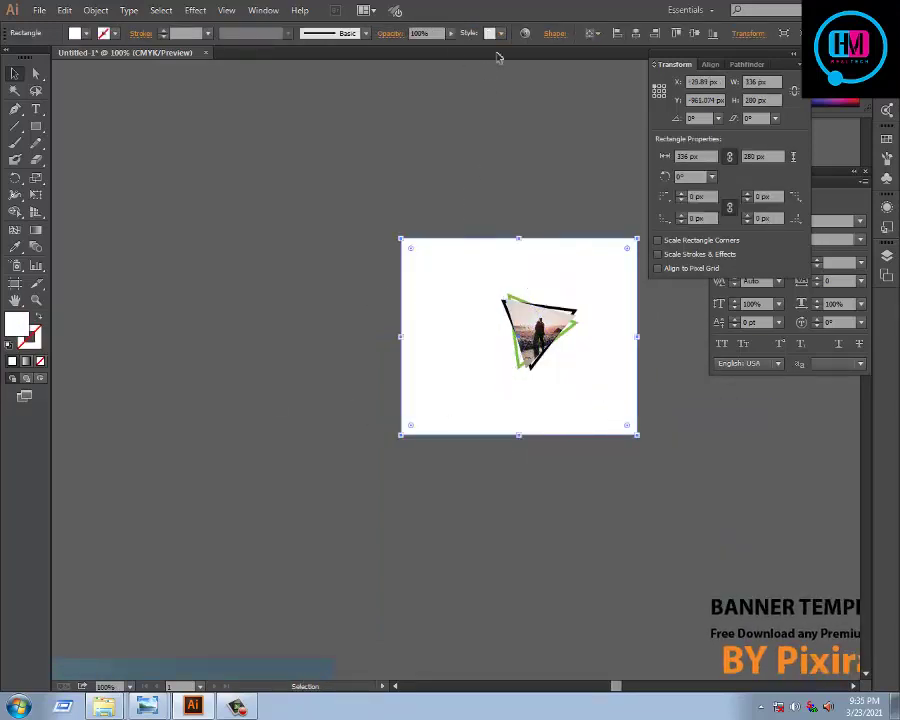
{"action": "left_click", "coordinate": [502, 108]}
{"action": "left_click", "coordinate": [438, 301]}
{"action": "left_click", "coordinate": [592, 33]}
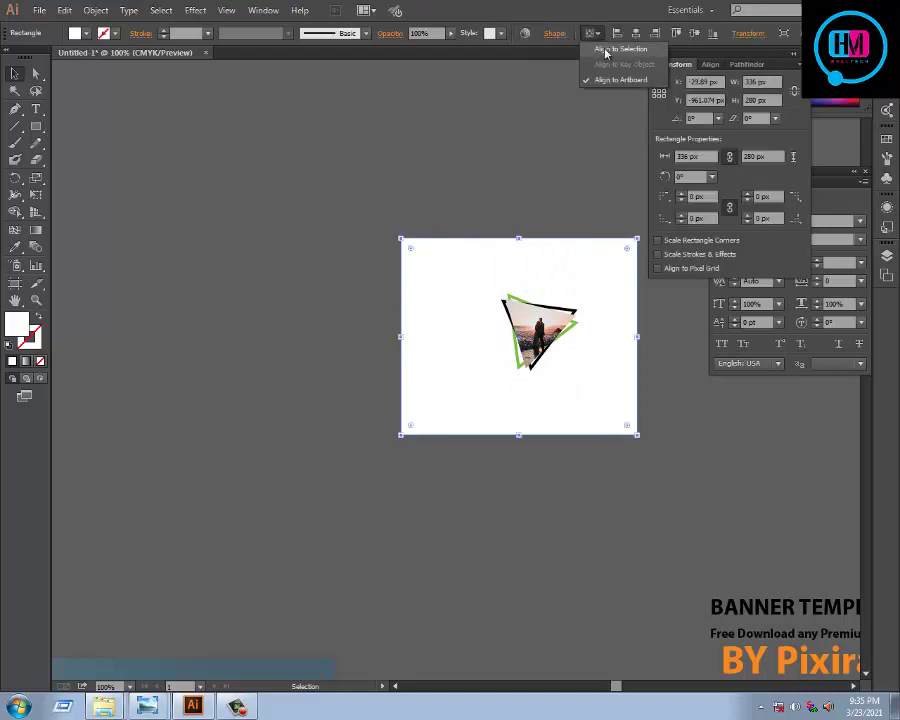
{"action": "left_click", "coordinate": [610, 78]}
{"action": "left_click", "coordinate": [537, 330]}
{"action": "left_click", "coordinate": [454, 295], "text": "shift"}
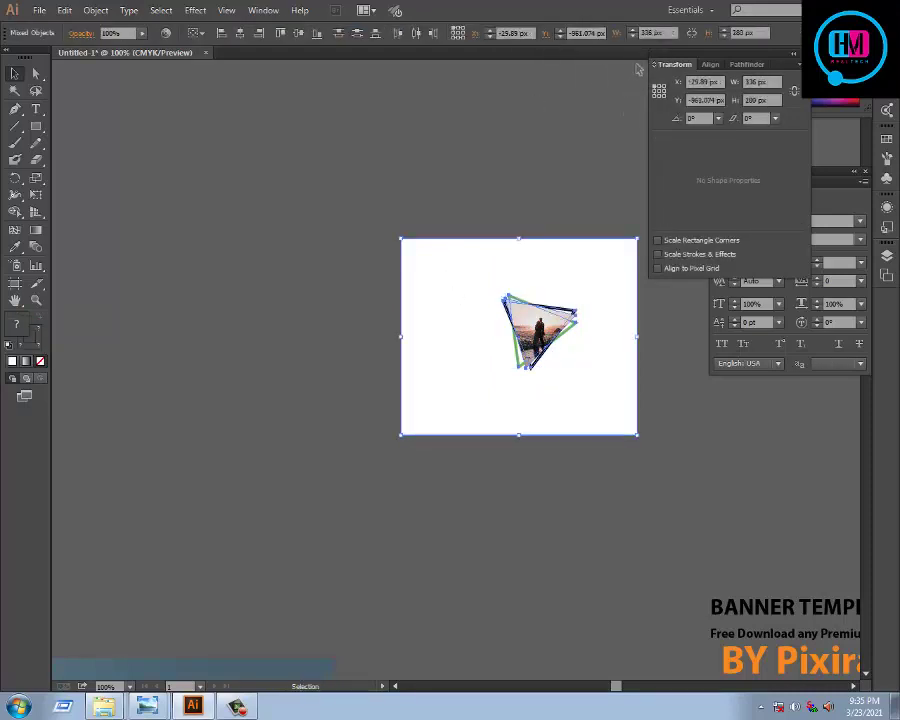
{"action": "left_click", "coordinate": [240, 33]}
{"action": "left_click", "coordinate": [298, 33]}
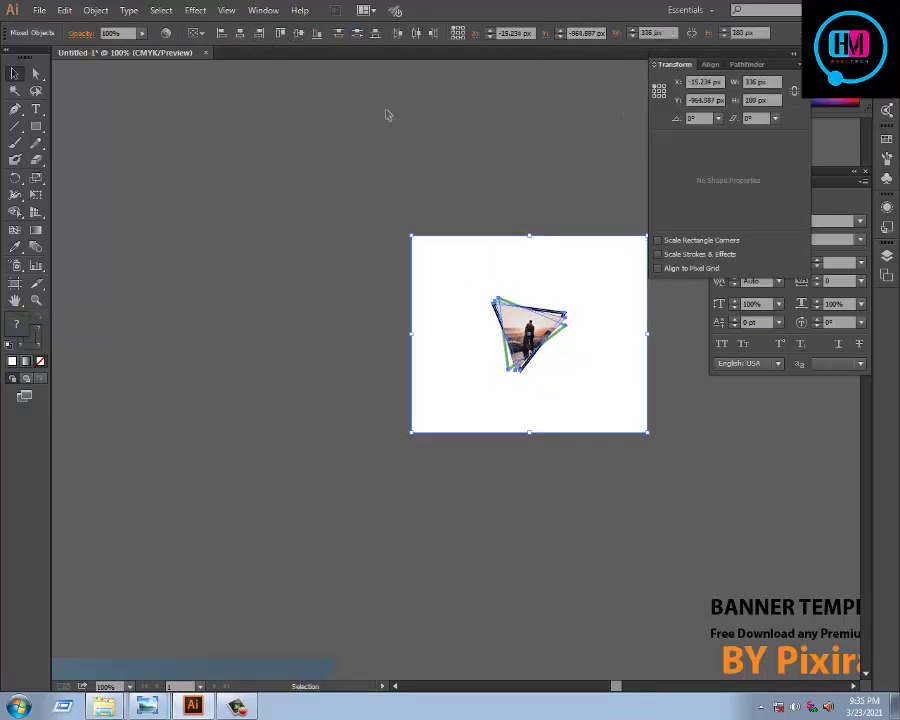
Step: Enlarge the centred triangle photo slightly around its centre
{"action": "left_click", "coordinate": [388, 115]}
{"action": "left_click", "coordinate": [546, 342]}
{"action": "left_click", "coordinate": [223, 608]}
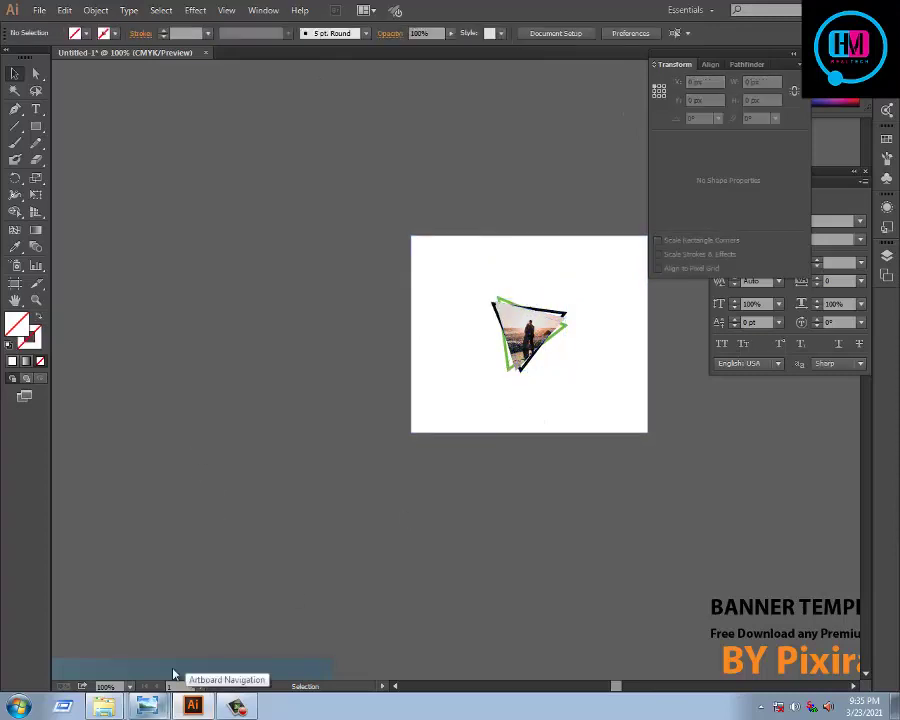
{"action": "left_click", "coordinate": [485, 347]}
{"action": "left_click_drag", "start_coordinate": [564, 372], "coordinate": [581, 385]}
{"action": "left_click", "coordinate": [597, 473]}
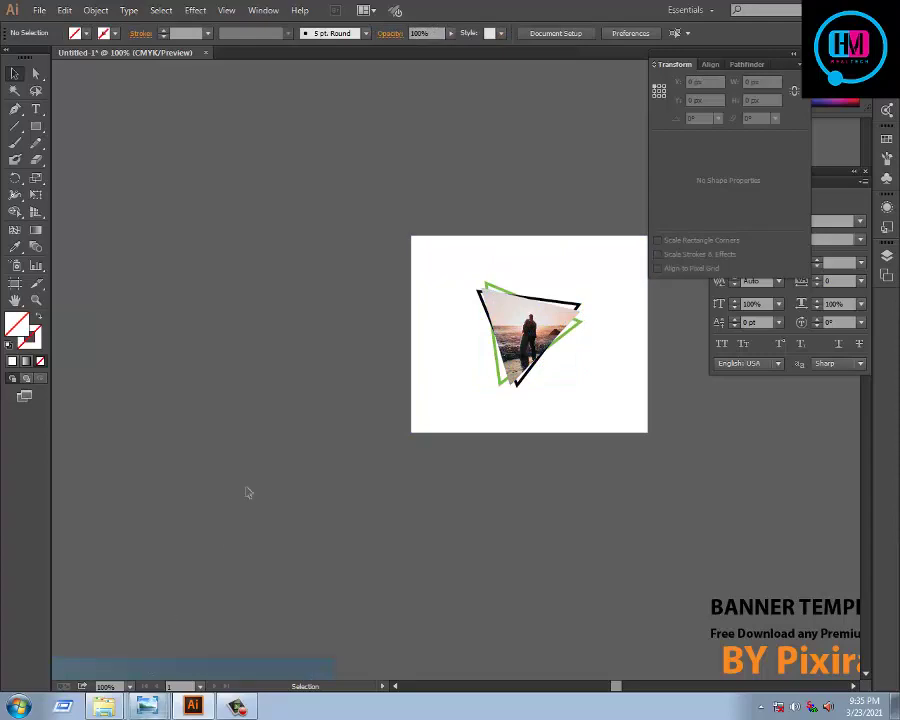
Step: Move the banner template reference image beside the artboard and zoom in on it
{"action": "scroll", "coordinate": [307, 379], "scroll_direction": "down", "scroll_amount": 2}
{"action": "left_click", "coordinate": [230, 570]}
{"action": "left_click_drag", "start_coordinate": [230, 570], "coordinate": [190, 367]}
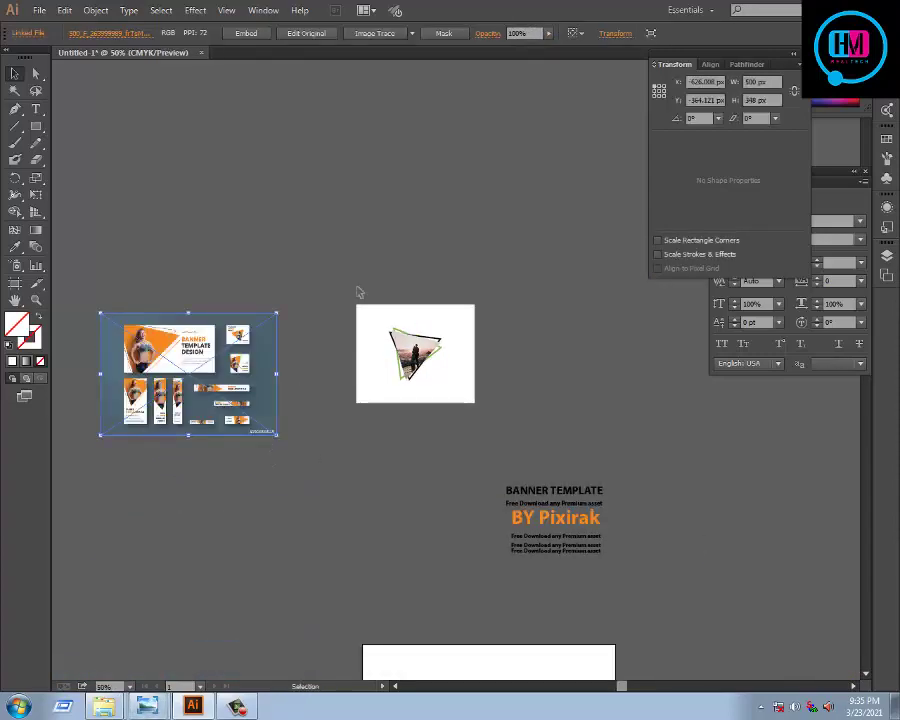
{"action": "left_click", "coordinate": [268, 279]}
{"action": "key", "text": "z"}
{"action": "left_click", "coordinate": [215, 347]}
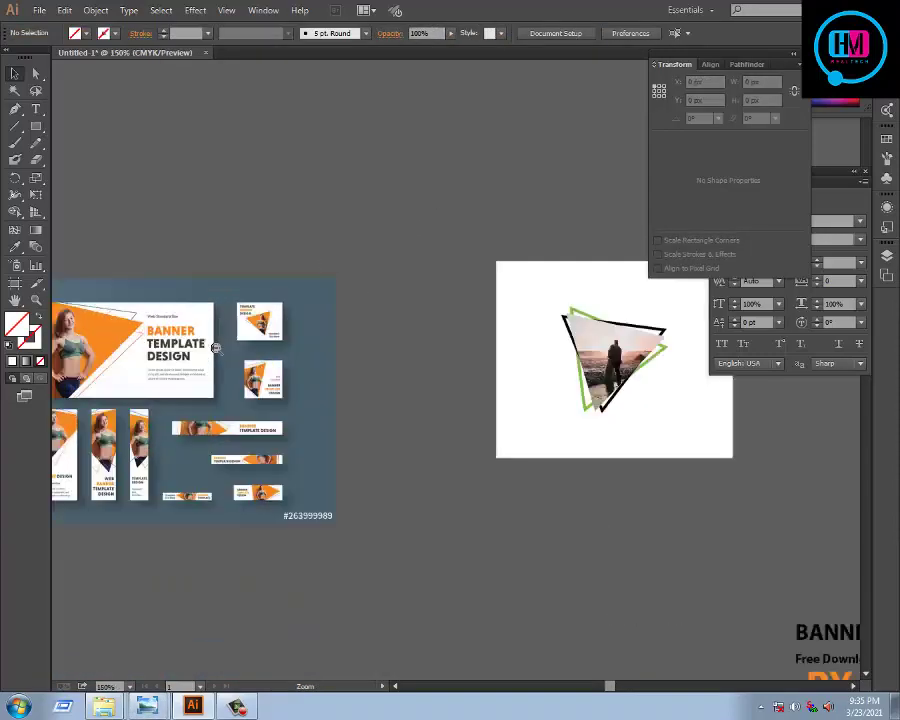
{"action": "left_click", "coordinate": [215, 347]}
{"action": "scroll", "coordinate": [215, 347], "scroll_direction": "down", "scroll_amount": 3}
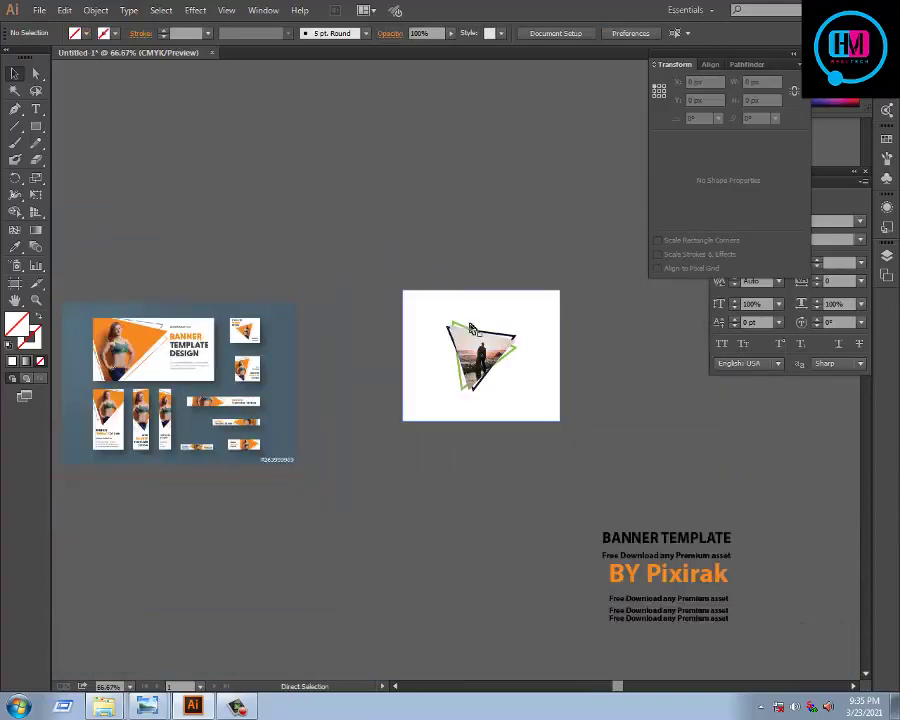
{"action": "scroll", "coordinate": [467, 318], "scroll_direction": "up", "scroll_amount": 3}
Step: Add the text 'Free template' and move it onto the banner
{"action": "key", "text": "t"}
{"action": "left_click", "coordinate": [198, 197]}
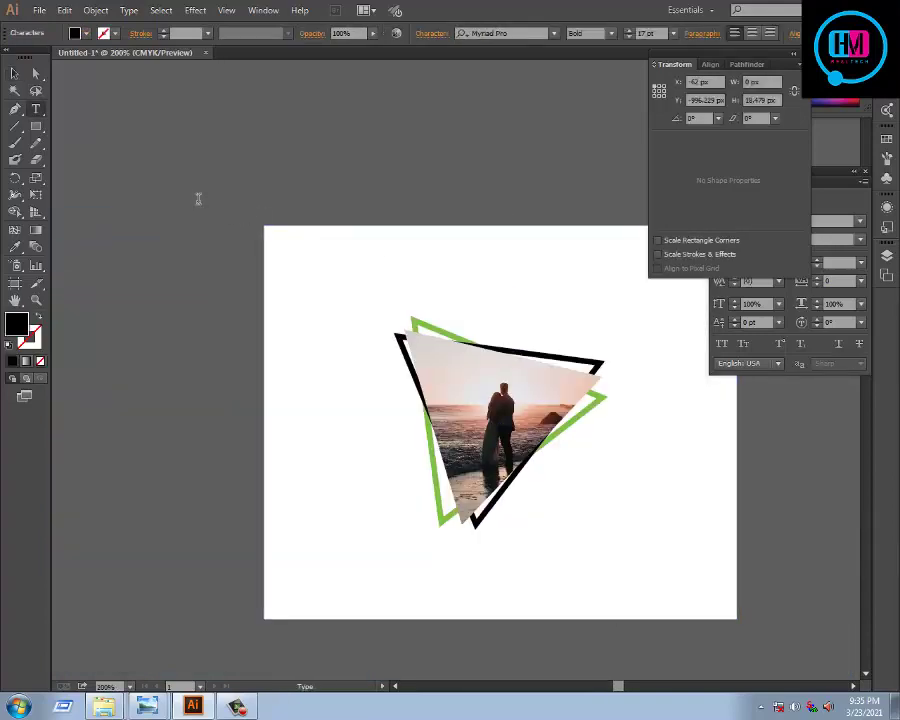
{"action": "type", "text": "Free tem"}
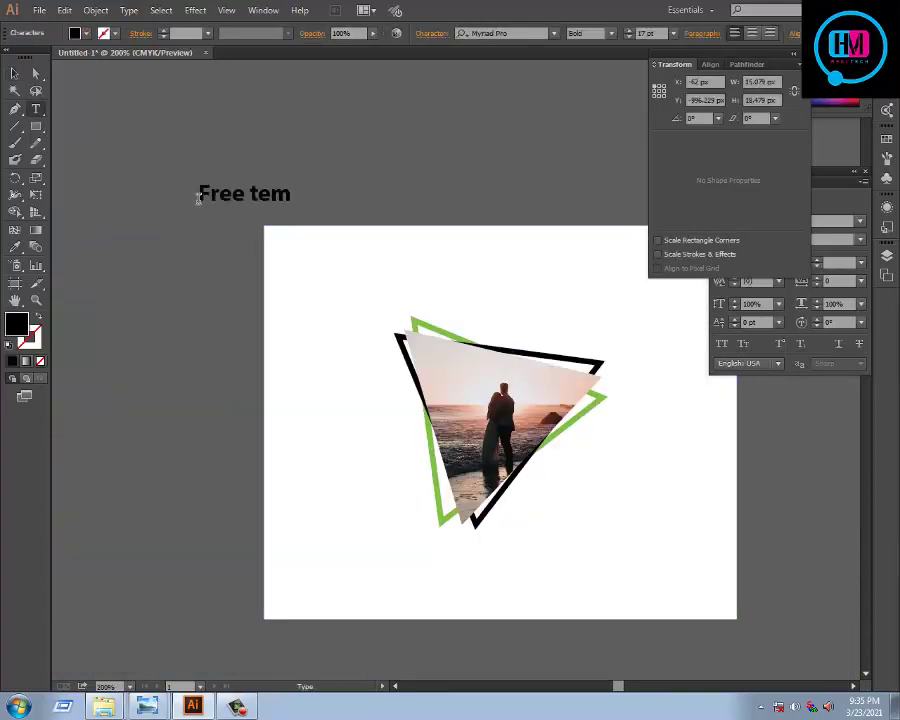
{"action": "type", "text": "plate"}
{"action": "left_click", "coordinate": [15, 73]}
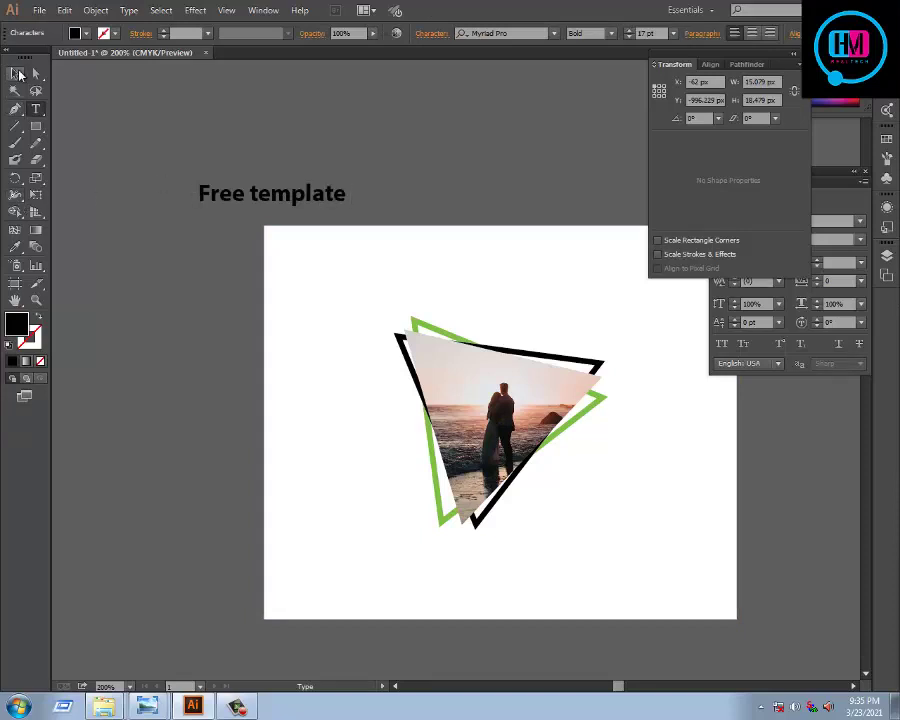
{"action": "mouse_move", "coordinate": [325, 197]}
{"action": "left_mouse_down"}
{"action": "mouse_move", "coordinate": [405, 275]}
{"action": "mouse_move", "coordinate": [415, 273]}
{"action": "left_mouse_up"}
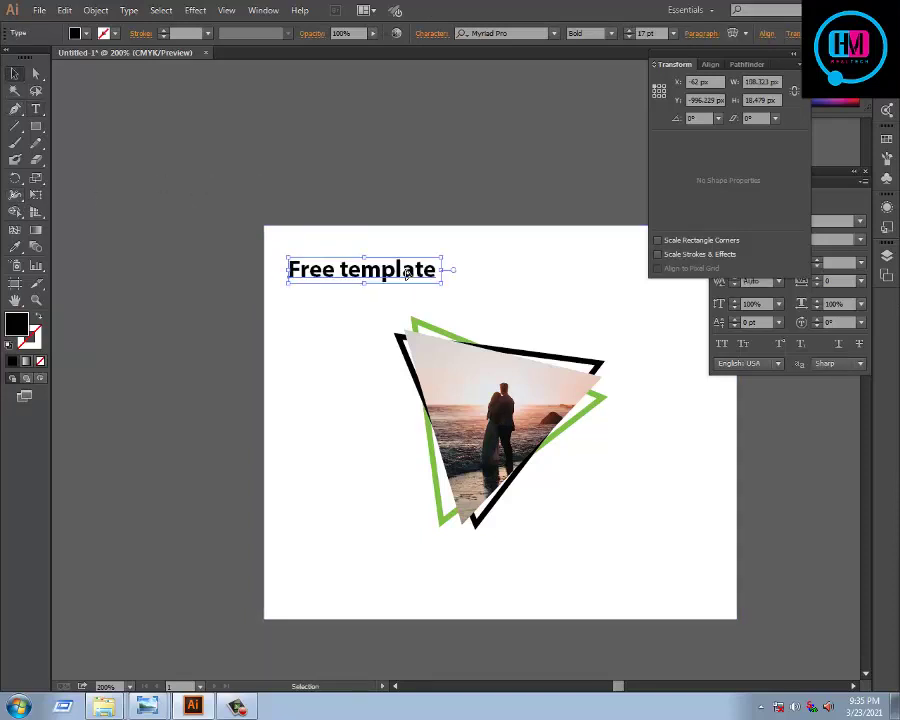
Step: Shrink the triangle photo slightly and nudge it down-right
{"action": "left_click", "coordinate": [488, 366]}
{"action": "left_click_drag", "start_coordinate": [603, 525], "coordinate": [581, 501]}
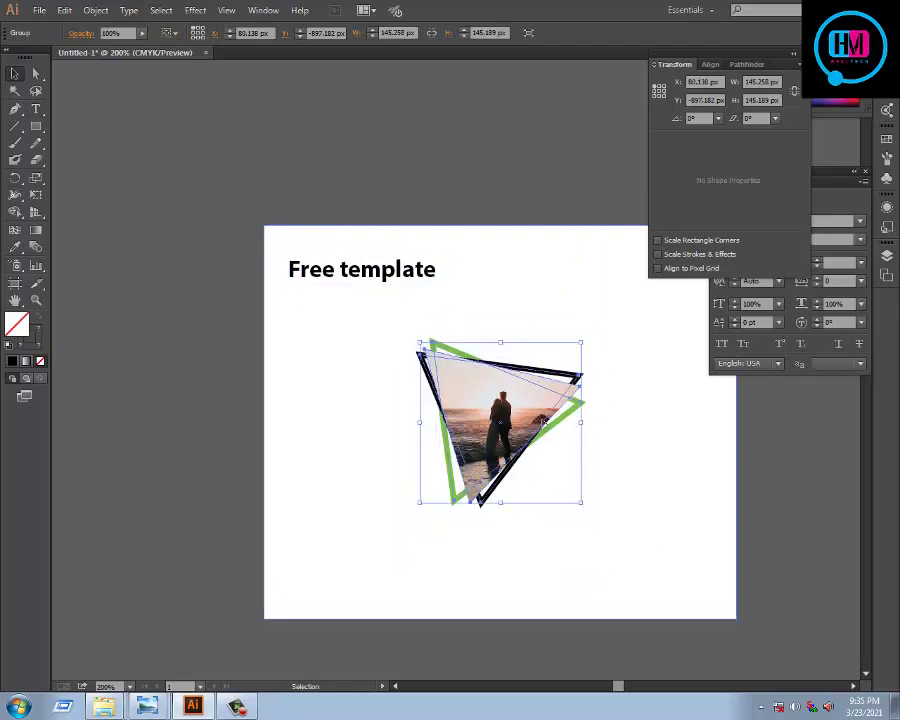
{"action": "left_click_drag", "start_coordinate": [524, 386], "coordinate": [532, 398]}
Step: Copy Free template below itself, retype it as 'Download Premium Asset', and scale it down
{"action": "mouse_move", "coordinate": [400, 272]}
{"action": "left_mouse_down"}
{"action": "mouse_move", "coordinate": [402, 298]}
{"action": "mouse_move", "coordinate": [160, 296]}
{"action": "left_mouse_up"}
{"action": "double_click", "coordinate": [381, 295]}
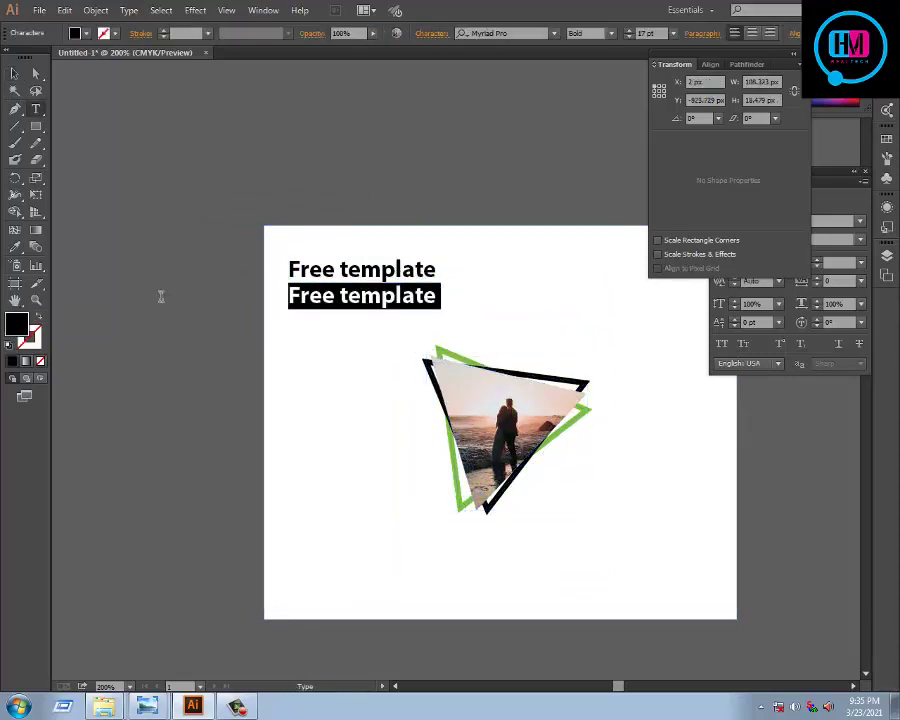
{"action": "type", "text": "Fre"}
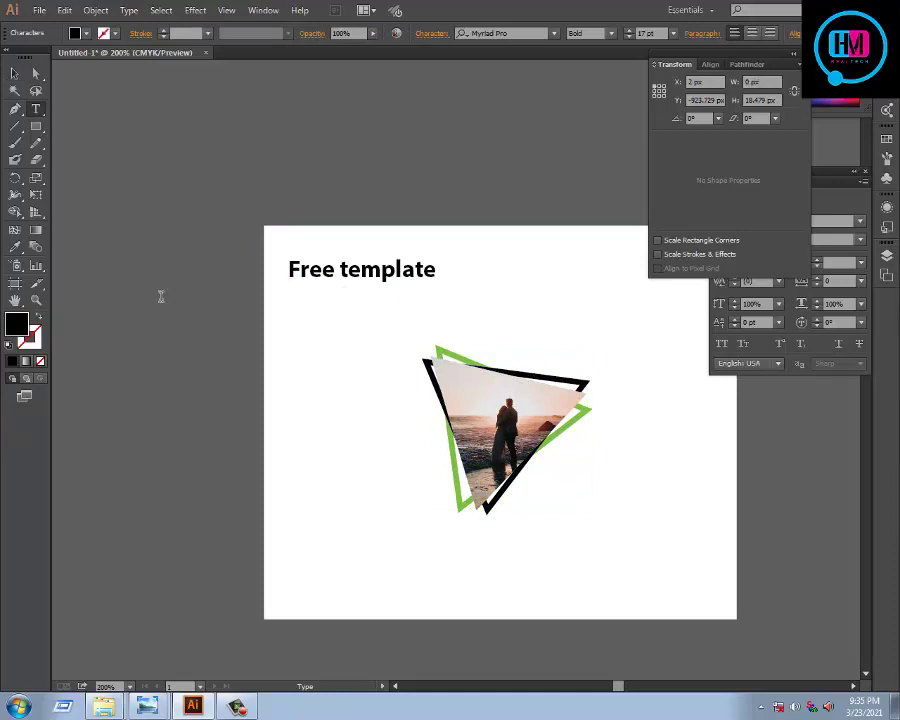
{"action": "type", "text": "laod"}
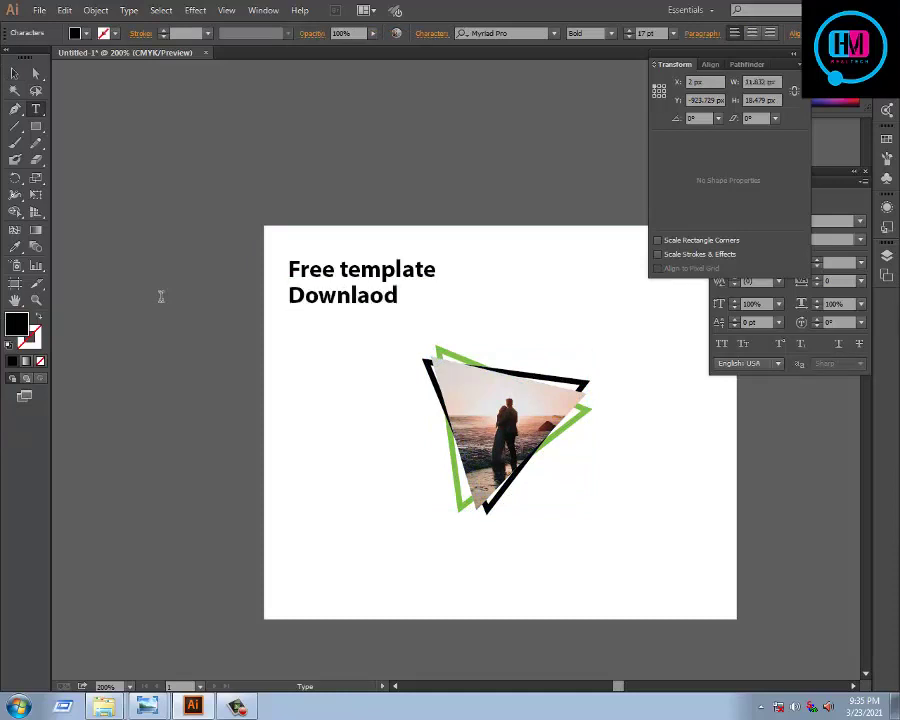
{"action": "key", "text": "BackSpace"}
{"action": "key", "text": "BackSpace"}
{"action": "key", "text": "BackSpace"}
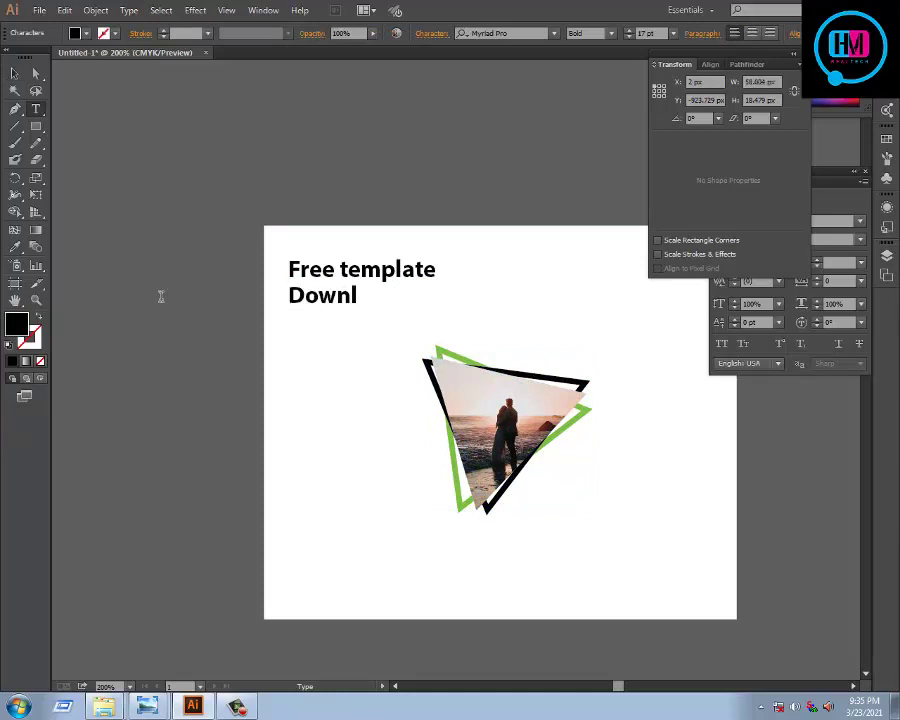
{"action": "type", "text": "oad Premium Asset"}
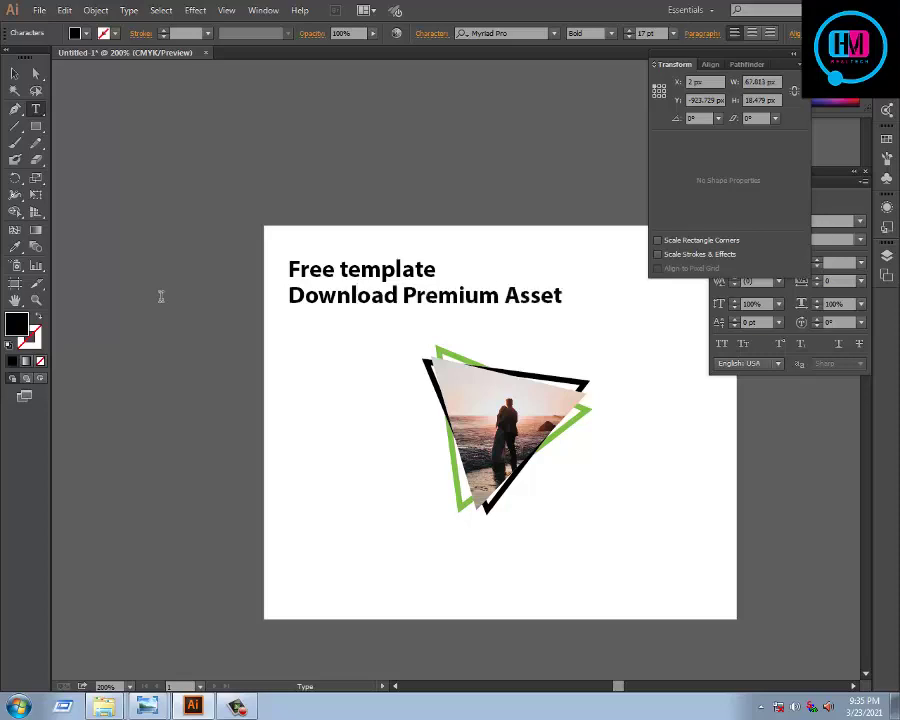
{"action": "left_click", "coordinate": [15, 75]}
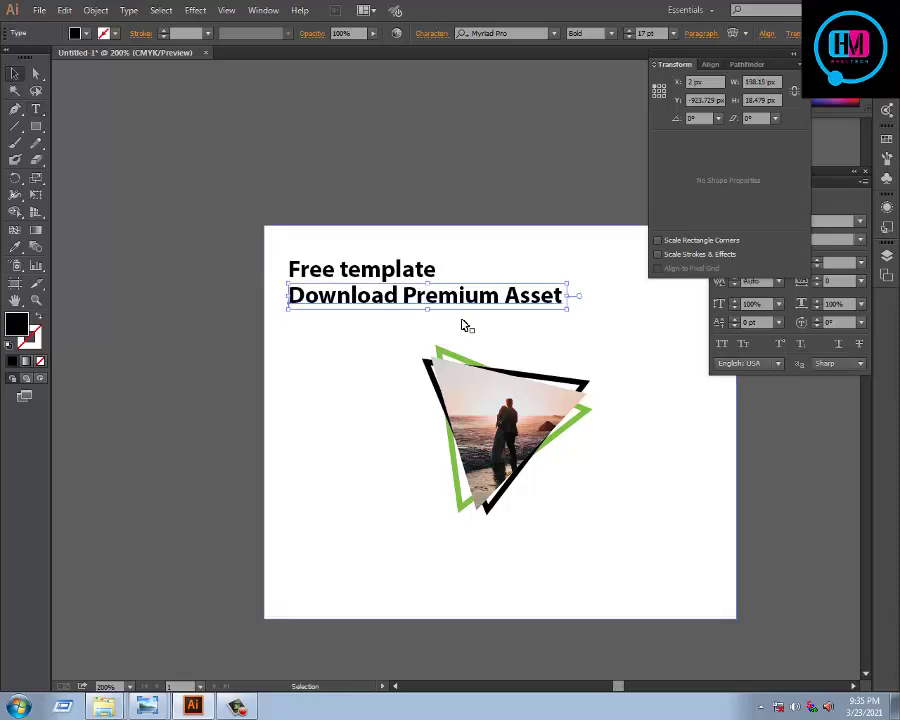
{"action": "left_click_drag", "start_coordinate": [569, 312], "coordinate": [546, 304]}
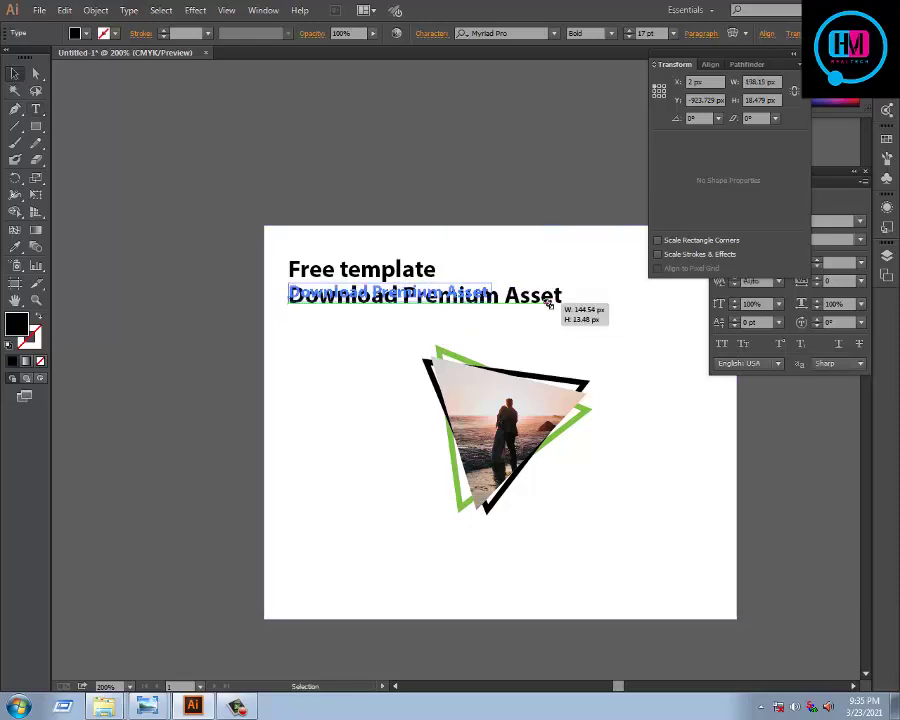
{"action": "left_click", "coordinate": [435, 237]}
Step: Duplicate the Download Premium Asset line just below itself and retype the copy as Pixirak.com
{"action": "scroll", "coordinate": [432, 237], "scroll_direction": "up", "scroll_amount": 1}
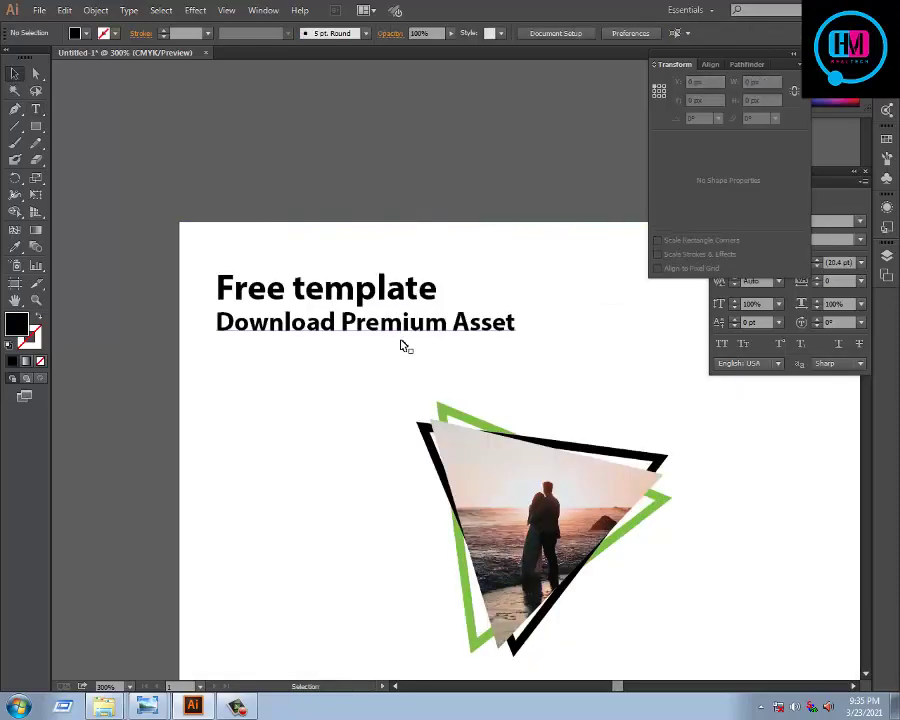
{"action": "left_click_drag", "start_coordinate": [342, 332], "coordinate": [340, 349]}
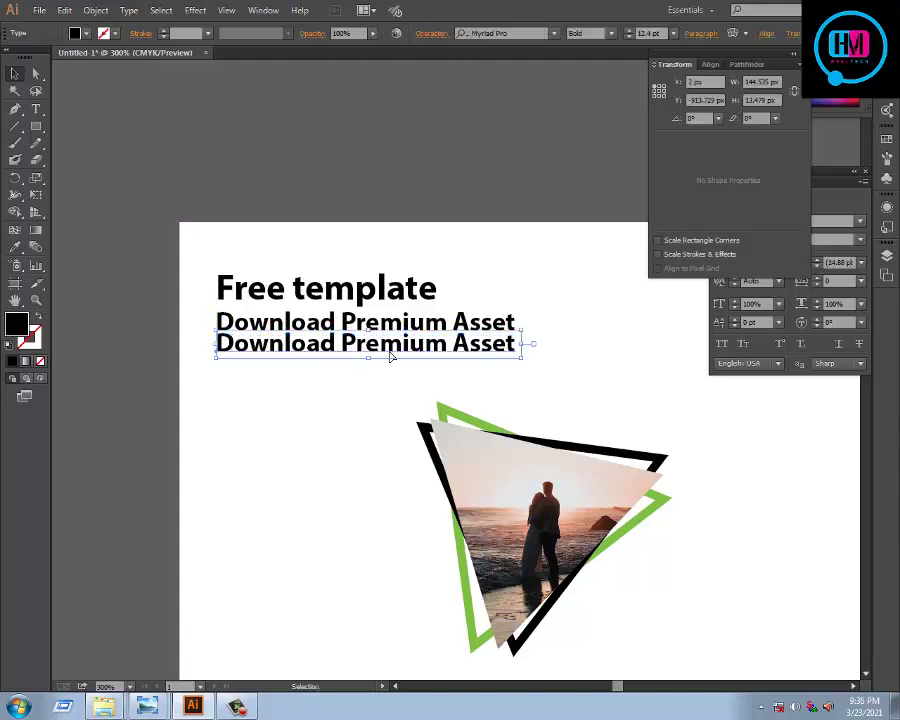
{"action": "key", "text": "Down"}
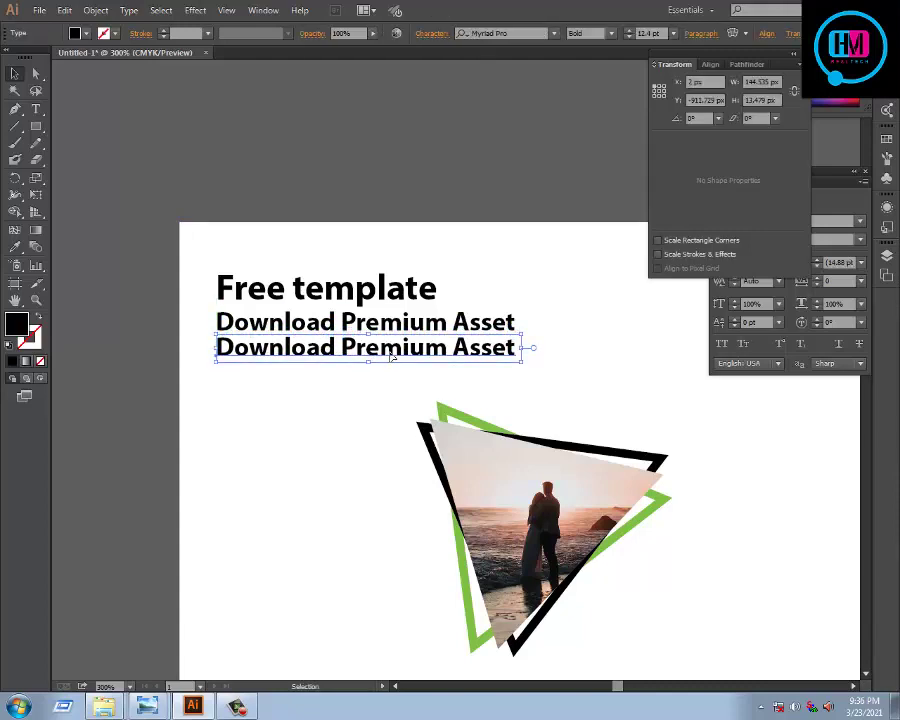
{"action": "double_click", "coordinate": [392, 350]}
{"action": "key", "text": "ctrl+a"}
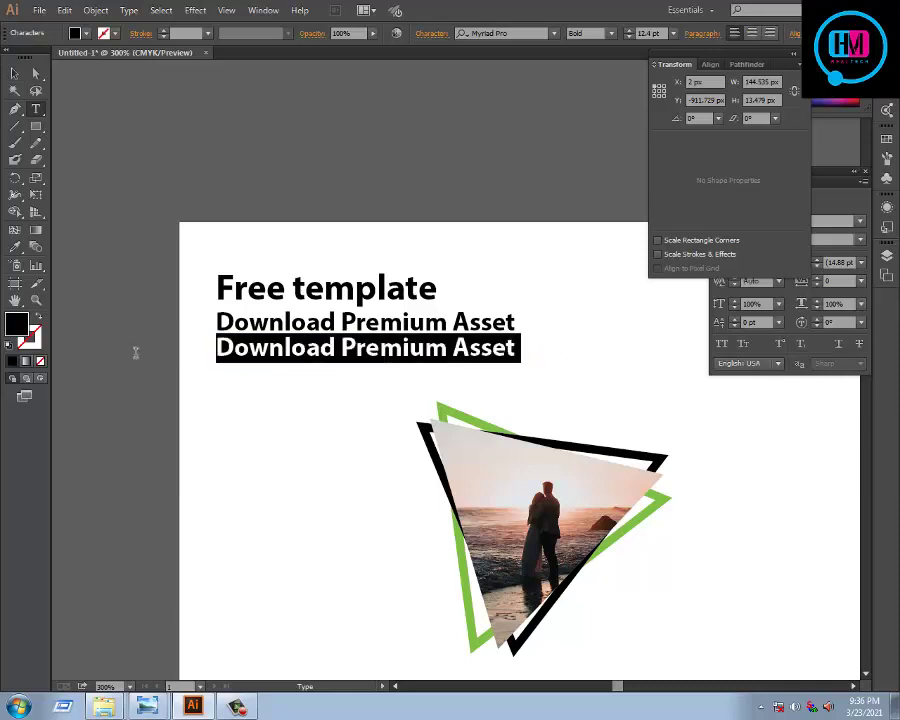
{"action": "type", "text": "pixirak.com"}
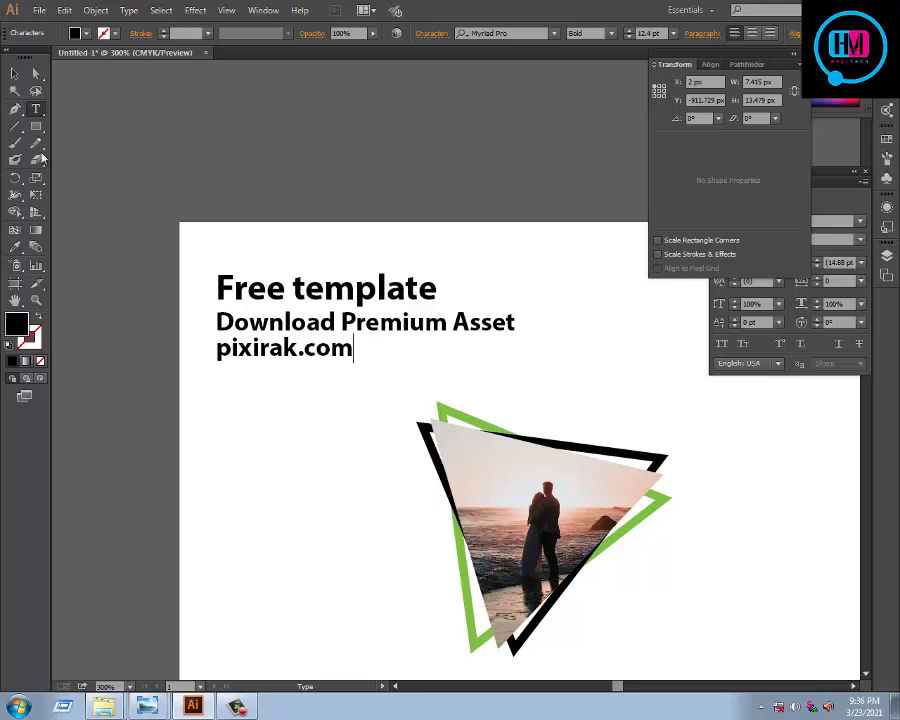
{"action": "key", "text": "BackSpace"}
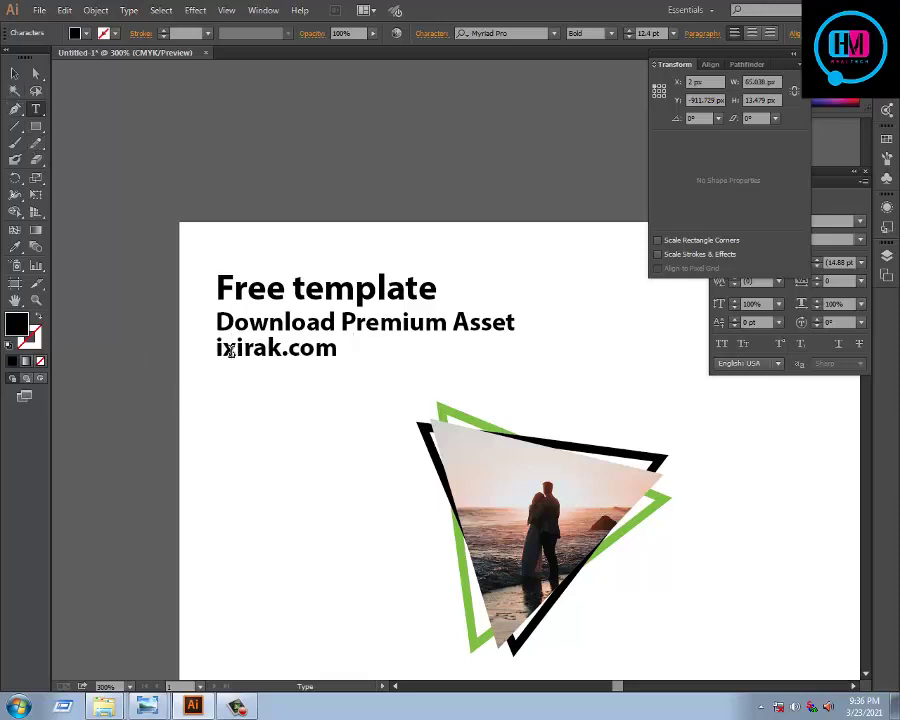
{"action": "type", "text": "P"}
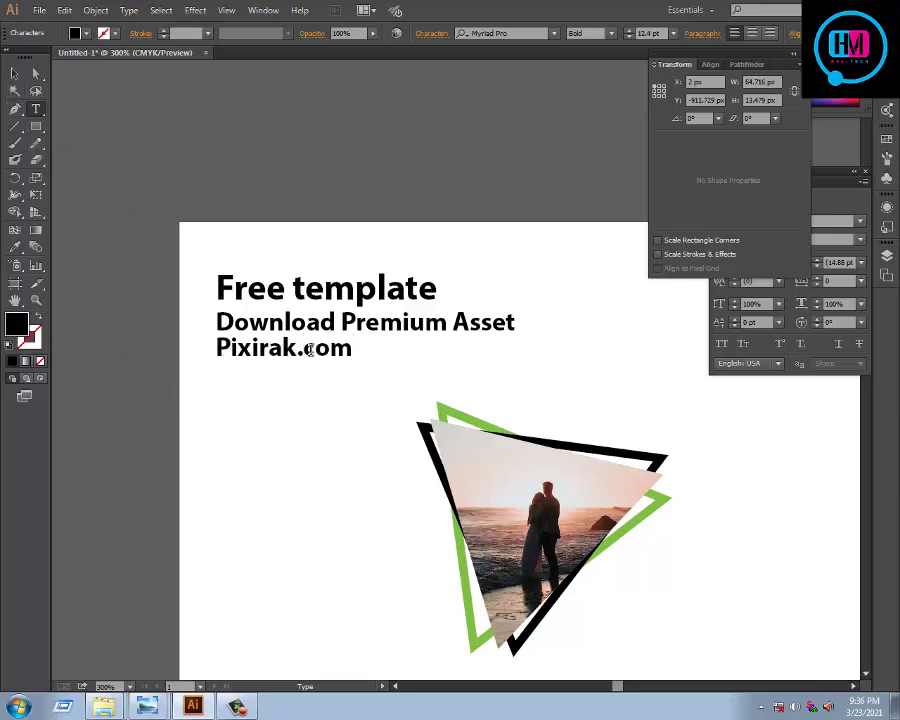
{"action": "key", "text": "BackSpace"}
{"action": "type", "text": "C"}
{"action": "key", "text": "BackSpace"}
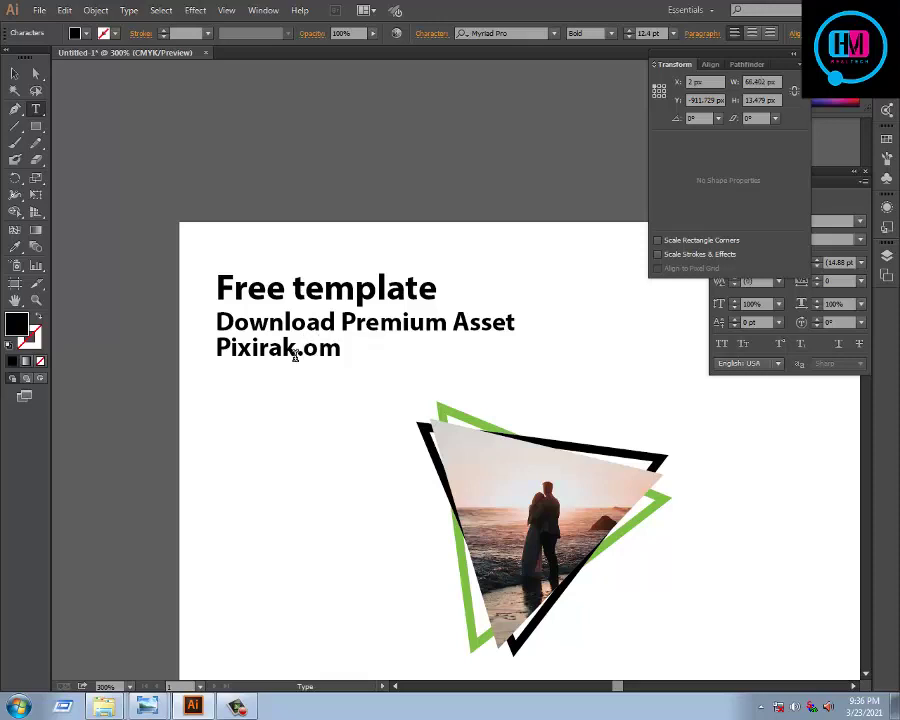
{"action": "type", "text": "c"}
Step: Shift the Pixirak.com line right so it sits centred under Download Premium Asset
{"action": "left_click", "coordinate": [15, 73]}
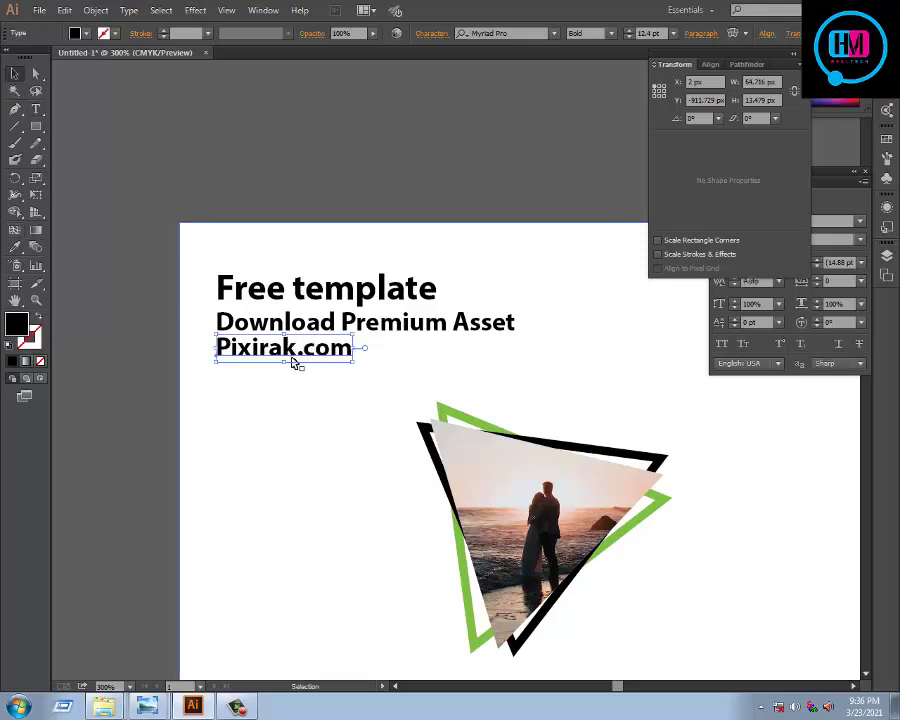
{"action": "left_click_drag", "start_coordinate": [299, 353], "coordinate": [374, 362]}
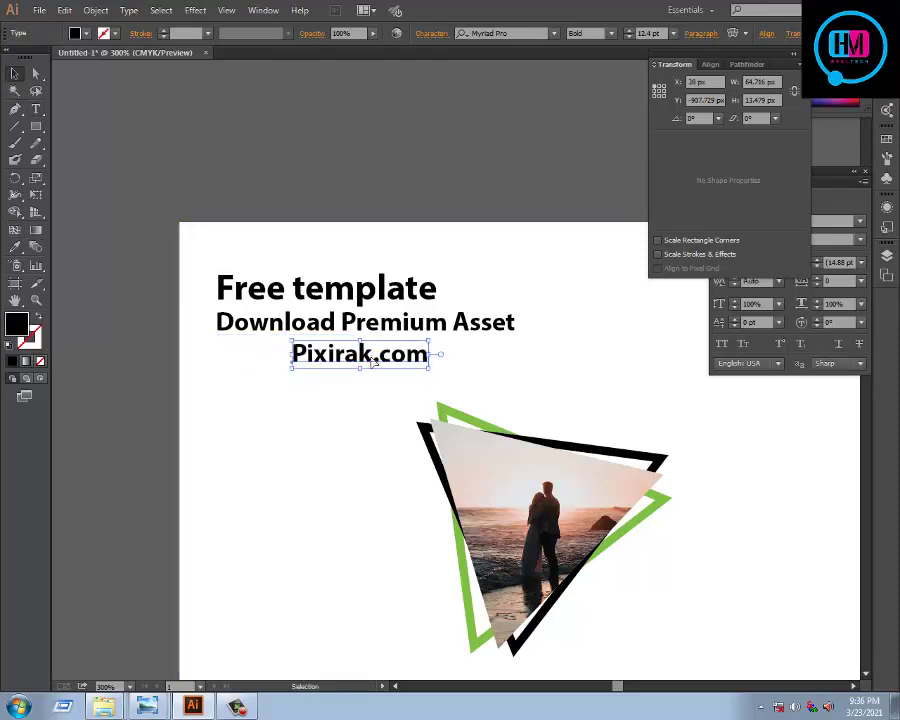
{"action": "left_click", "coordinate": [404, 337]}
{"action": "scroll", "coordinate": [404, 337], "scroll_direction": "down", "scroll_amount": 3}
Step: Colour the Pixirak.com text with the orange sampled from the reference banner
{"action": "left_click", "coordinate": [400, 338]}
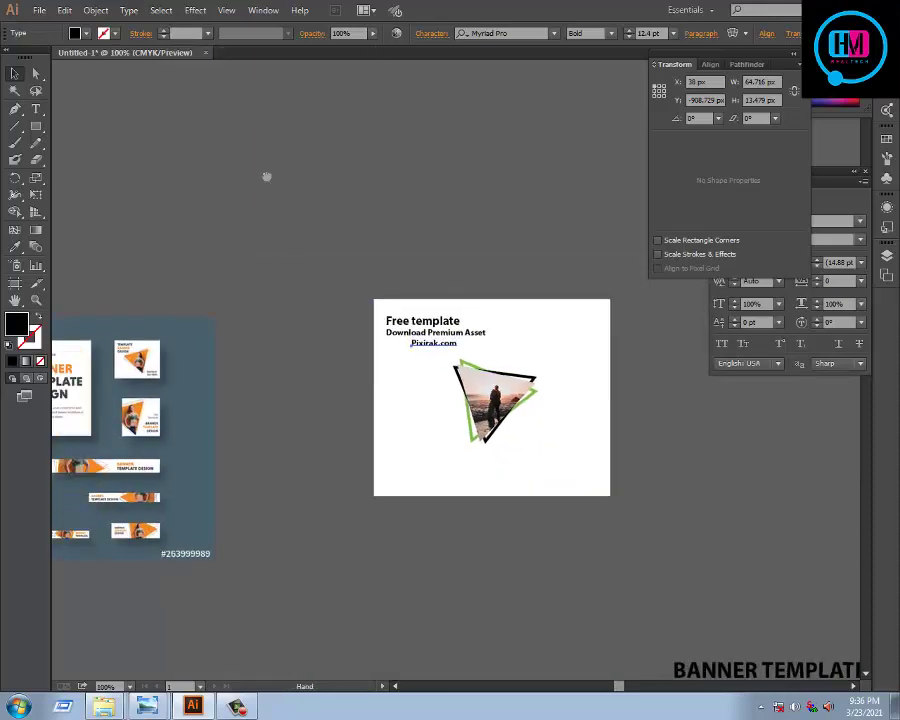
{"action": "left_click_drag", "start_coordinate": [246, 166], "coordinate": [350, 232]}
{"action": "key", "text": "i"}
{"action": "left_click", "coordinate": [63, 364]}
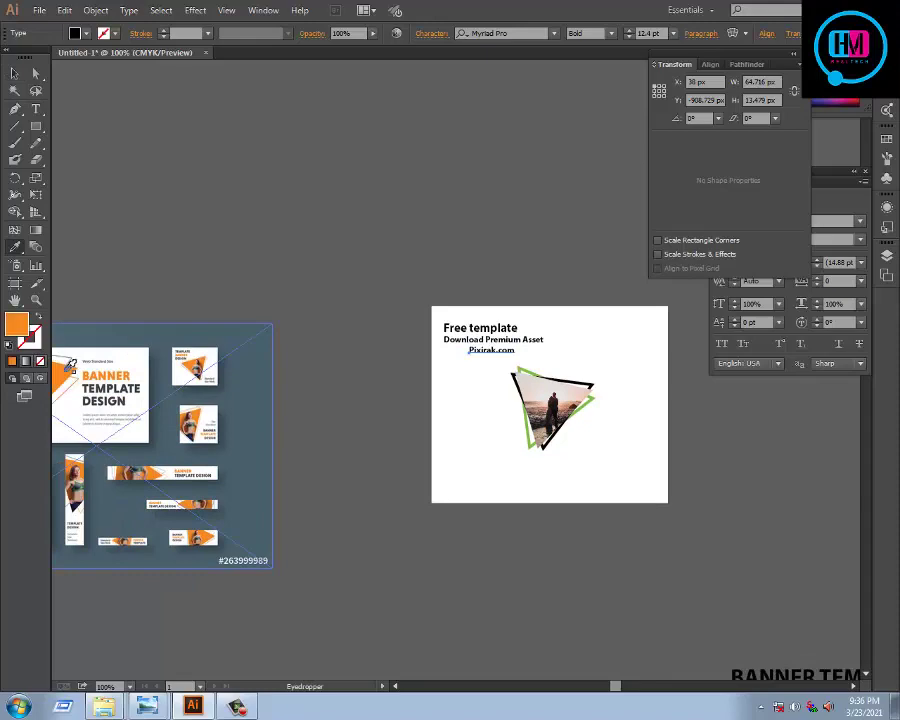
{"action": "left_click", "coordinate": [14, 73]}
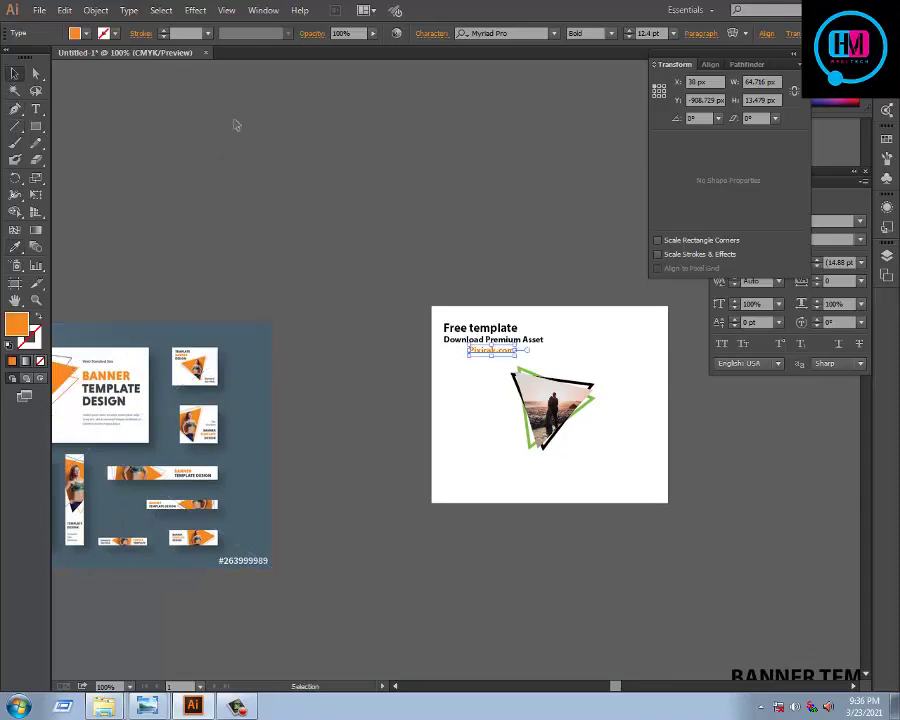
{"action": "left_click", "coordinate": [234, 124]}
Step: Place a slightly smaller copy of Download Premium Asset at the banner's lower right
{"action": "left_click_drag", "start_coordinate": [266, 194], "coordinate": [164, 190]}
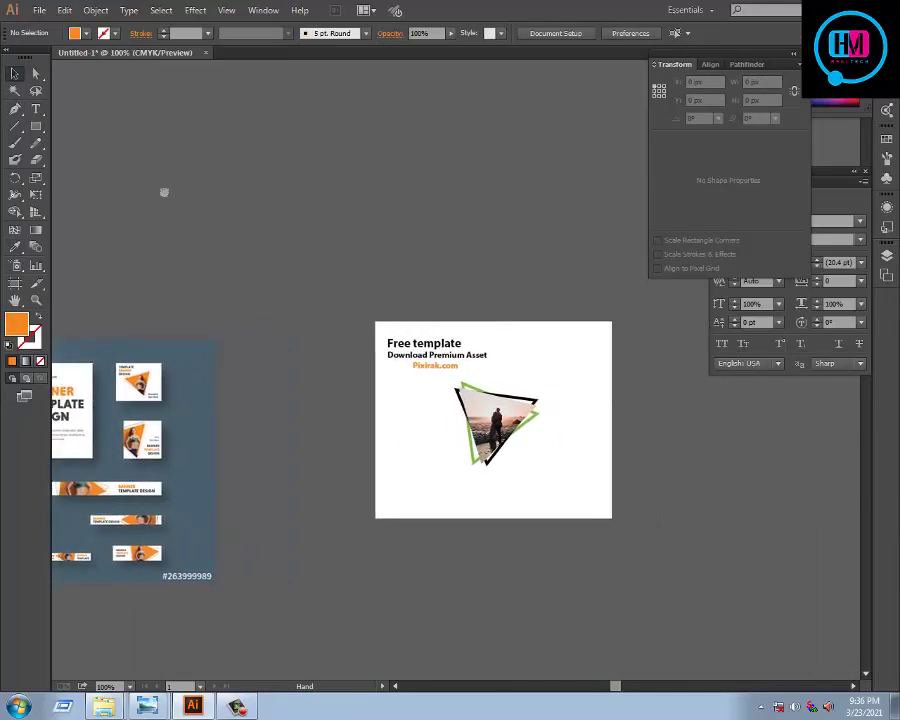
{"action": "left_click", "coordinate": [428, 300]}
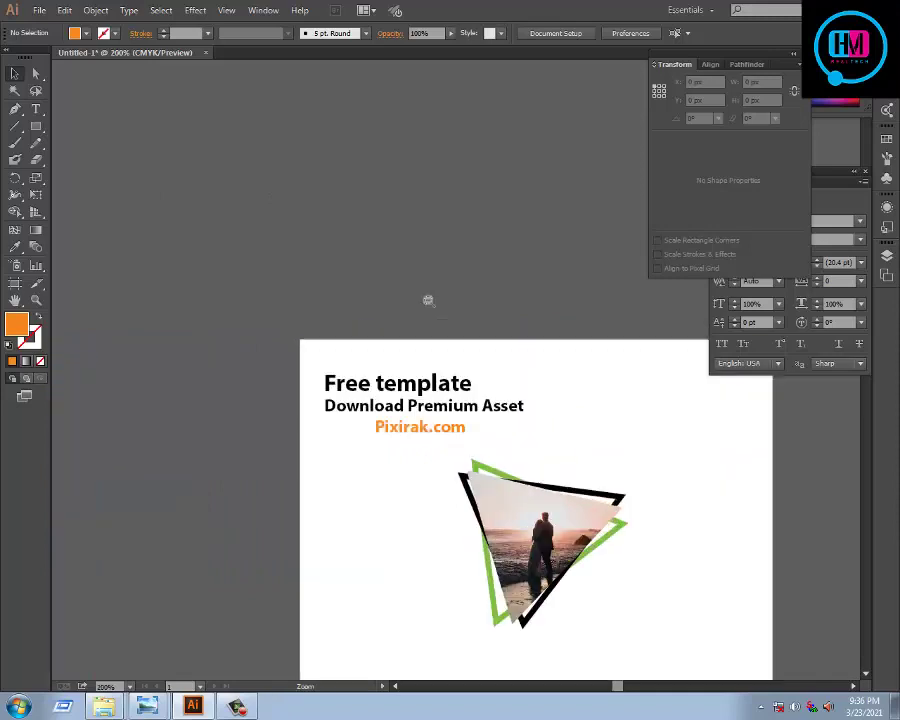
{"action": "mouse_move", "coordinate": [380, 380]}
{"action": "left_mouse_down"}
{"action": "mouse_move", "coordinate": [378, 176]}
{"action": "mouse_move", "coordinate": [318, 138]}
{"action": "left_mouse_up"}
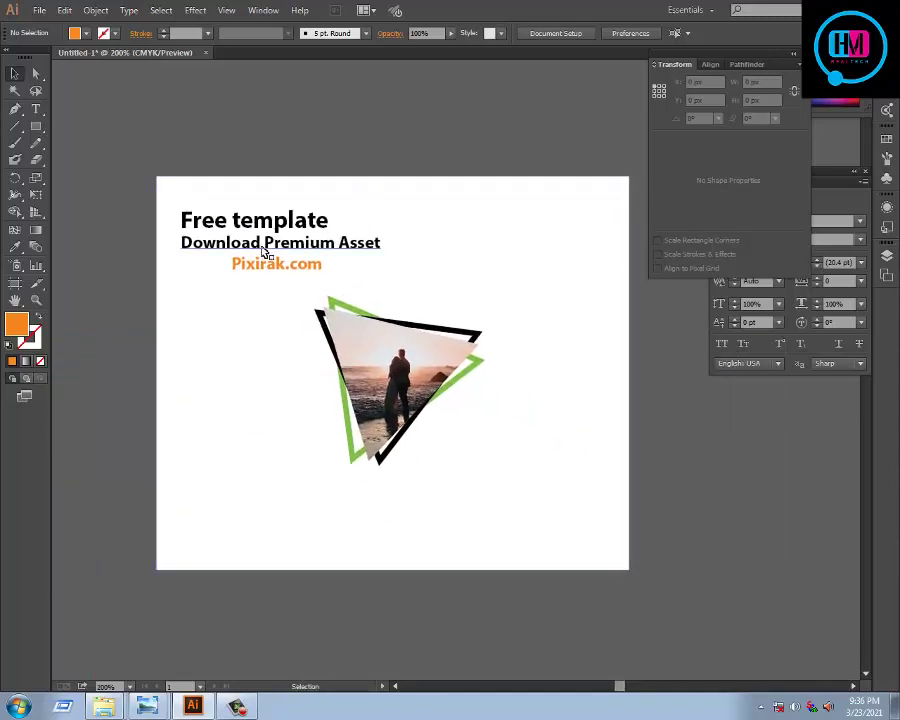
{"action": "left_click_drag", "start_coordinate": [264, 247], "coordinate": [505, 471]}
{"action": "left_click_drag", "start_coordinate": [422, 477], "coordinate": [446, 474]}
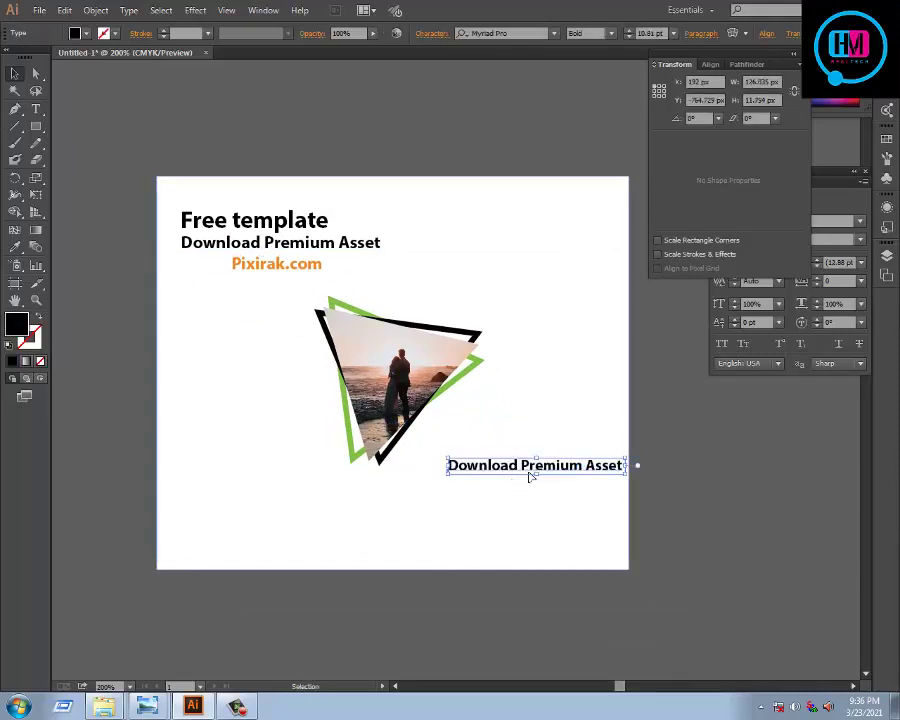
Step: Duplicate the copied line downward, repeating with Ctrl+D to stack four lines
{"action": "left_click", "coordinate": [562, 472], "text": "ctrl"}
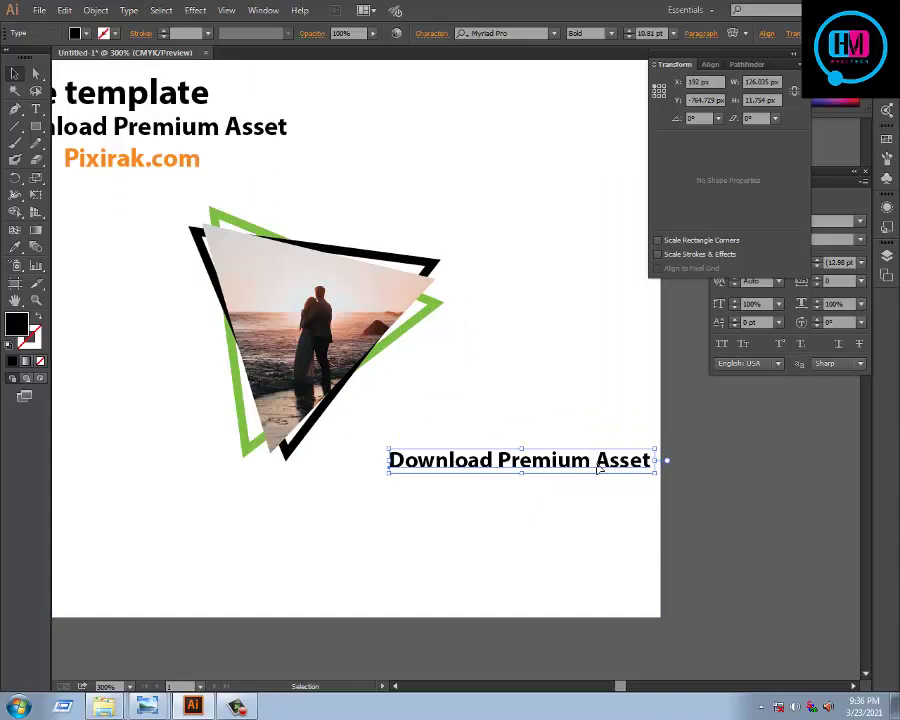
{"action": "left_click_drag", "start_coordinate": [598, 468], "coordinate": [598, 492]}
{"action": "key", "text": "ctrl+d"}
{"action": "key", "text": "ctrl+d"}
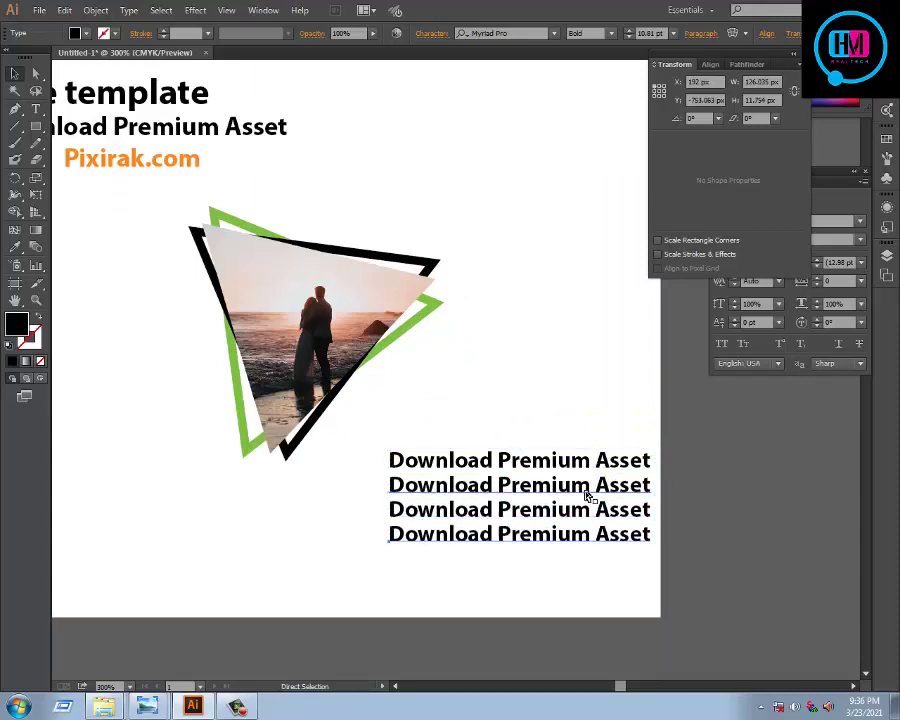
{"action": "left_click_drag", "start_coordinate": [385, 441], "coordinate": [625, 616]}
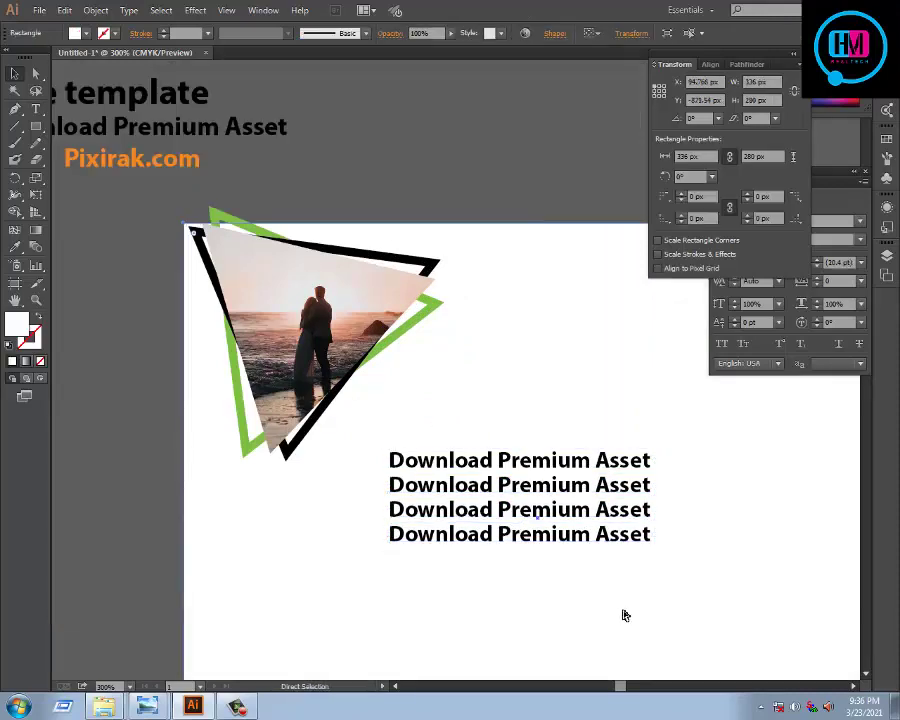
{"action": "key", "text": "ctrl+z"}
{"action": "left_click", "coordinate": [696, 578]}
{"action": "left_click", "coordinate": [660, 507], "text": "ctrl+alt"}
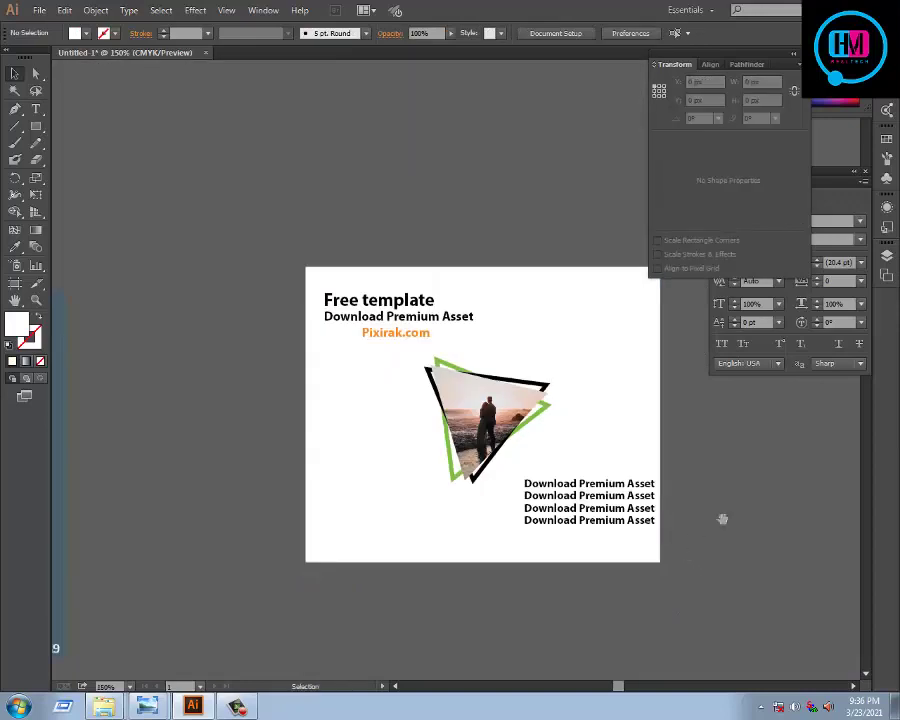
{"action": "left_click_drag", "start_coordinate": [722, 519], "coordinate": [618, 525]}
{"action": "left_click", "coordinate": [519, 397]}
{"action": "left_click", "coordinate": [631, 549]}
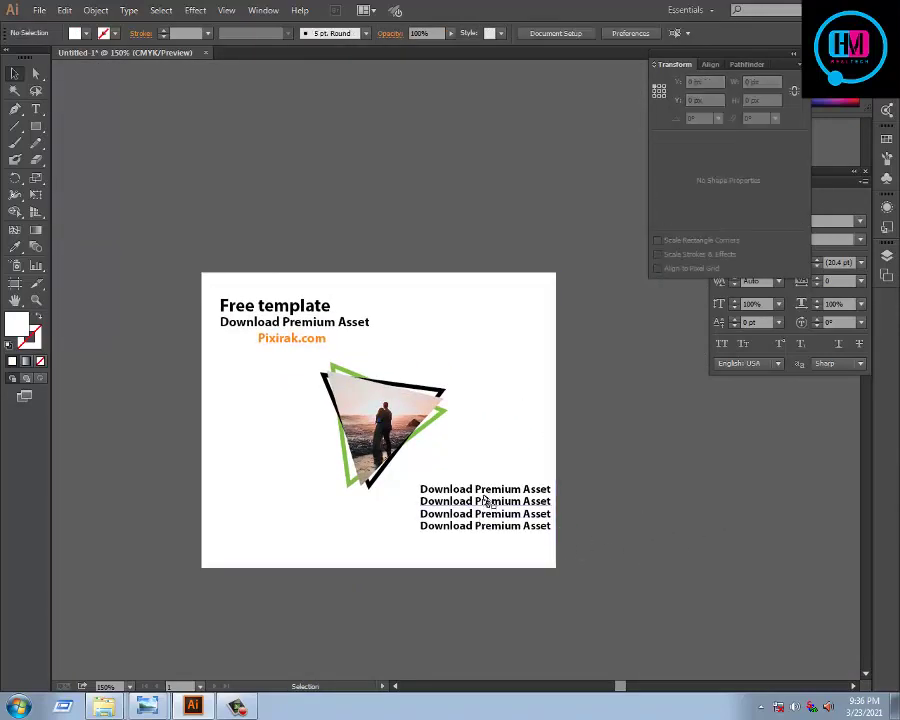
Step: Group the four Download Premium Asset lines, scale the group down and lower it into the corner
{"action": "left_click", "coordinate": [486, 494]}
{"action": "left_click", "coordinate": [482, 512], "text": "shift"}
{"action": "left_click", "coordinate": [484, 522], "text": "shift"}
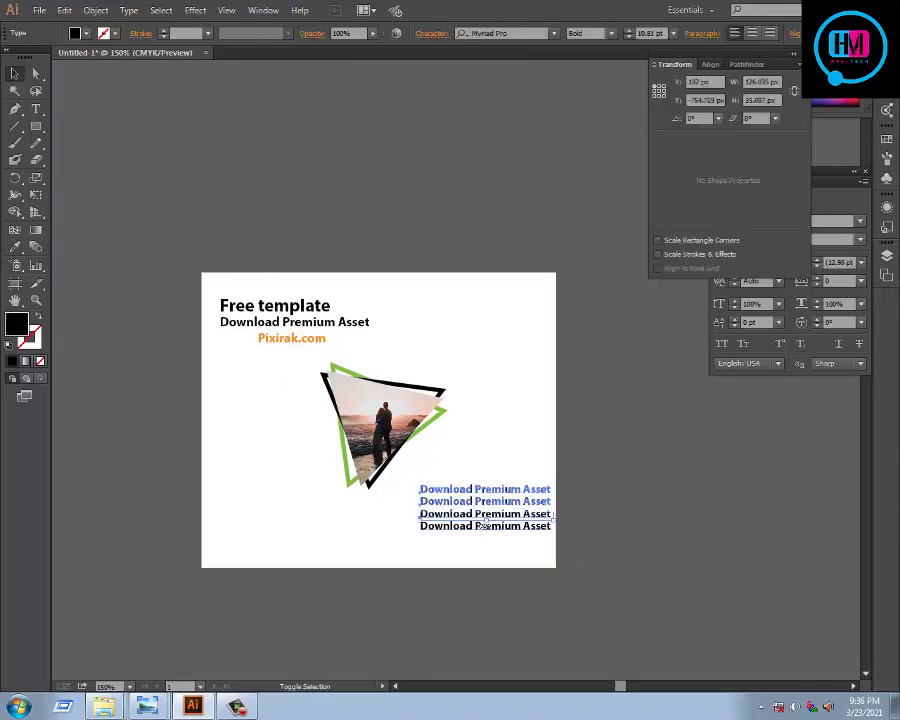
{"action": "key", "text": "ctrl+g"}
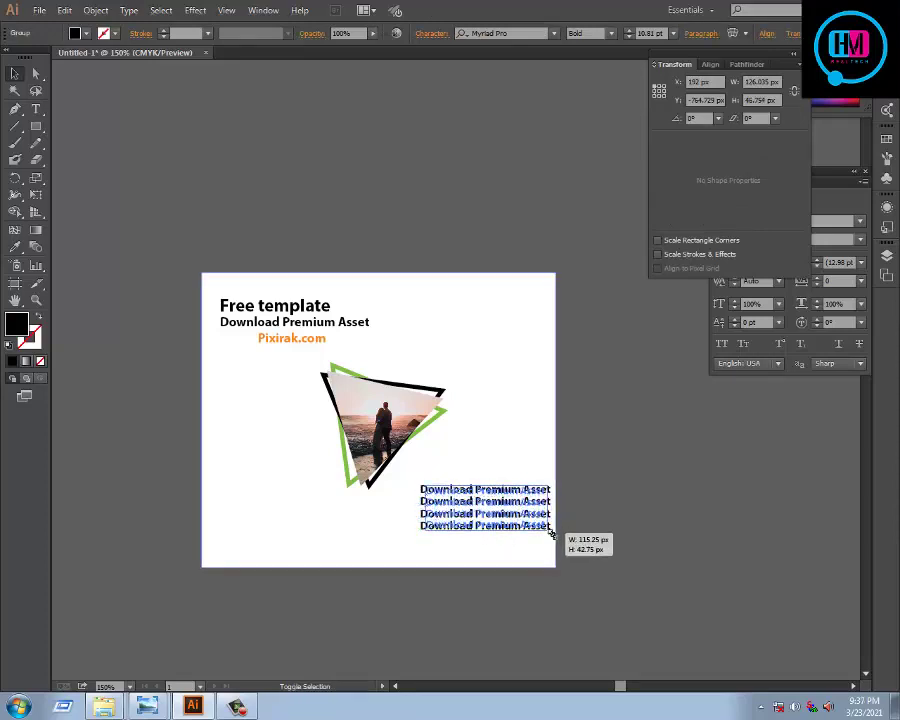
{"action": "mouse_move", "coordinate": [553, 534]}
{"action": "left_mouse_down"}
{"action": "mouse_move", "coordinate": [508, 533]}
{"action": "mouse_move", "coordinate": [503, 548]}
{"action": "left_mouse_up"}
{"action": "left_click", "coordinate": [585, 450]}
{"action": "scroll", "coordinate": [443, 375], "scroll_direction": "down", "scroll_amount": 3}
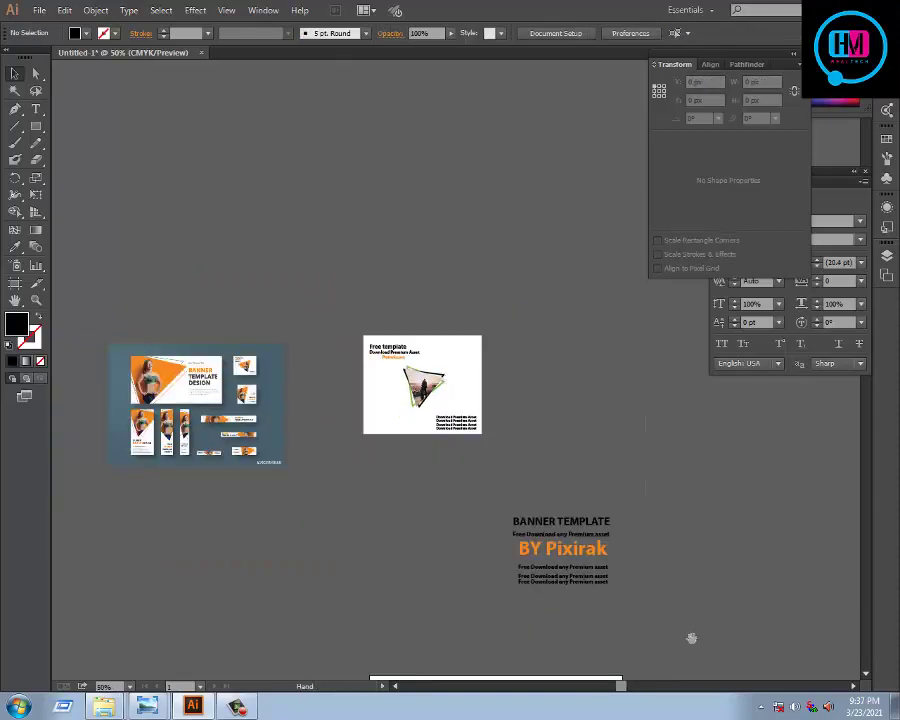
Step: Copy the beach-photo triangle beside the BANNER TEMPLATE text and enlarge the copy
{"action": "mouse_move", "coordinate": [691, 637]}
{"action": "left_mouse_down"}
{"action": "mouse_move", "coordinate": [637, 402]}
{"action": "mouse_move", "coordinate": [672, 458]}
{"action": "left_mouse_up"}
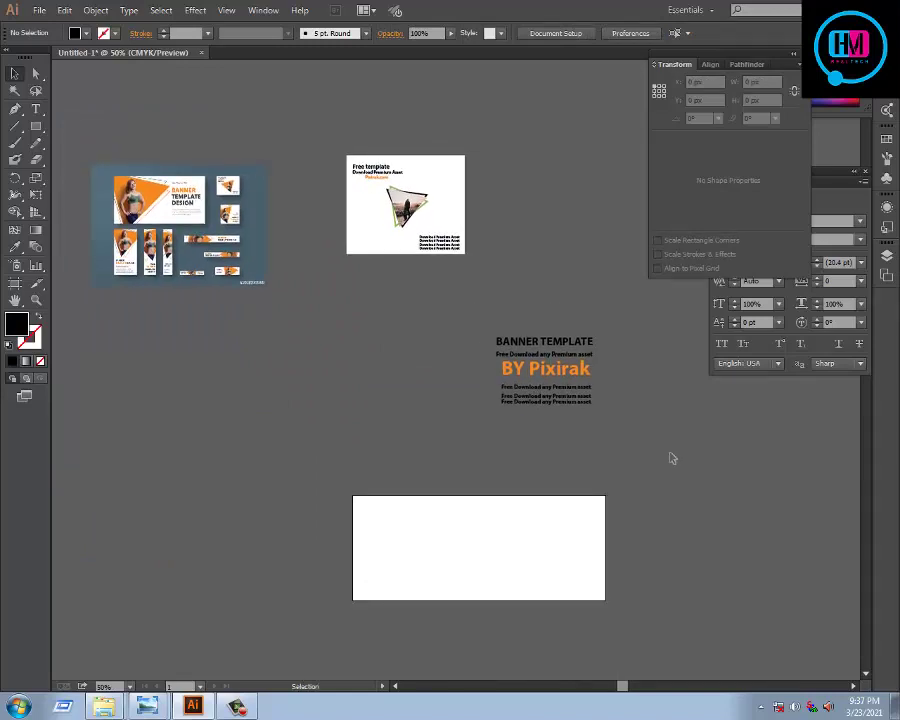
{"action": "left_click", "coordinate": [408, 201]}
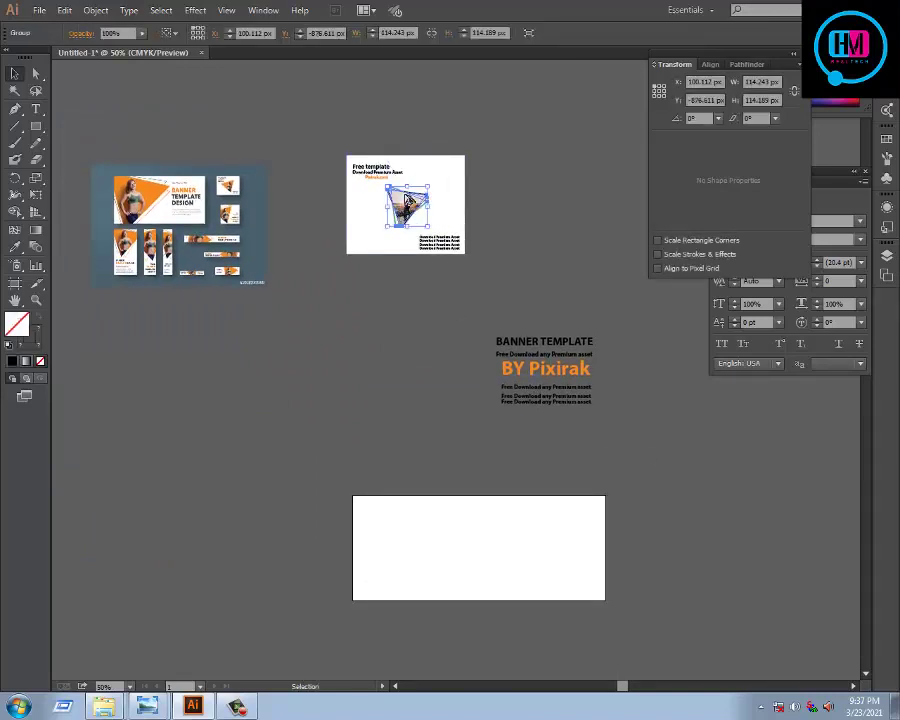
{"action": "left_click_drag", "start_coordinate": [408, 201], "coordinate": [420, 368]}
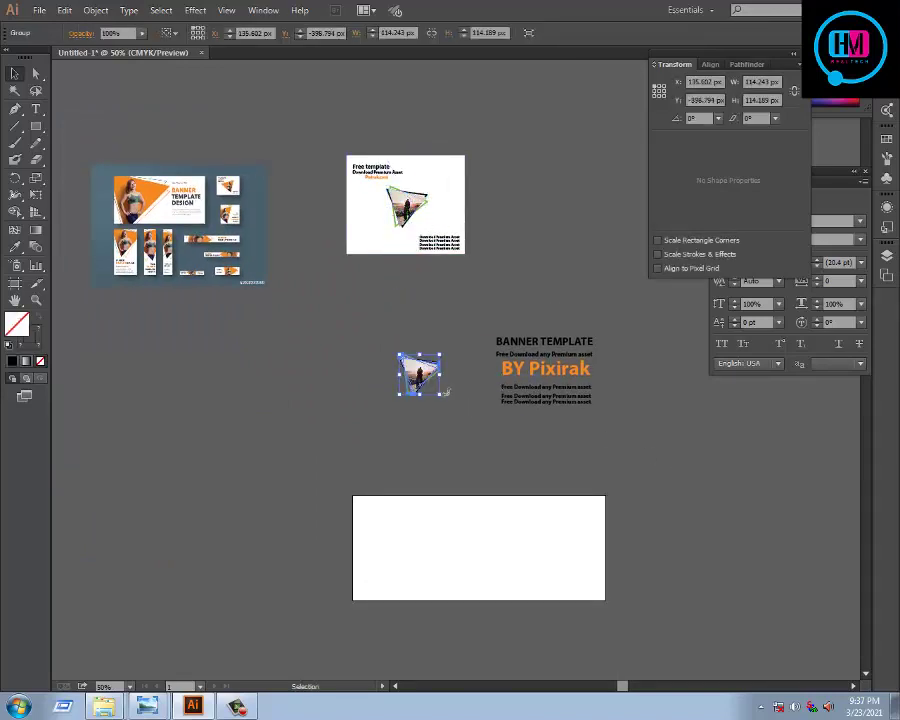
{"action": "left_click", "coordinate": [511, 567]}
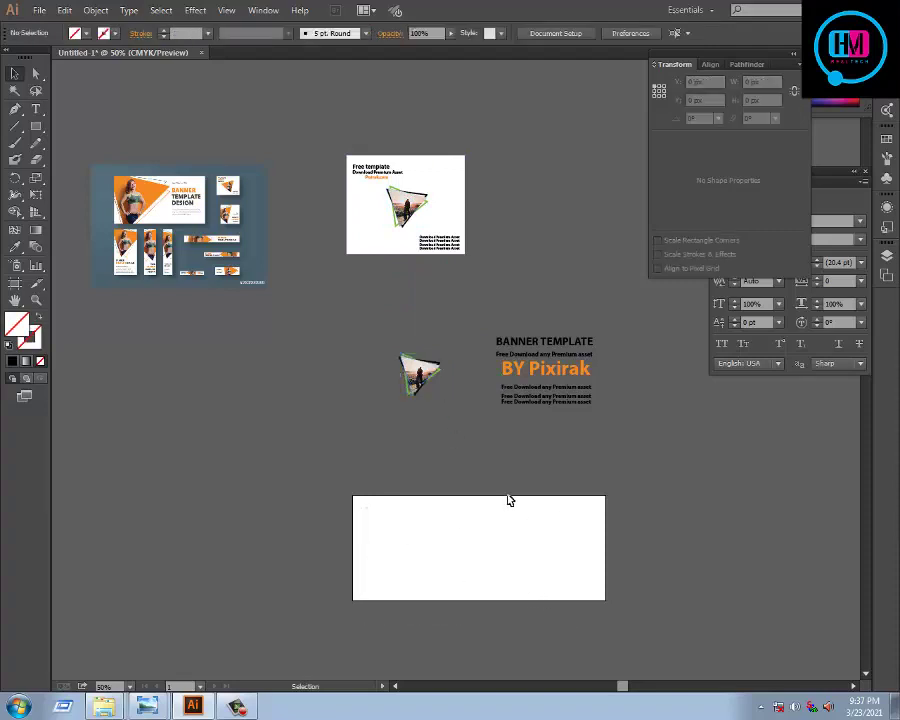
{"action": "mouse_move", "coordinate": [314, 323]}
{"action": "left_mouse_down"}
{"action": "mouse_move", "coordinate": [450, 411]}
{"action": "mouse_move", "coordinate": [483, 421]}
{"action": "left_mouse_up"}
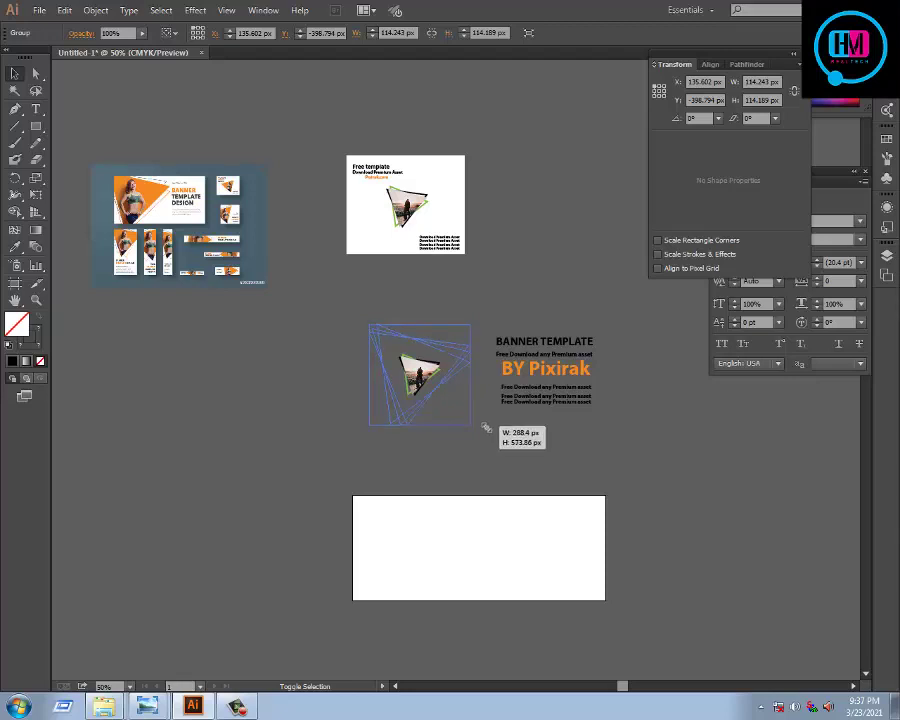
{"action": "left_click", "coordinate": [525, 507]}
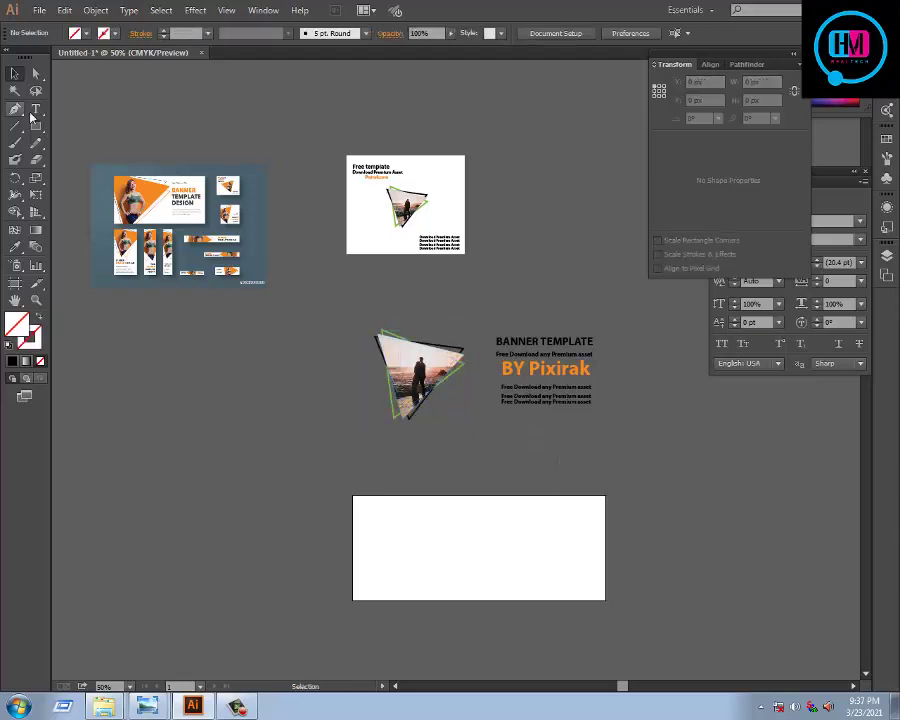
{"action": "left_click", "coordinate": [36, 126]}
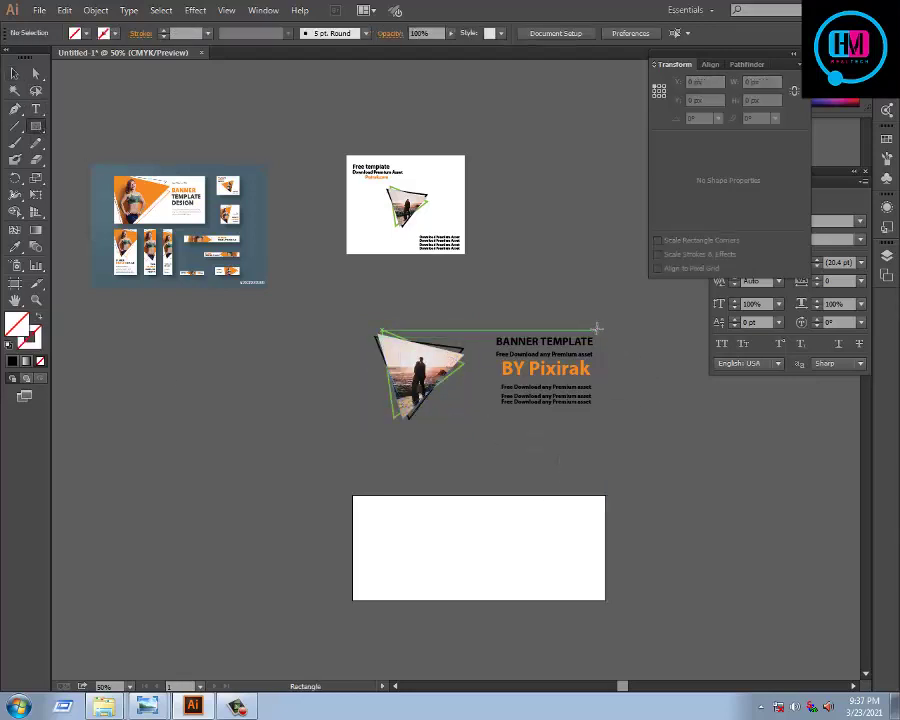
Step: Draw a rectangle around the triangle and text and fill it white
{"action": "mouse_move", "coordinate": [605, 324]}
{"action": "left_mouse_down"}
{"action": "mouse_move", "coordinate": [371, 423]}
{"action": "mouse_move", "coordinate": [352, 410]}
{"action": "left_mouse_up"}
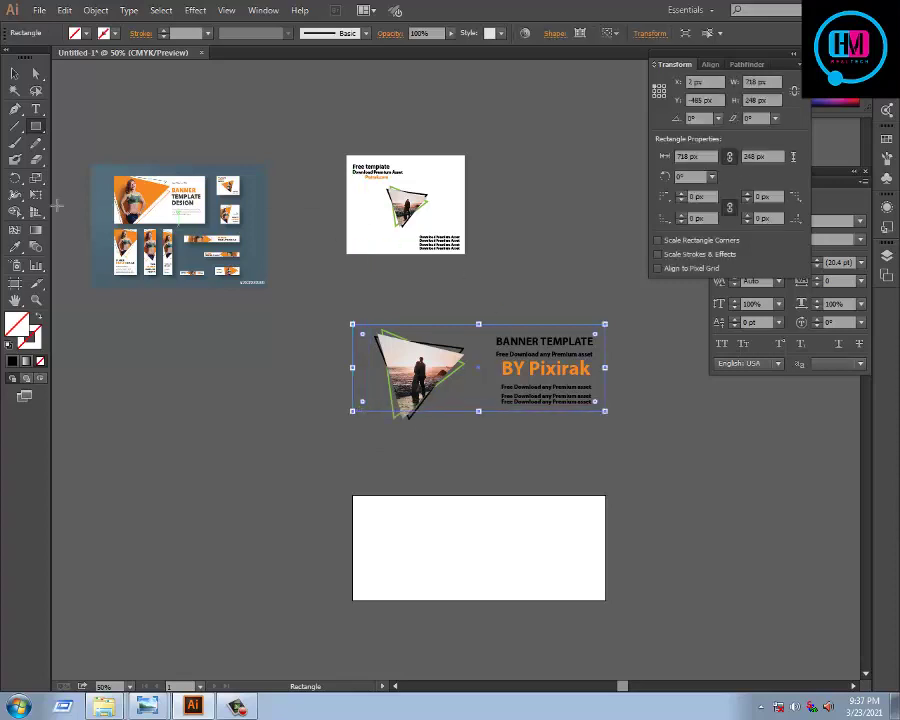
{"action": "left_click", "coordinate": [76, 33]}
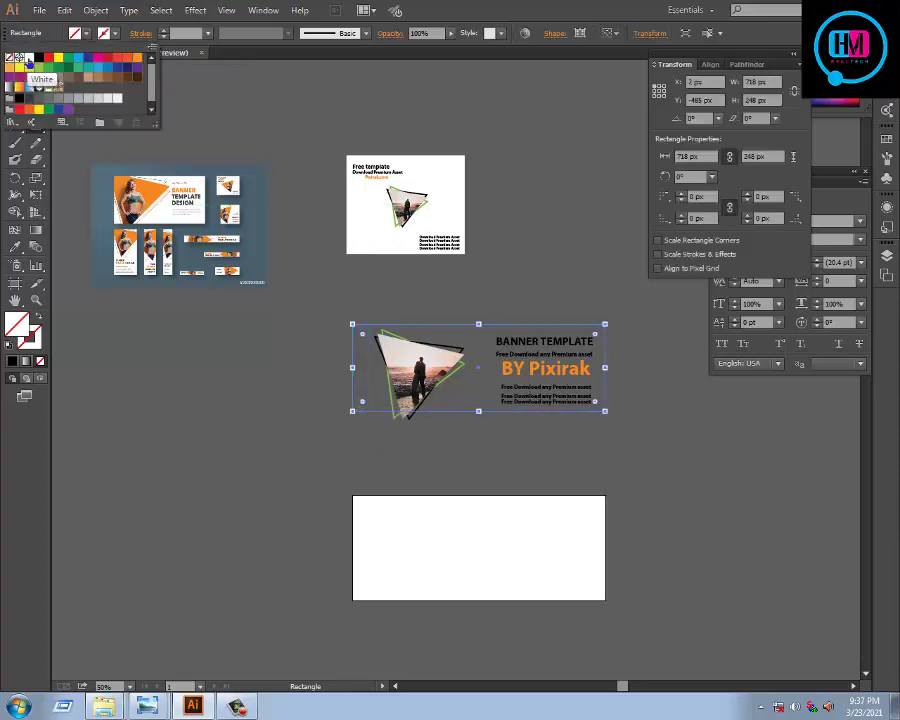
{"action": "left_click", "coordinate": [19, 57]}
{"action": "key", "text": "Escape"}
Step: Send the white rectangle to the back, behind the banner artwork
{"action": "key", "text": "v"}
{"action": "left_click", "coordinate": [490, 321]}
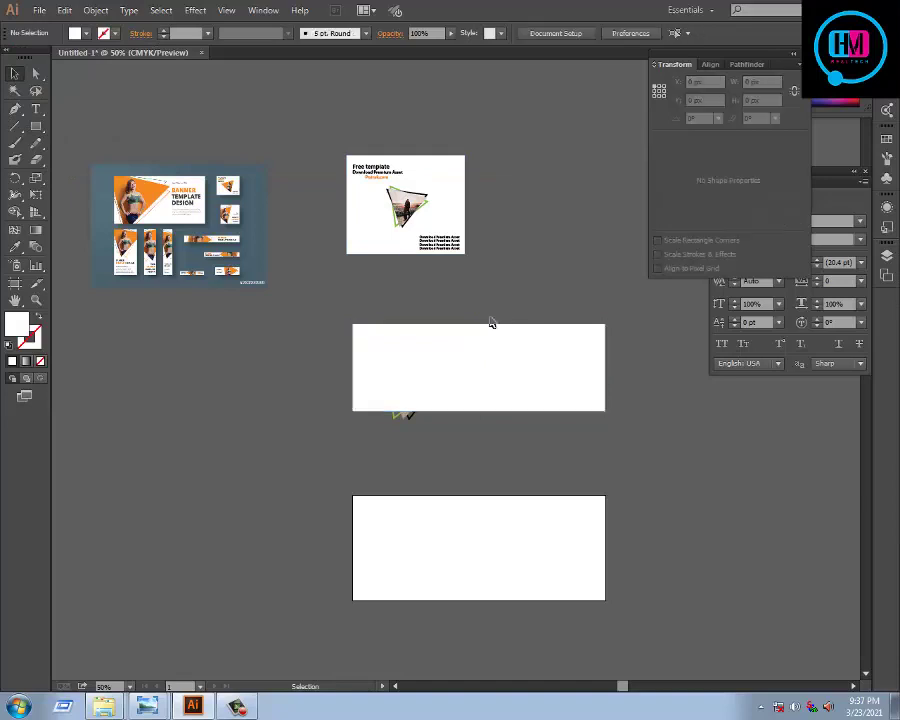
{"action": "left_click", "coordinate": [537, 354]}
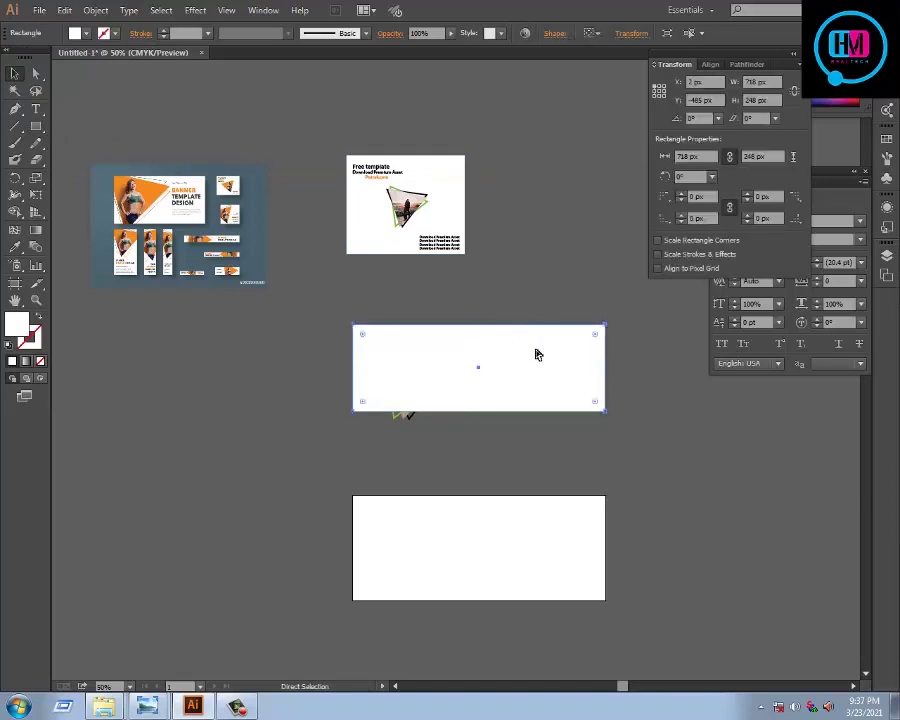
{"action": "key", "text": "ctrl+shift+bracketleft"}
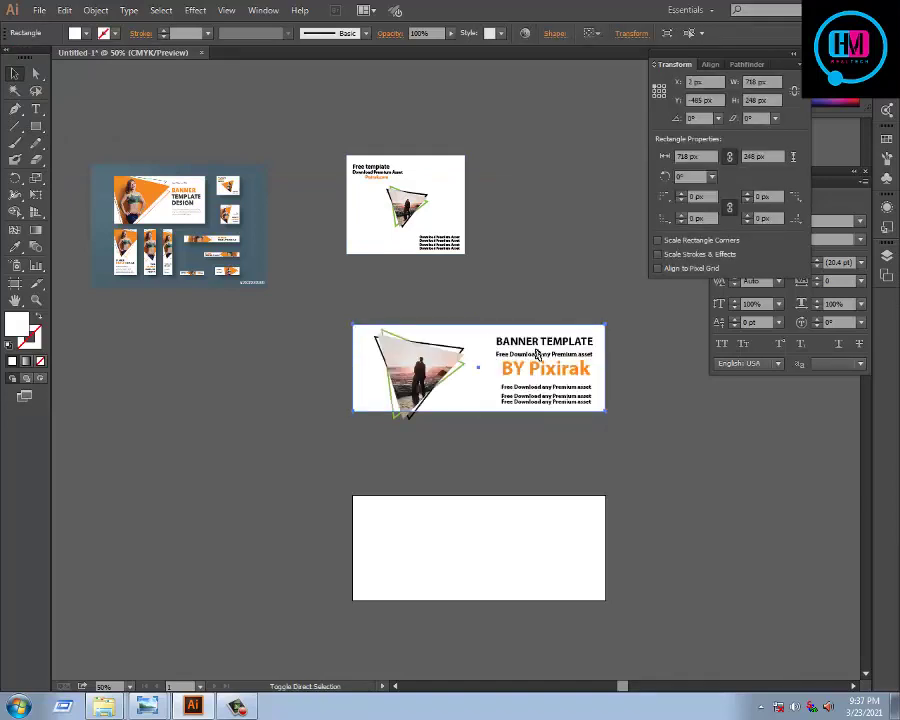
{"action": "left_click", "coordinate": [625, 414]}
{"action": "scroll", "coordinate": [638, 473], "scroll_direction": "left", "scroll_amount": 1}
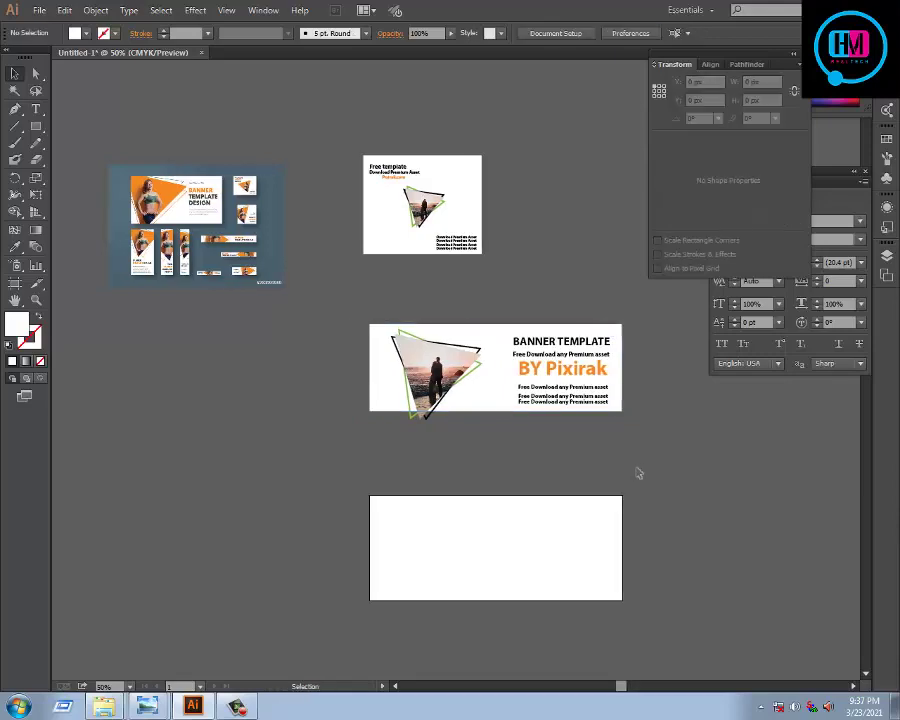
Step: Nudge the triangle photo up and left toward the banner edge and enlarge it
{"action": "scroll", "coordinate": [577, 457], "scroll_direction": "up", "scroll_amount": 1}
{"action": "left_click", "coordinate": [413, 333]}
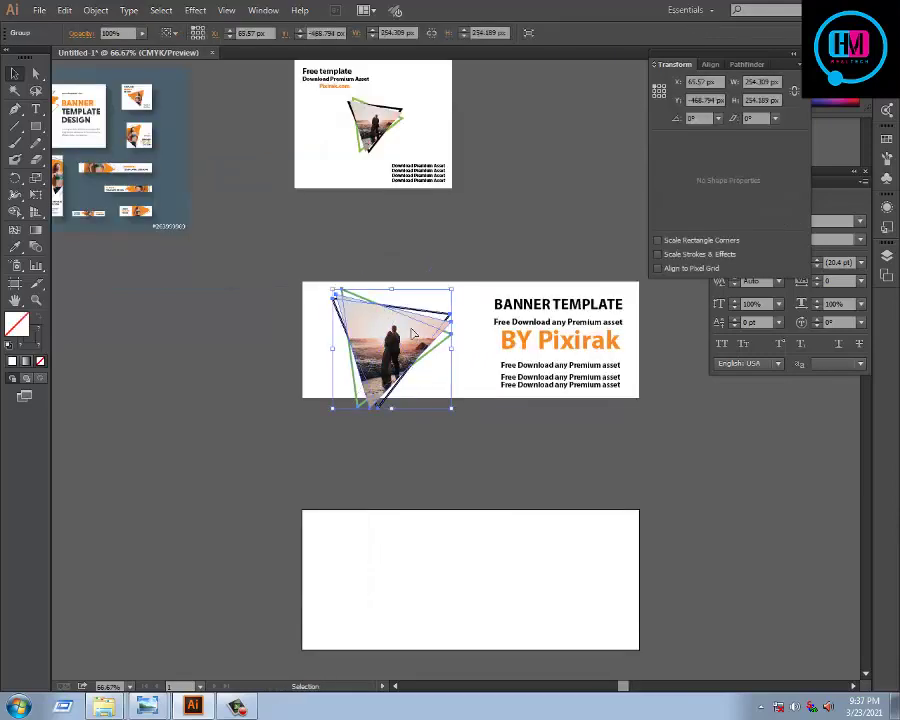
{"action": "key", "text": "Up"}
{"action": "key", "text": "Up"}
{"action": "key", "text": "Up"}
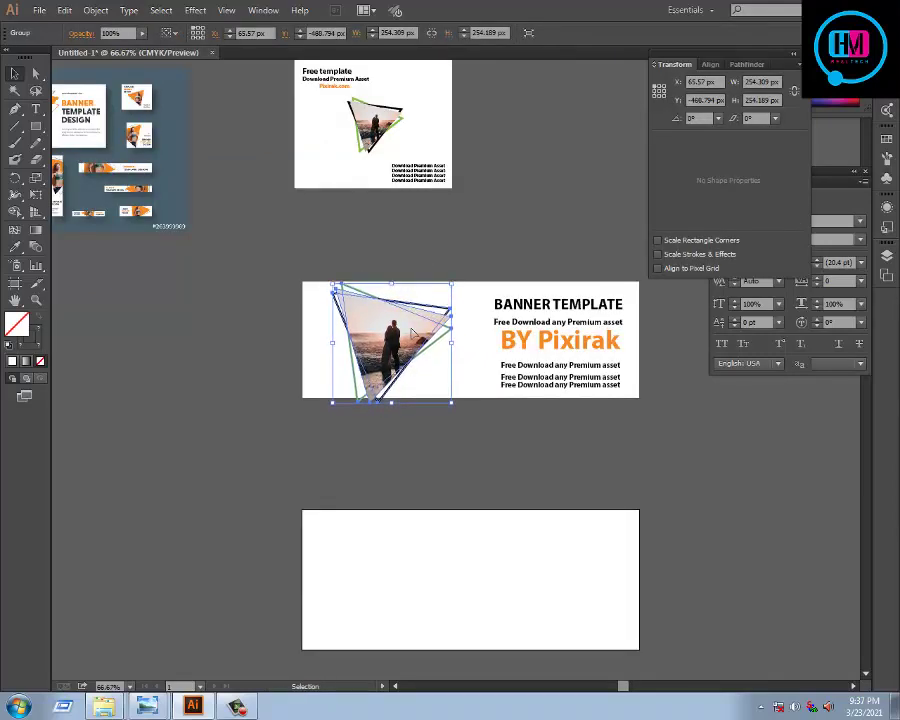
{"action": "key", "text": "Left"}
{"action": "key", "text": "Left"}
{"action": "key", "text": "Left"}
{"action": "key", "text": "Left"}
{"action": "key", "text": "Left"}
{"action": "key", "text": "Left"}
{"action": "key", "text": "Left"}
{"action": "key", "text": "Left"}
{"action": "key", "text": "Left"}
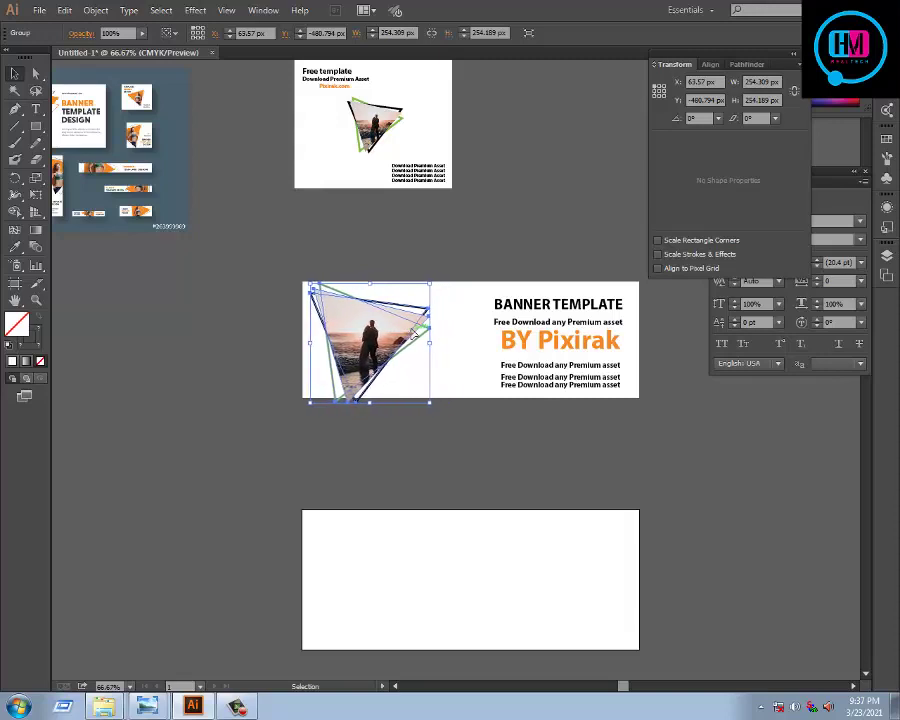
{"action": "key", "text": "Left"}
{"action": "key", "text": "Left"}
{"action": "key", "text": "Left"}
{"action": "left_click_drag", "start_coordinate": [413, 333], "coordinate": [403, 329]}
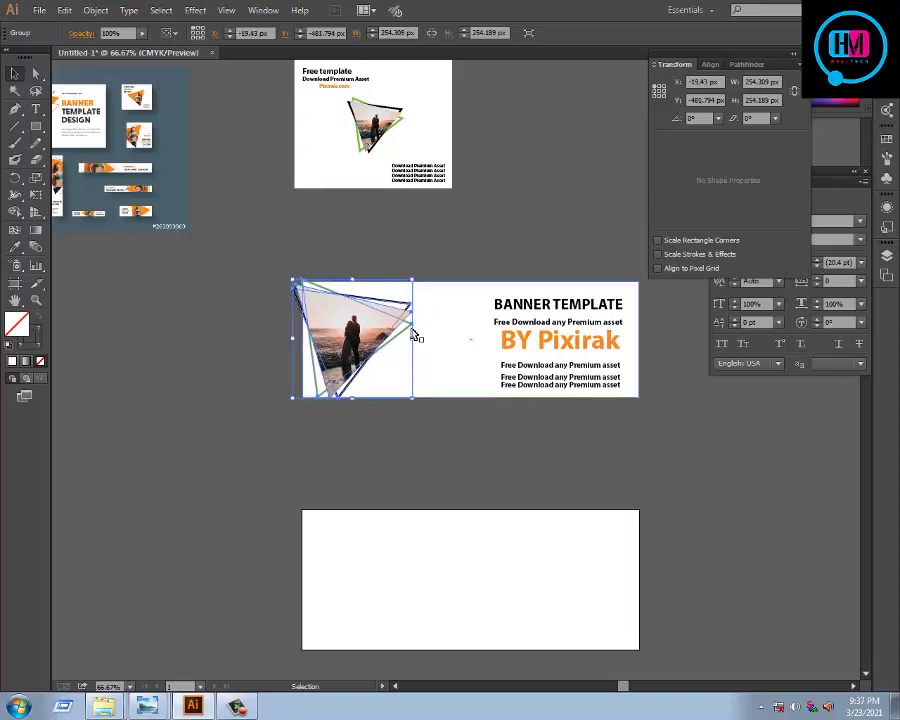
{"action": "left_click_drag", "start_coordinate": [411, 396], "coordinate": [428, 416]}
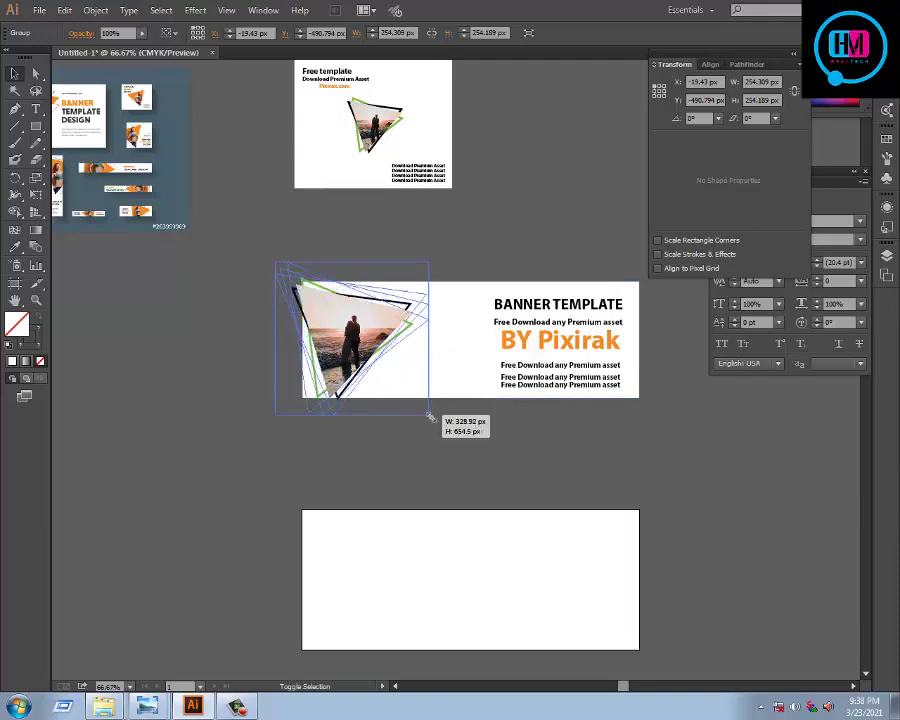
{"action": "left_click_drag", "start_coordinate": [380, 340], "coordinate": [394, 342]}
{"action": "left_click", "coordinate": [466, 231]}
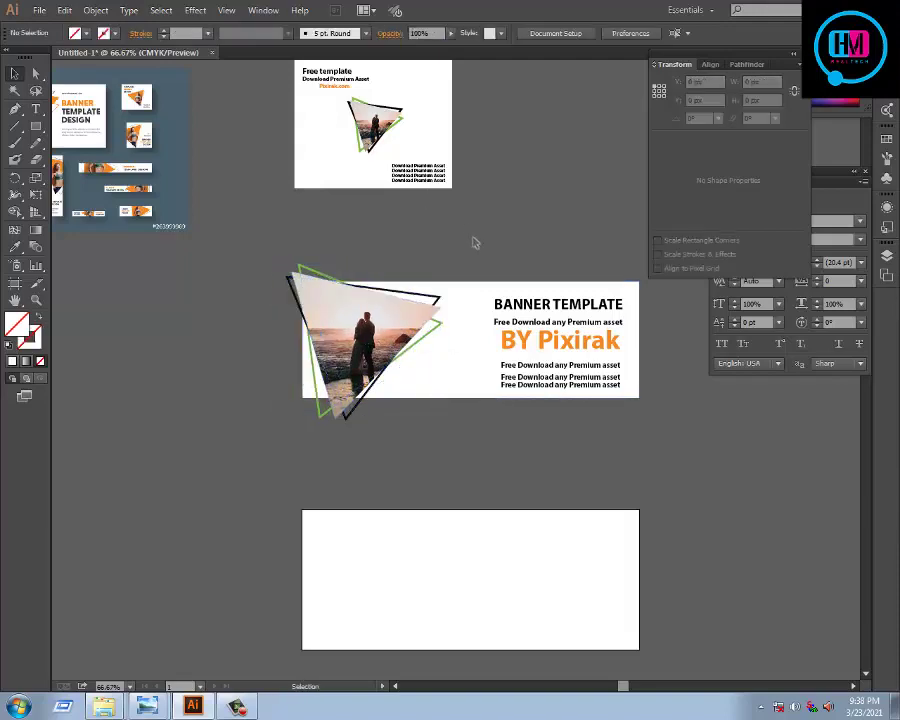
Step: Reselect the triangle photo and shrink it to fit inside the banner
{"action": "left_click_drag", "start_coordinate": [466, 236], "coordinate": [420, 300]}
{"action": "left_click", "coordinate": [450, 239]}
{"action": "mouse_move", "coordinate": [227, 269]}
{"action": "left_mouse_down"}
{"action": "mouse_move", "coordinate": [424, 432]}
{"action": "mouse_move", "coordinate": [412, 390]}
{"action": "left_mouse_up"}
{"action": "left_click", "coordinate": [560, 350], "text": "shift"}
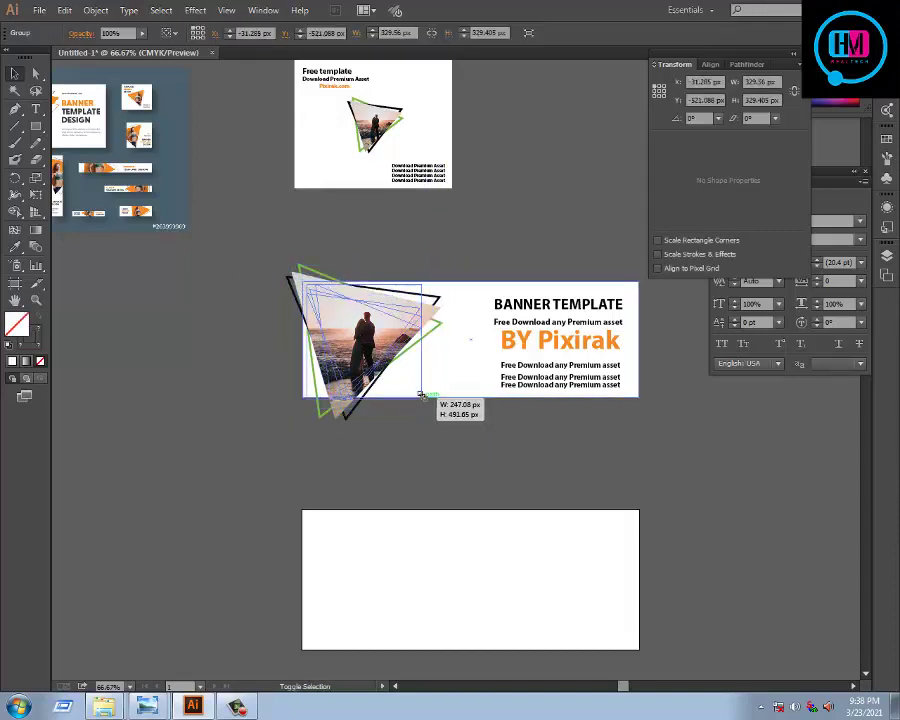
{"action": "left_click", "coordinate": [422, 451]}
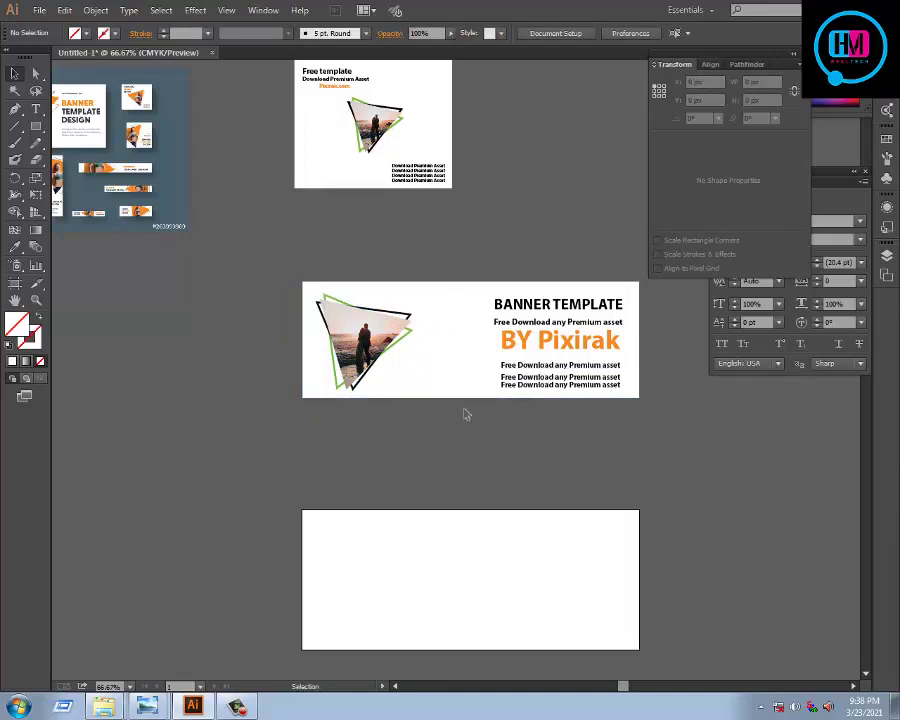
{"action": "left_click", "coordinate": [358, 342]}
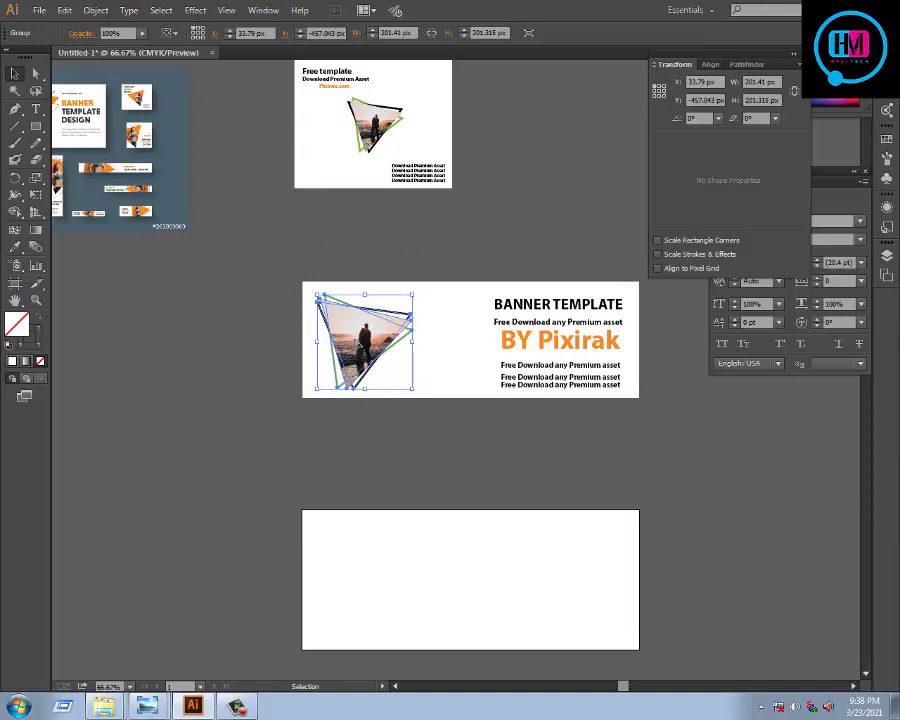
Step: Duplicate the finished BANNER TEMPLATE banner to the upper right of the canvas
{"action": "left_click", "coordinate": [397, 351], "text": "ctrl+alt"}
{"action": "left_click", "coordinate": [397, 351], "text": "ctrl+alt"}
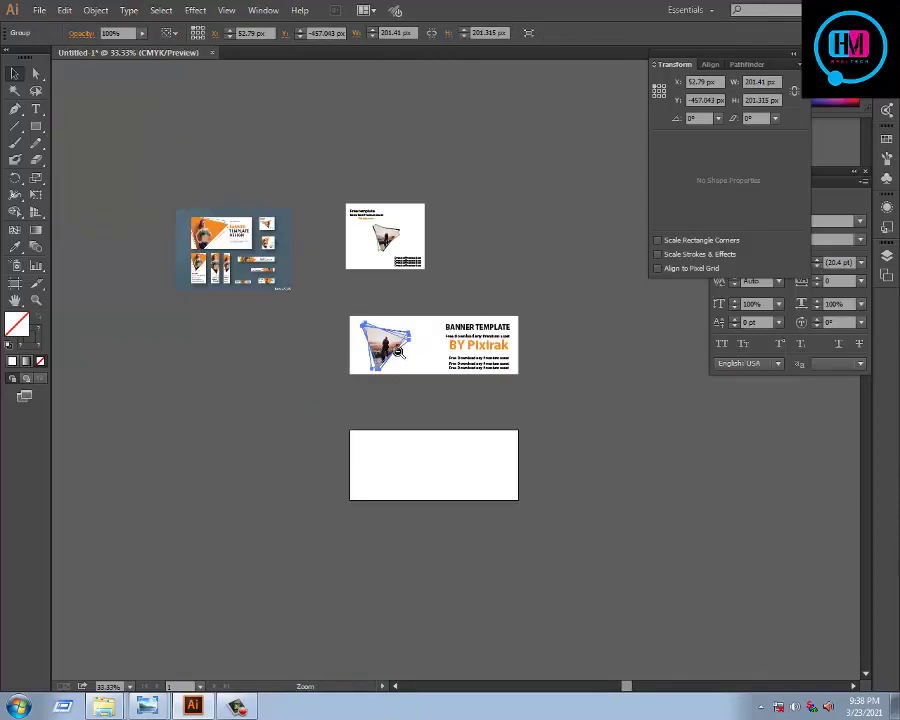
{"action": "left_click", "coordinate": [322, 306]}
{"action": "mouse_move", "coordinate": [436, 372]}
{"action": "left_mouse_down"}
{"action": "mouse_move", "coordinate": [525, 340]}
{"action": "mouse_move", "coordinate": [498, 344]}
{"action": "mouse_move", "coordinate": [540, 246]}
{"action": "left_mouse_up"}
{"action": "left_click_drag", "start_coordinate": [292, 352], "coordinate": [578, 393]}
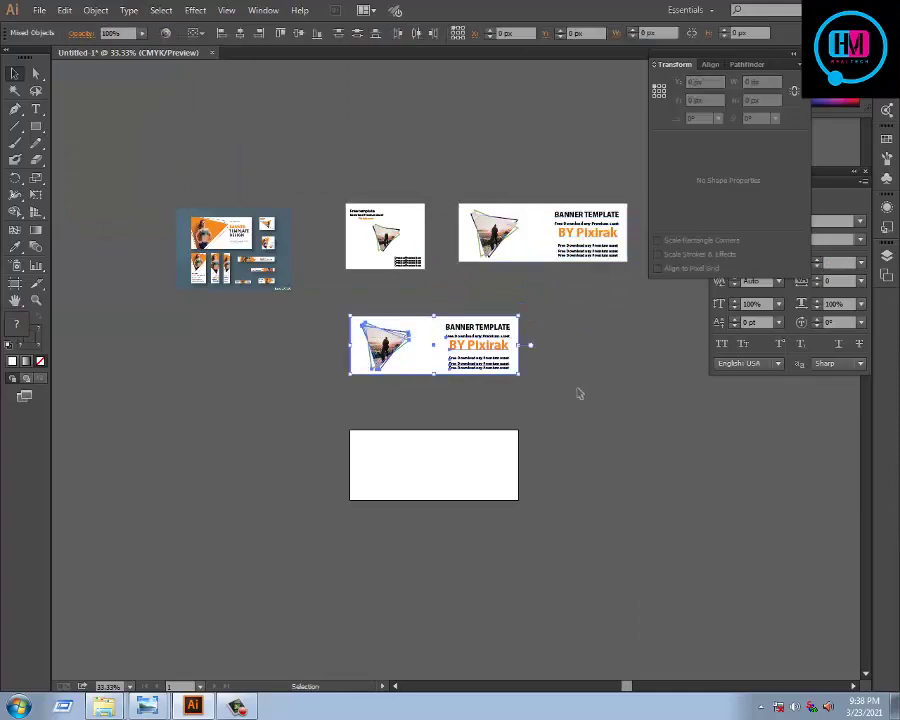
Step: Check the web banner sizes chart in the photo viewer, then return to the artwork
{"action": "left_click", "coordinate": [538, 453]}
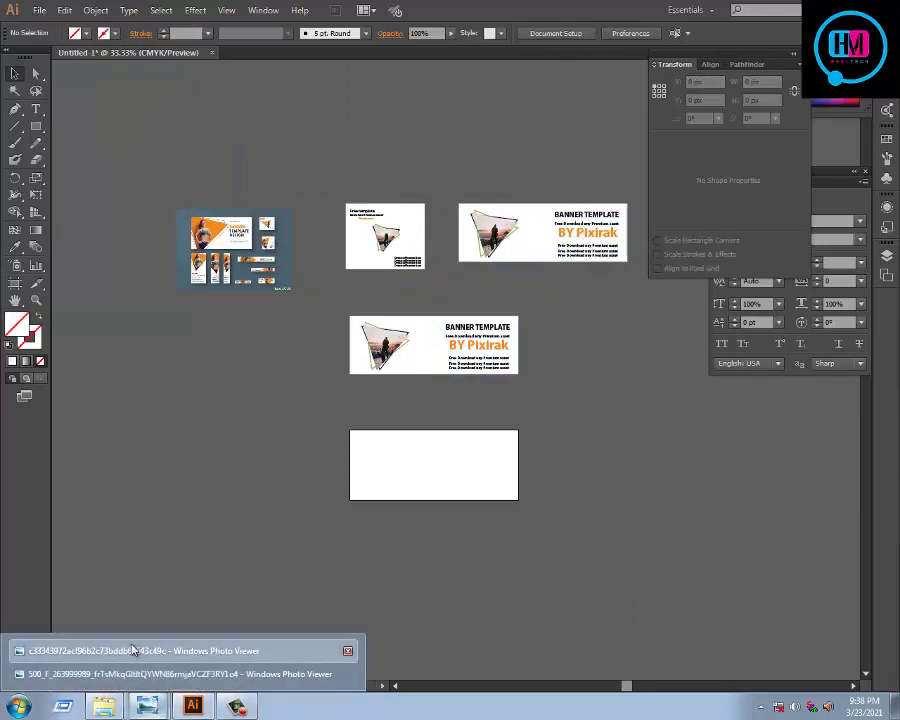
{"action": "left_click", "coordinate": [133, 650]}
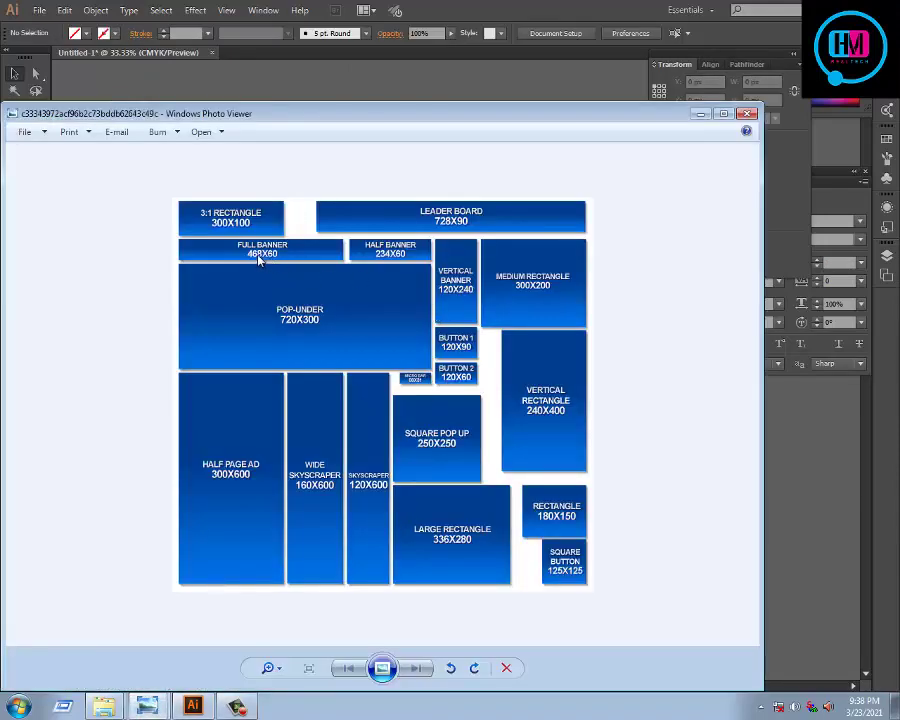
{"action": "left_click", "coordinate": [700, 114]}
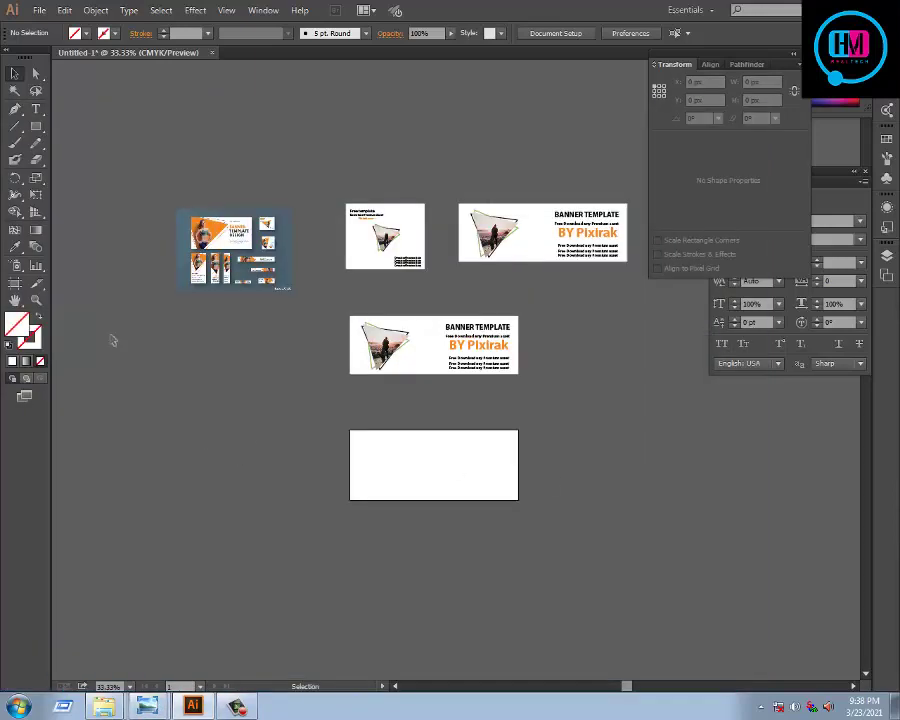
Step: Create a 468 × 60 px rectangle through the Rectangle tool's size dialog
{"action": "key", "text": "m"}
{"action": "left_click", "coordinate": [184, 459]}
{"action": "type", "text": "468"}
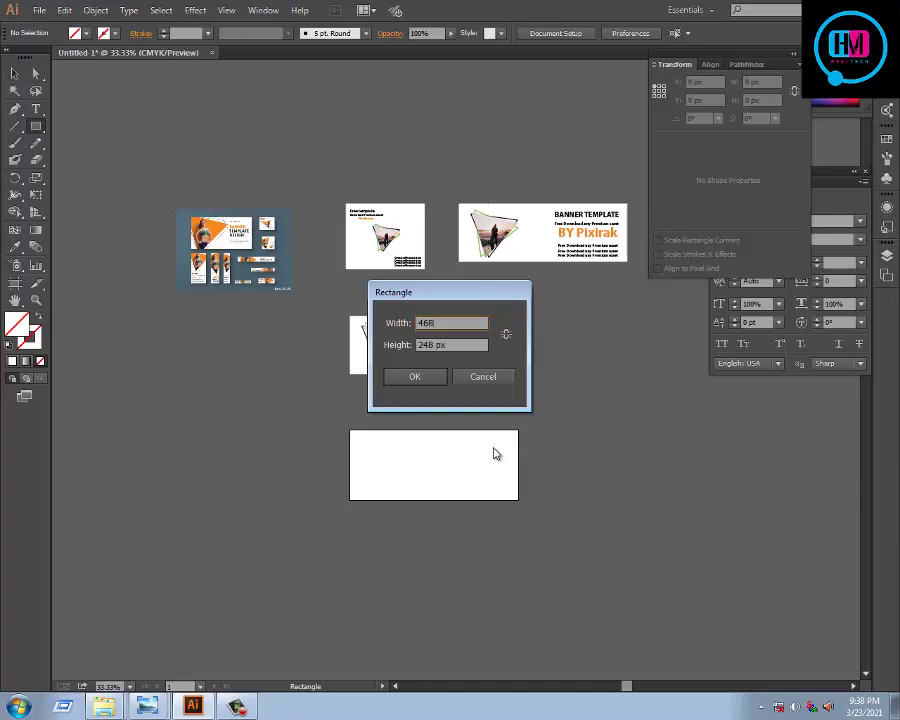
{"action": "key", "text": "Tab"}
{"action": "type", "text": "6"}
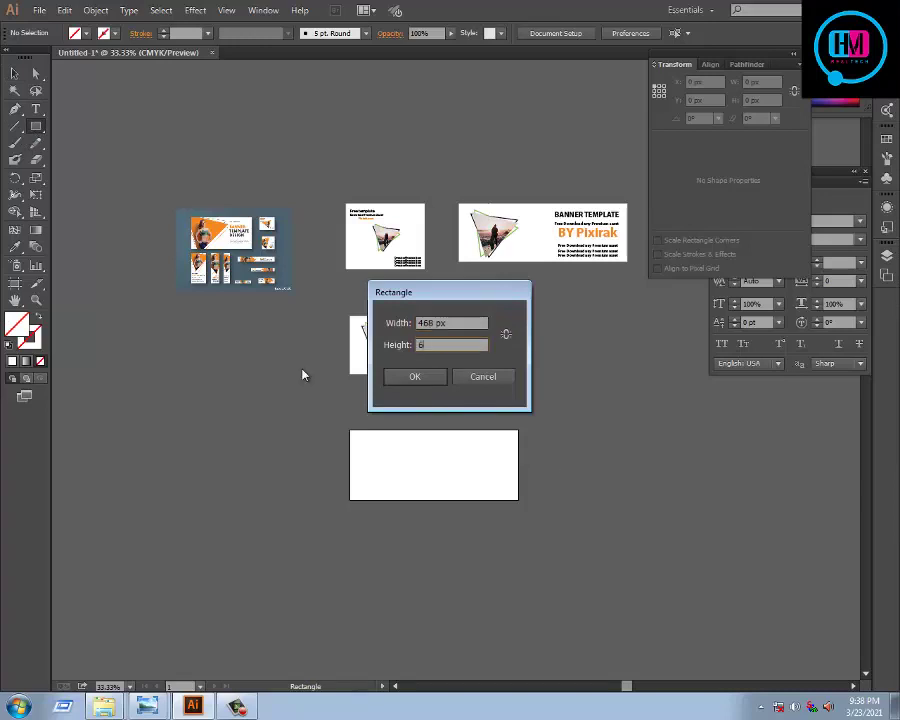
{"action": "type", "text": "0"}
{"action": "left_click", "coordinate": [401, 381]}
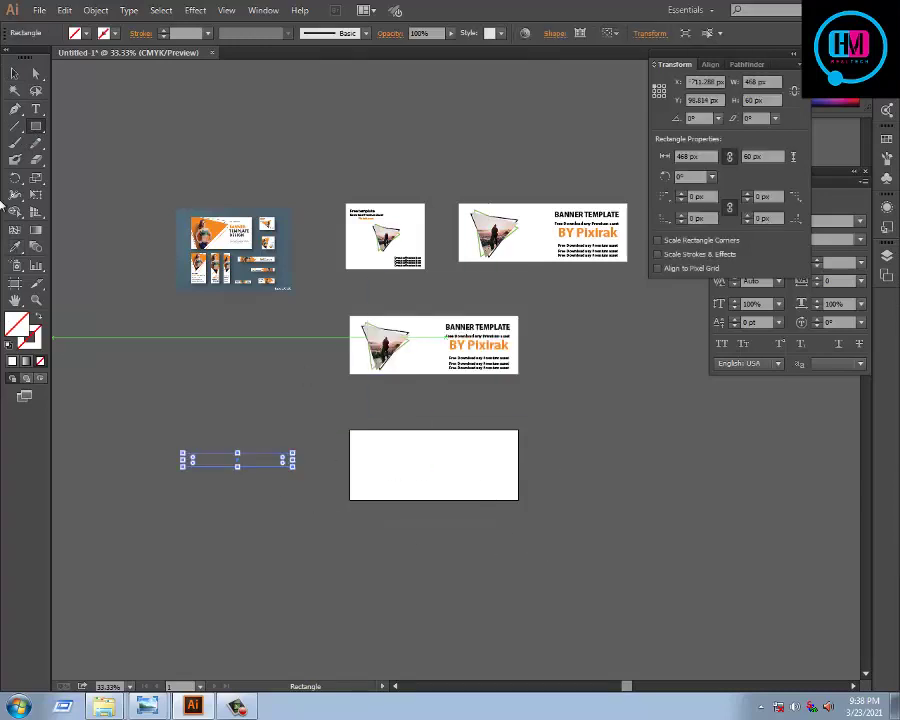
Step: Fill the new rectangle white and move it up and right beside the banners
{"action": "left_click", "coordinate": [15, 73]}
{"action": "left_click", "coordinate": [230, 393]}
{"action": "left_click_drag", "start_coordinate": [145, 438], "coordinate": [276, 526]}
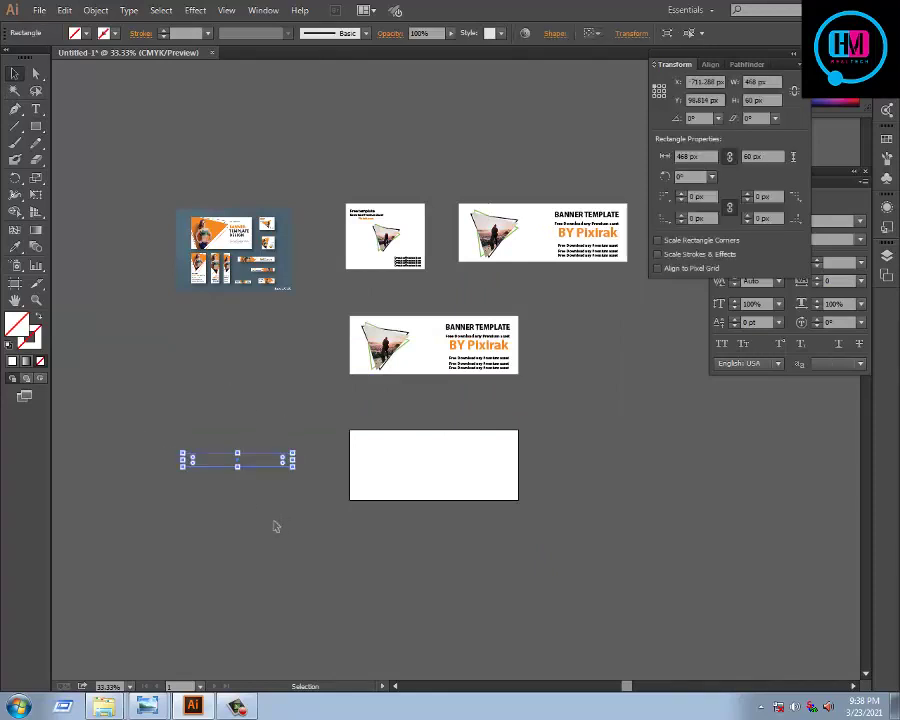
{"action": "left_click", "coordinate": [86, 33]}
{"action": "left_click", "coordinate": [22, 60]}
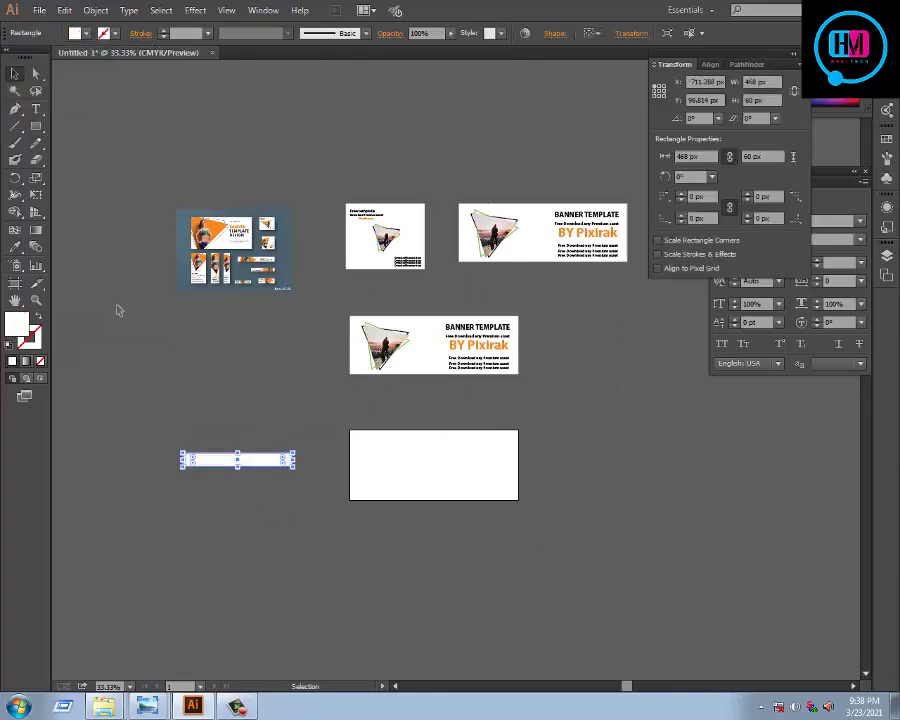
{"action": "left_click", "coordinate": [259, 500]}
{"action": "mouse_move", "coordinate": [257, 459]}
{"action": "left_mouse_down"}
{"action": "mouse_move", "coordinate": [520, 291]}
{"action": "mouse_move", "coordinate": [538, 291]}
{"action": "mouse_move", "coordinate": [623, 370]}
{"action": "left_mouse_up"}
Step: Reposition the white 468 × 60 rectangle far left, just below the template image
{"action": "left_click_drag", "start_coordinate": [567, 324], "coordinate": [493, 400]}
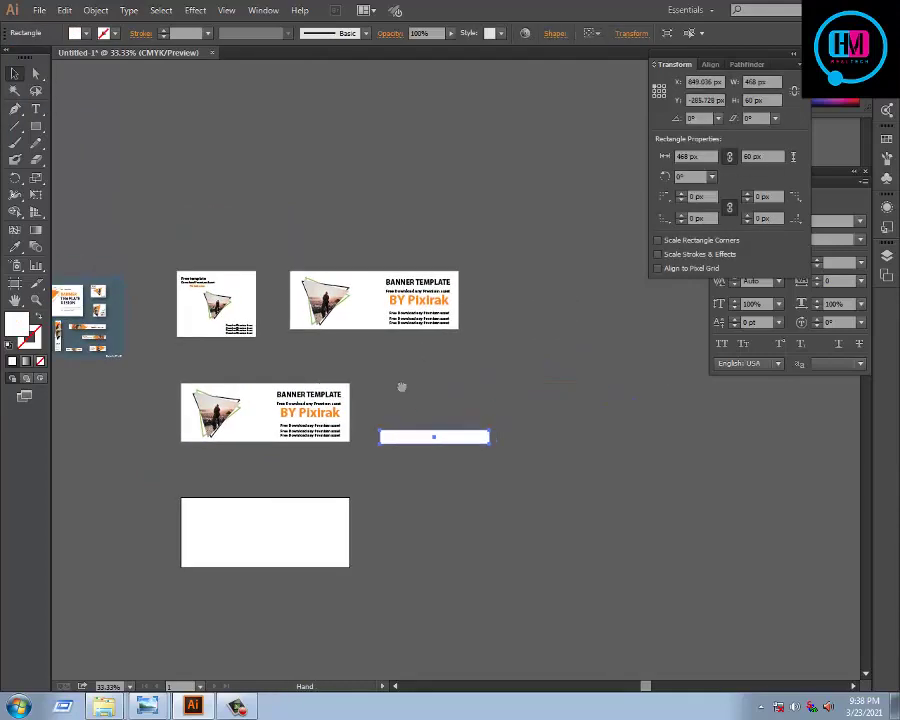
{"action": "left_click", "coordinate": [180, 384]}
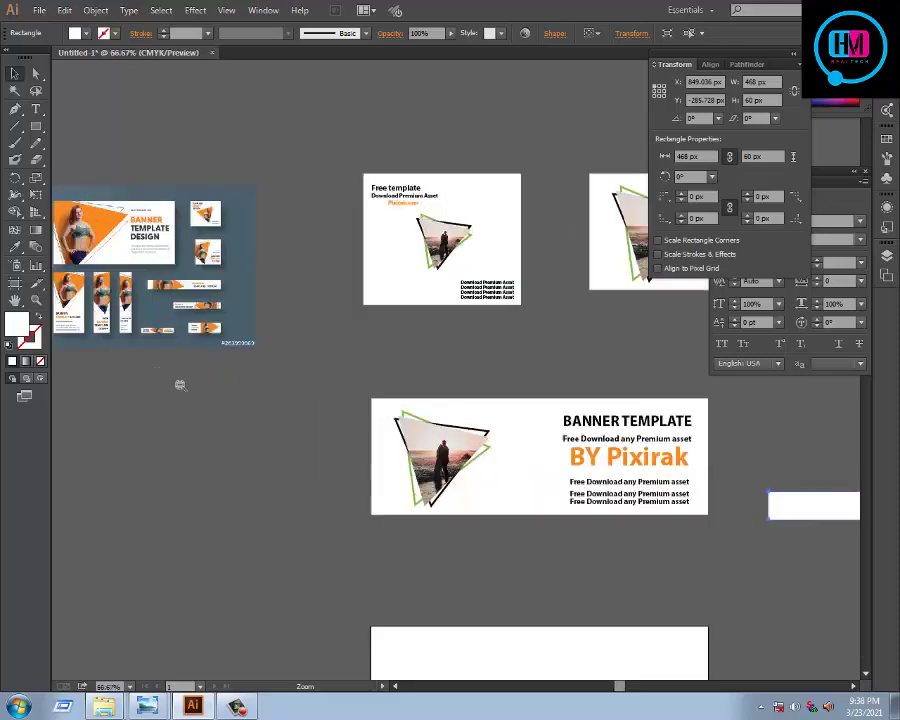
{"action": "key", "text": "ctrl+minus"}
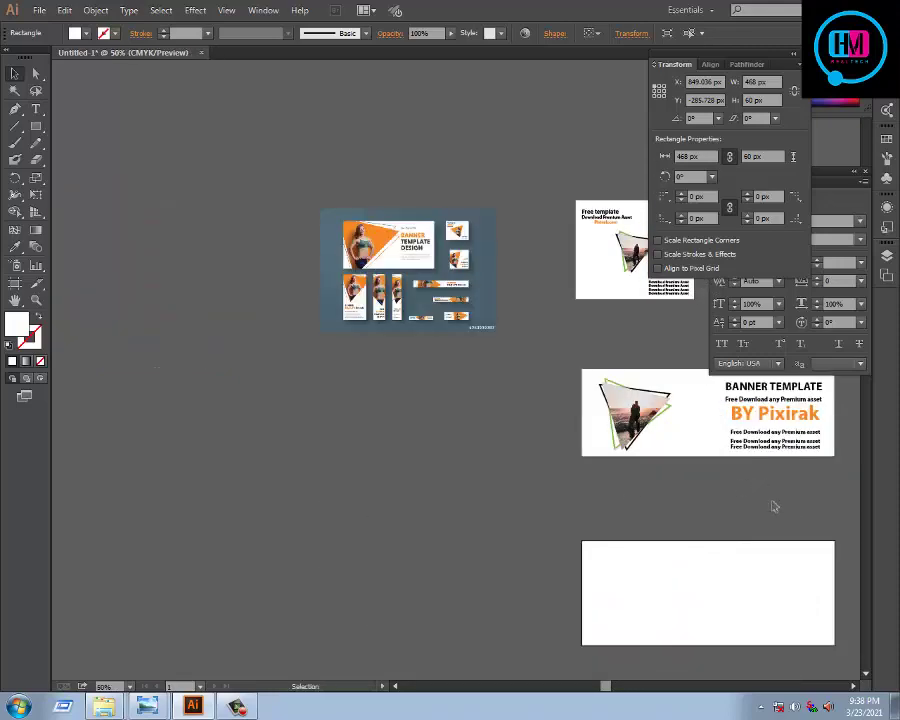
{"action": "key", "text": "ctrl+minus"}
{"action": "key", "text": "ctrl+minus"}
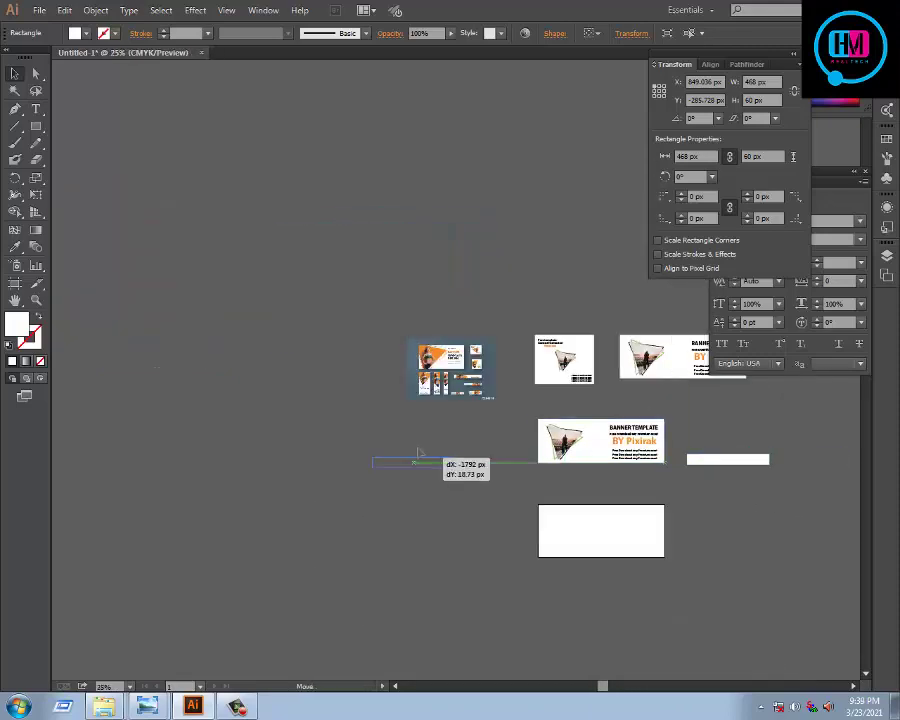
{"action": "left_click_drag", "start_coordinate": [732, 459], "coordinate": [445, 432]}
{"action": "left_click", "coordinate": [419, 434]}
{"action": "left_click", "coordinate": [419, 434]}
{"action": "left_click", "coordinate": [419, 434]}
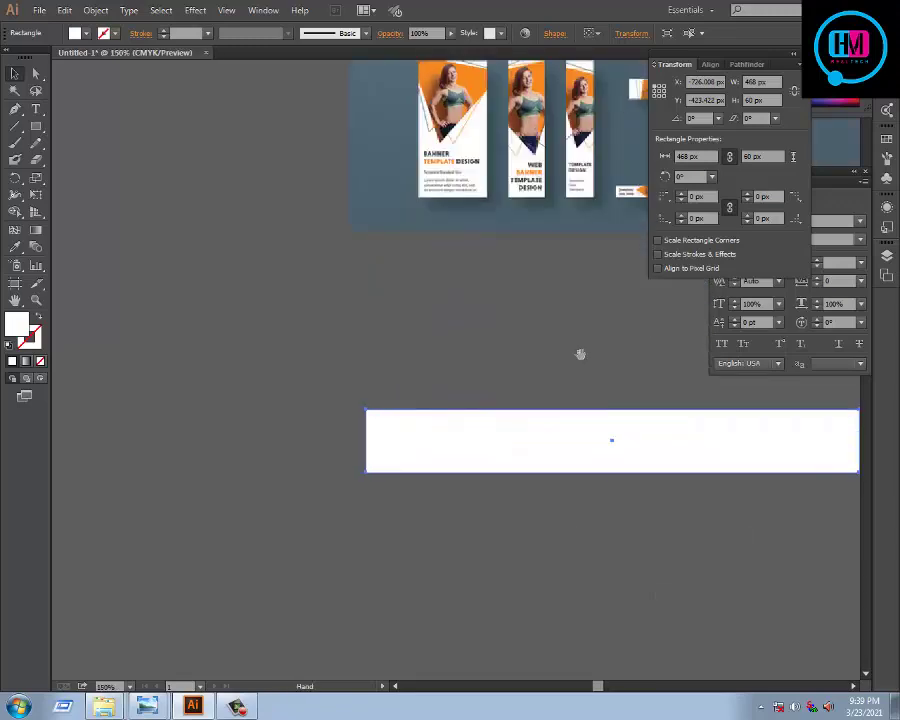
{"action": "left_click_drag", "start_coordinate": [576, 352], "coordinate": [259, 468]}
{"action": "left_click", "coordinate": [257, 462], "text": "alt"}
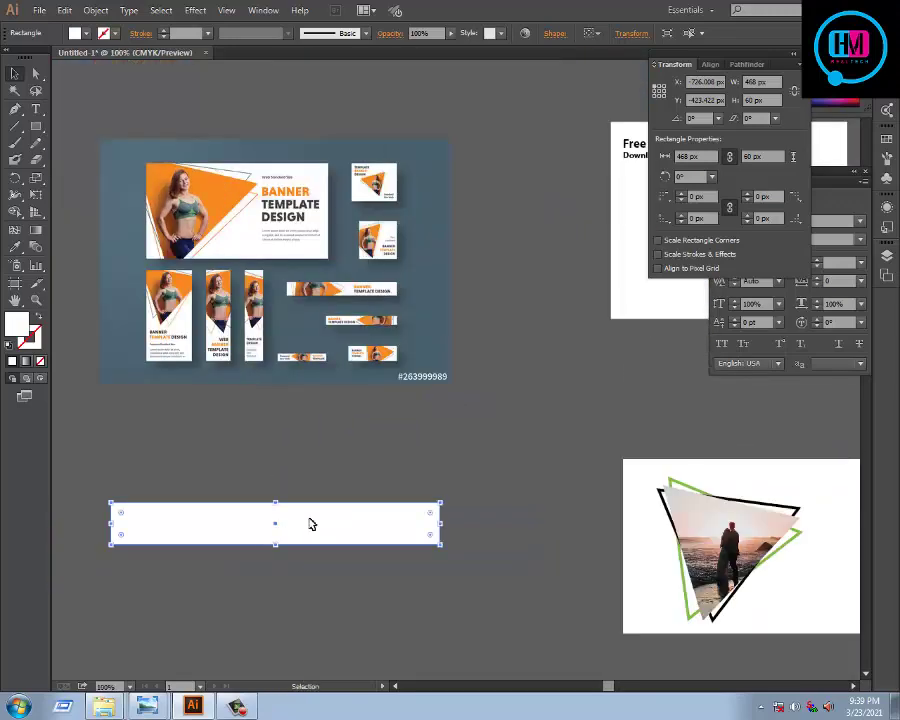
{"action": "left_click_drag", "start_coordinate": [311, 524], "coordinate": [324, 495]}
{"action": "left_click", "coordinate": [383, 435]}
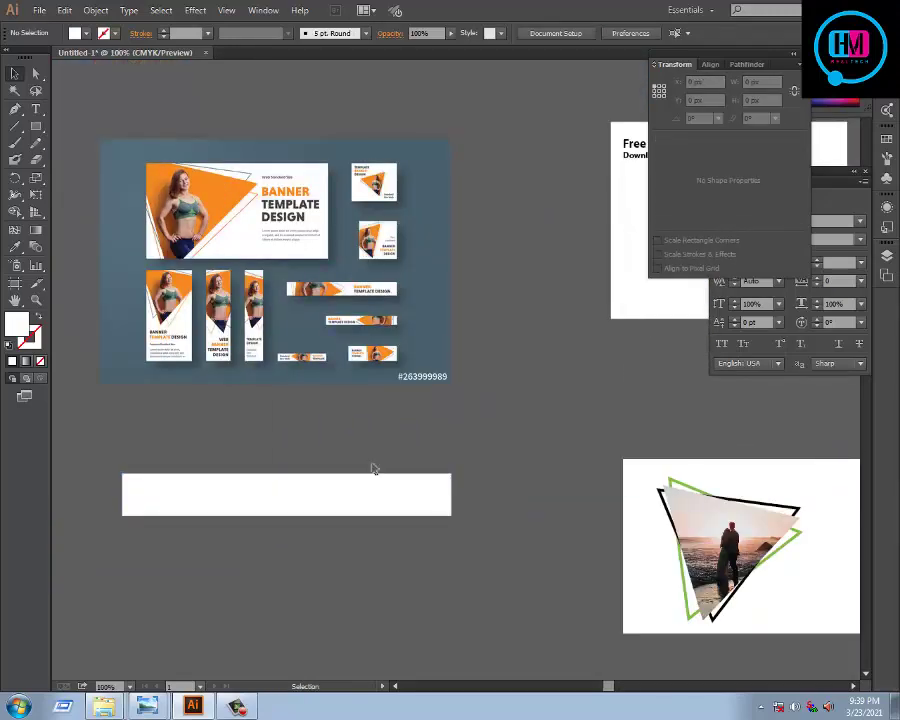
{"action": "left_click", "coordinate": [356, 492]}
{"action": "left_click", "coordinate": [377, 428]}
Step: Move the triangle photo group onto the white banner, shrink it and raise it over the left end
{"action": "left_click_drag", "start_coordinate": [594, 390], "coordinate": [490, 411]}
{"action": "key", "text": "ctrl+minus"}
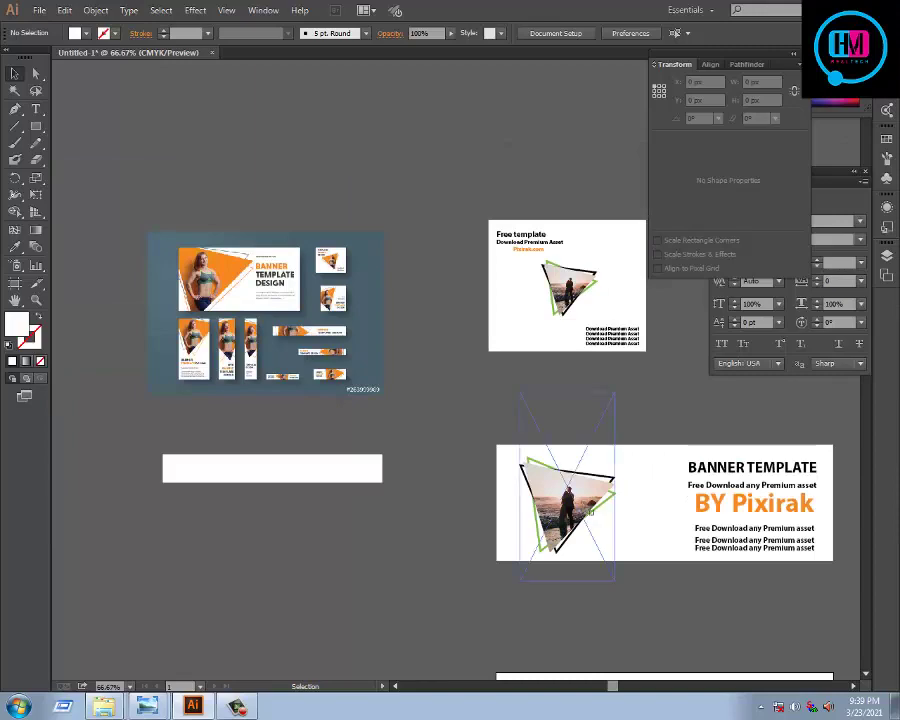
{"action": "left_click", "coordinate": [578, 489]}
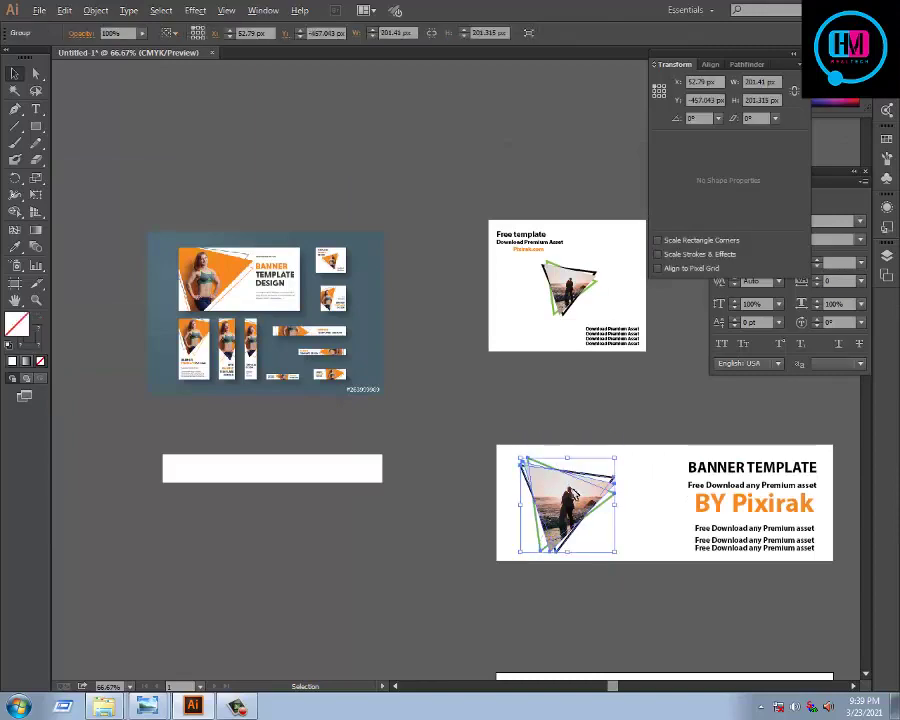
{"action": "left_click_drag", "start_coordinate": [578, 489], "coordinate": [212, 476]}
{"action": "key", "text": "ctrl+plus"}
{"action": "key", "text": "ctrl+plus"}
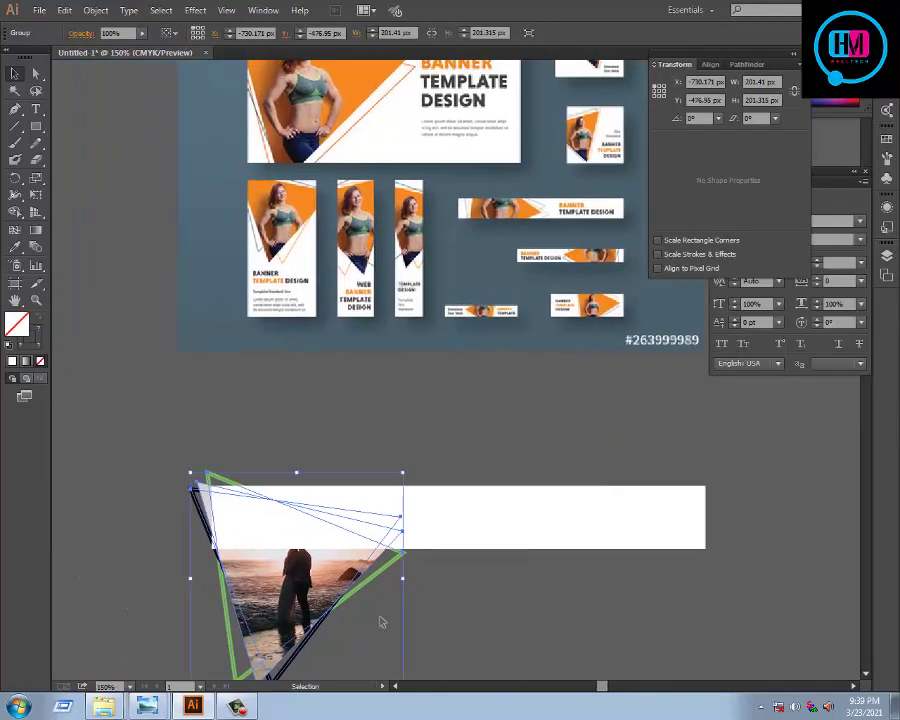
{"action": "scroll", "coordinate": [329, 612], "scroll_direction": "down", "scroll_amount": 2}
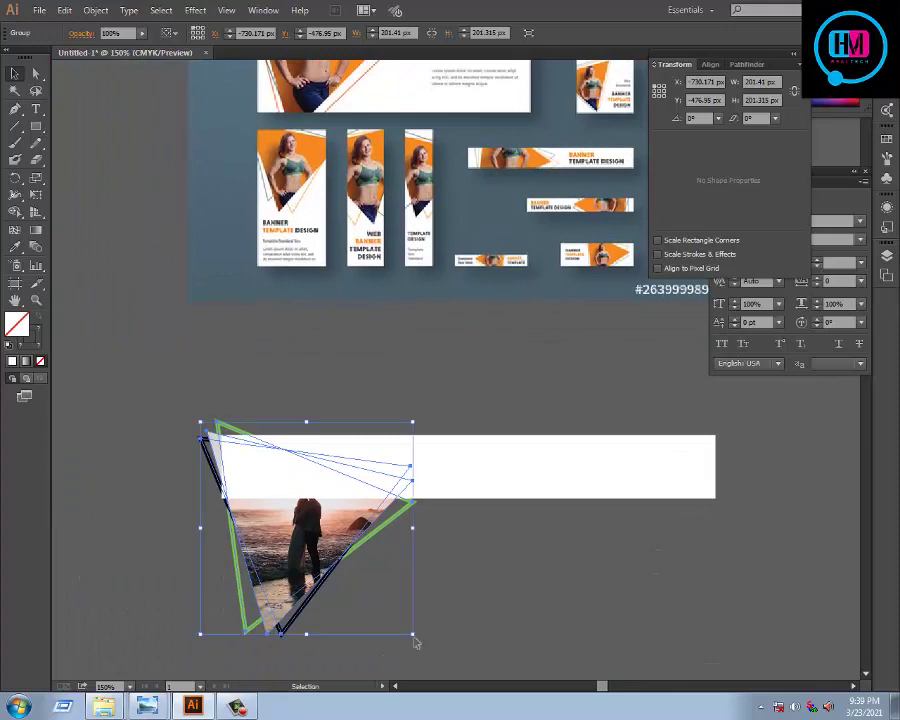
{"action": "left_click_drag", "start_coordinate": [413, 632], "coordinate": [366, 588]}
{"action": "left_click_drag", "start_coordinate": [284, 520], "coordinate": [305, 466]}
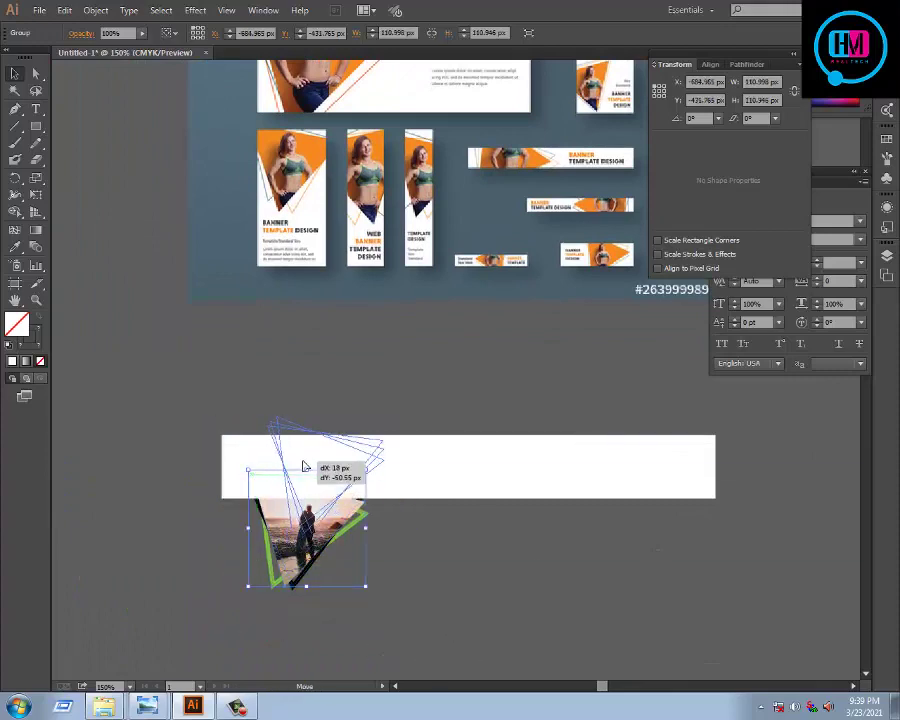
Step: Bring the triangle in front of the white banner and check its placement
{"action": "right_click", "coordinate": [317, 446]}
{"action": "mouse_move", "coordinate": [356, 564]}
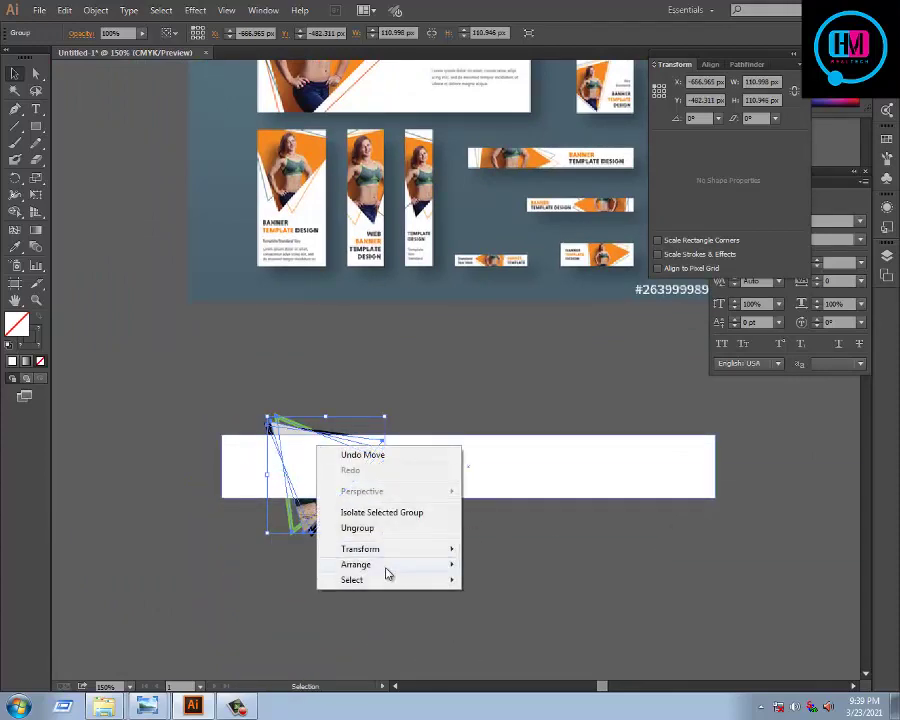
{"action": "left_click", "coordinate": [508, 565]}
{"action": "left_click", "coordinate": [430, 520]}
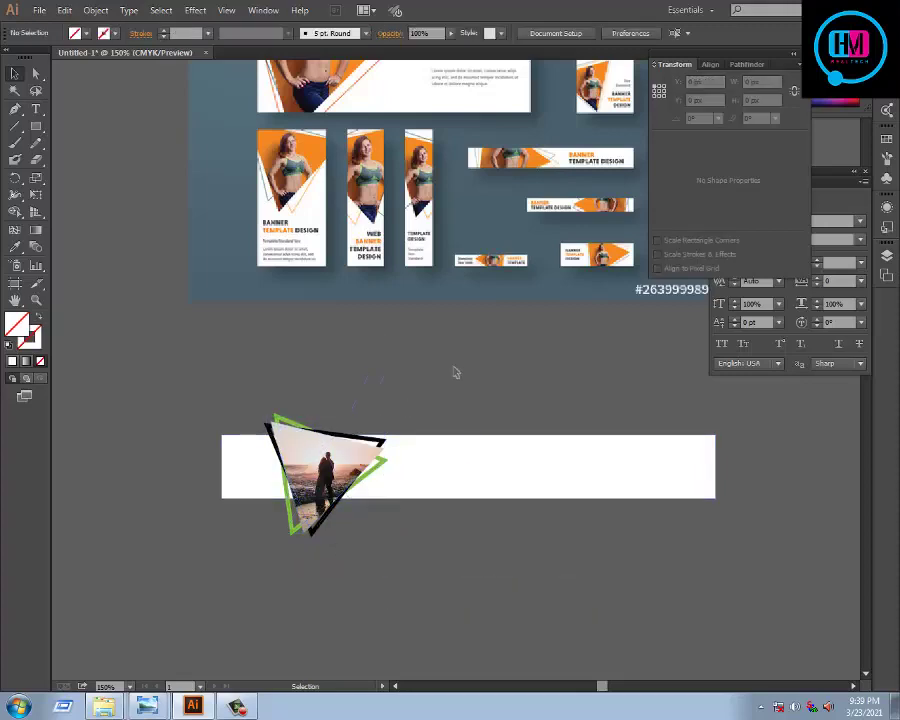
{"action": "left_click_drag", "start_coordinate": [461, 352], "coordinate": [394, 442]}
{"action": "left_click", "coordinate": [281, 604]}
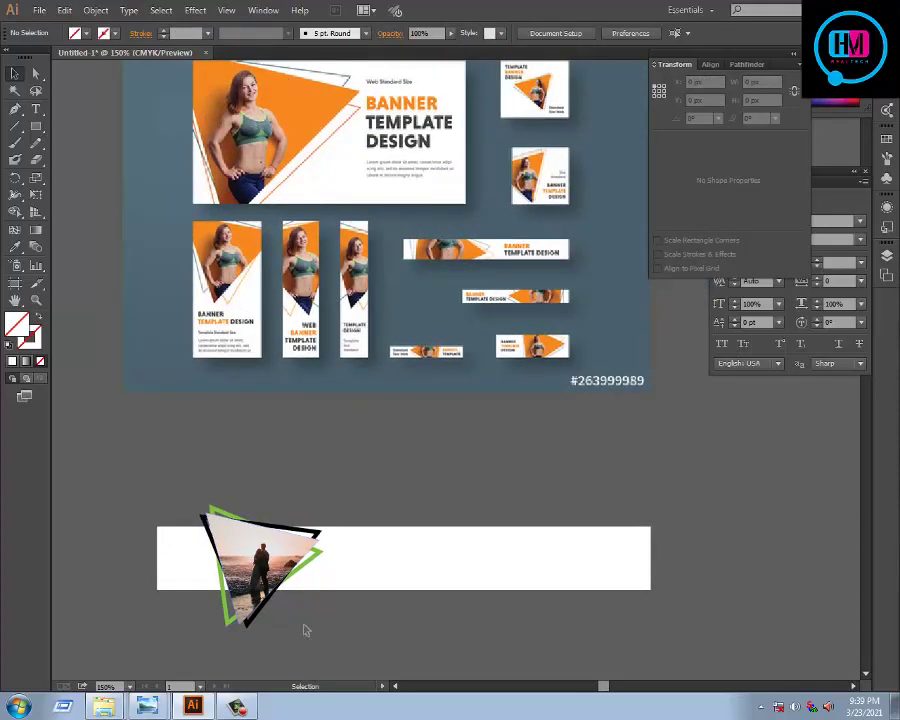
{"action": "left_click", "coordinate": [206, 516]}
{"action": "left_click", "coordinate": [194, 484]}
{"action": "left_click_drag", "start_coordinate": [375, 463], "coordinate": [359, 447]}
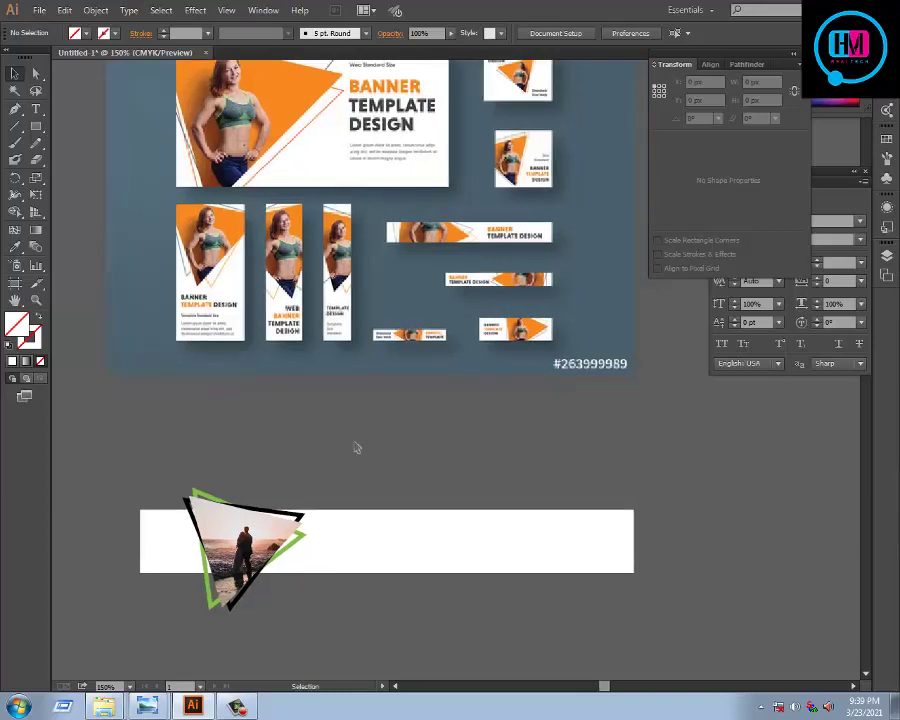
Step: Type the headline 'Premium Banner Free Download' above the white banner and select it alone
{"action": "key", "text": "t"}
{"action": "left_click", "coordinate": [376, 466]}
{"action": "type", "text": "Premium Banner Free Download"}
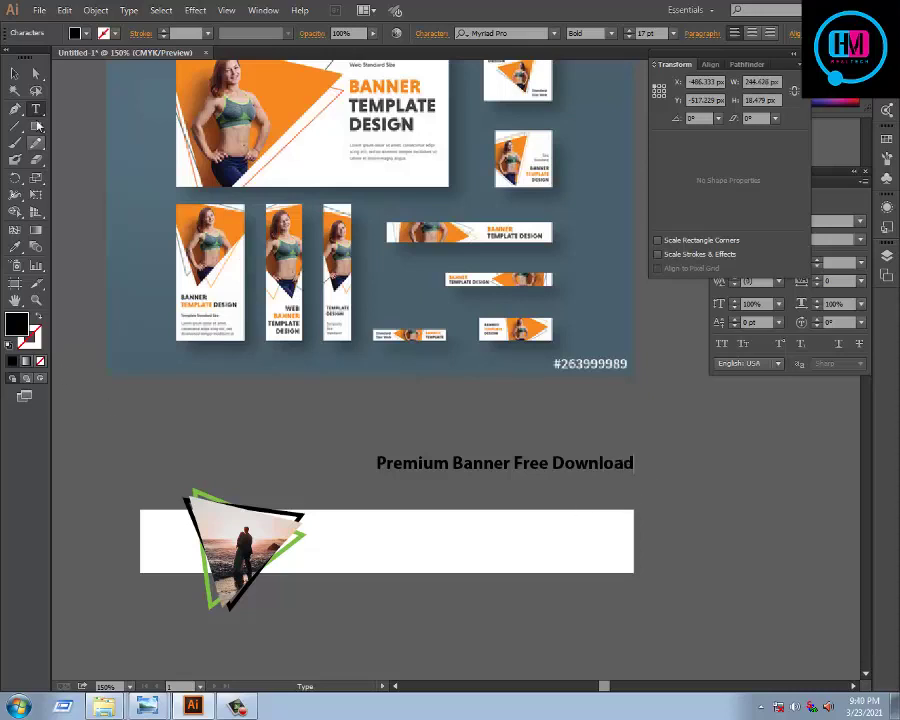
{"action": "left_click", "coordinate": [14, 72]}
{"action": "left_click", "coordinate": [563, 549], "text": "shift"}
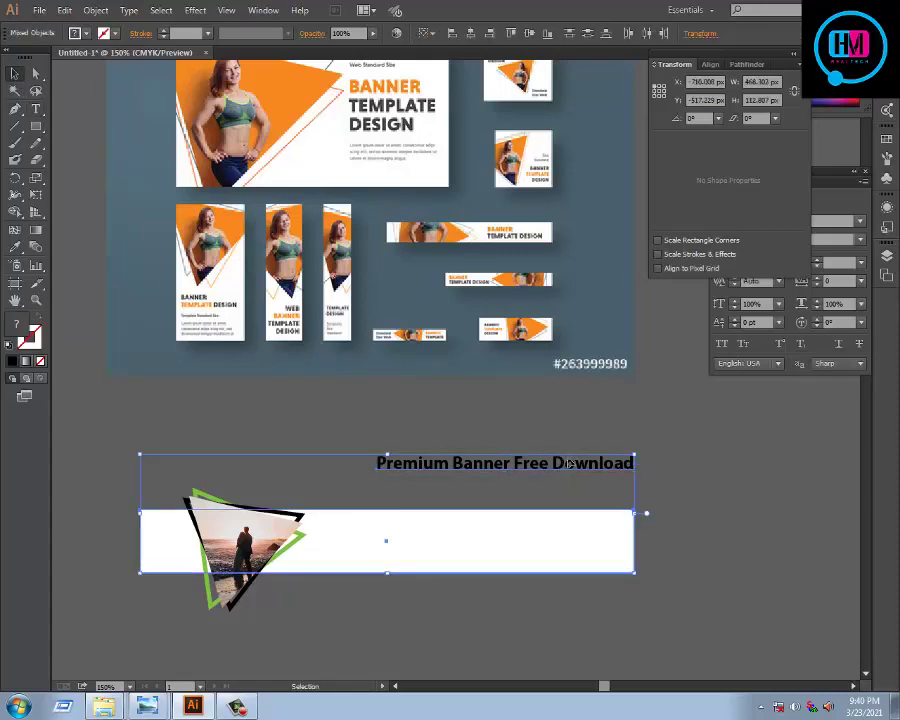
{"action": "left_click", "coordinate": [742, 518]}
{"action": "key", "text": "ctrl+z"}
{"action": "left_click", "coordinate": [733, 540]}
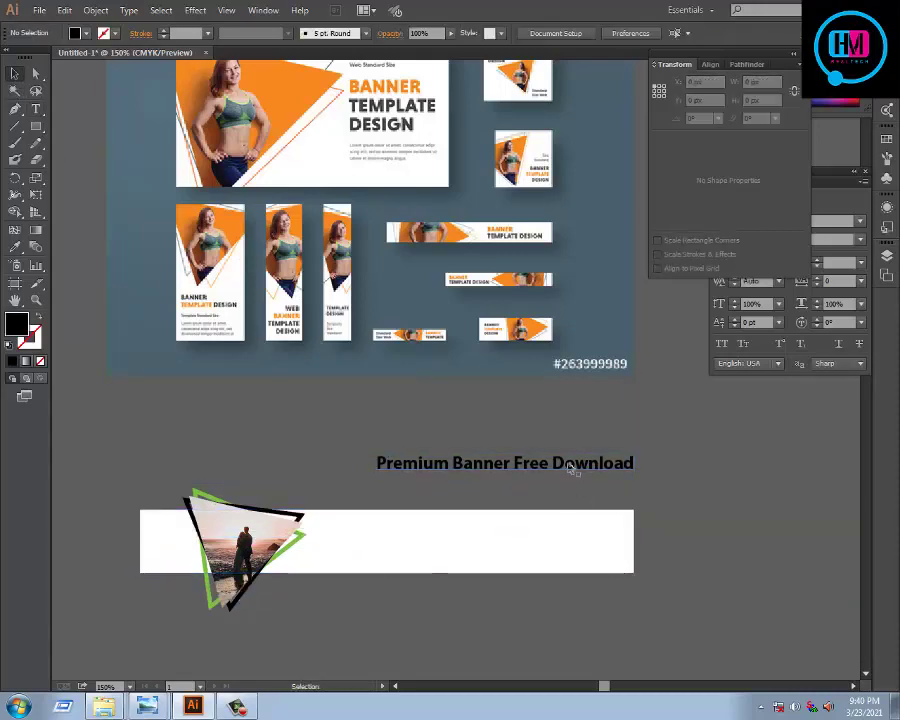
Step: Move the headline into the white banner and scale it down to about 14.45 pt
{"action": "left_click_drag", "start_coordinate": [566, 462], "coordinate": [552, 522]}
{"action": "scroll", "coordinate": [615, 540], "scroll_direction": "up", "scroll_amount": 2}
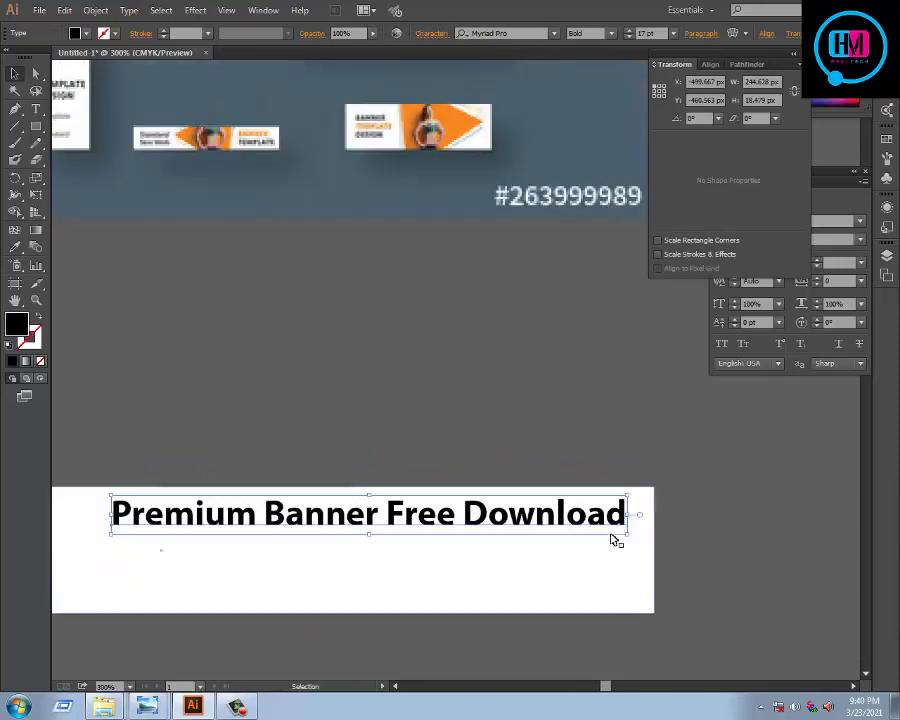
{"action": "left_click_drag", "start_coordinate": [627, 537], "coordinate": [582, 530]}
{"action": "left_click", "coordinate": [575, 440]}
{"action": "scroll", "coordinate": [575, 440], "scroll_direction": "down", "scroll_amount": 1}
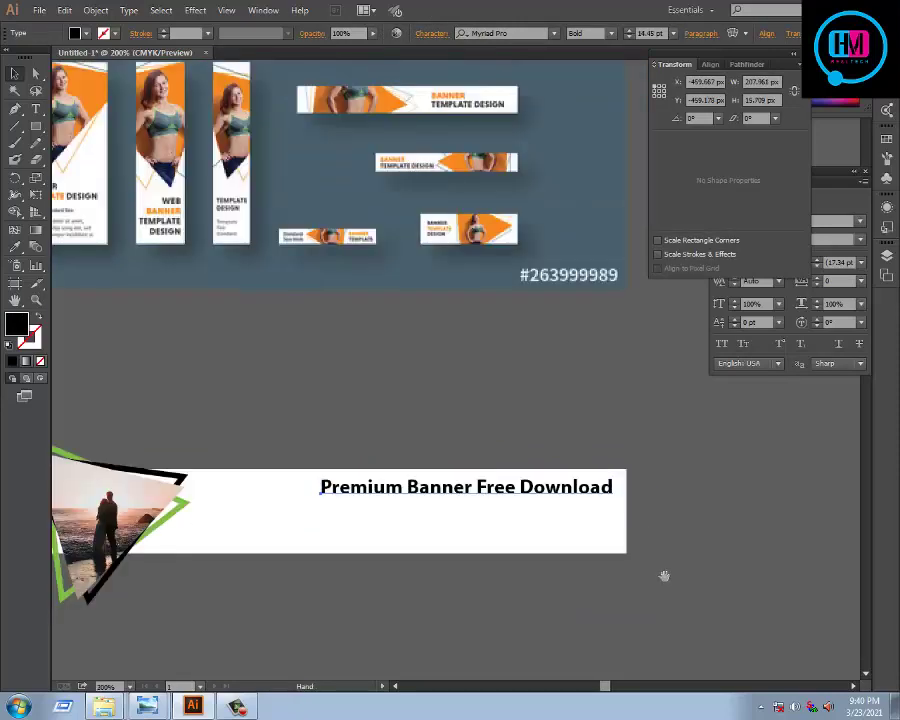
Step: Duplicate the headline just below itself and enlarge the original upper headline
{"action": "left_click", "coordinate": [663, 578]}
{"action": "mouse_move", "coordinate": [458, 490]}
{"action": "left_mouse_down"}
{"action": "mouse_move", "coordinate": [456, 524]}
{"action": "mouse_move", "coordinate": [445, 494]}
{"action": "left_mouse_up"}
{"action": "left_click", "coordinate": [451, 489]}
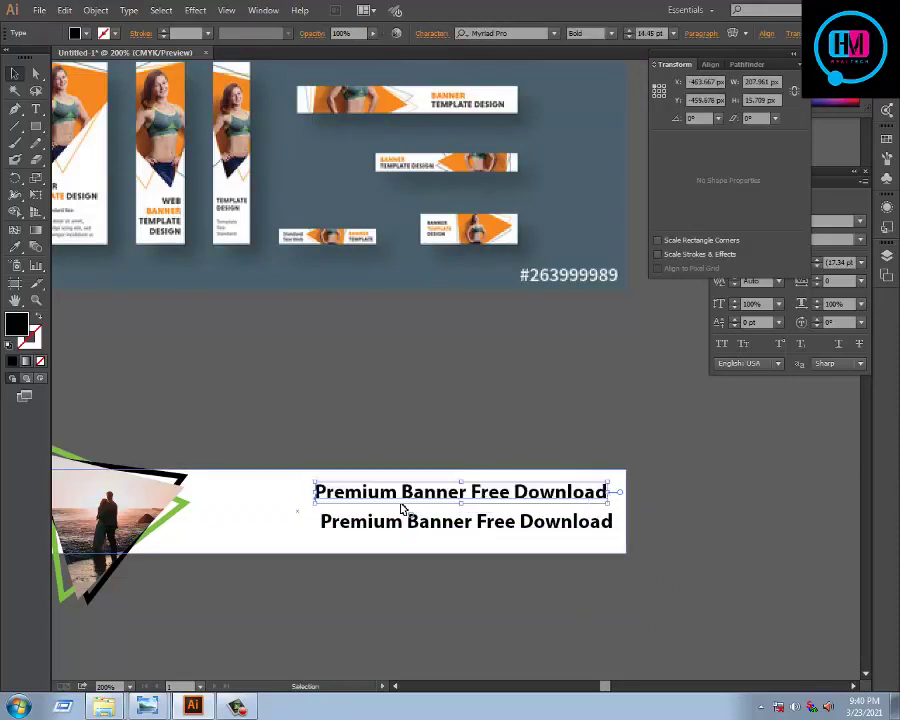
{"action": "left_click_drag", "start_coordinate": [314, 490], "coordinate": [265, 505]}
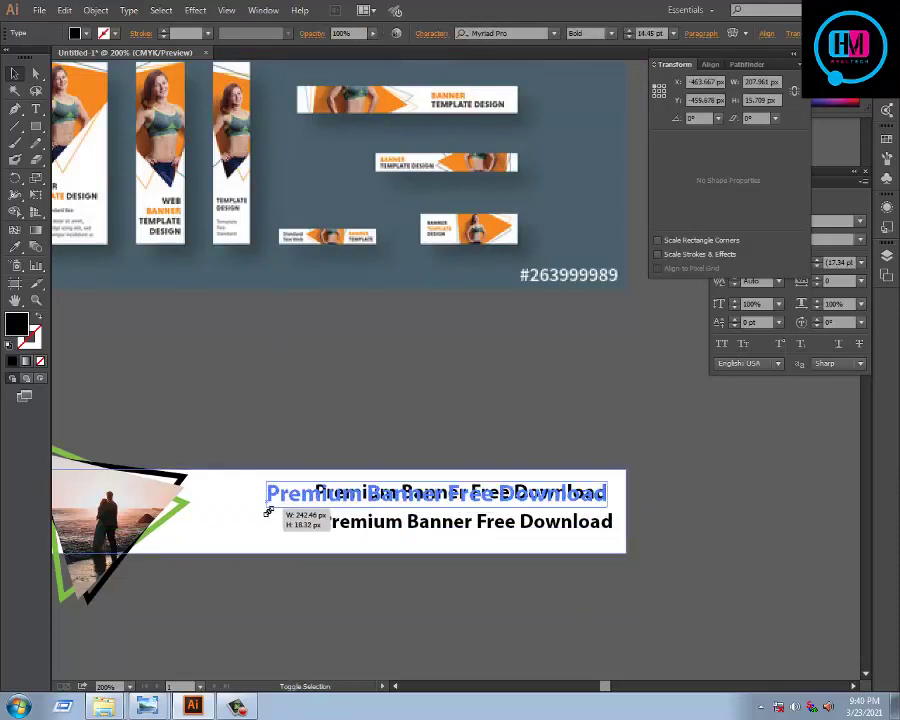
{"action": "left_click", "coordinate": [508, 530]}
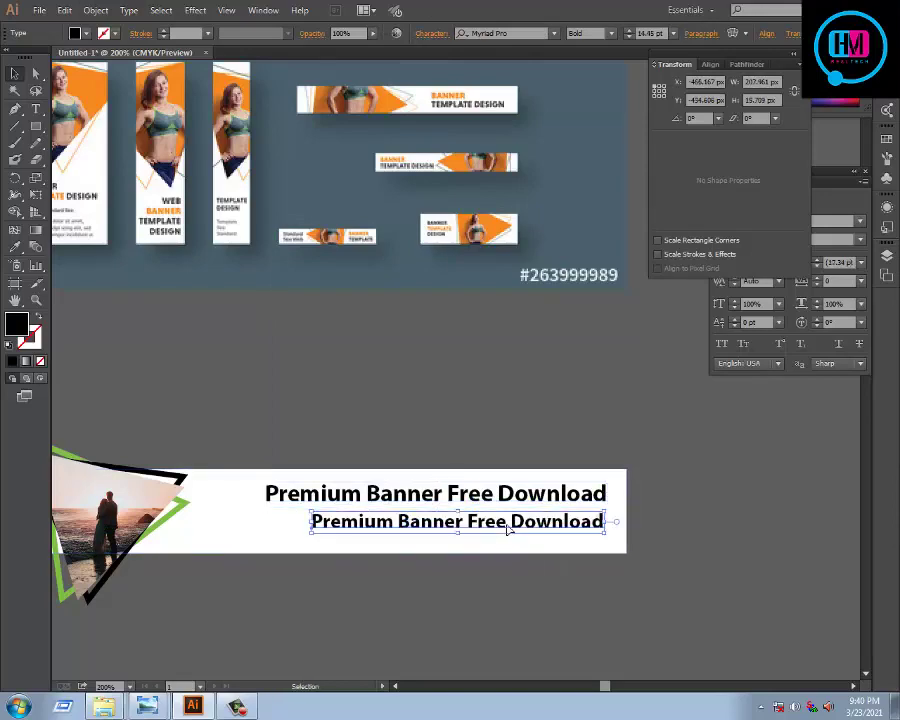
{"action": "left_click", "coordinate": [611, 33]}
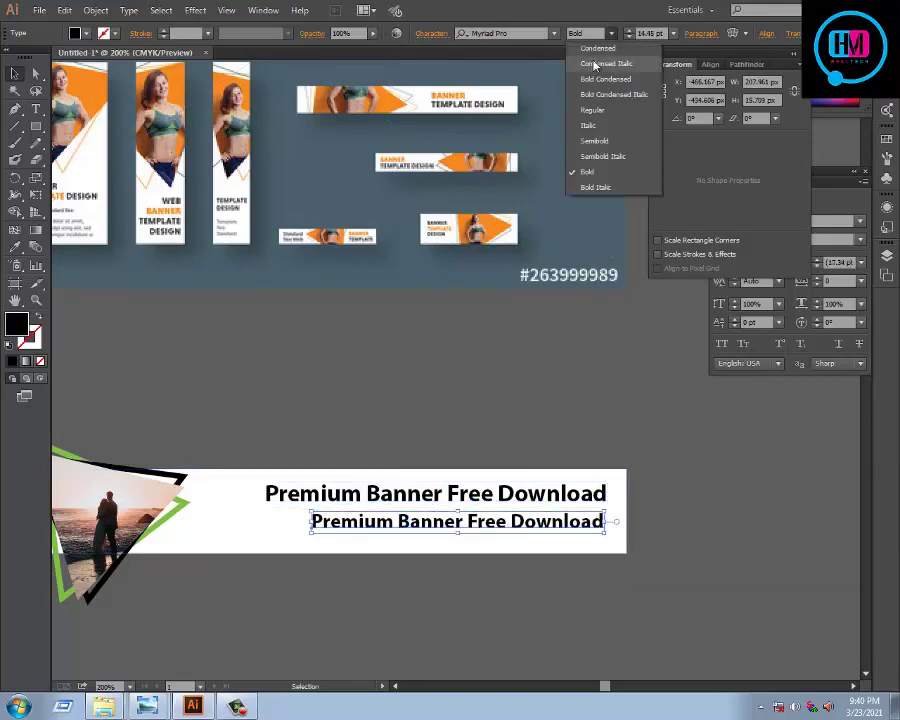
{"action": "left_click", "coordinate": [595, 44]}
{"action": "mouse_move", "coordinate": [477, 528]}
{"action": "left_mouse_down"}
{"action": "mouse_move", "coordinate": [487, 524]}
{"action": "mouse_move", "coordinate": [260, 538]}
{"action": "left_mouse_up"}
{"action": "double_click", "coordinate": [500, 517]}
{"action": "type", "text": "wwww"}
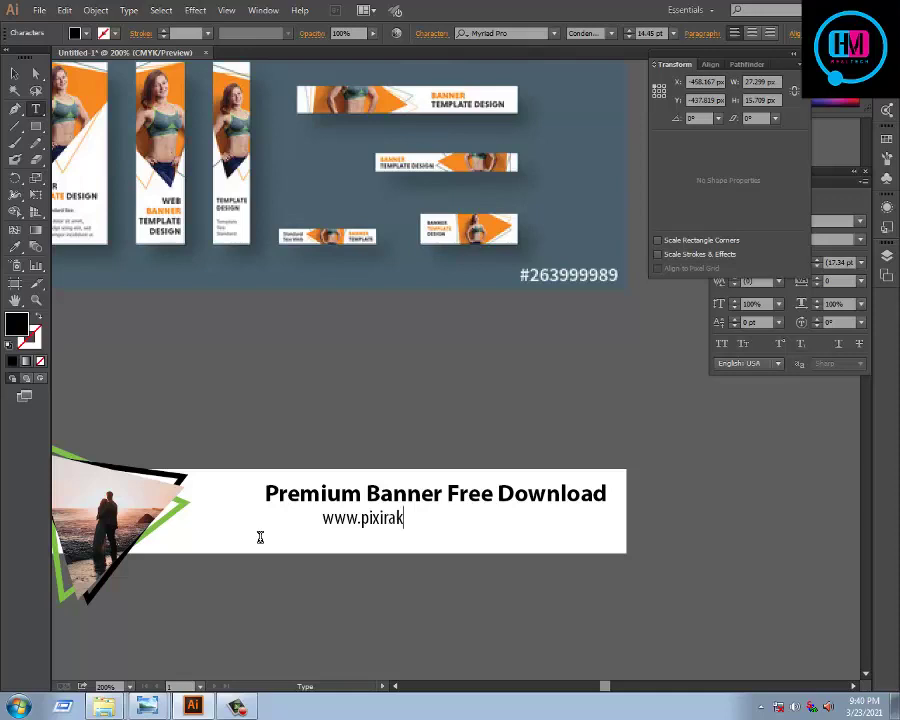
{"action": "key", "text": "Escape"}
{"action": "left_click_drag", "start_coordinate": [427, 525], "coordinate": [489, 532]}
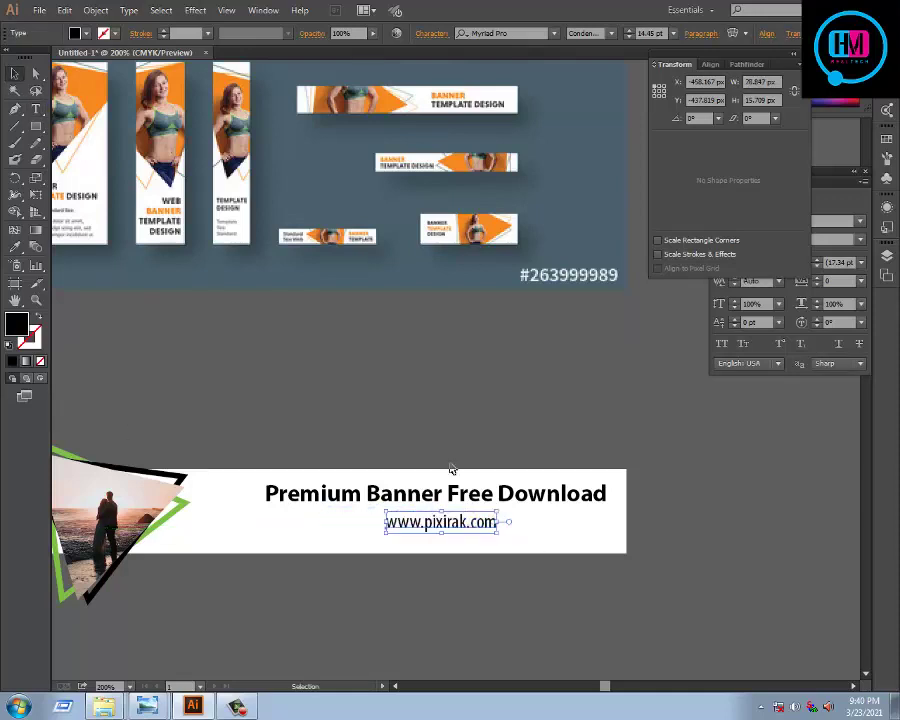
{"action": "left_click", "coordinate": [422, 402]}
Step: Zoom out and pan around the other banners, returning to the horizontal banner
{"action": "key", "text": "ctrl+minus"}
{"action": "left_click_drag", "start_coordinate": [416, 396], "coordinate": [412, 445]}
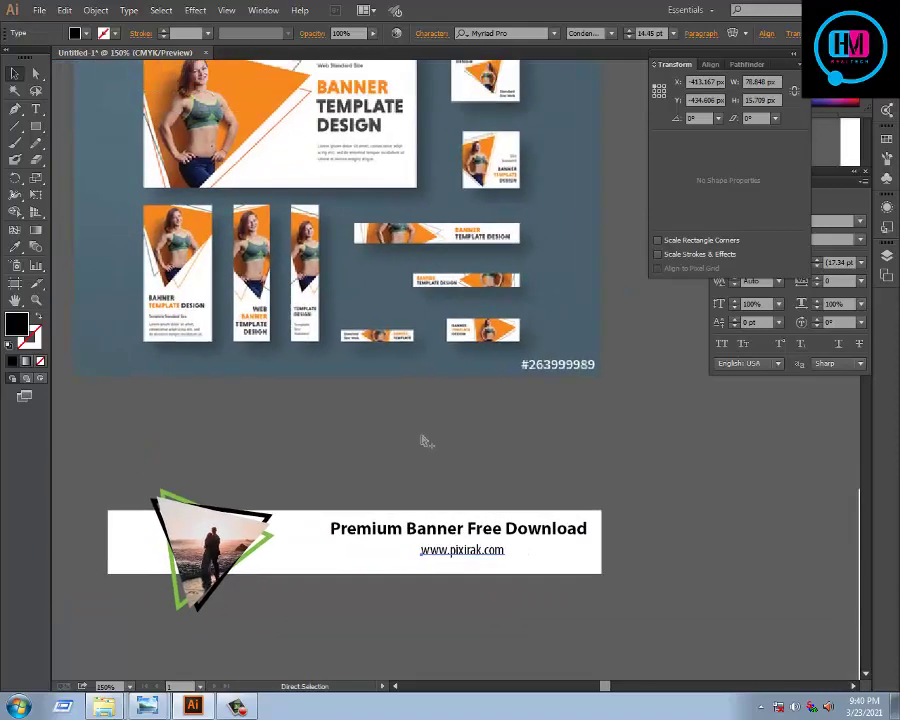
{"action": "scroll", "coordinate": [422, 436], "scroll_direction": "down", "scroll_amount": 1}
{"action": "scroll", "coordinate": [422, 436], "scroll_direction": "down", "scroll_amount": 1}
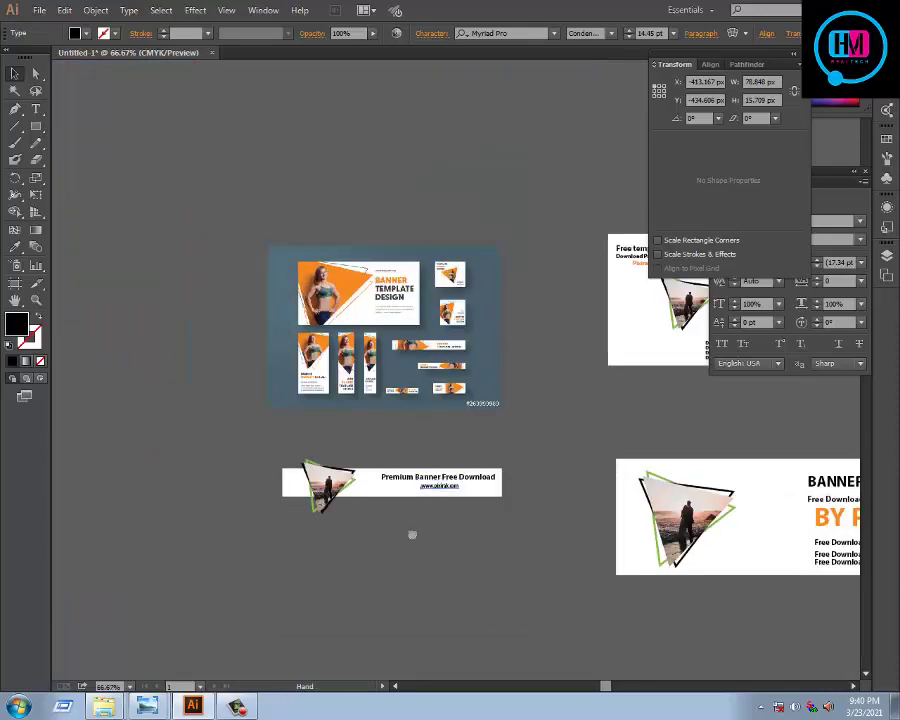
{"action": "mouse_move", "coordinate": [412, 535]}
{"action": "left_mouse_down"}
{"action": "mouse_move", "coordinate": [267, 599]}
{"action": "mouse_move", "coordinate": [167, 591]}
{"action": "mouse_move", "coordinate": [340, 588]}
{"action": "left_mouse_up"}
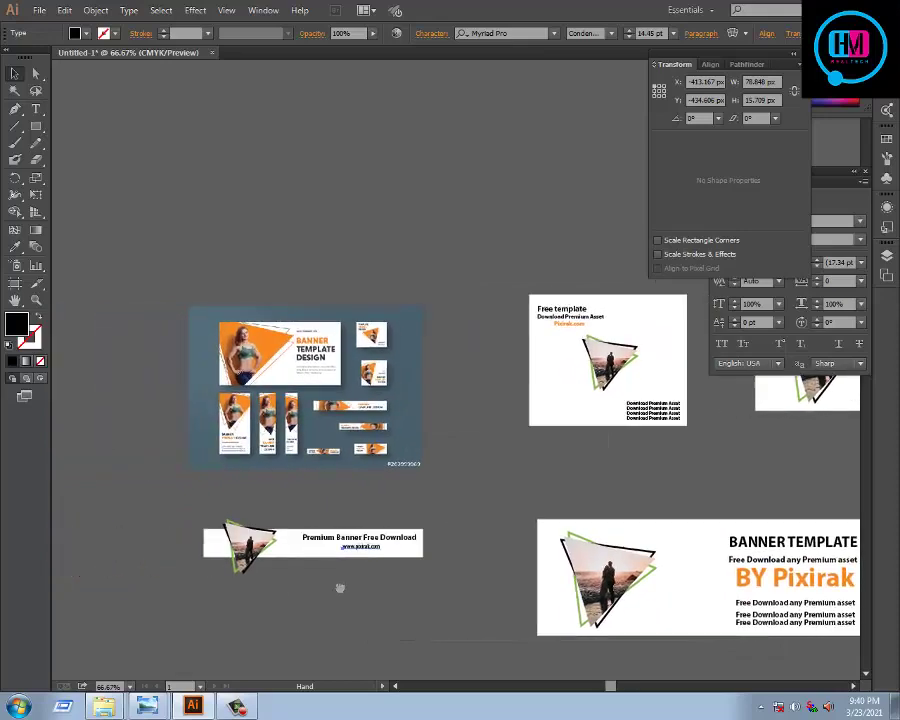
{"action": "scroll", "coordinate": [298, 570], "scroll_direction": "up", "scroll_amount": 3}
{"action": "left_click_drag", "start_coordinate": [231, 563], "coordinate": [399, 571]}
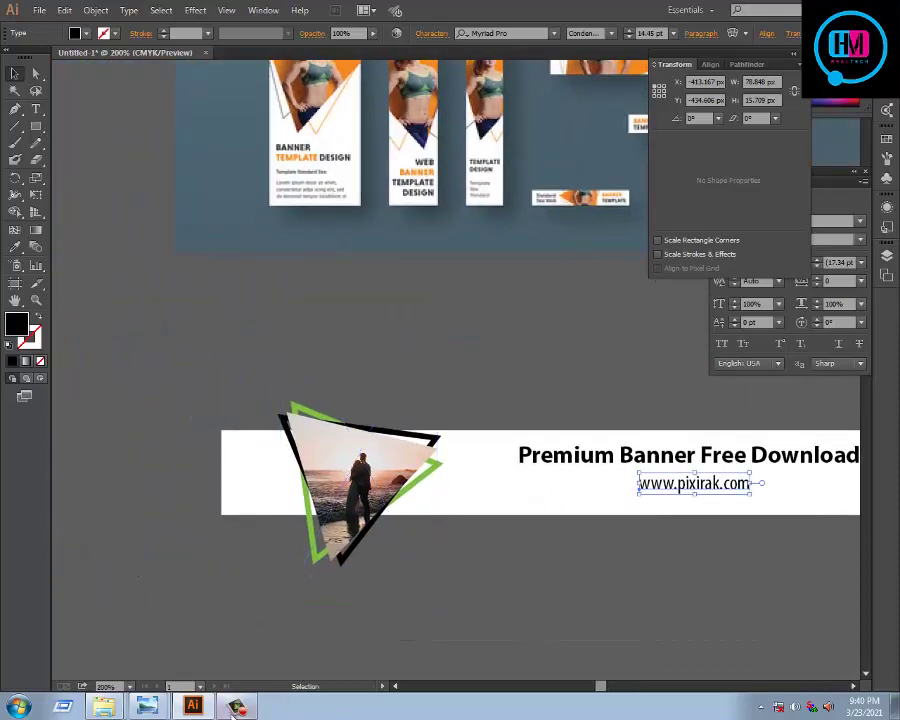
{"action": "left_click", "coordinate": [290, 551]}
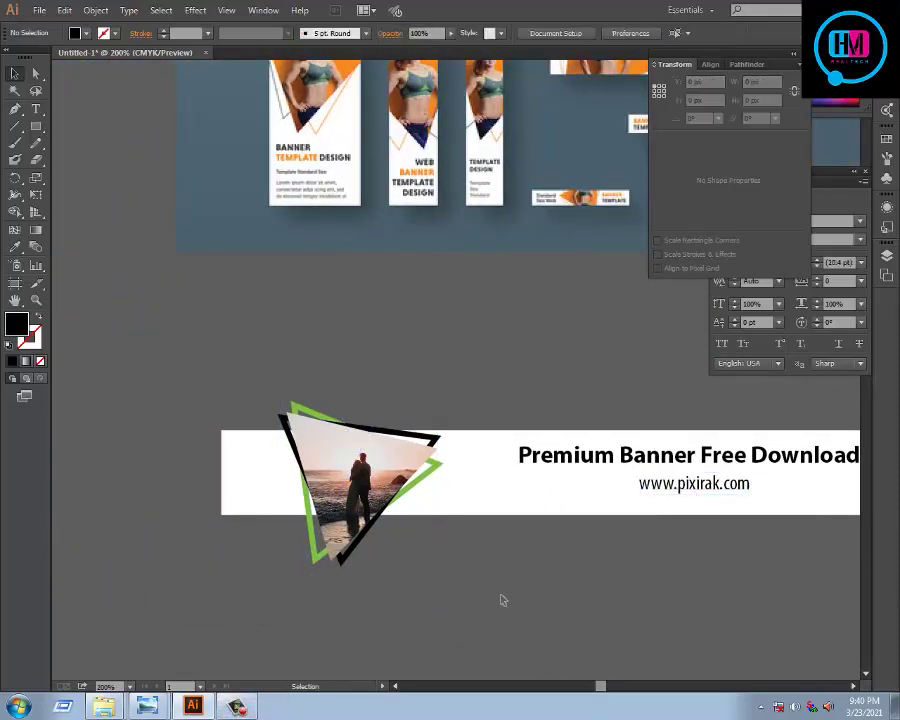
{"action": "left_click", "coordinate": [36, 126]}
{"action": "left_click_drag", "start_coordinate": [161, 316], "coordinate": [543, 430]}
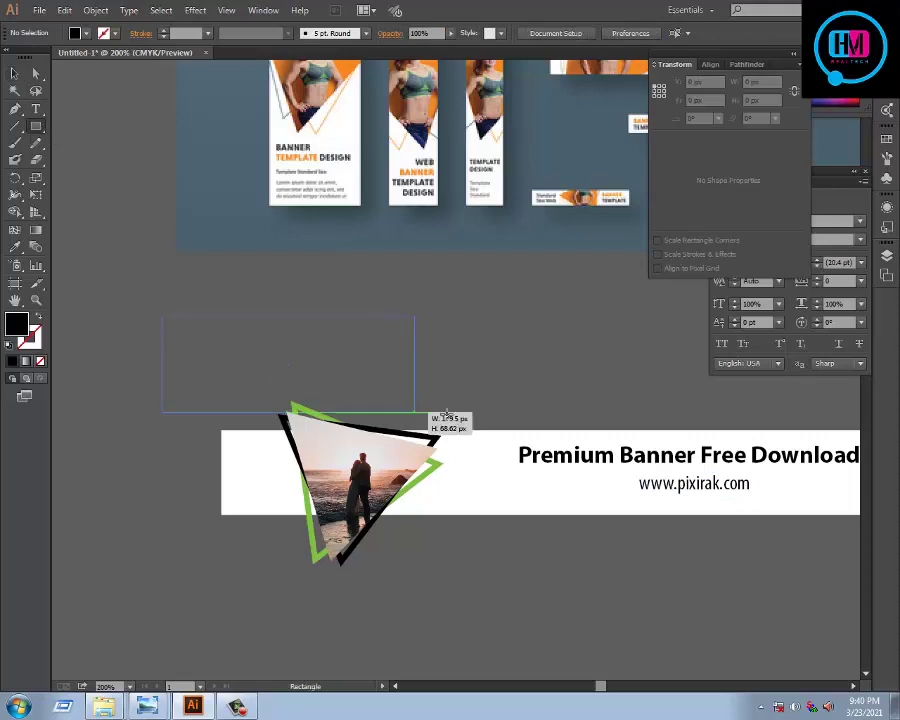
{"action": "key", "text": "ctrl+a"}
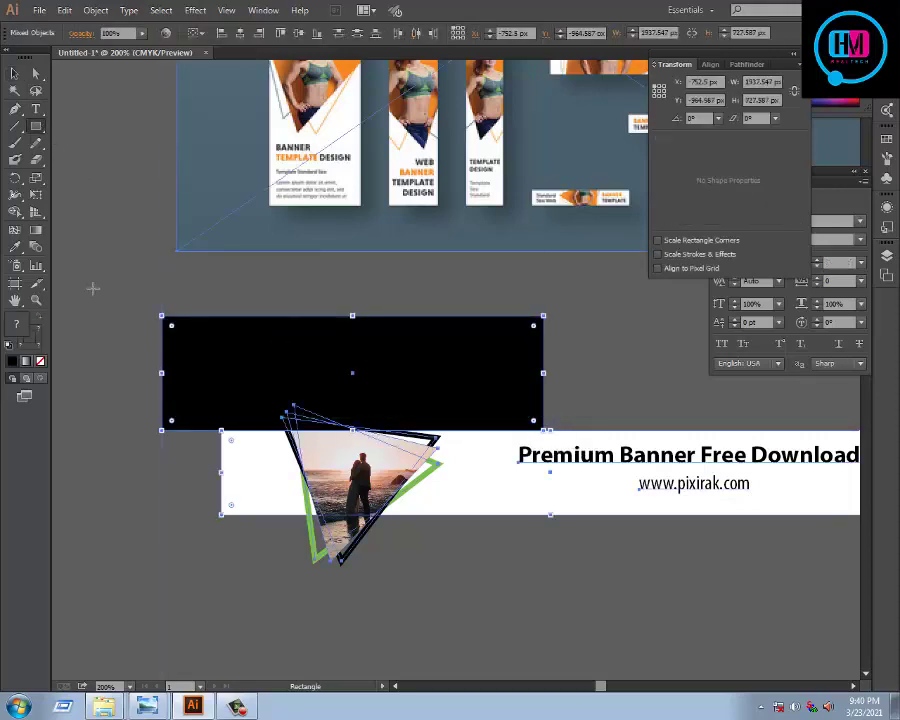
{"action": "key", "text": "shift+m"}
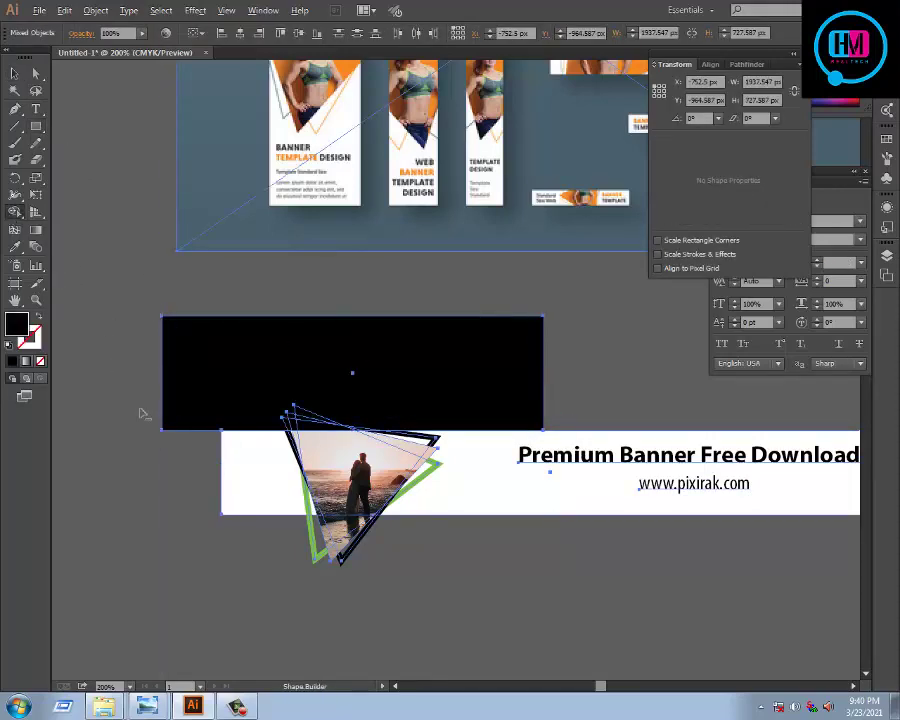
{"action": "left_click", "coordinate": [180, 405], "text": "alt"}
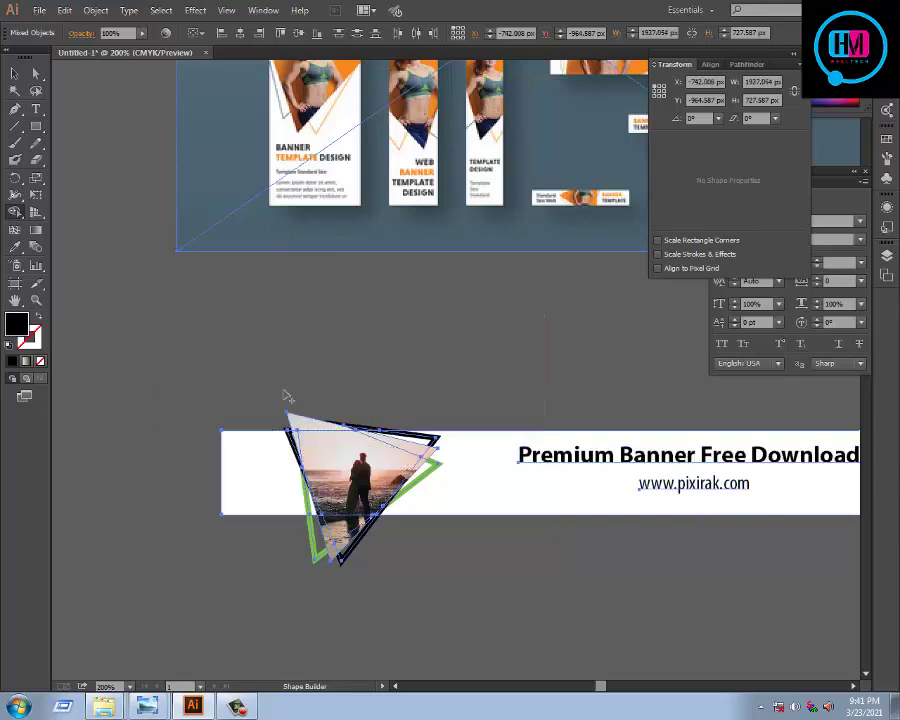
{"action": "left_click", "coordinate": [14, 73]}
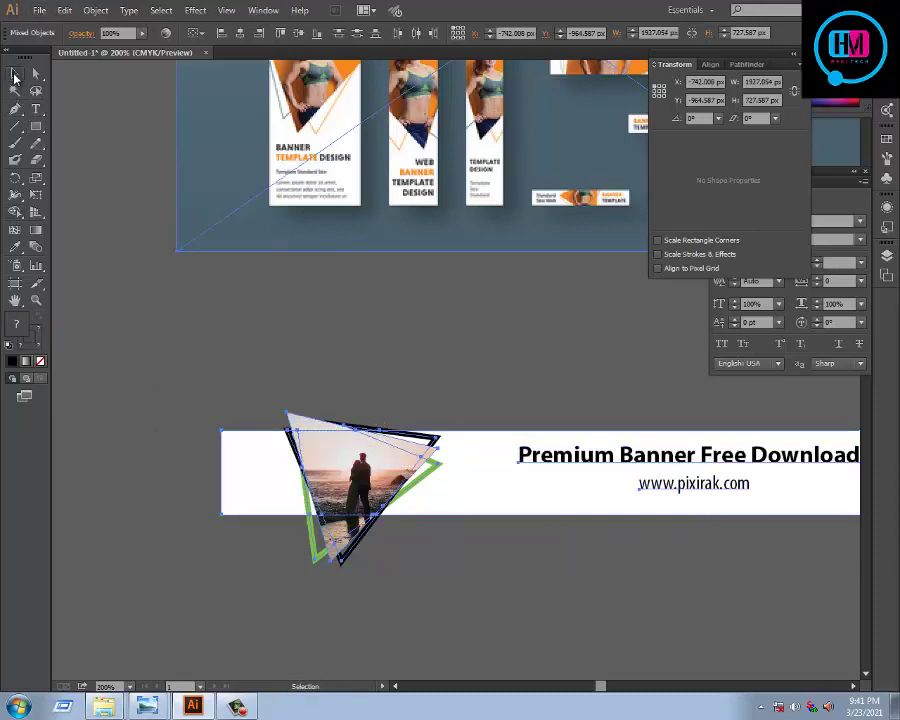
{"action": "left_click", "coordinate": [168, 322]}
{"action": "left_click", "coordinate": [364, 383], "text": "ctrl"}
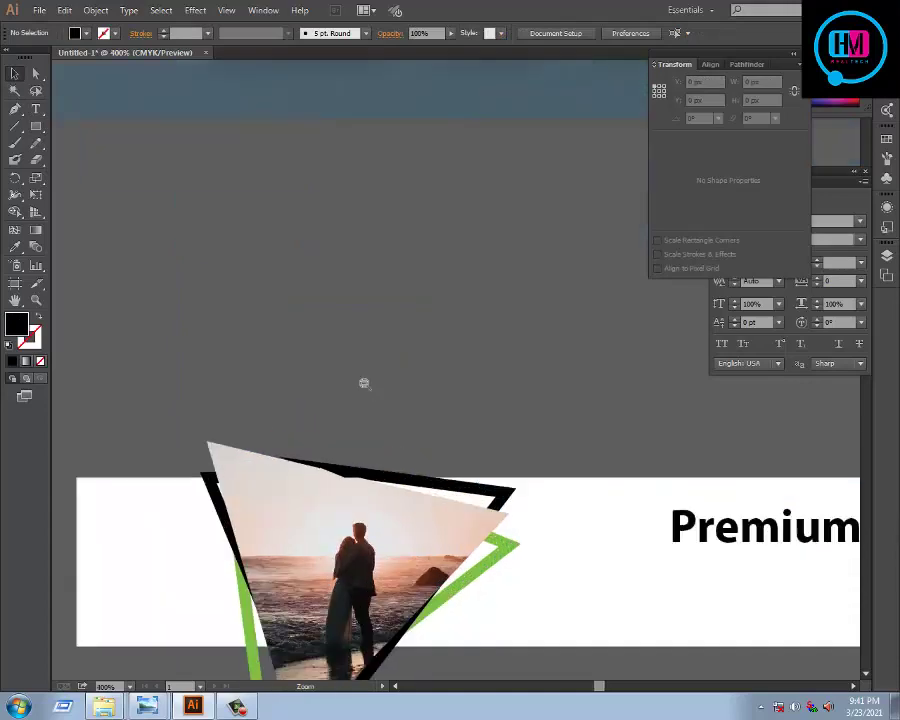
{"action": "left_click_drag", "start_coordinate": [381, 442], "coordinate": [407, 275]}
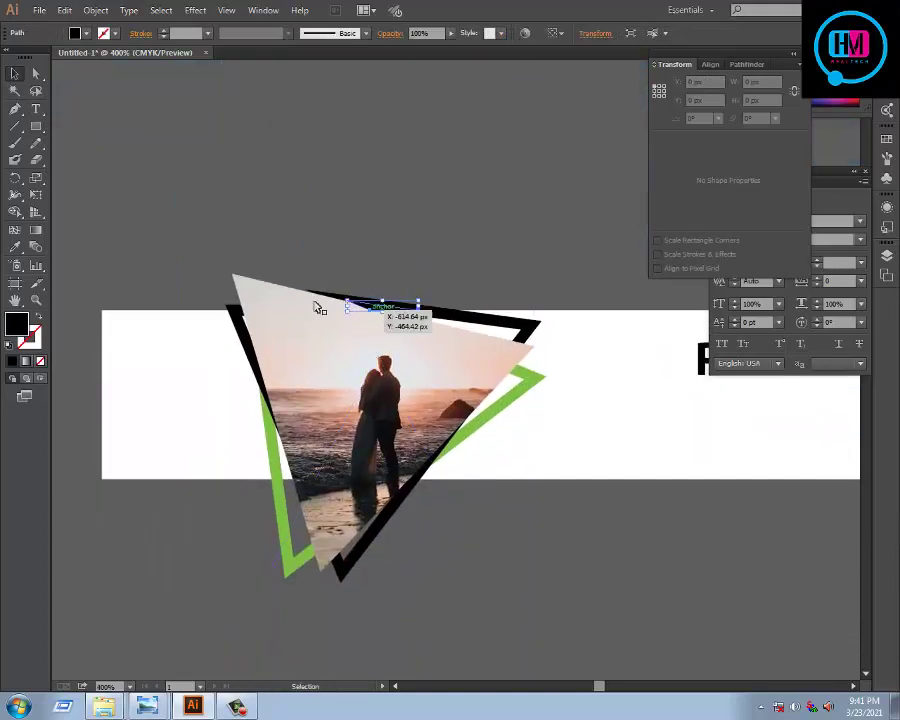
{"action": "mouse_move", "coordinate": [237, 268]}
{"action": "left_mouse_down"}
{"action": "mouse_move", "coordinate": [470, 542]}
{"action": "mouse_move", "coordinate": [489, 644]}
{"action": "left_mouse_up"}
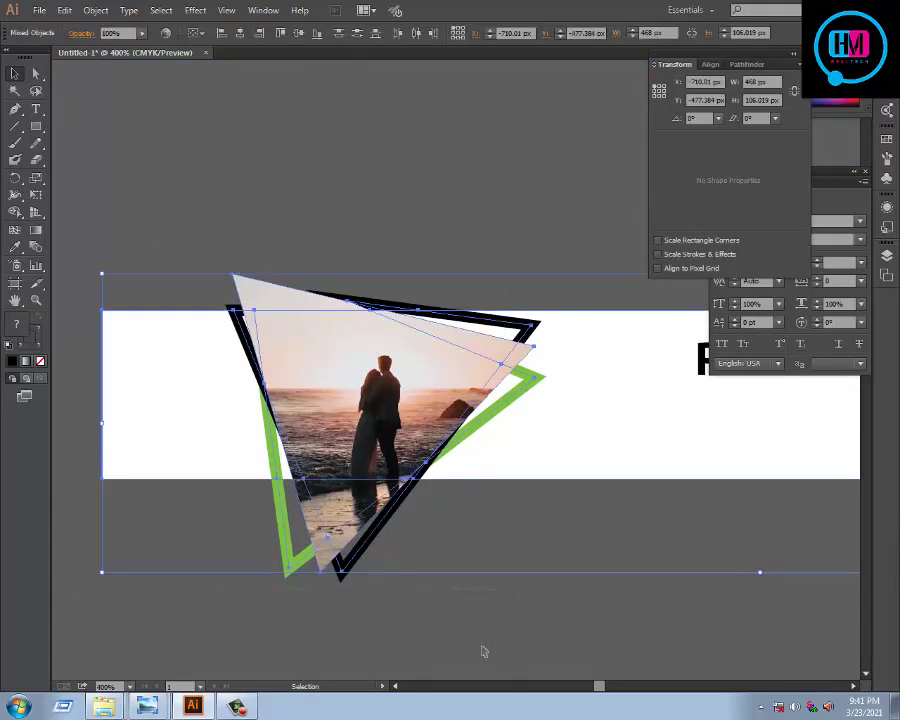
{"action": "right_click", "coordinate": [349, 324]}
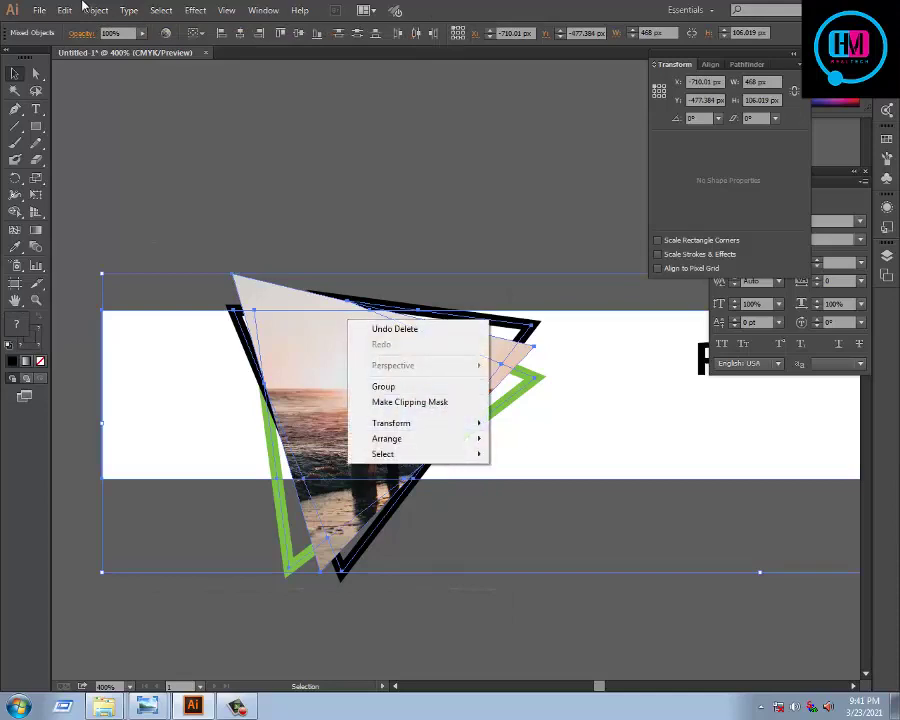
{"action": "left_click", "coordinate": [85, 8]}
{"action": "left_click", "coordinate": [141, 162]}
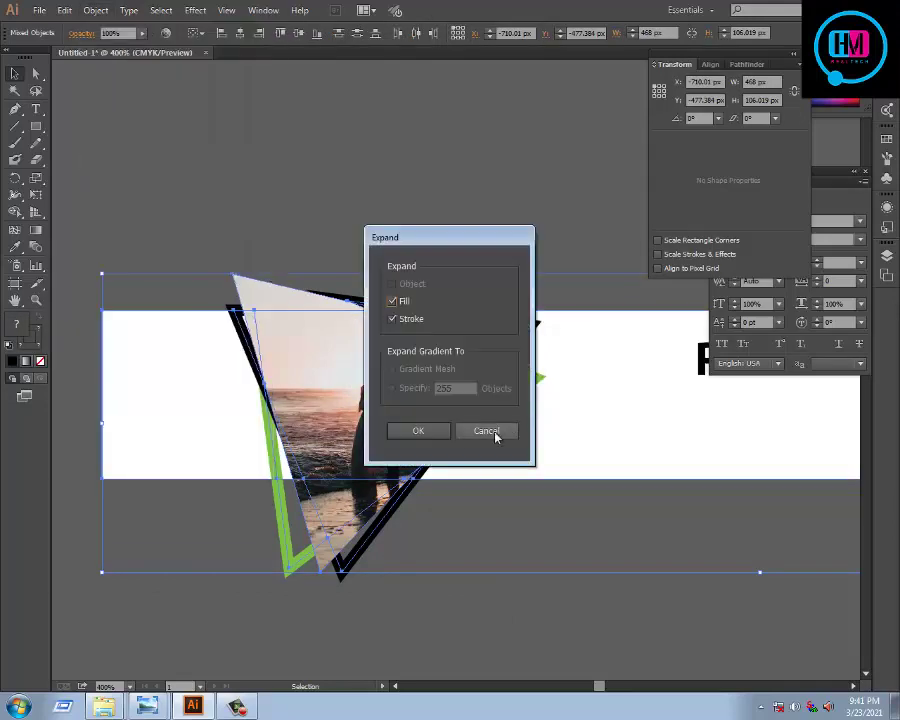
{"action": "left_click", "coordinate": [487, 431]}
{"action": "left_click", "coordinate": [90, 214]}
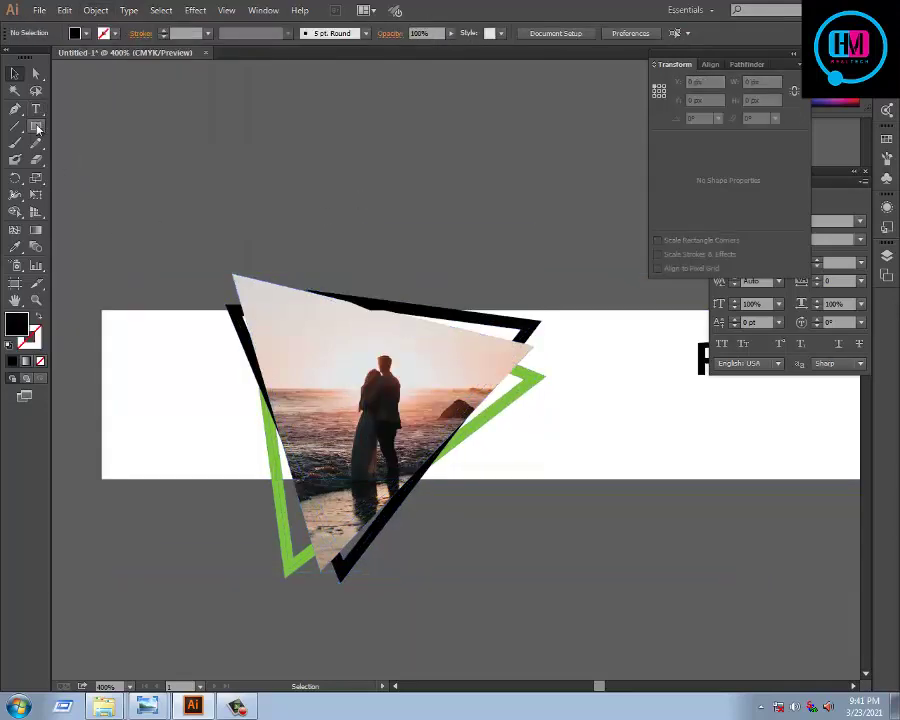
Step: Draw a rectangle above the banner and delete that region with the Shape Builder
{"action": "left_click", "coordinate": [37, 128]}
{"action": "left_click_drag", "start_coordinate": [142, 156], "coordinate": [602, 310]}
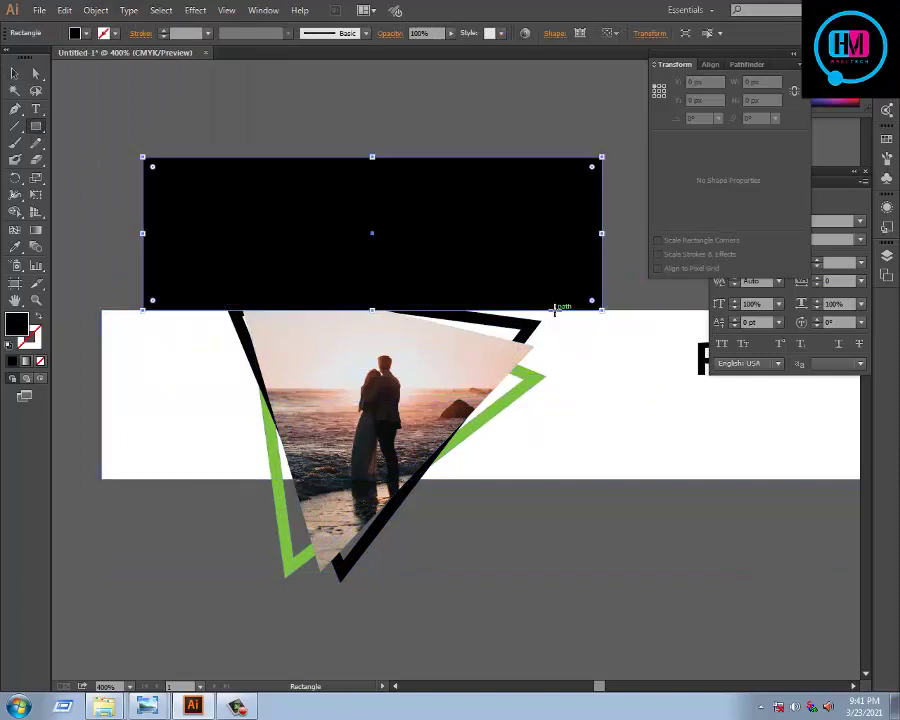
{"action": "key", "text": "ctrl+a"}
{"action": "left_click", "coordinate": [15, 212]}
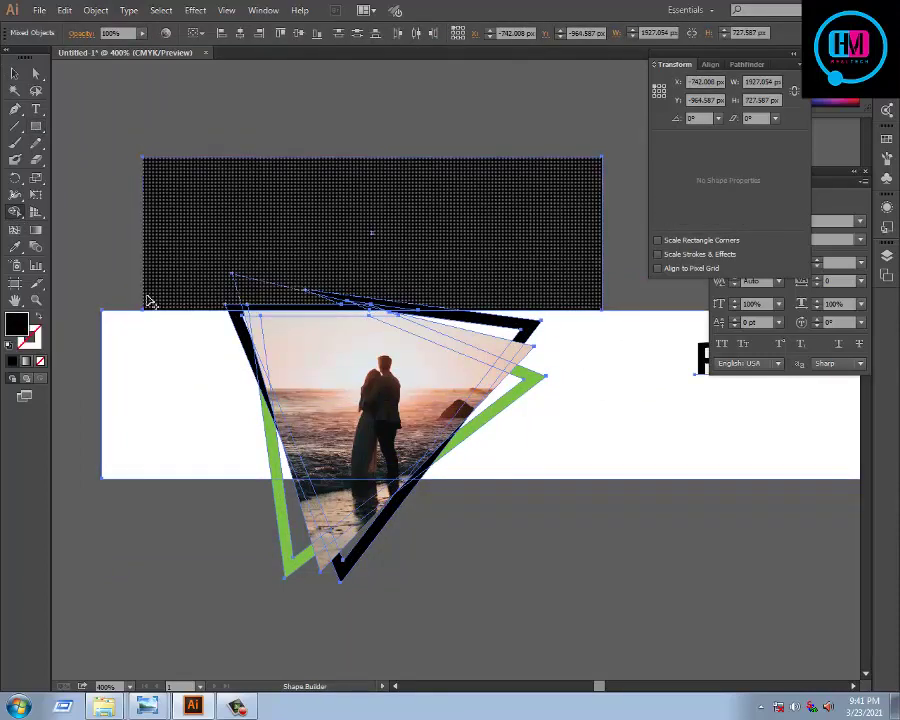
{"action": "left_click", "coordinate": [317, 298], "text": "alt"}
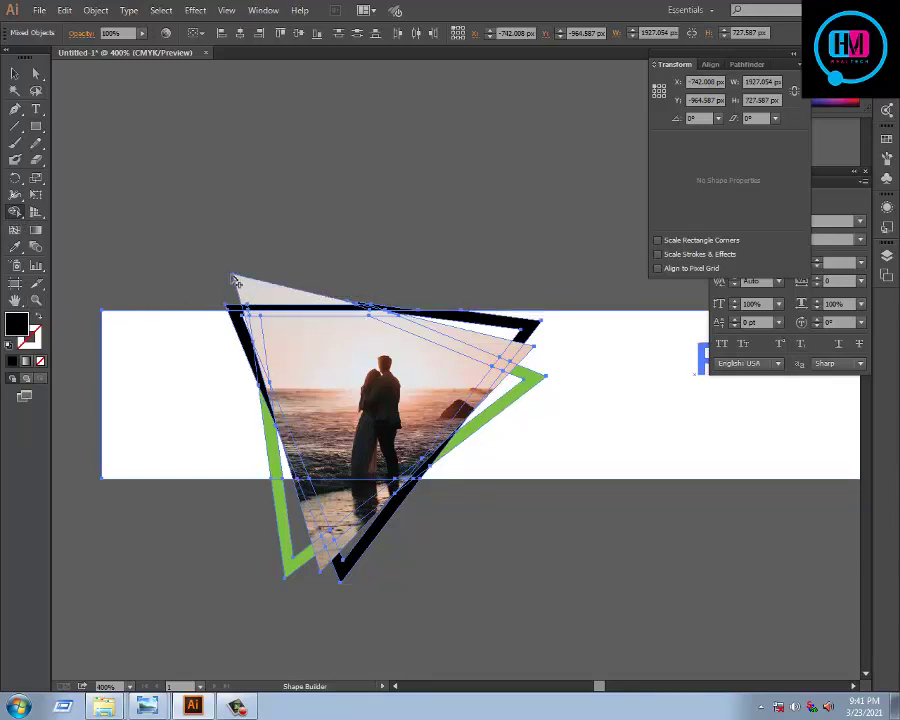
{"action": "left_click", "coordinate": [15, 73]}
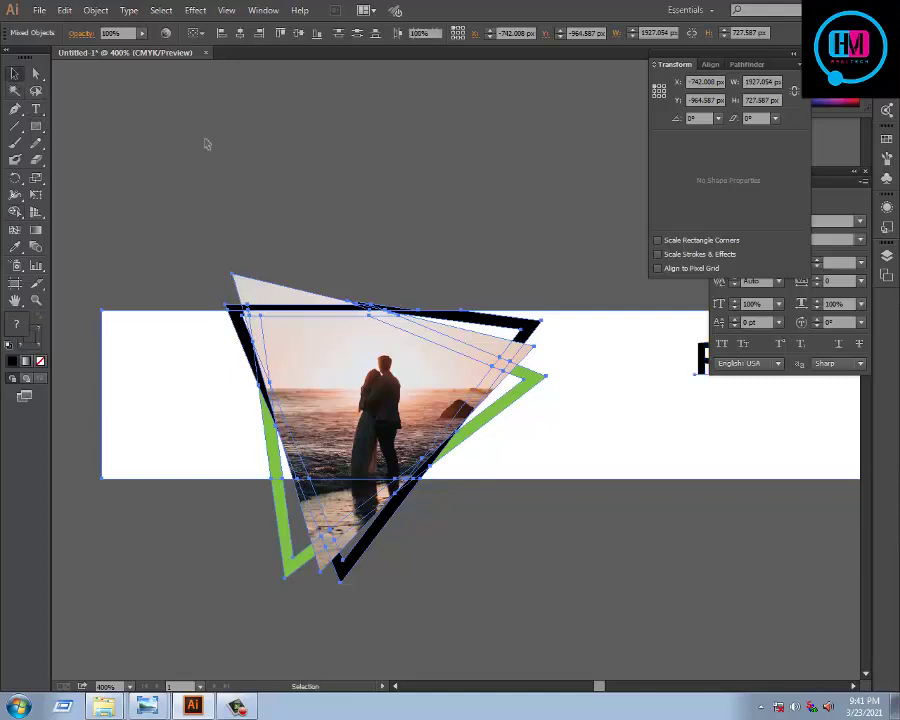
{"action": "left_click", "coordinate": [341, 262]}
{"action": "left_click", "coordinate": [283, 298]}
{"action": "left_click", "coordinate": [374, 220]}
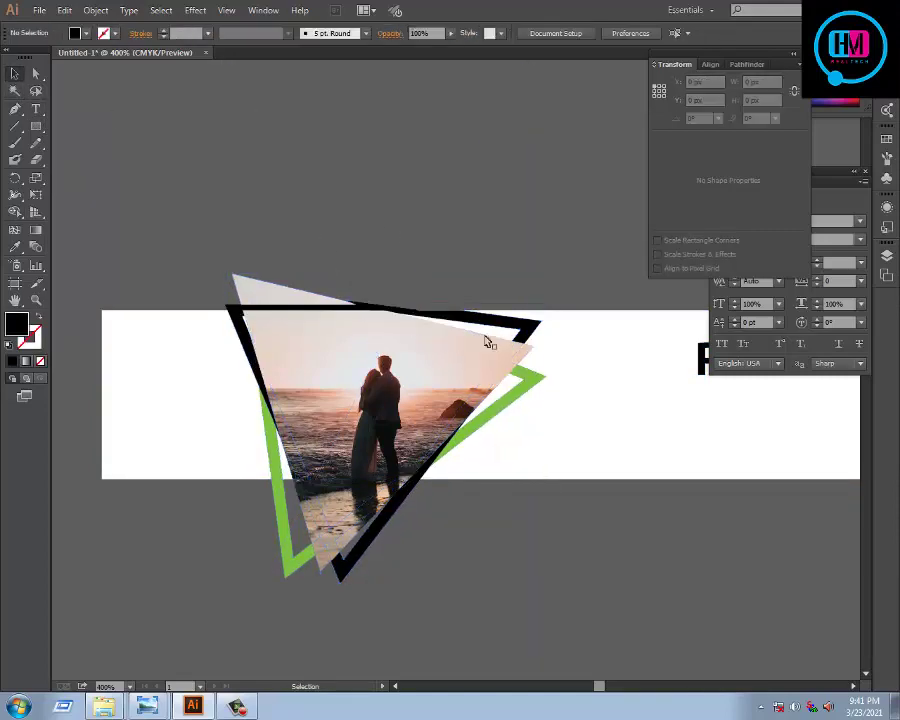
{"action": "left_click_drag", "start_coordinate": [497, 588], "coordinate": [484, 432]}
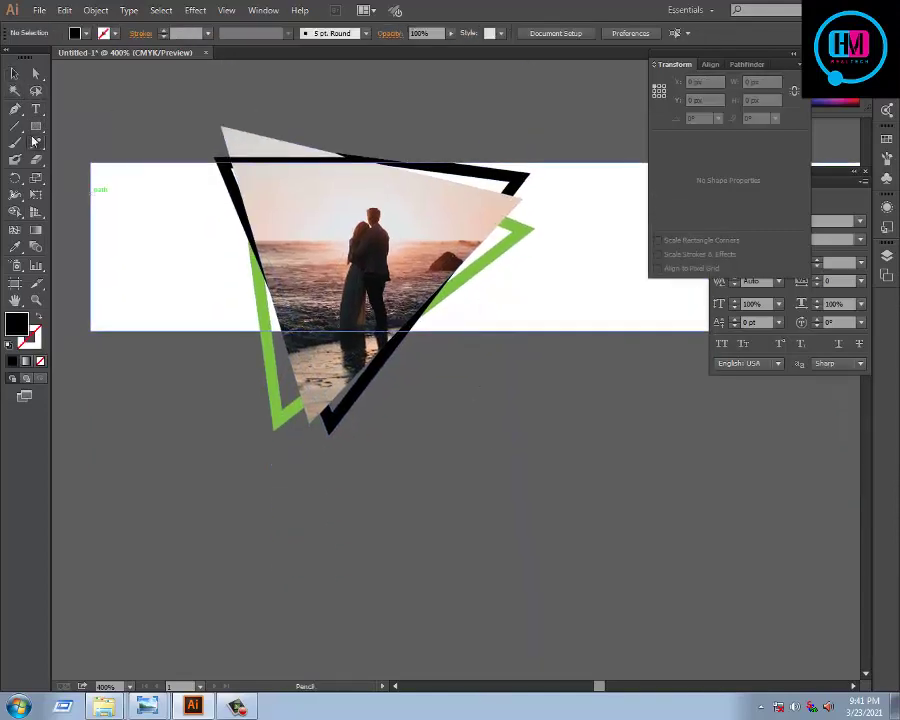
Step: Draw a rectangle below the banner and Shape Builder-delete the outline parts hanging beneath it
{"action": "left_click", "coordinate": [36, 126]}
{"action": "left_click_drag", "start_coordinate": [86, 610], "coordinate": [516, 330]}
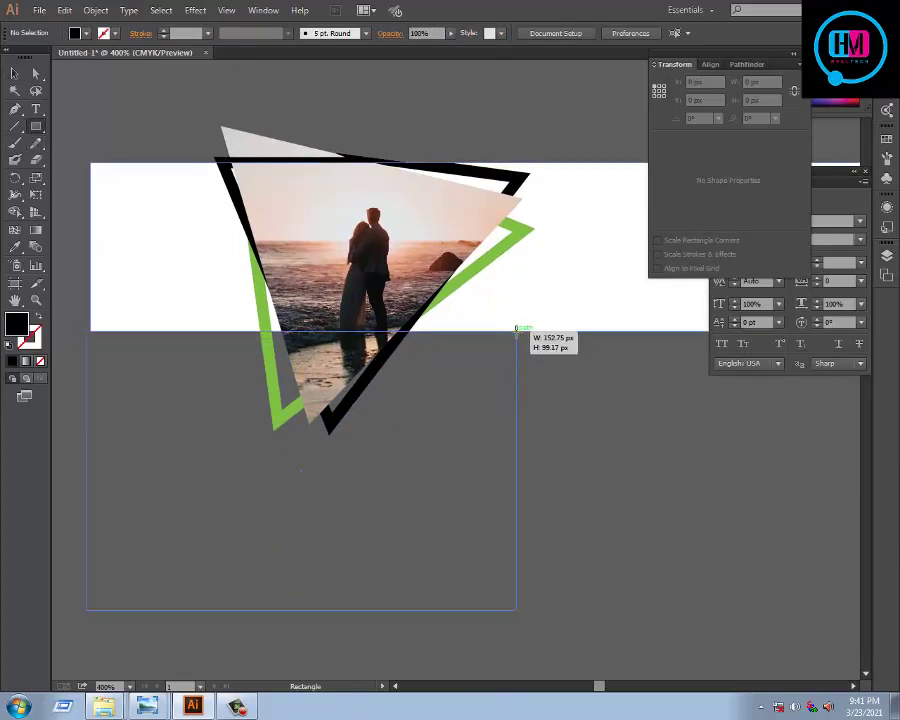
{"action": "key", "text": "ctrl+a"}
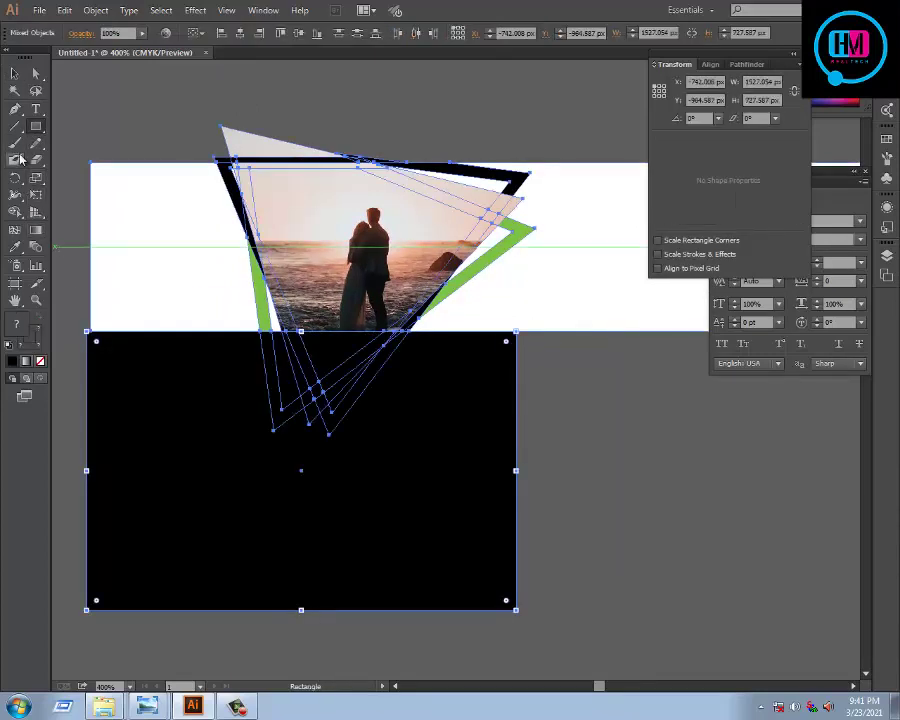
{"action": "left_click", "coordinate": [16, 212]}
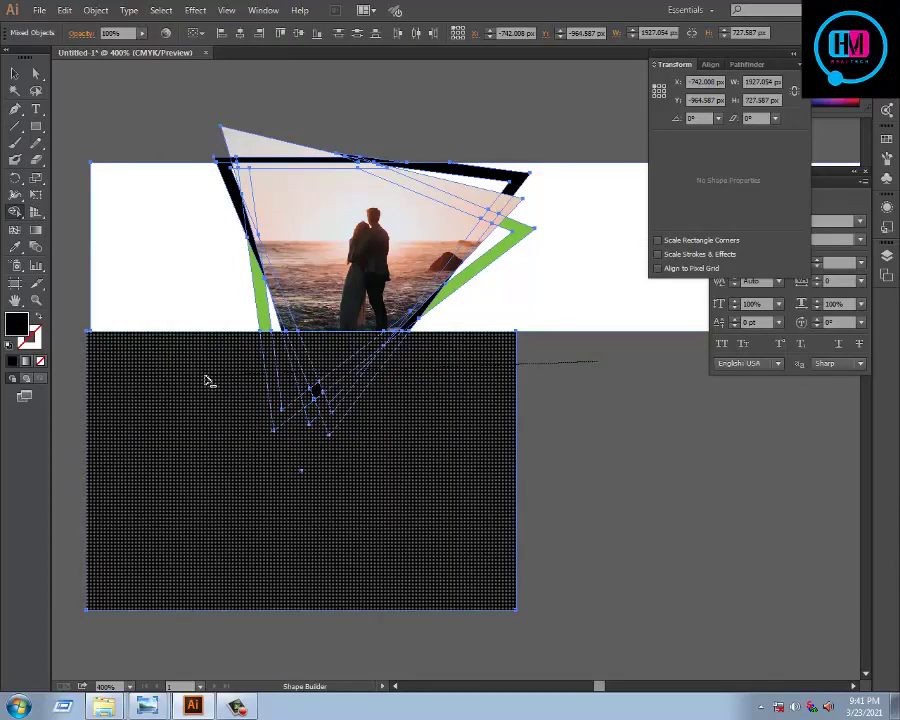
{"action": "left_click", "coordinate": [209, 378], "text": "alt"}
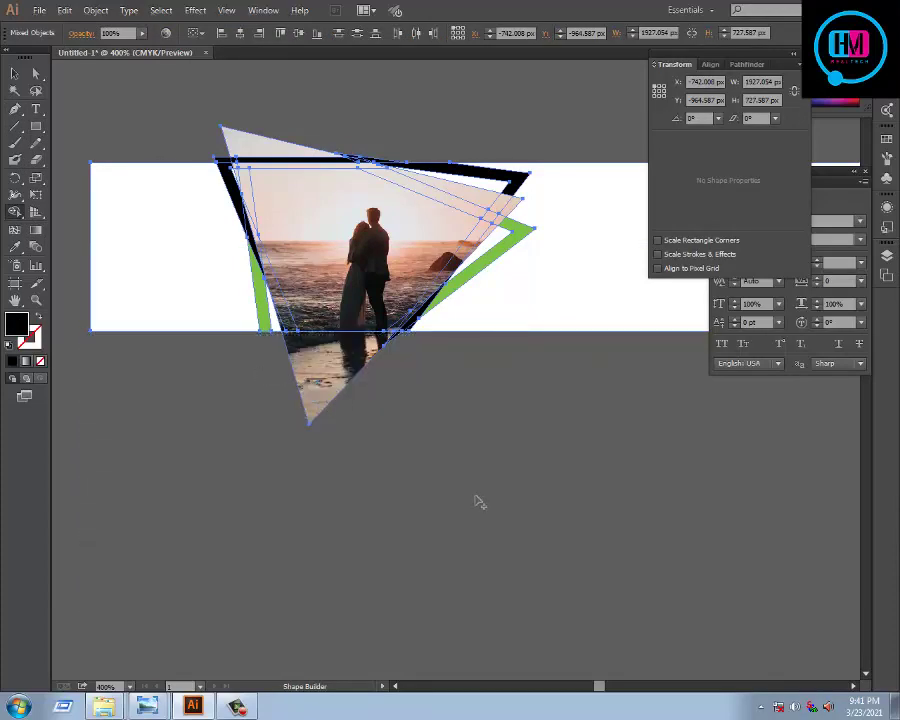
{"action": "left_click", "coordinate": [14, 73]}
{"action": "left_click", "coordinate": [185, 434]}
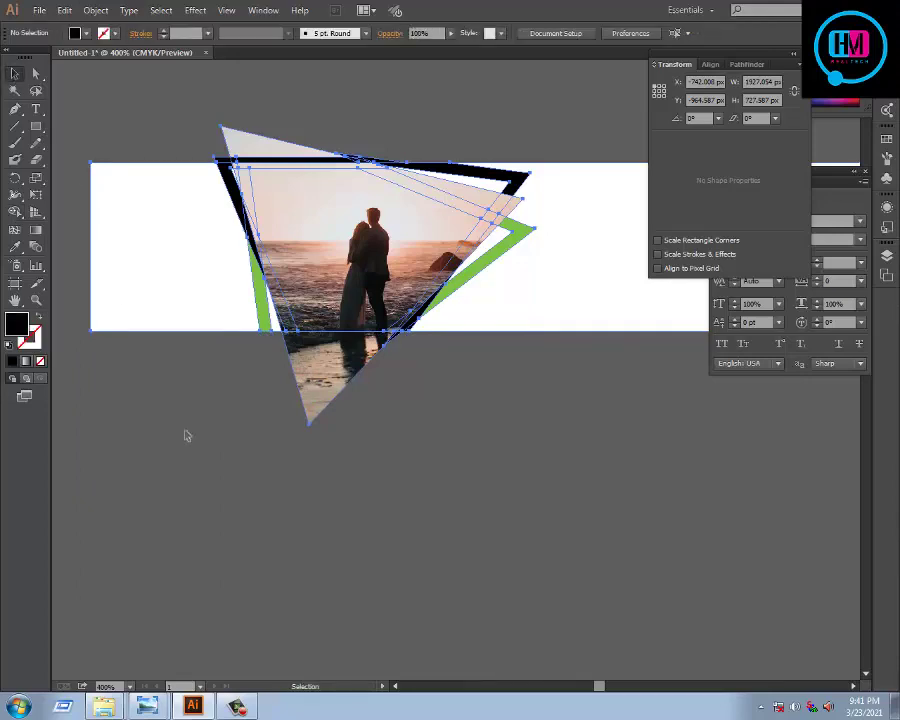
Step: Enter the triangle group to select the clipped photo, then exit group editing
{"action": "scroll", "coordinate": [318, 474], "scroll_direction": "up", "scroll_amount": 2}
{"action": "key", "text": "ctrl+a"}
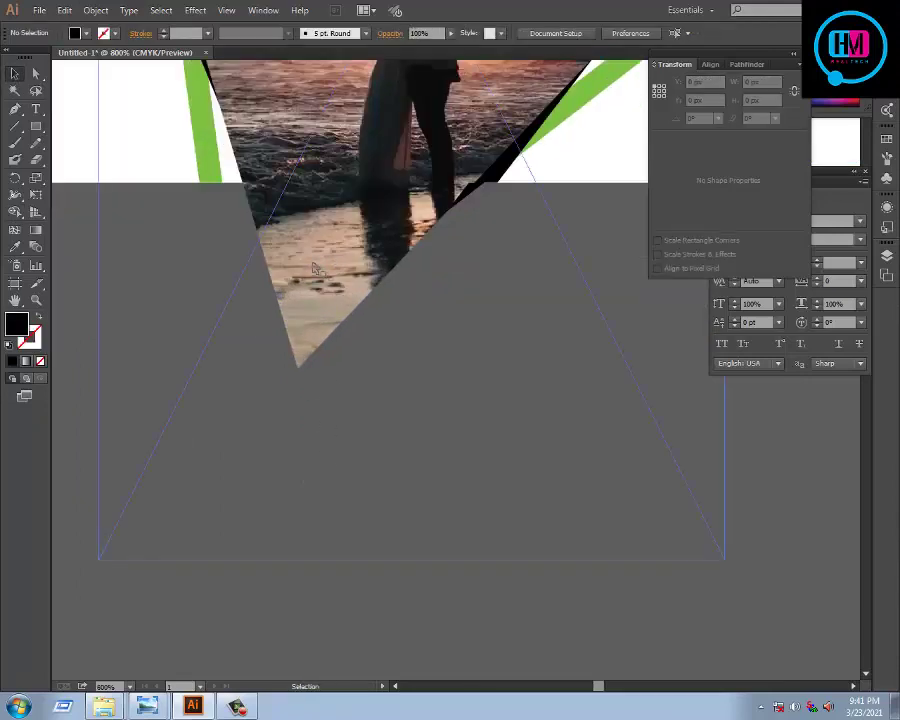
{"action": "scroll", "coordinate": [498, 366], "scroll_direction": "up", "scroll_amount": 2}
{"action": "key", "text": "ctrl+a"}
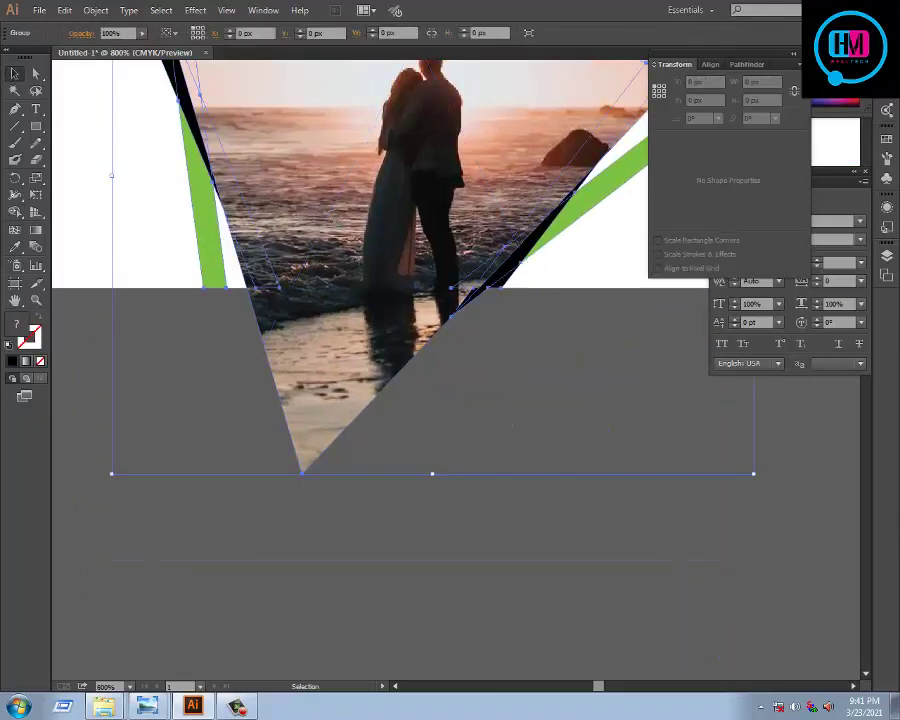
{"action": "double_click", "coordinate": [243, 170]}
{"action": "left_click", "coordinate": [243, 170]}
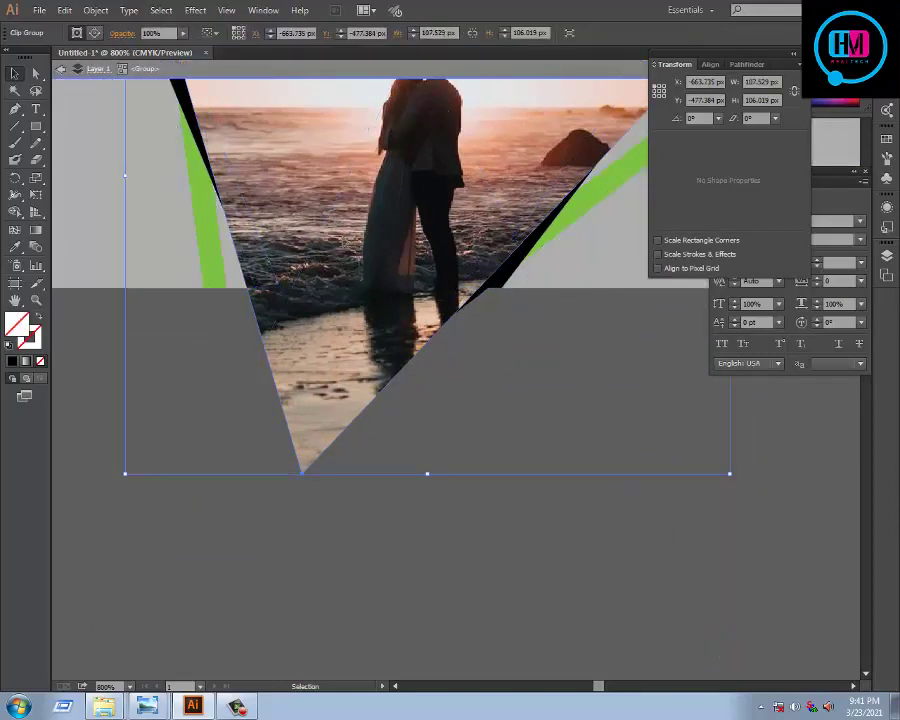
{"action": "double_click", "coordinate": [405, 582]}
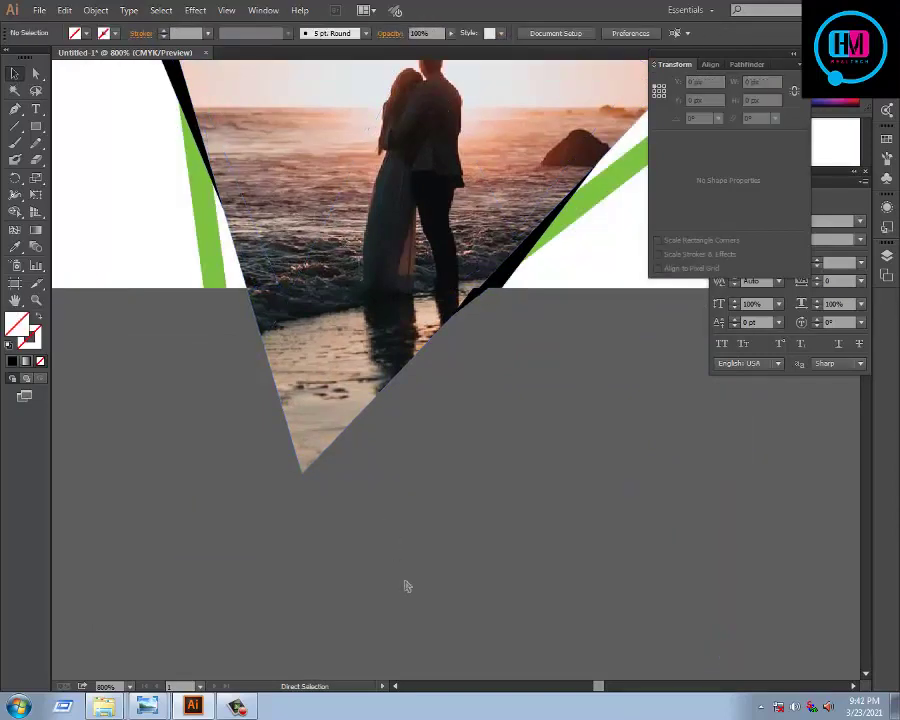
Step: Group the whole Premium Banner artwork and move it under the Free template artboard
{"action": "scroll", "coordinate": [390, 580], "scroll_direction": "down", "scroll_amount": 4}
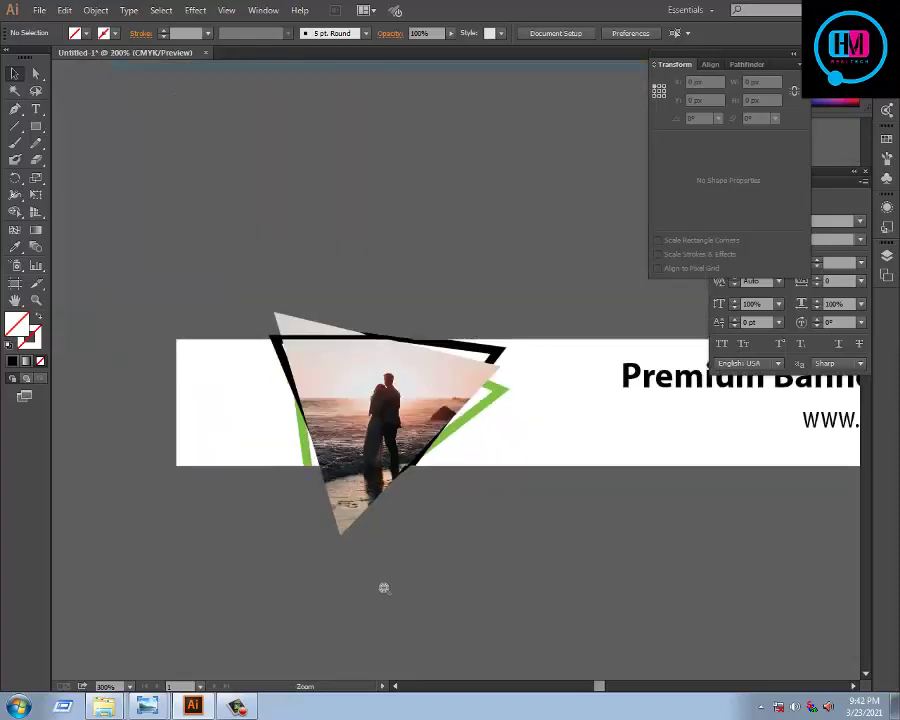
{"action": "scroll", "coordinate": [493, 582], "scroll_direction": "right", "scroll_amount": 2}
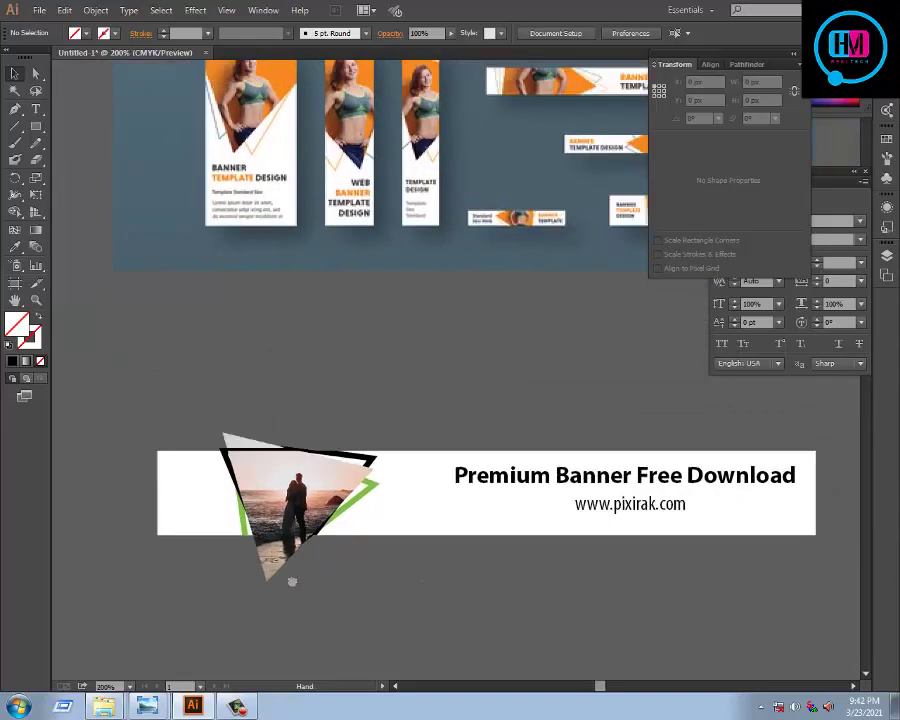
{"action": "scroll", "coordinate": [291, 583], "scroll_direction": "right", "scroll_amount": 3}
{"action": "scroll", "coordinate": [320, 410], "scroll_direction": "down", "scroll_amount": 1}
{"action": "scroll", "coordinate": [323, 405], "scroll_direction": "down", "scroll_amount": 1}
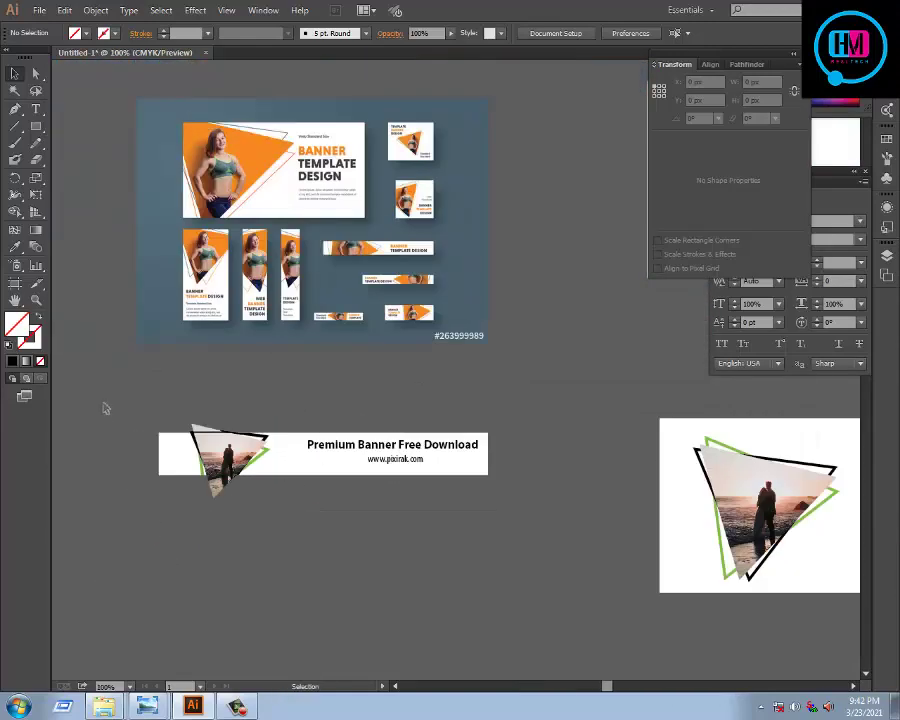
{"action": "left_click_drag", "start_coordinate": [105, 408], "coordinate": [510, 573]}
{"action": "key", "text": "ctrl+g"}
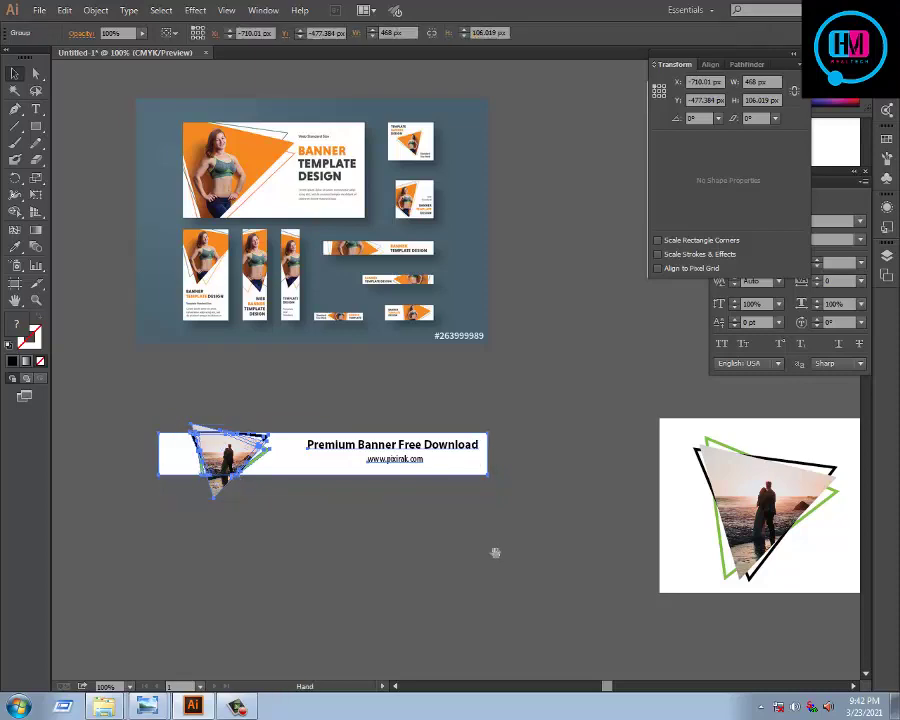
{"action": "key", "text": "space"}
{"action": "left_click", "coordinate": [298, 566]}
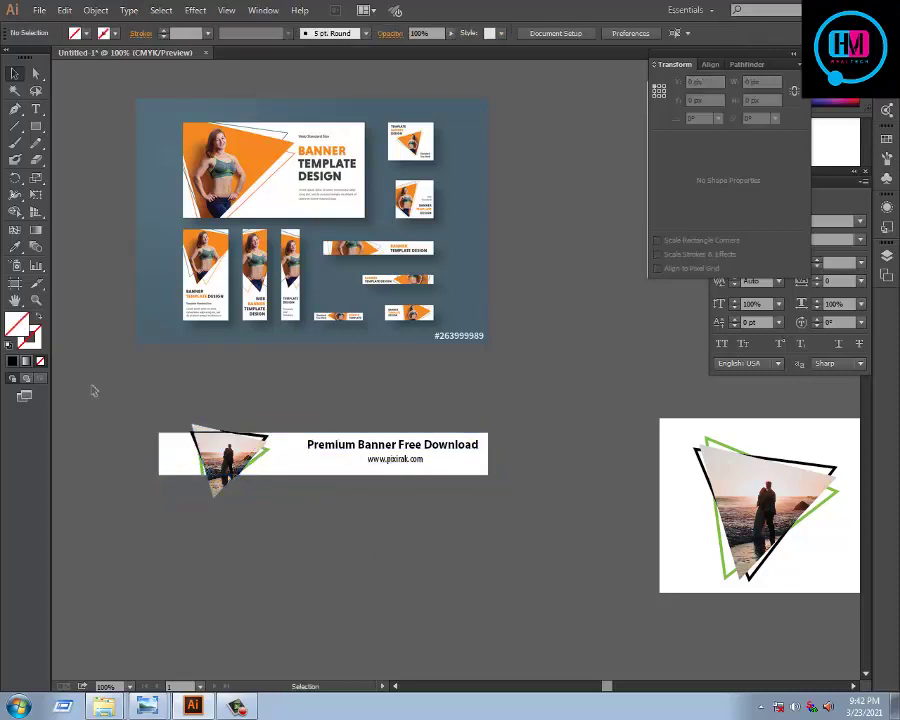
{"action": "left_click_drag", "start_coordinate": [93, 390], "coordinate": [518, 560]}
{"action": "left_click_drag", "start_coordinate": [514, 629], "coordinate": [389, 691]}
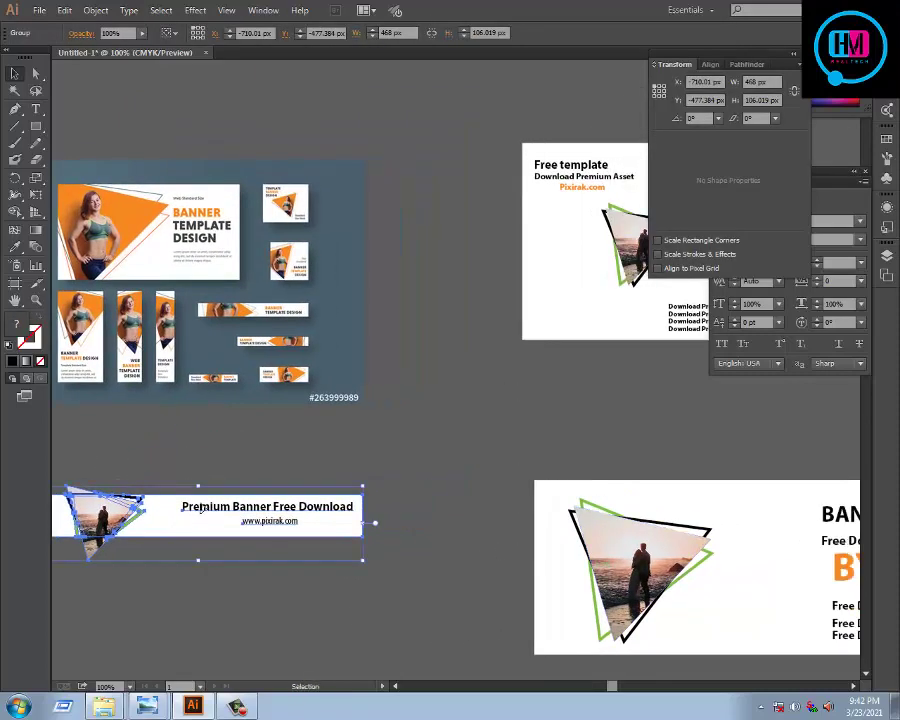
{"action": "left_click_drag", "start_coordinate": [200, 508], "coordinate": [670, 392]}
{"action": "left_click", "coordinate": [360, 500]}
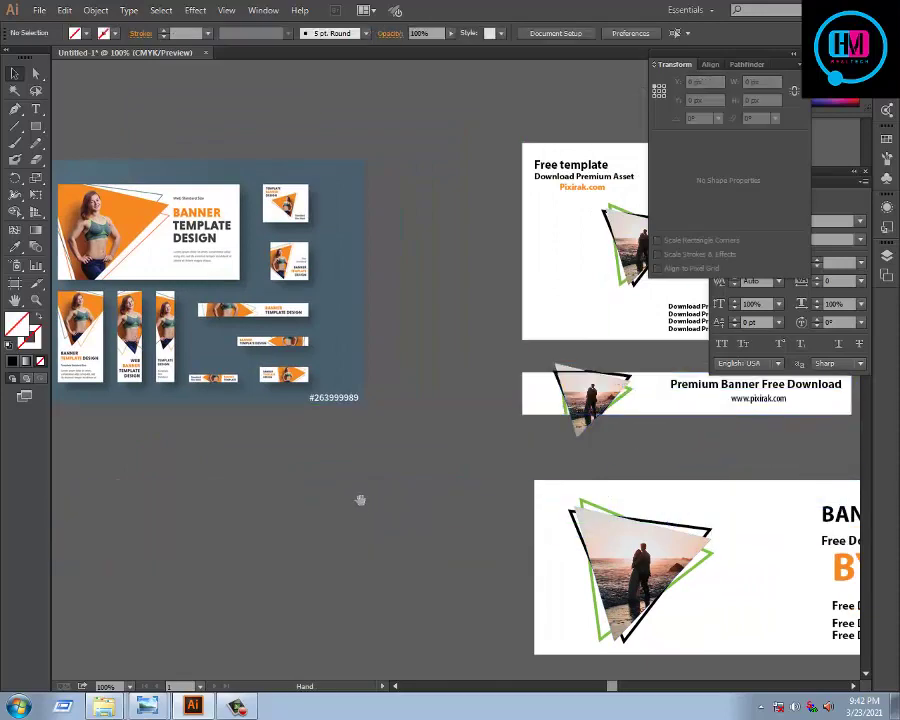
Step: Review the template mockup and banners, then close the banner size reference image
{"action": "left_click", "coordinate": [368, 502], "text": "ctrl+alt"}
{"action": "left_click", "coordinate": [368, 502], "text": "ctrl+alt"}
{"action": "mouse_move", "coordinate": [334, 529]}
{"action": "left_mouse_down"}
{"action": "mouse_move", "coordinate": [372, 523]}
{"action": "mouse_move", "coordinate": [188, 416]}
{"action": "left_mouse_up"}
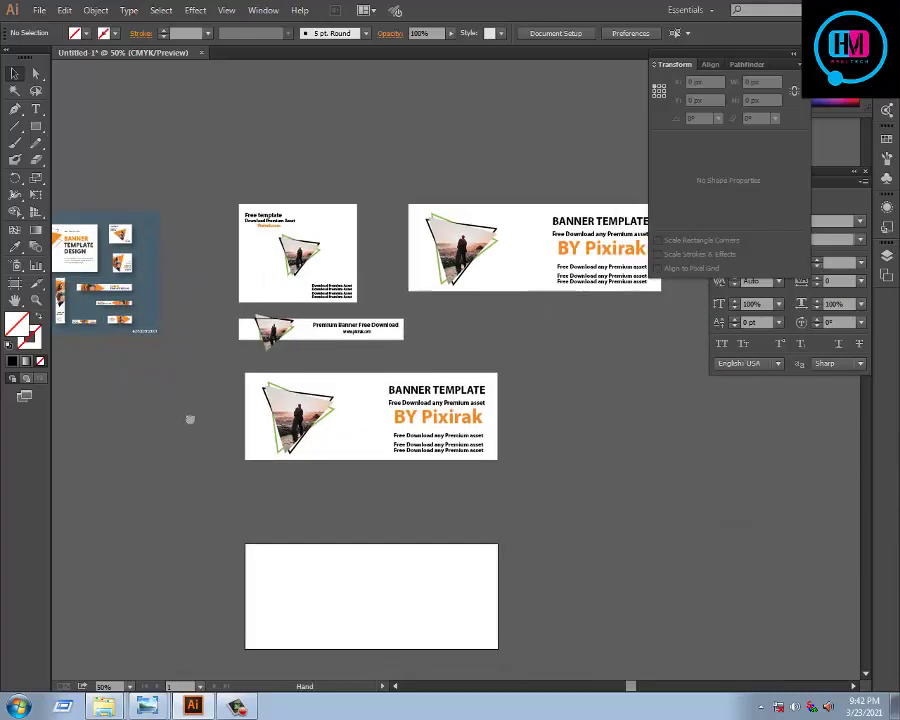
{"action": "mouse_move", "coordinate": [464, 440]}
{"action": "left_mouse_down"}
{"action": "mouse_move", "coordinate": [430, 488]}
{"action": "mouse_move", "coordinate": [746, 486]}
{"action": "left_mouse_up"}
{"action": "left_click", "coordinate": [264, 438]}
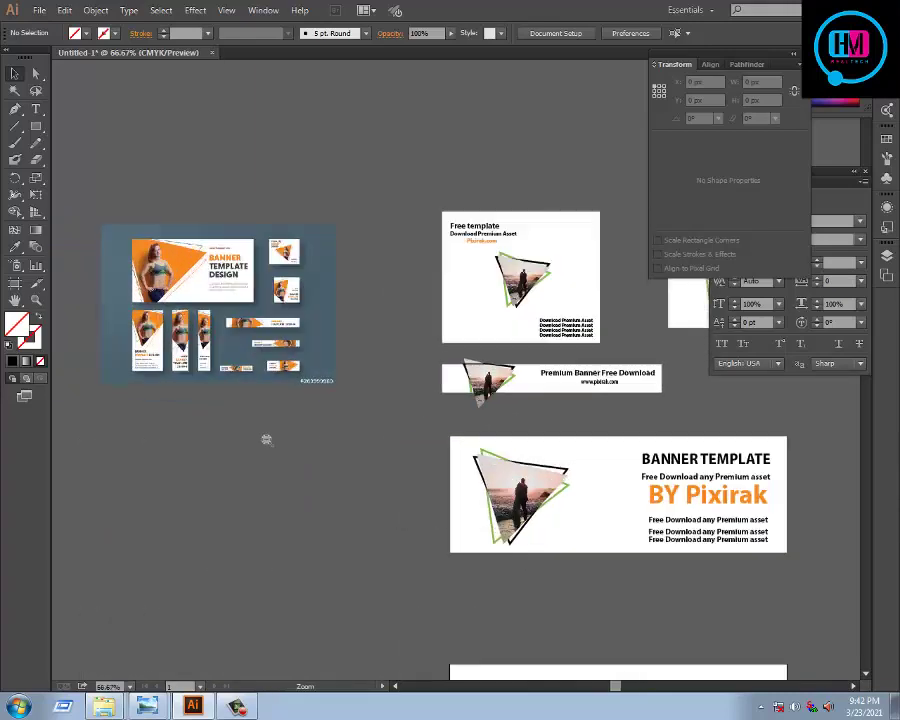
{"action": "left_click_drag", "start_coordinate": [194, 436], "coordinate": [362, 472]}
{"action": "left_click", "coordinate": [364, 476]}
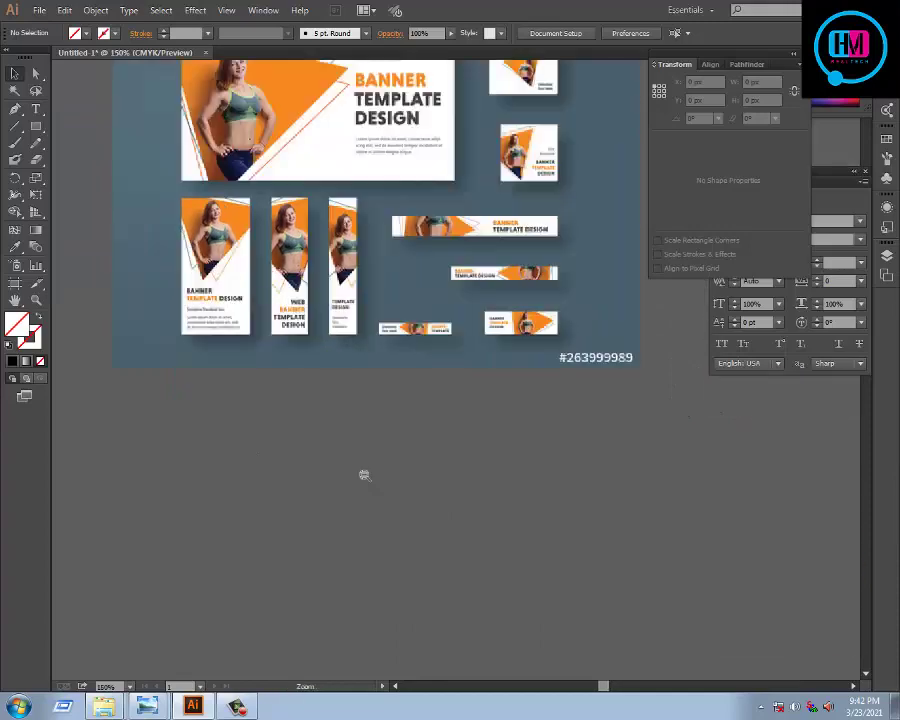
{"action": "left_click", "coordinate": [364, 476], "text": "alt"}
{"action": "left_click_drag", "start_coordinate": [520, 527], "coordinate": [440, 510]}
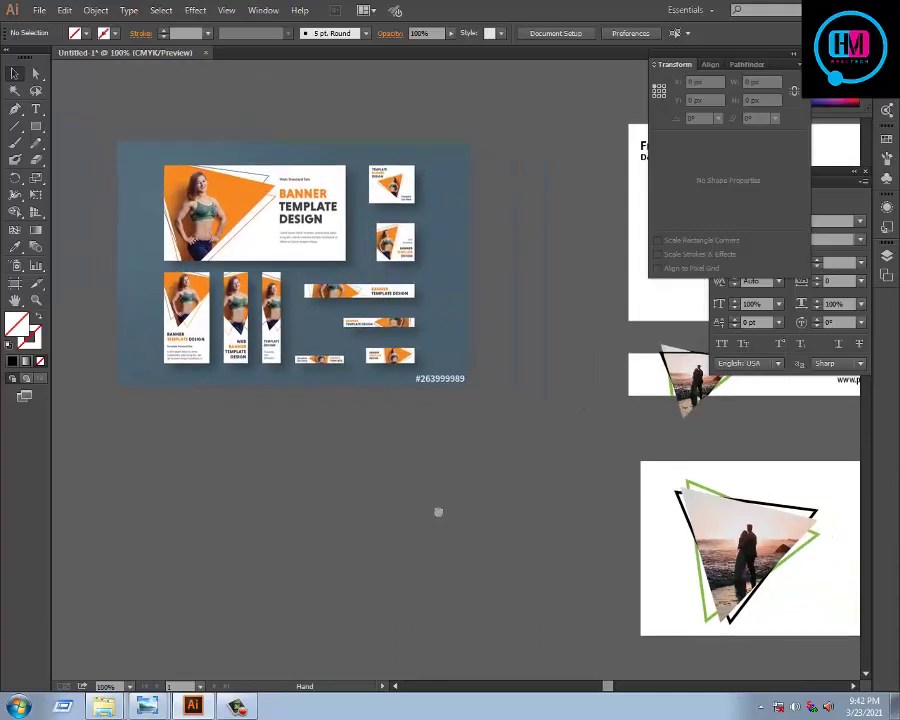
{"action": "left_click", "coordinate": [155, 648]}
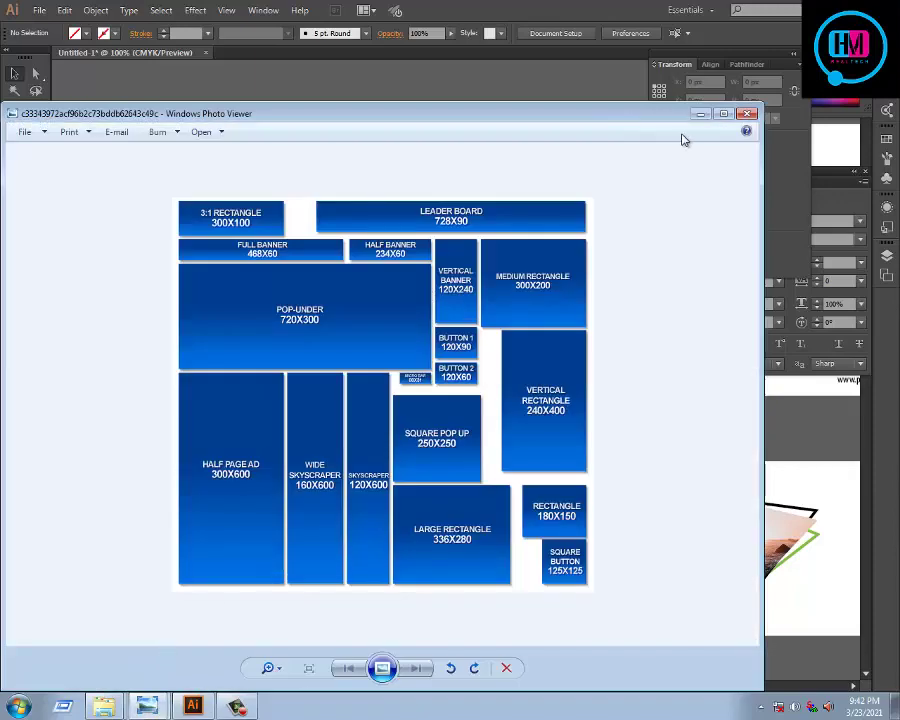
{"action": "left_click", "coordinate": [700, 113]}
Step: Create a 300 × 600 px rectangle and fill it with white
{"action": "left_click", "coordinate": [36, 126]}
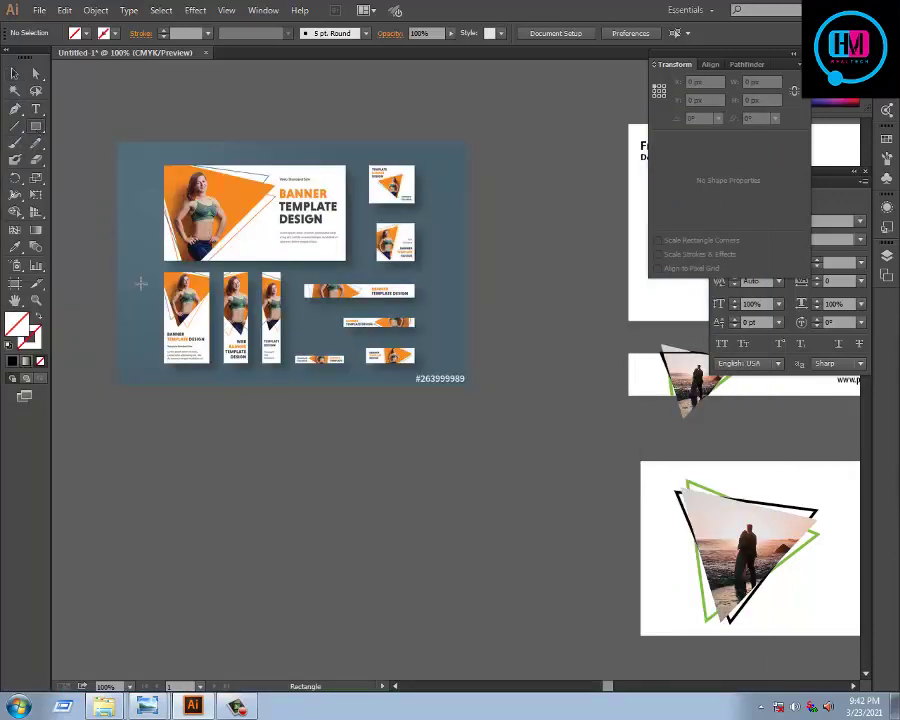
{"action": "left_click", "coordinate": [182, 380]}
{"action": "type", "text": "300"}
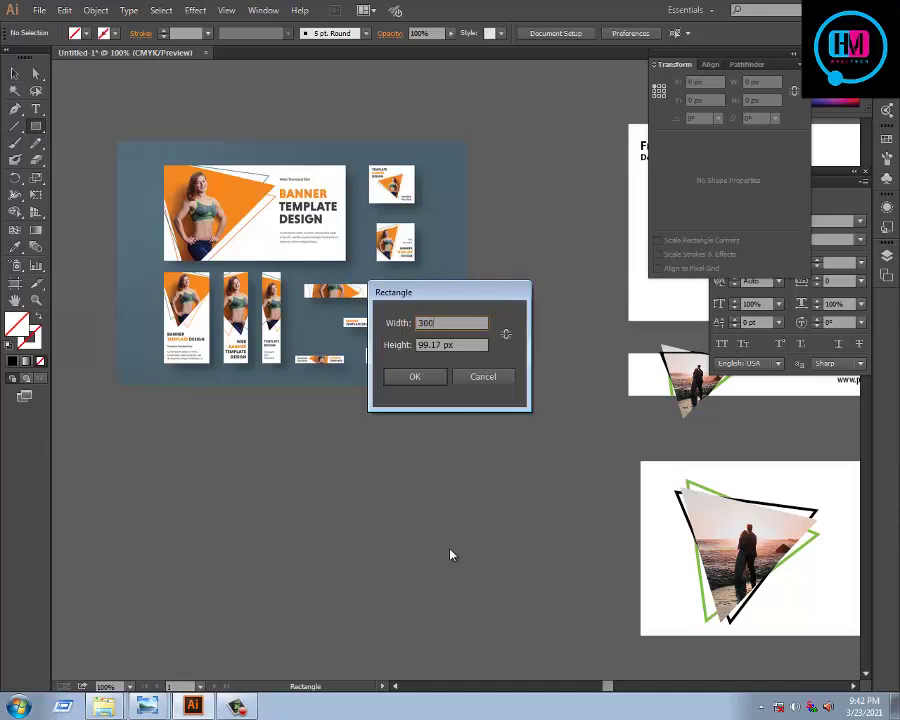
{"action": "key", "text": "Tab"}
{"action": "type", "text": "600"}
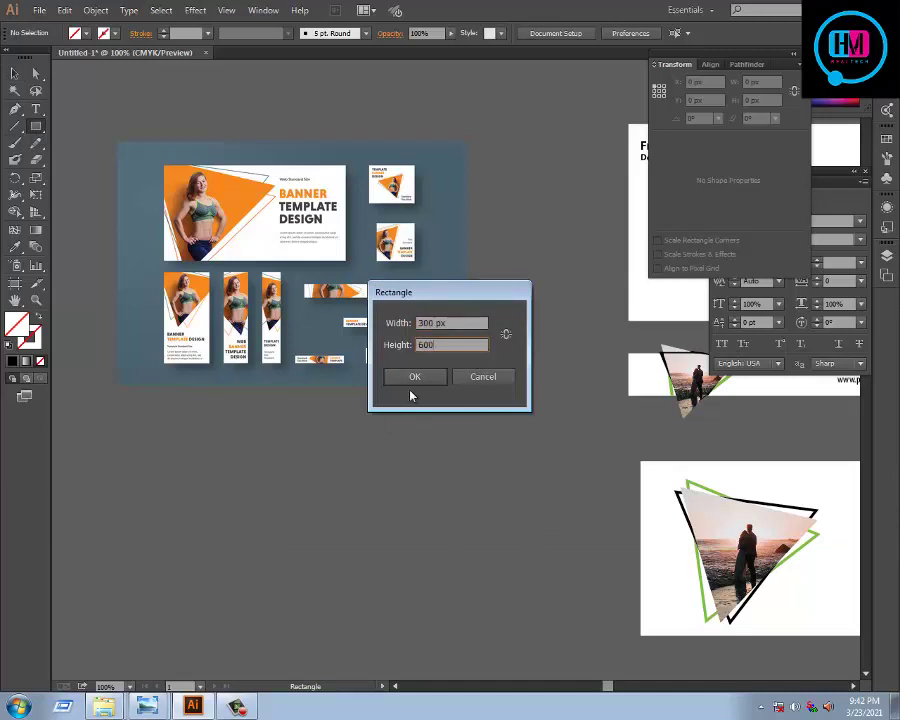
{"action": "left_click", "coordinate": [412, 379]}
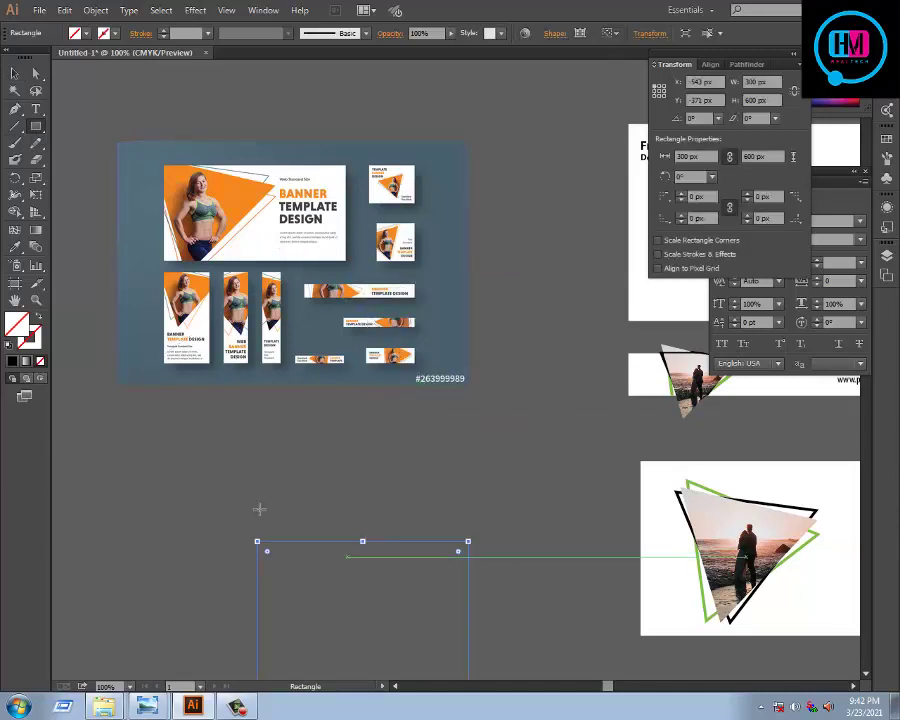
{"action": "left_click", "coordinate": [86, 33]}
{"action": "left_click", "coordinate": [19, 55]}
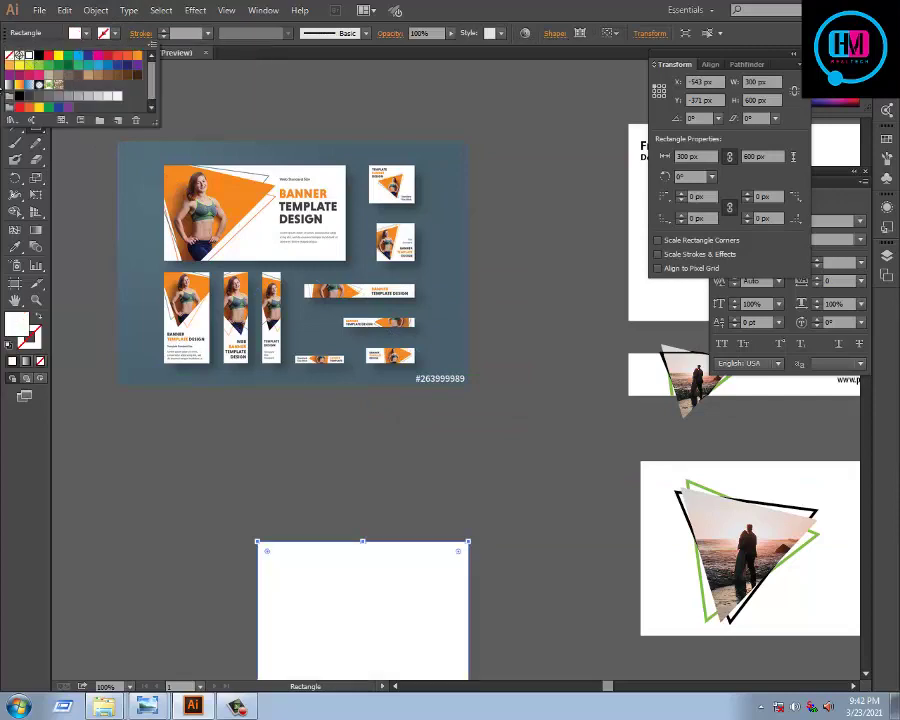
{"action": "key", "text": "Escape"}
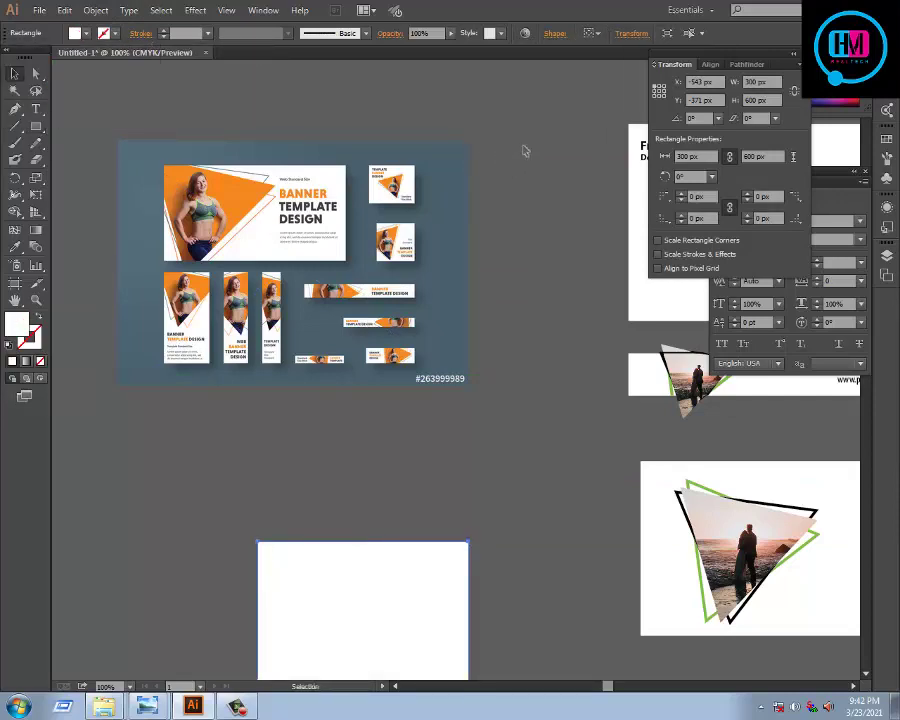
Step: Copy the photo triangle onto the white rectangle and bring it to the front
{"action": "key", "text": "v"}
{"action": "mouse_move", "coordinate": [258, 543]}
{"action": "left_mouse_down"}
{"action": "mouse_move", "coordinate": [357, 428]}
{"action": "mouse_move", "coordinate": [272, 365]}
{"action": "left_mouse_up"}
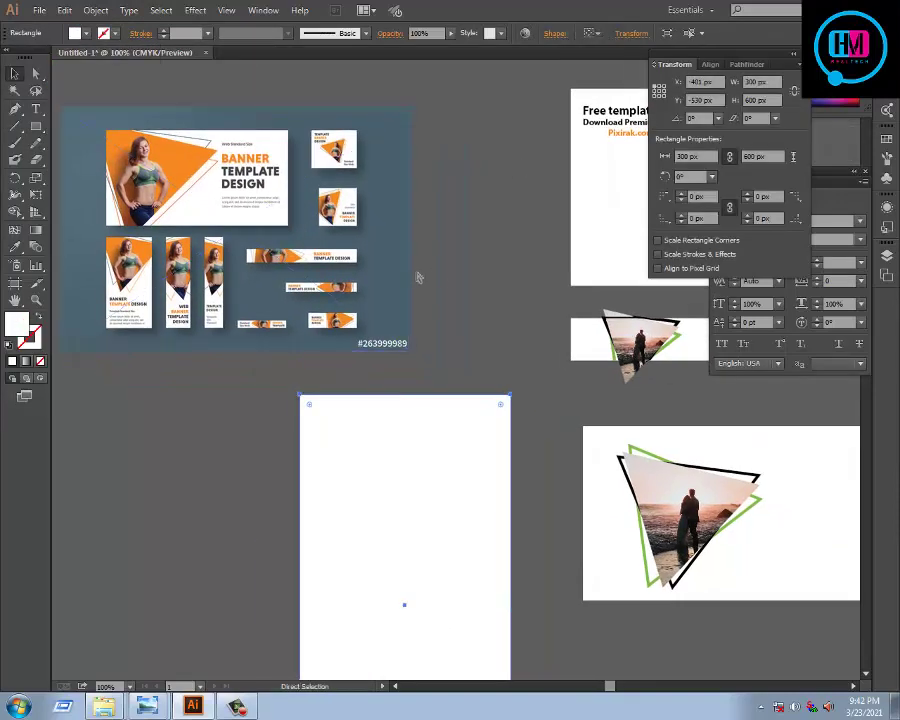
{"action": "key", "text": "ctrl+minus"}
{"action": "left_click", "coordinate": [600, 430]}
{"action": "mouse_move", "coordinate": [607, 438]}
{"action": "left_mouse_down"}
{"action": "mouse_move", "coordinate": [434, 467]}
{"action": "mouse_move", "coordinate": [428, 424]}
{"action": "left_mouse_up"}
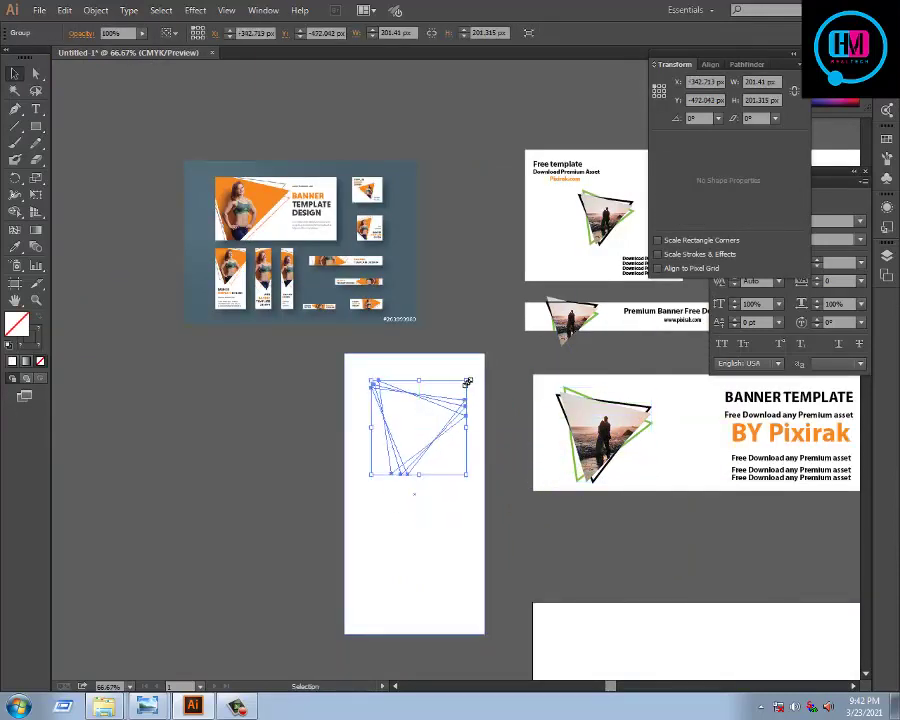
{"action": "key", "text": "a"}
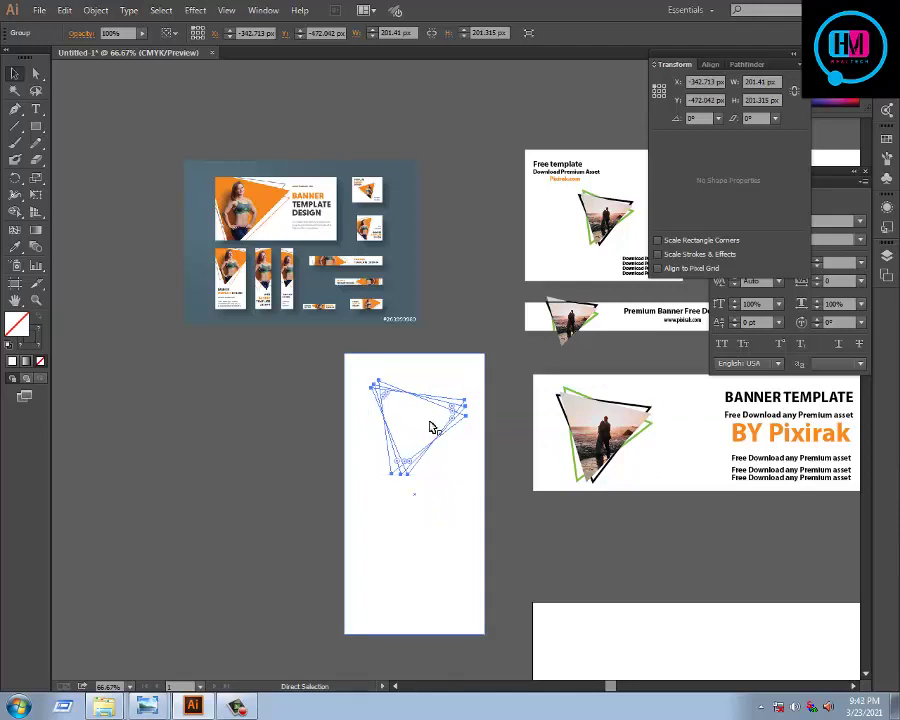
{"action": "key", "text": "v"}
{"action": "right_click", "coordinate": [430, 424]}
{"action": "mouse_move", "coordinate": [480, 541]}
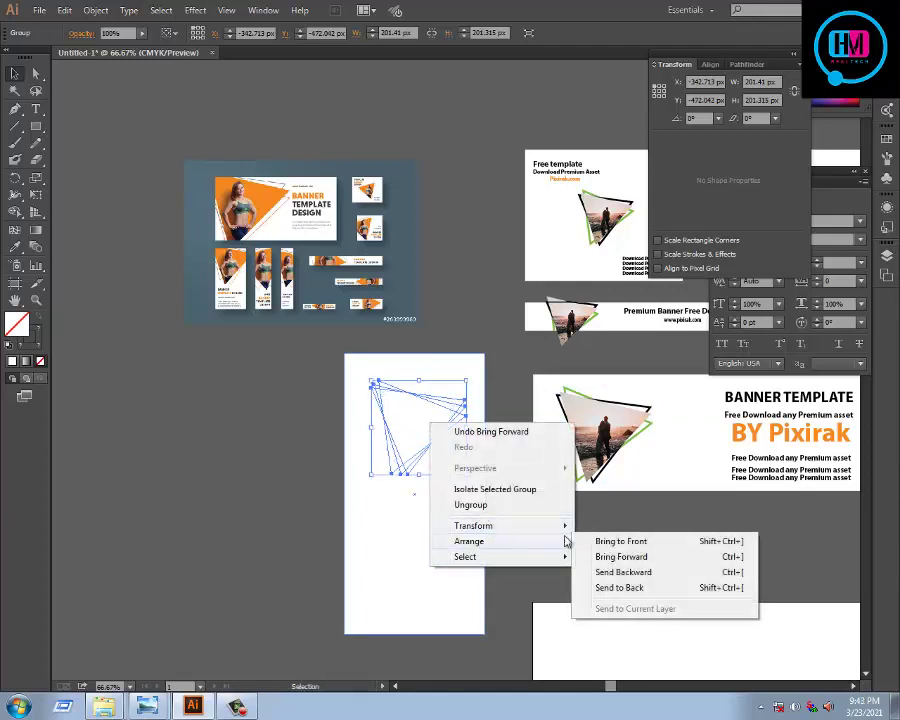
{"action": "left_click", "coordinate": [621, 541]}
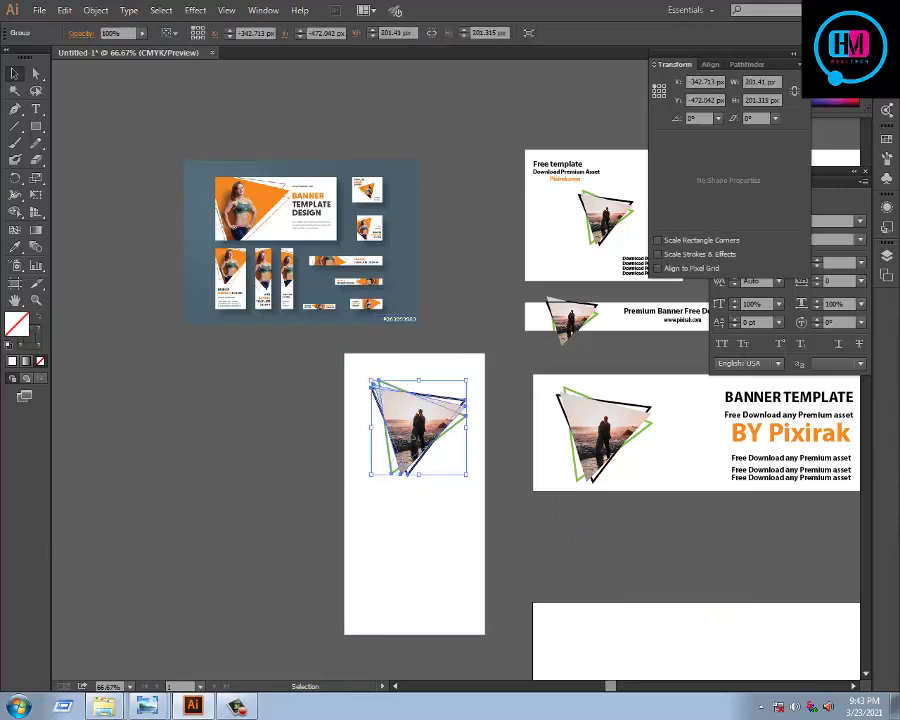
Step: Rotate the photo triangle clockwise and move it up to the banner's top edge
{"action": "mouse_move", "coordinate": [474, 372]}
{"action": "left_mouse_down"}
{"action": "mouse_move", "coordinate": [487, 467]}
{"action": "mouse_move", "coordinate": [474, 458]}
{"action": "left_mouse_up"}
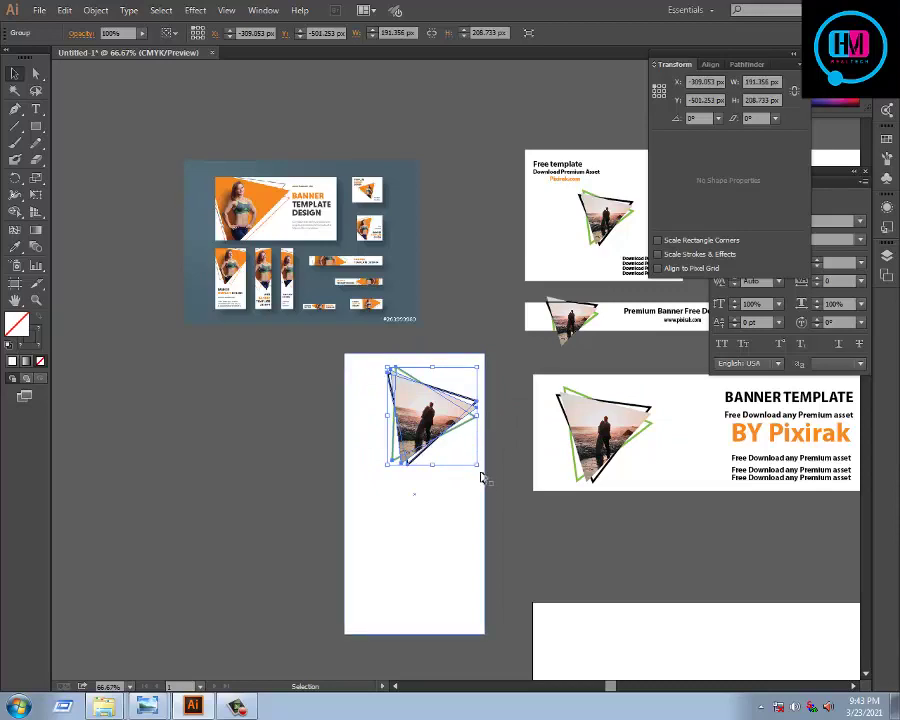
{"action": "left_click_drag", "start_coordinate": [482, 470], "coordinate": [512, 507]}
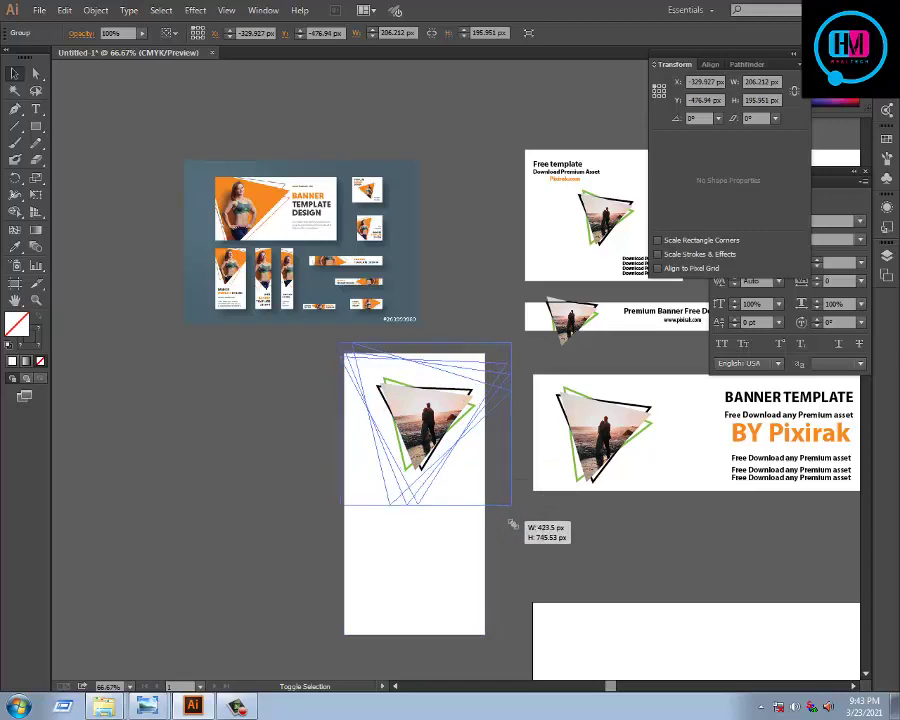
{"action": "left_click_drag", "start_coordinate": [452, 486], "coordinate": [443, 464]}
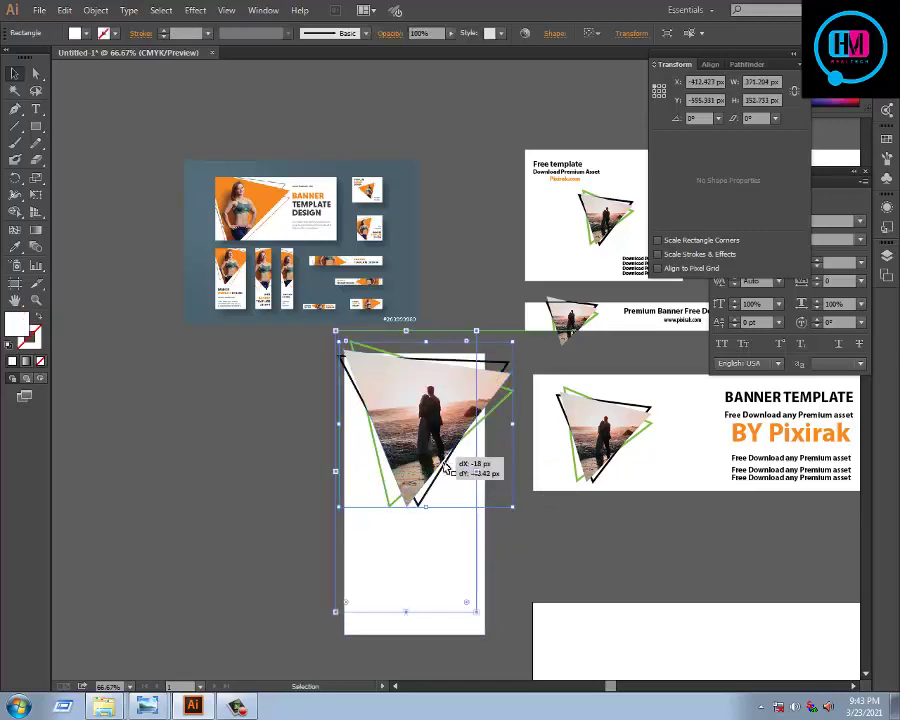
{"action": "key", "text": "ctrl+z"}
{"action": "left_click", "coordinate": [516, 533]}
{"action": "left_click", "coordinate": [470, 470]}
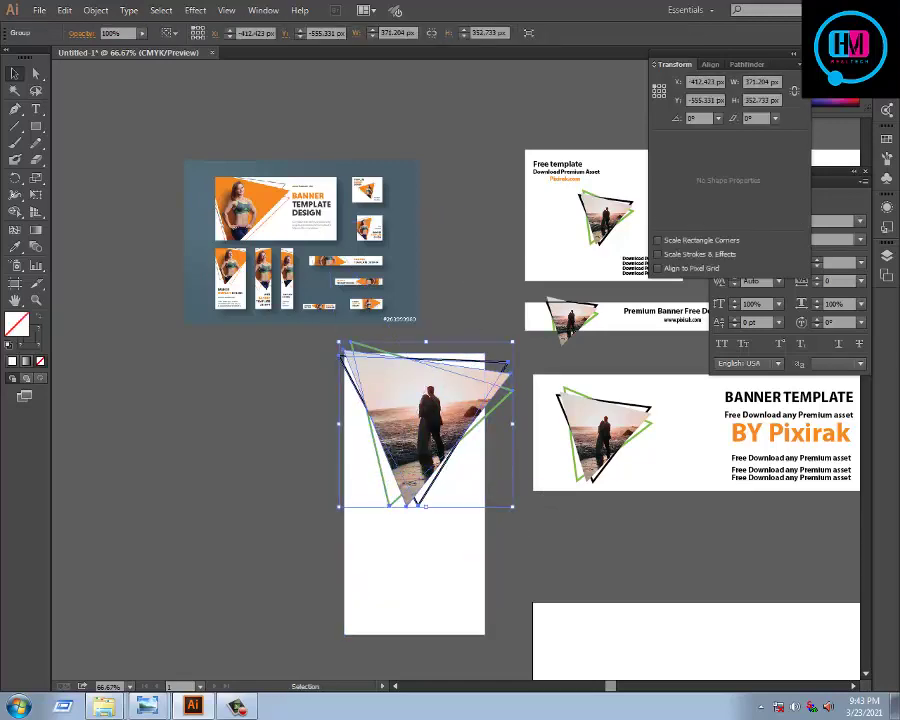
{"action": "left_click_drag", "start_coordinate": [429, 452], "coordinate": [418, 438]}
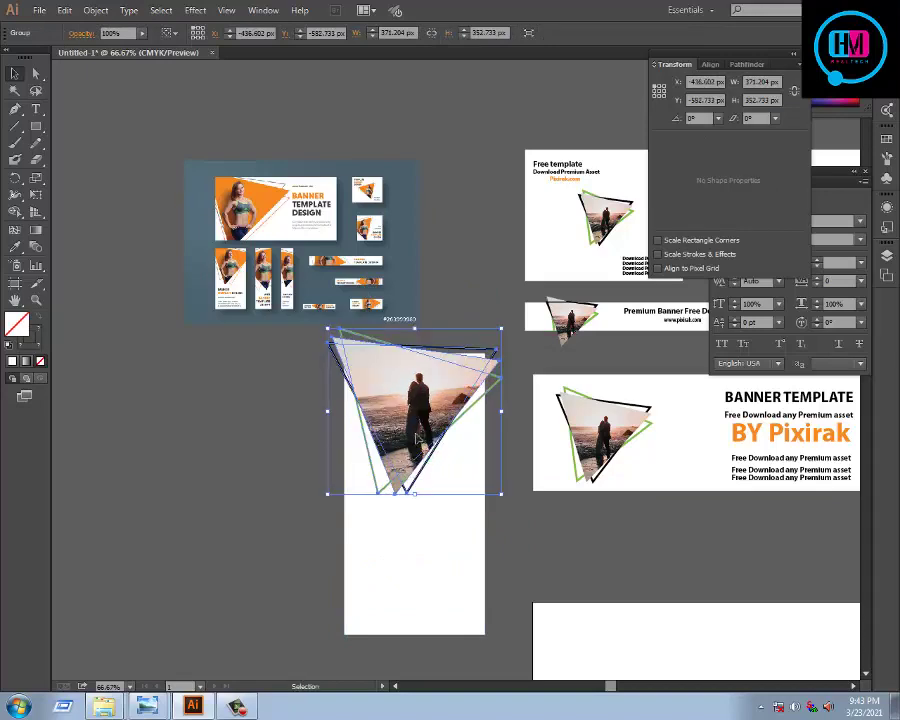
{"action": "left_click", "coordinate": [340, 527]}
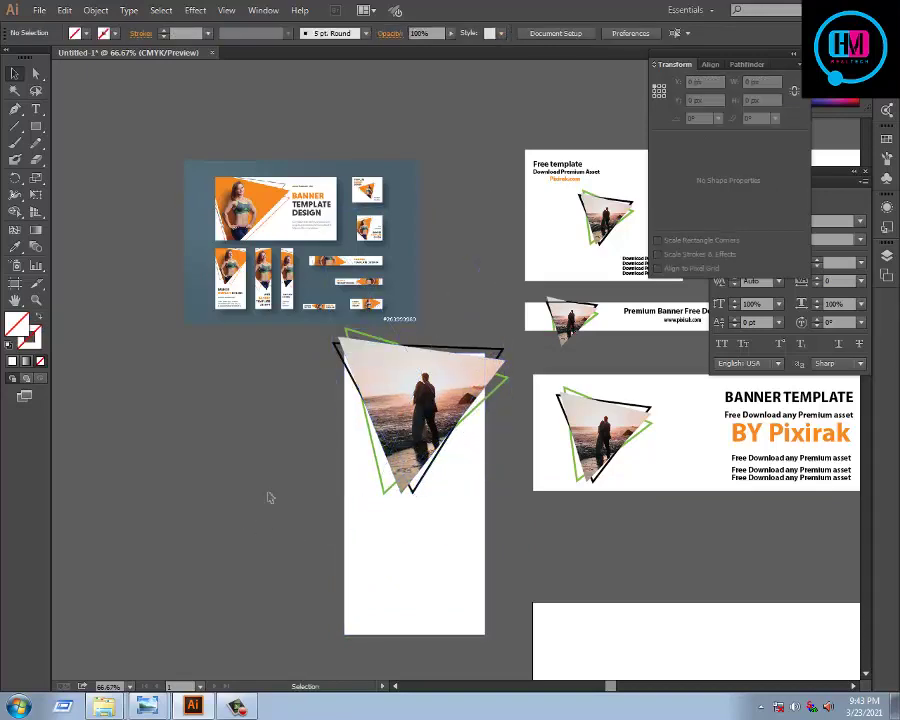
Step: Zoom and pan to inspect the new vertical banner
{"action": "scroll", "coordinate": [248, 467], "scroll_direction": "right", "scroll_amount": 3}
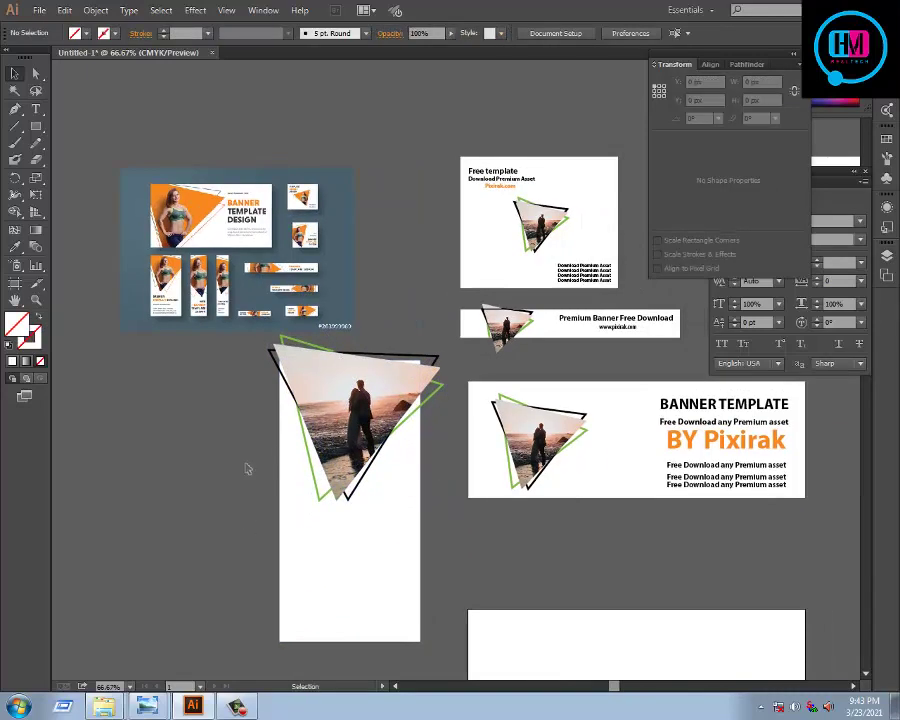
{"action": "left_click", "coordinate": [377, 480], "text": "ctrl"}
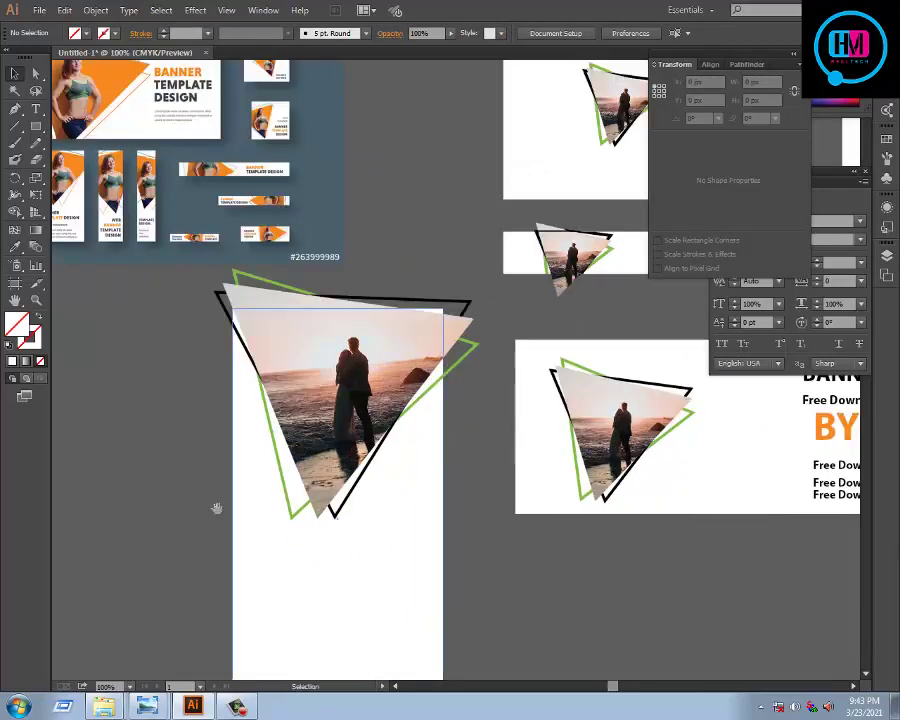
{"action": "left_click_drag", "start_coordinate": [216, 504], "coordinate": [360, 480]}
{"action": "left_click", "coordinate": [340, 440], "text": "ctrl+alt"}
{"action": "key", "text": "t"}
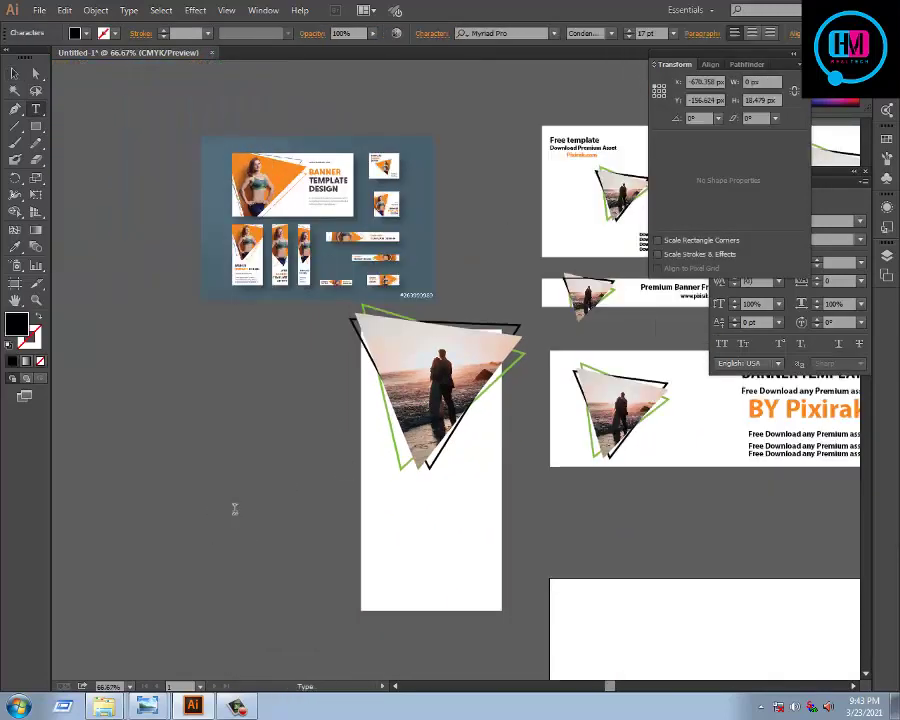
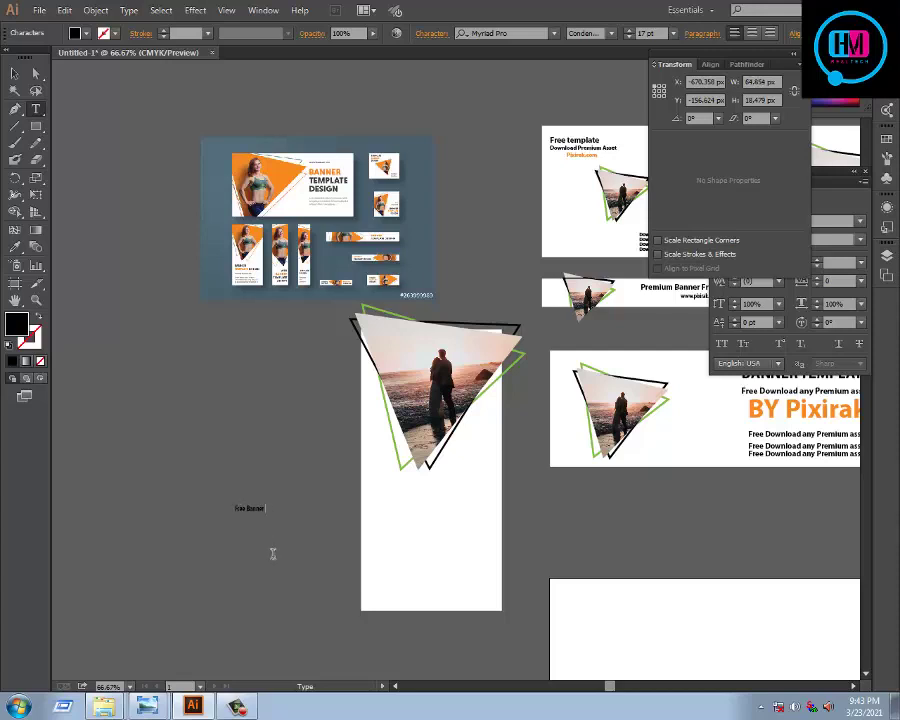
Step: Finish typing 'Free Banner Download' and move it onto the banner just below the triangular photo
{"action": "type", "text": "Down"}
{"action": "left_click", "coordinate": [14, 73]}
{"action": "scroll", "coordinate": [335, 470], "scroll_direction": "up", "scroll_amount": 2}
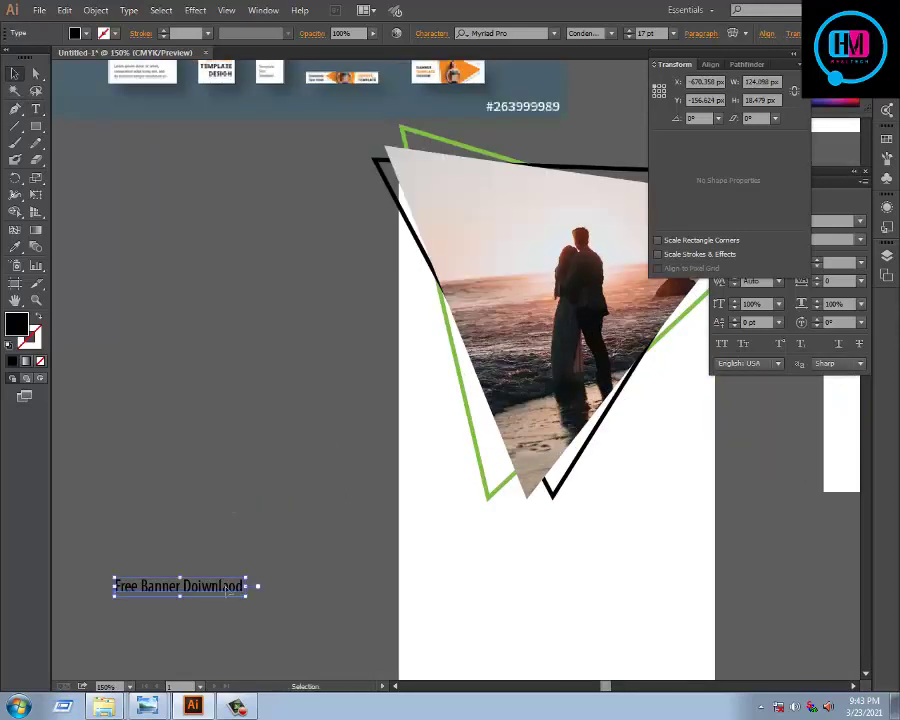
{"action": "mouse_move", "coordinate": [221, 586]}
{"action": "left_mouse_down"}
{"action": "mouse_move", "coordinate": [563, 587]}
{"action": "mouse_move", "coordinate": [540, 555]}
{"action": "left_mouse_up"}
{"action": "key", "text": "t"}
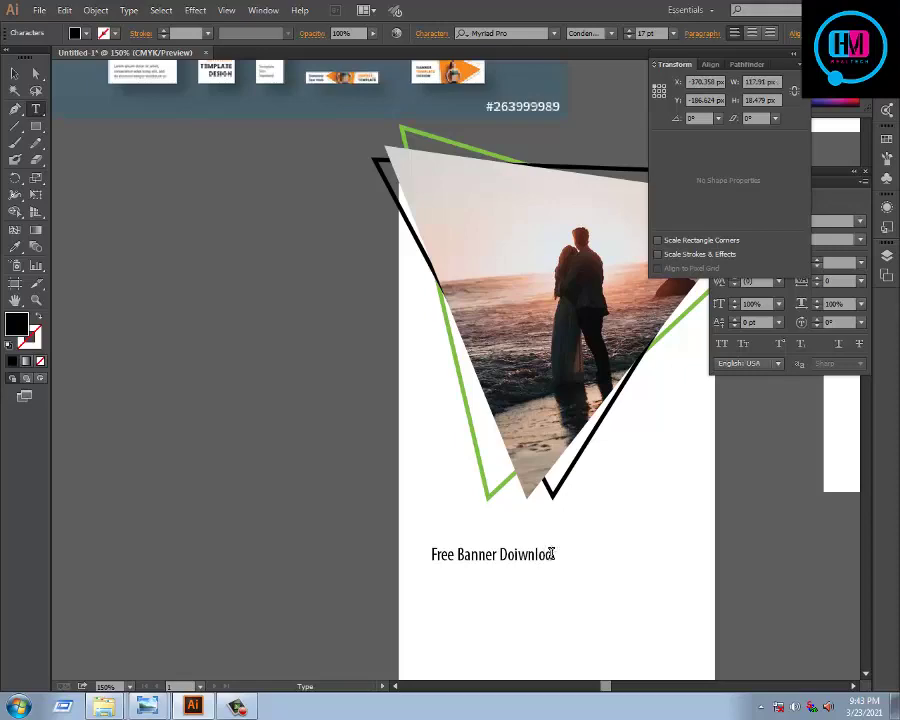
Step: Change the heading to UPPERCASE, set its font style to Bold, and nudge it slightly left
{"action": "left_click", "coordinate": [14, 73]}
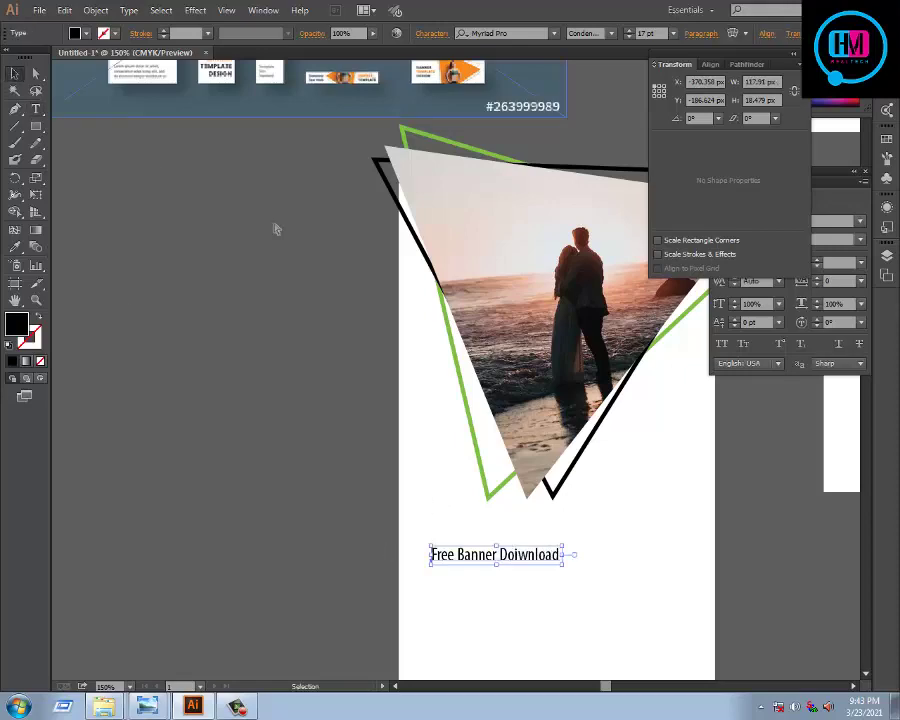
{"action": "scroll", "coordinate": [356, 295], "scroll_direction": "down", "scroll_amount": 1}
{"action": "left_click", "coordinate": [129, 10]}
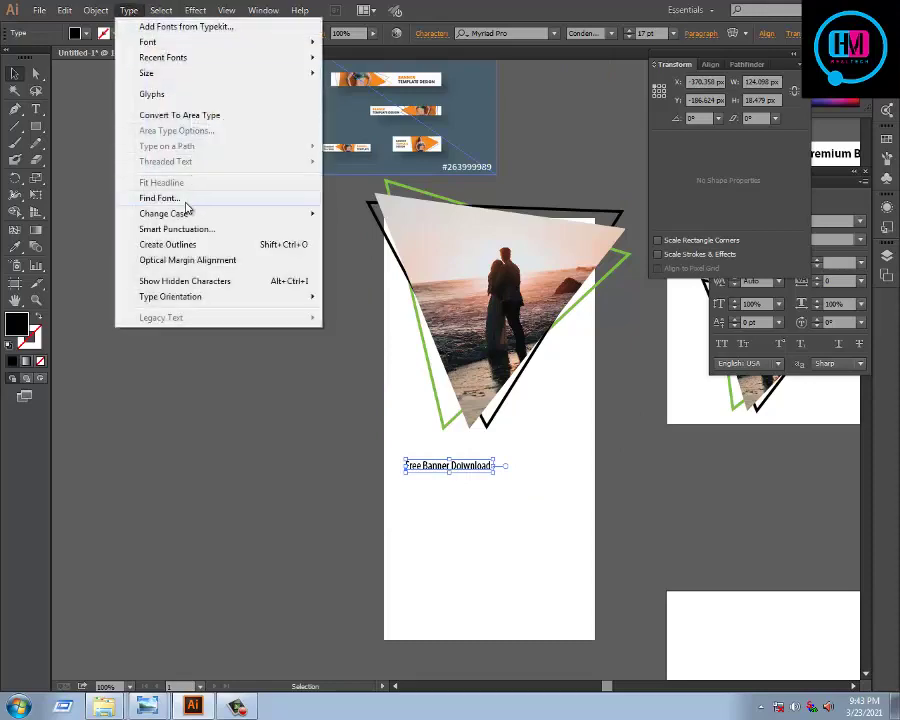
{"action": "left_click", "coordinate": [360, 214]}
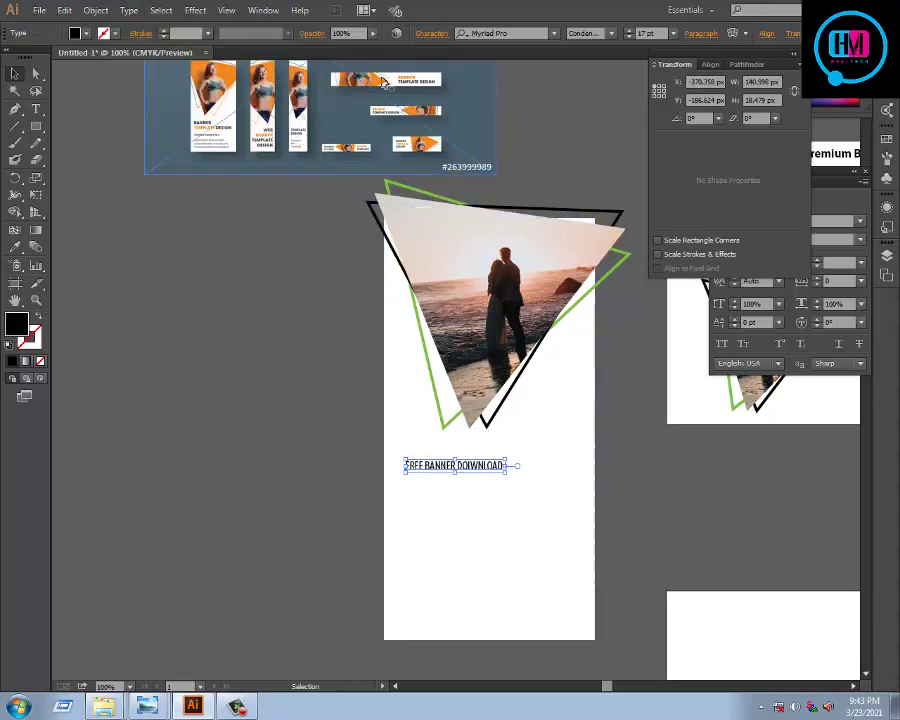
{"action": "left_click", "coordinate": [616, 33]}
{"action": "left_click", "coordinate": [595, 177]}
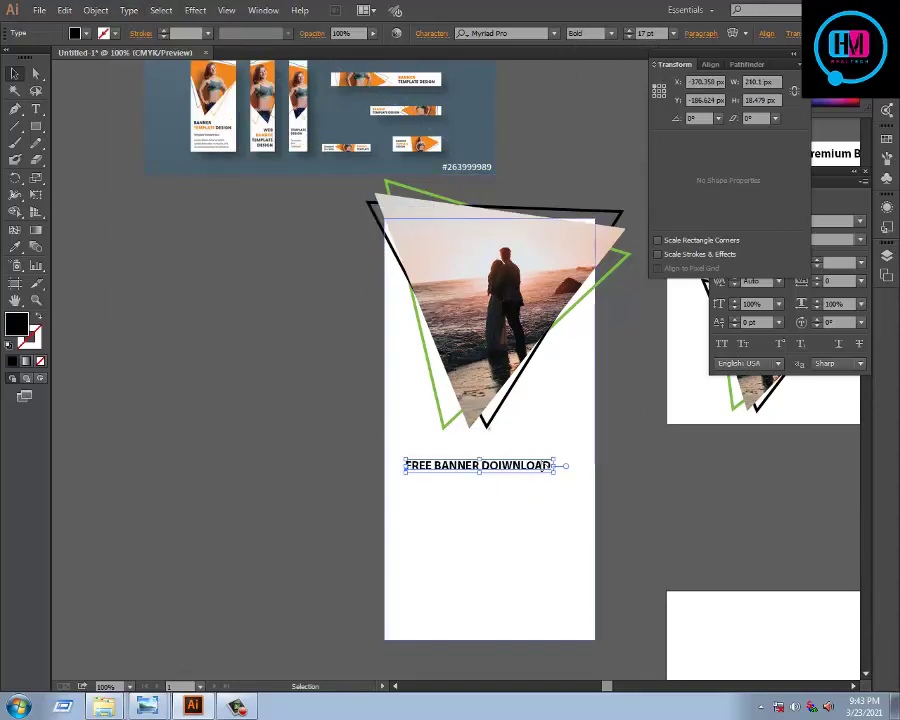
{"action": "left_click_drag", "start_coordinate": [540, 466], "coordinate": [526, 466]}
{"action": "left_click", "coordinate": [260, 376]}
{"action": "scroll", "coordinate": [260, 376], "scroll_direction": "down", "scroll_amount": 1}
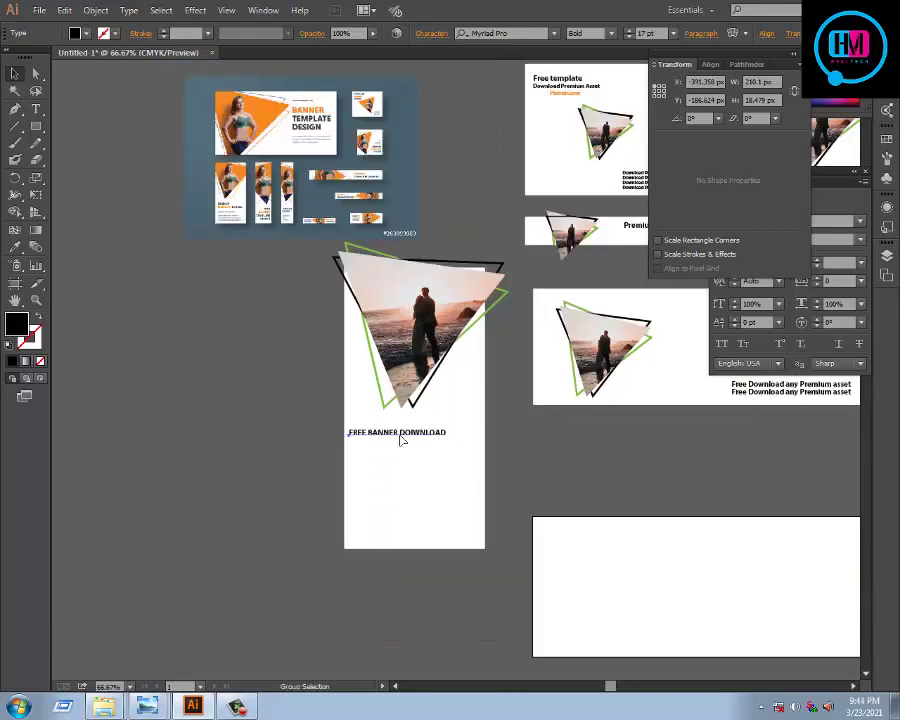
{"action": "mouse_move", "coordinate": [400, 437]}
{"action": "left_mouse_down"}
{"action": "mouse_move", "coordinate": [408, 450]}
{"action": "mouse_move", "coordinate": [335, 455]}
{"action": "left_mouse_up"}
{"action": "key", "text": "t"}
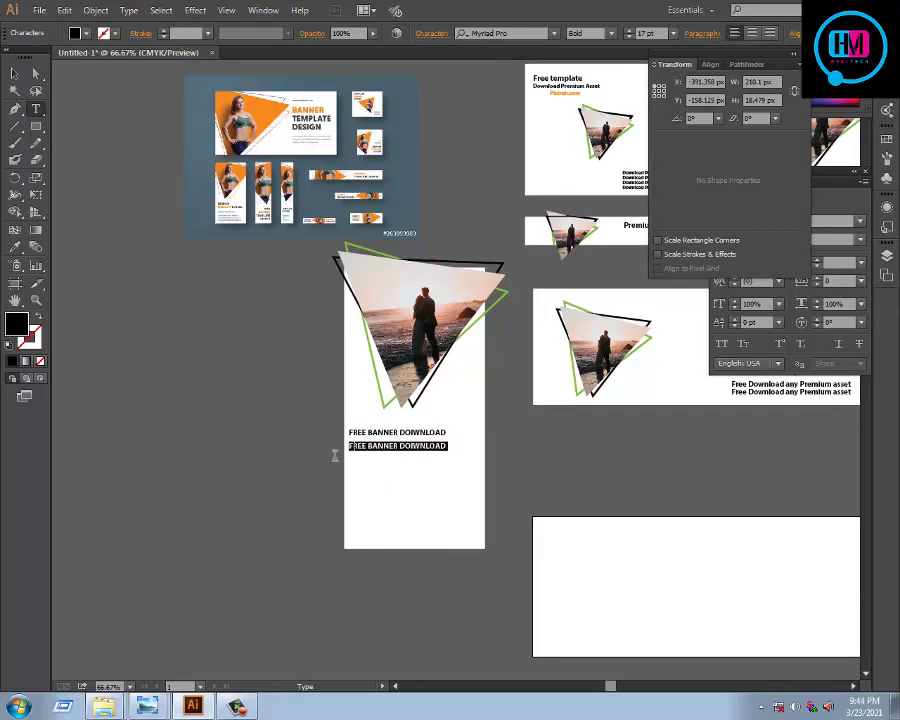
{"action": "type", "text": "www.pixirak.com"}
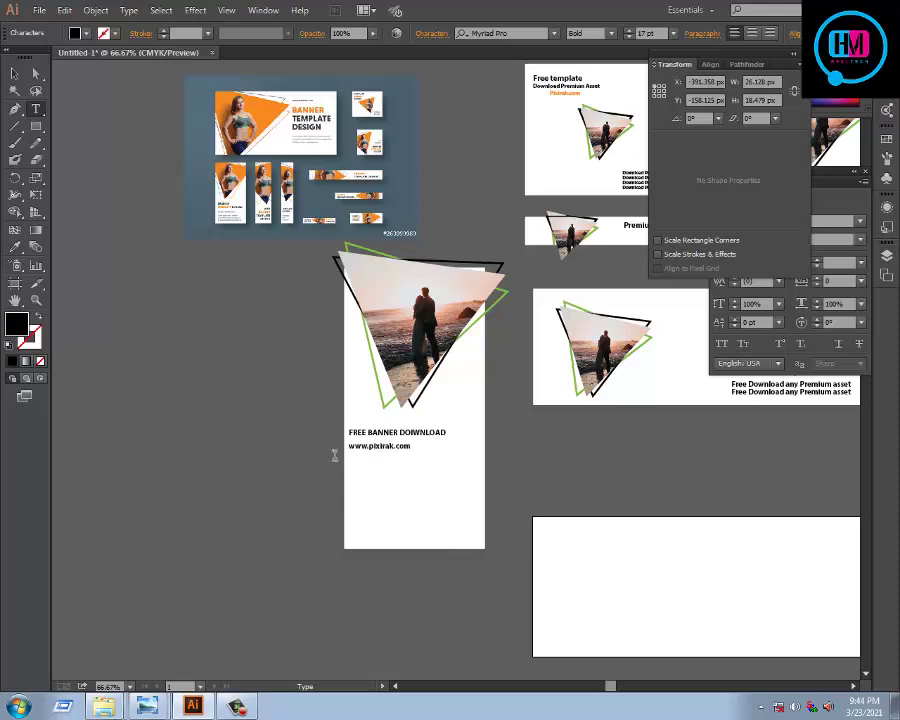
{"action": "left_click", "coordinate": [14, 73]}
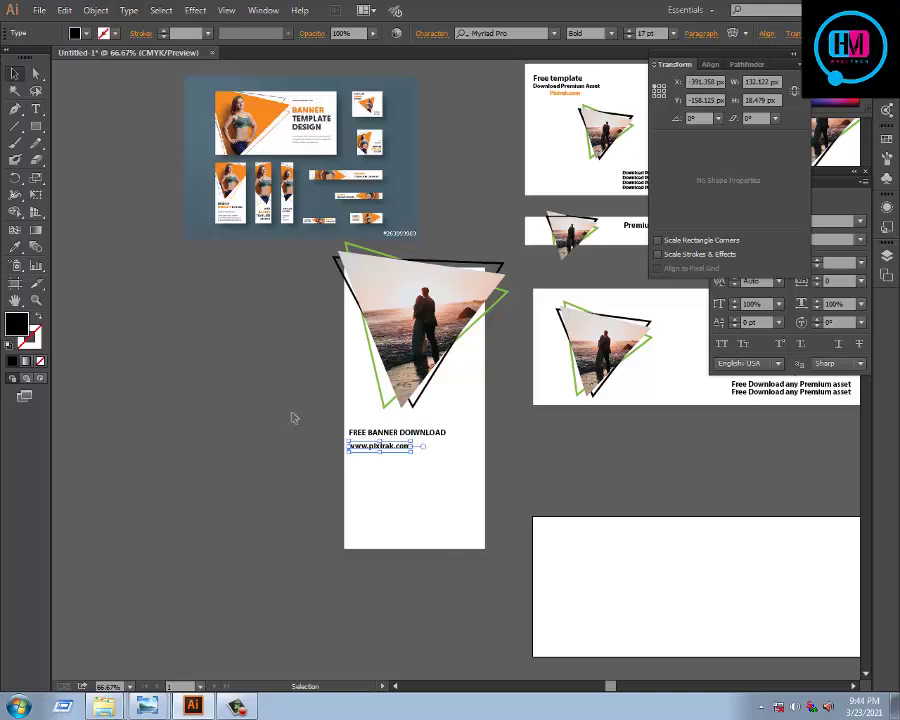
{"action": "left_click_drag", "start_coordinate": [384, 453], "coordinate": [385, 450]}
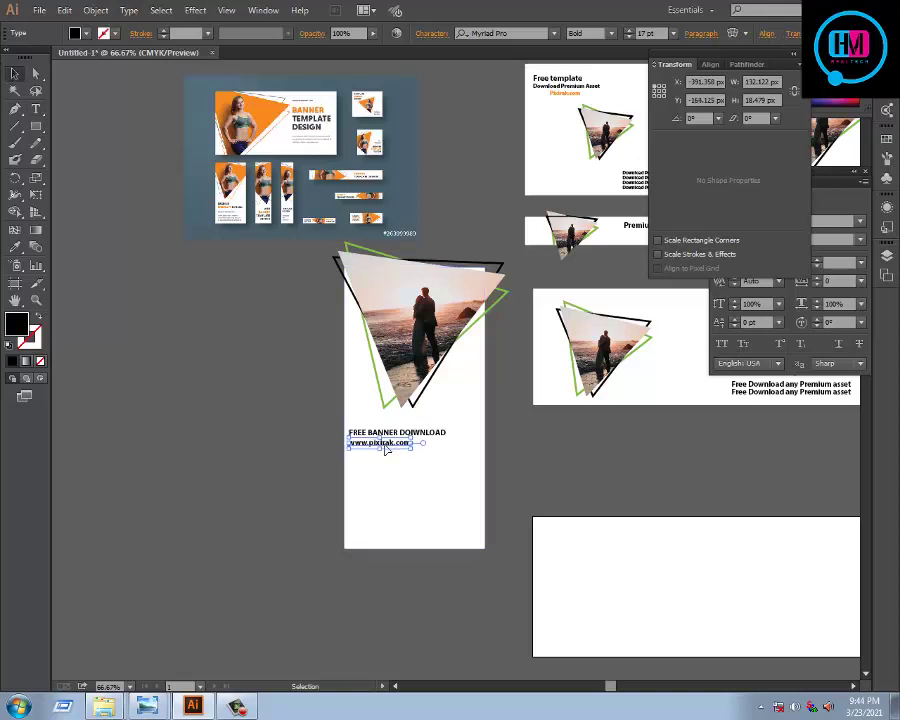
Step: Colour the URL line with the banner's orange using the Eyedropper
{"action": "key", "text": "i"}
{"action": "left_click", "coordinate": [225, 110]}
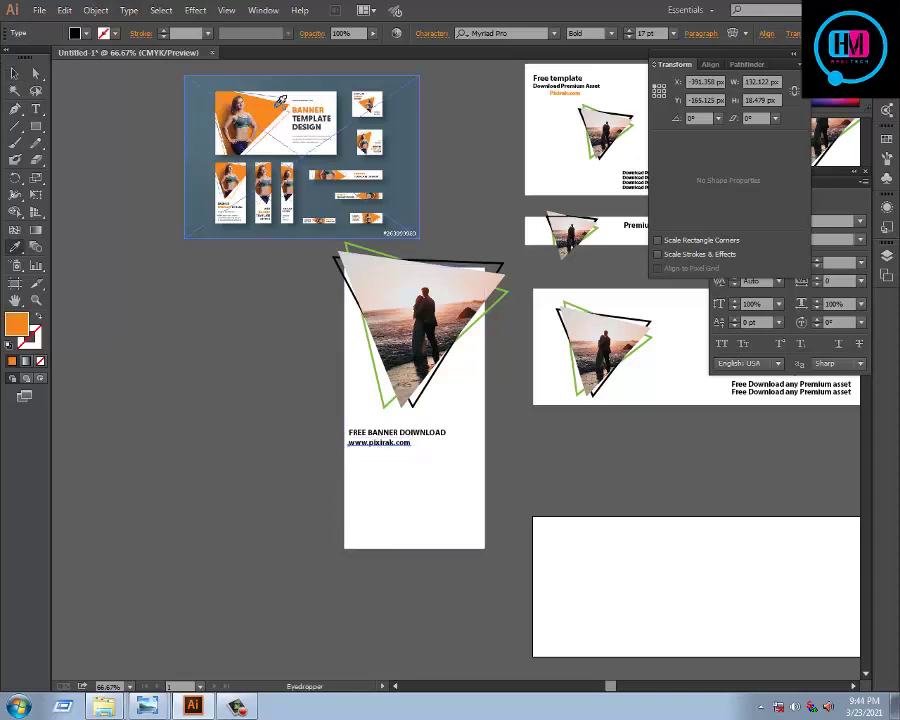
{"action": "left_click", "coordinate": [16, 80]}
{"action": "left_click", "coordinate": [229, 334]}
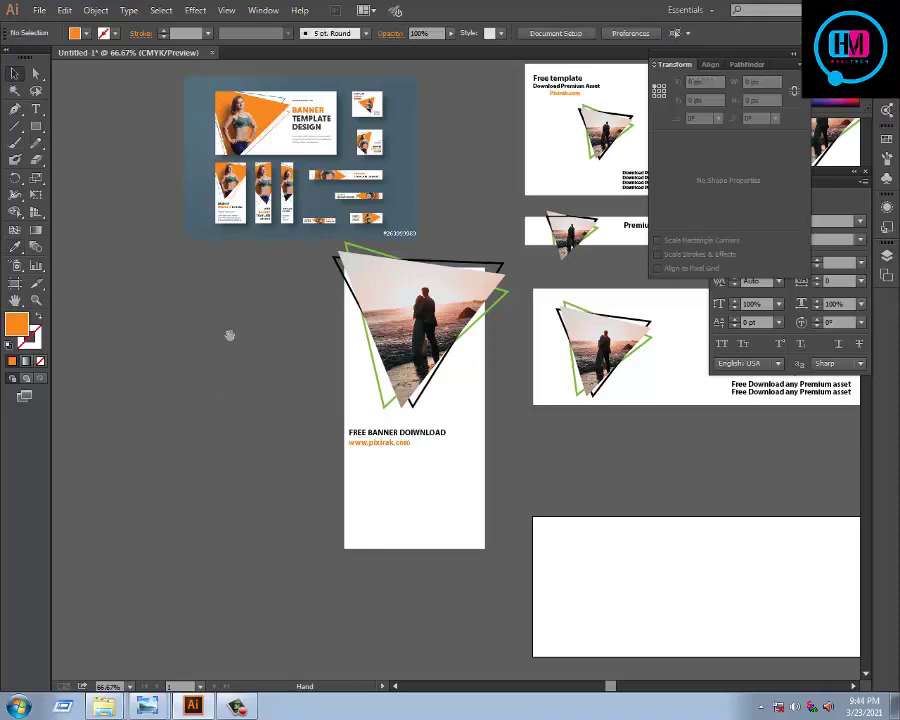
{"action": "left_click_drag", "start_coordinate": [229, 334], "coordinate": [219, 421]}
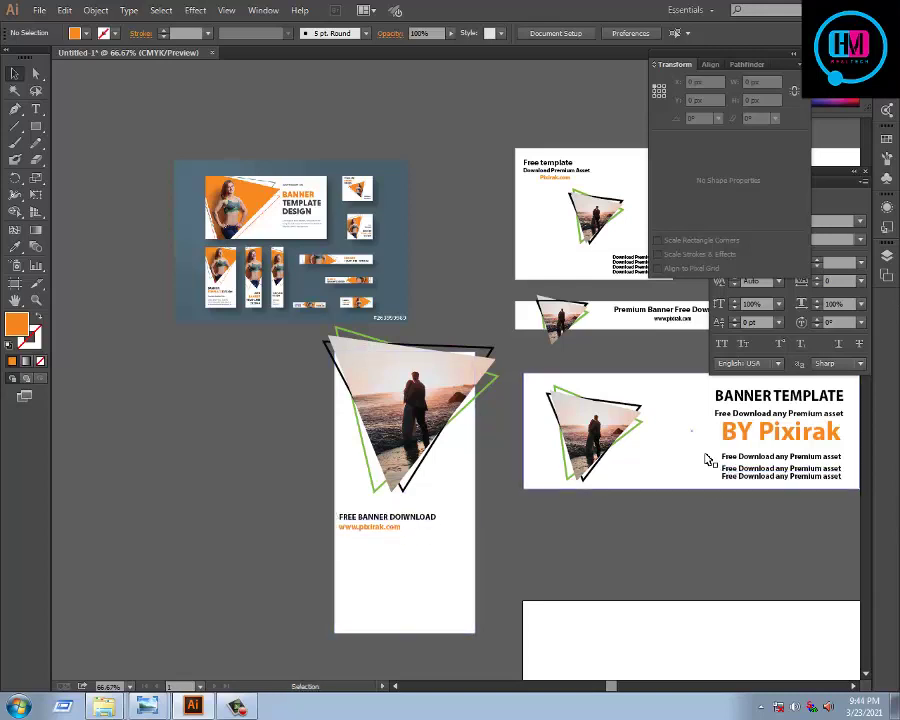
Step: Copy the three-line body text from the horizontal banner under the URL and bring it to front
{"action": "left_click", "coordinate": [740, 470]}
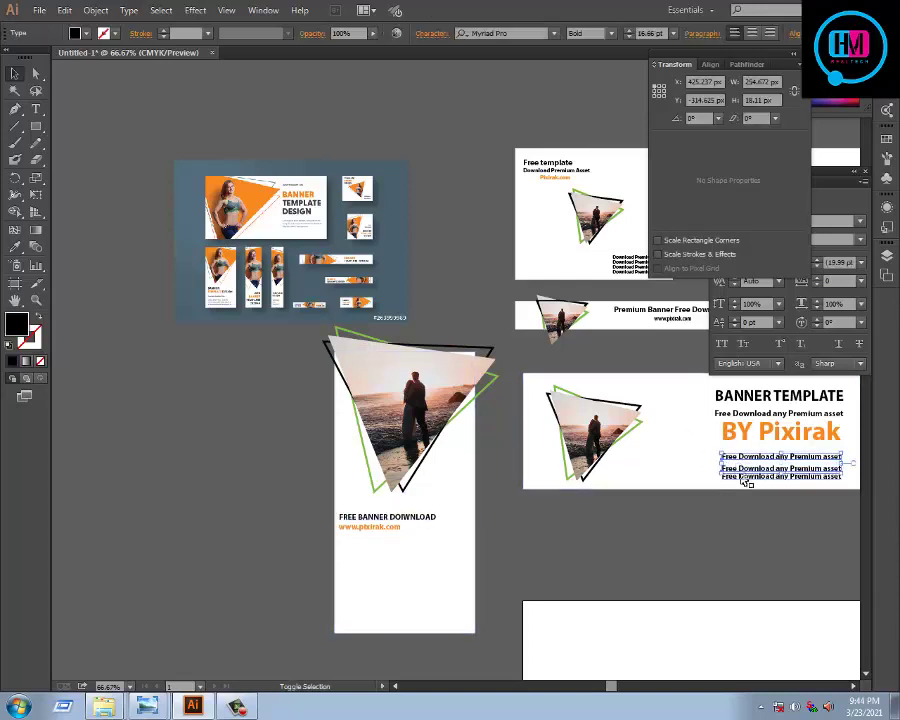
{"action": "left_click_drag", "start_coordinate": [740, 480], "coordinate": [366, 562]}
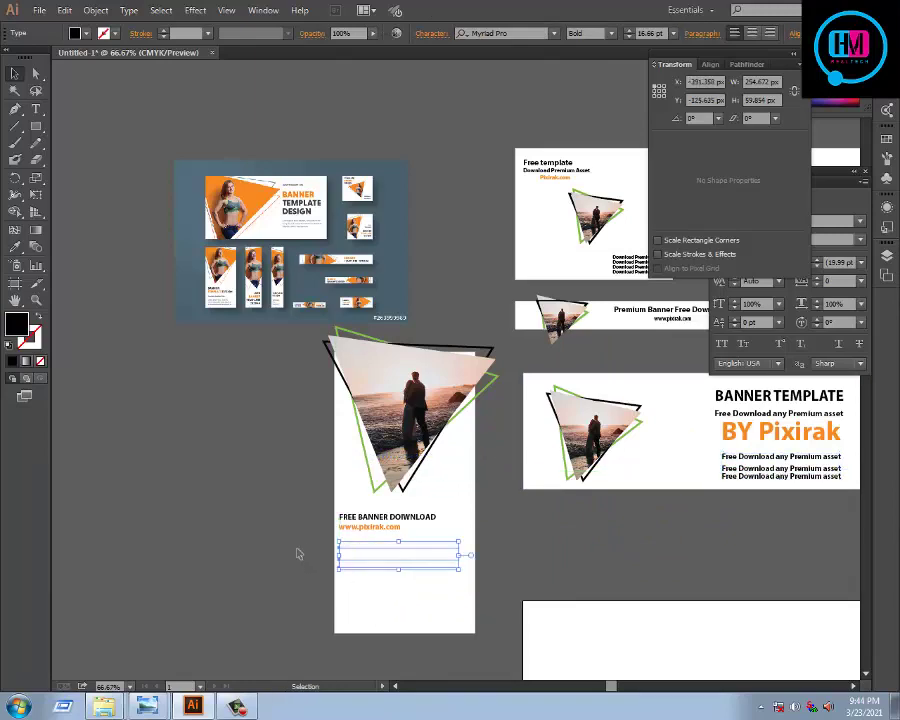
{"action": "right_click", "coordinate": [401, 555]}
{"action": "left_click", "coordinate": [565, 528]}
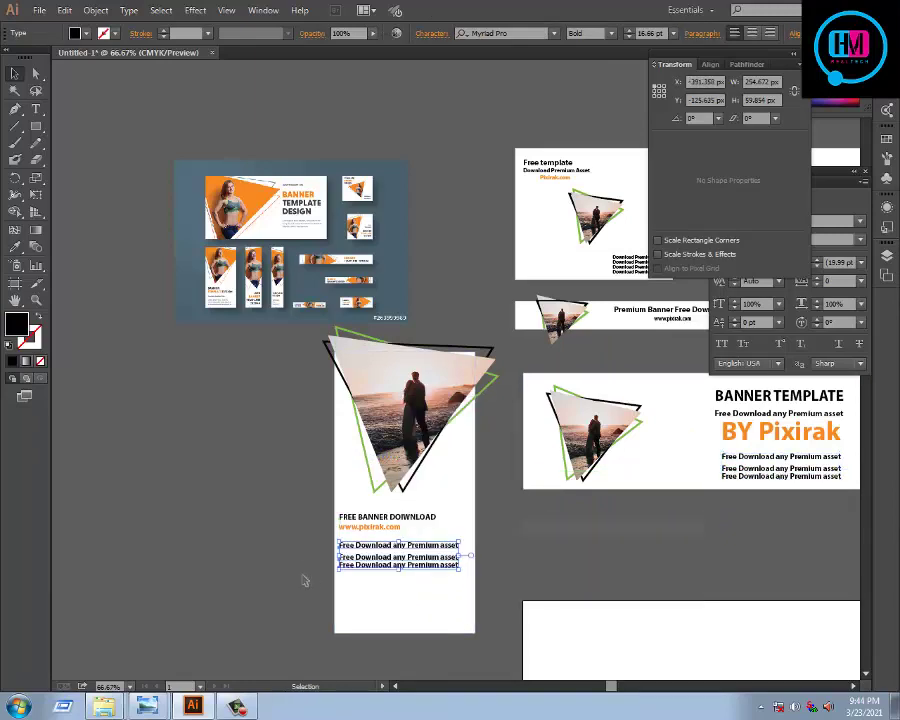
{"action": "left_click_drag", "start_coordinate": [371, 566], "coordinate": [380, 576]}
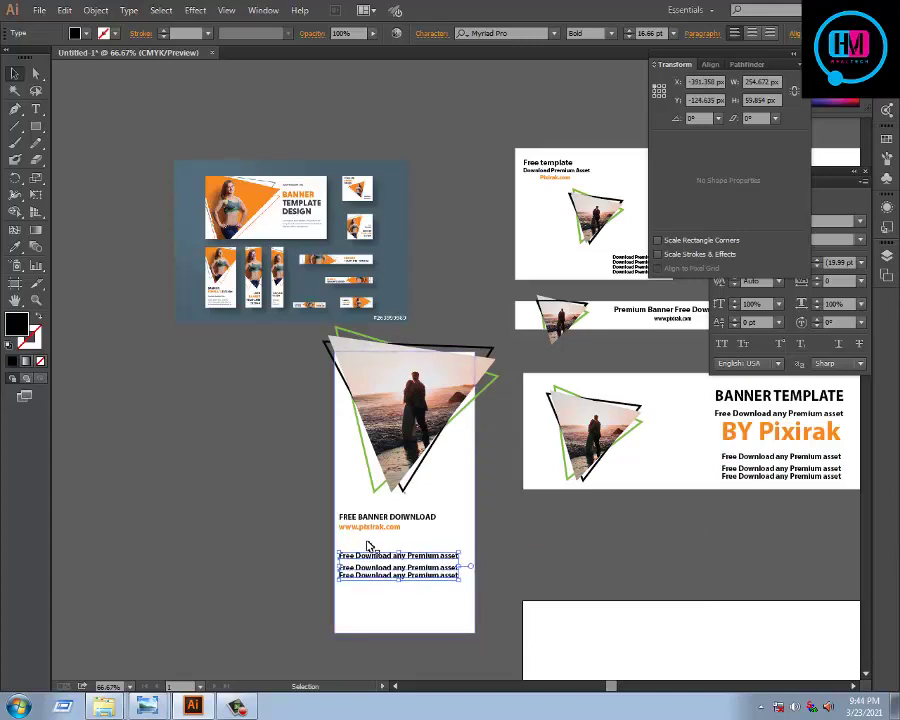
Step: Group the heading, URL and body text, and nudge the group slightly down
{"action": "left_click", "coordinate": [371, 528]}
{"action": "left_click", "coordinate": [372, 516], "text": "shift"}
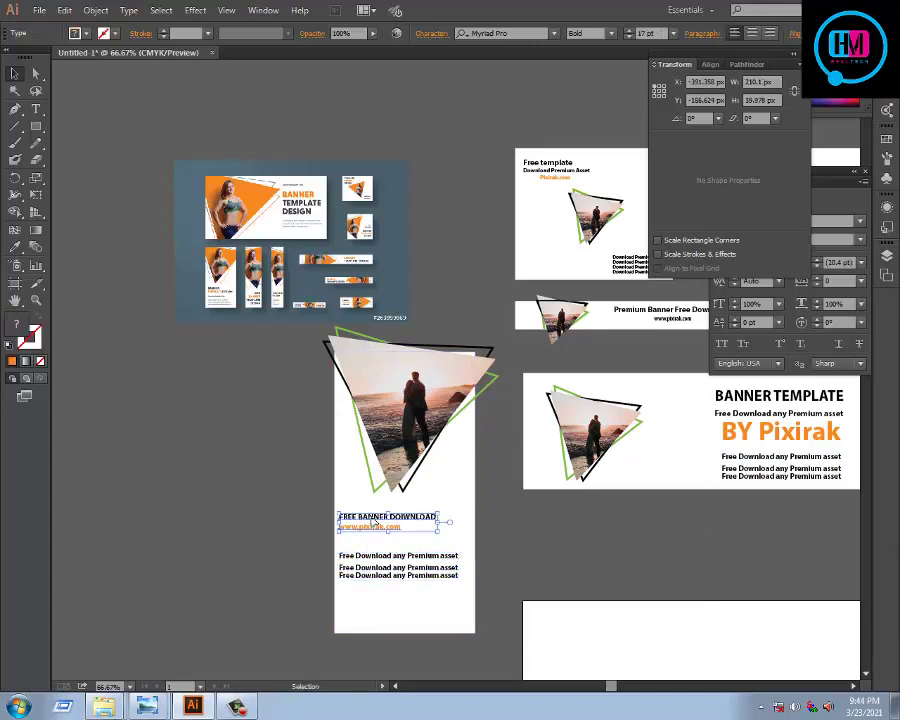
{"action": "left_click", "coordinate": [386, 575], "text": "shift"}
{"action": "key", "text": "ctrl+g"}
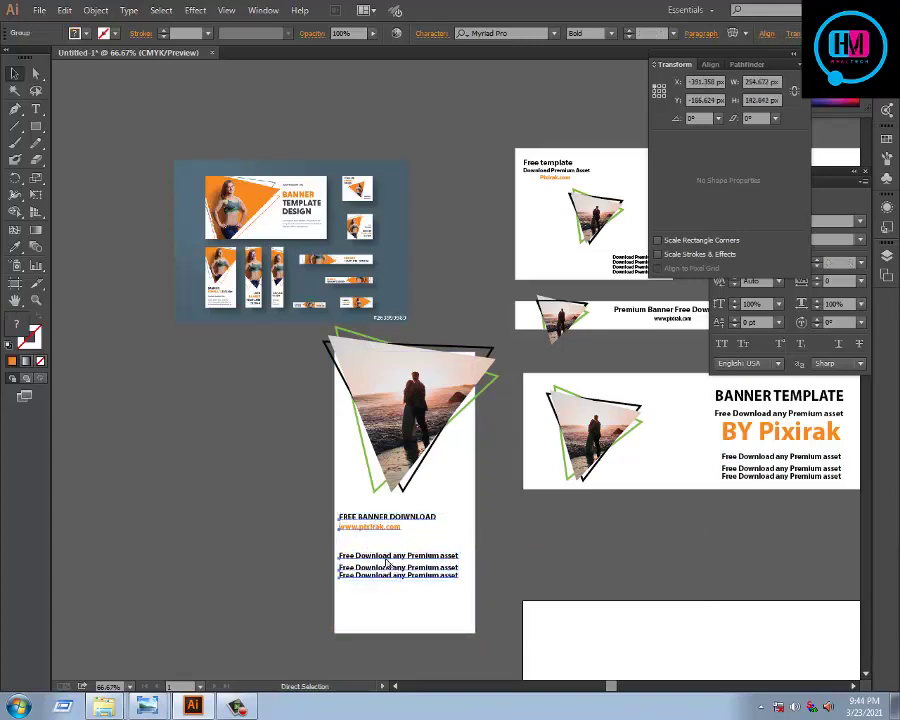
{"action": "key", "text": "Down"}
{"action": "key", "text": "Down"}
{"action": "key", "text": "Down"}
Step: Select all the vertical banner's artwork and move it beside the other banners
{"action": "scroll", "coordinate": [275, 365], "scroll_direction": "down", "scroll_amount": 1}
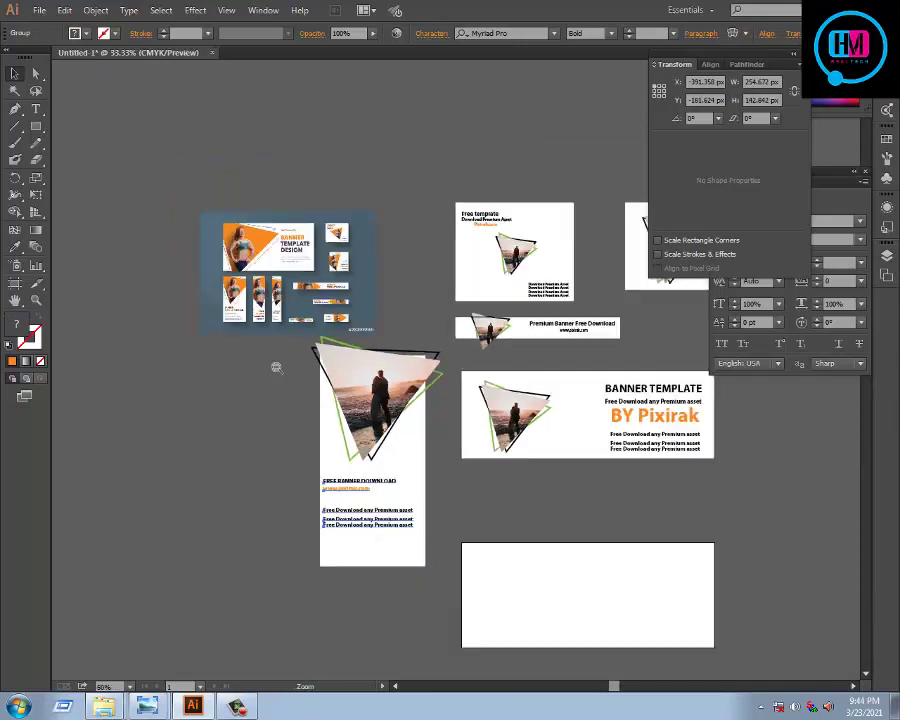
{"action": "scroll", "coordinate": [275, 365], "scroll_direction": "down", "scroll_amount": 1}
{"action": "mouse_move", "coordinate": [221, 428]}
{"action": "left_mouse_down"}
{"action": "mouse_move", "coordinate": [322, 410]}
{"action": "mouse_move", "coordinate": [614, 400]}
{"action": "left_mouse_up"}
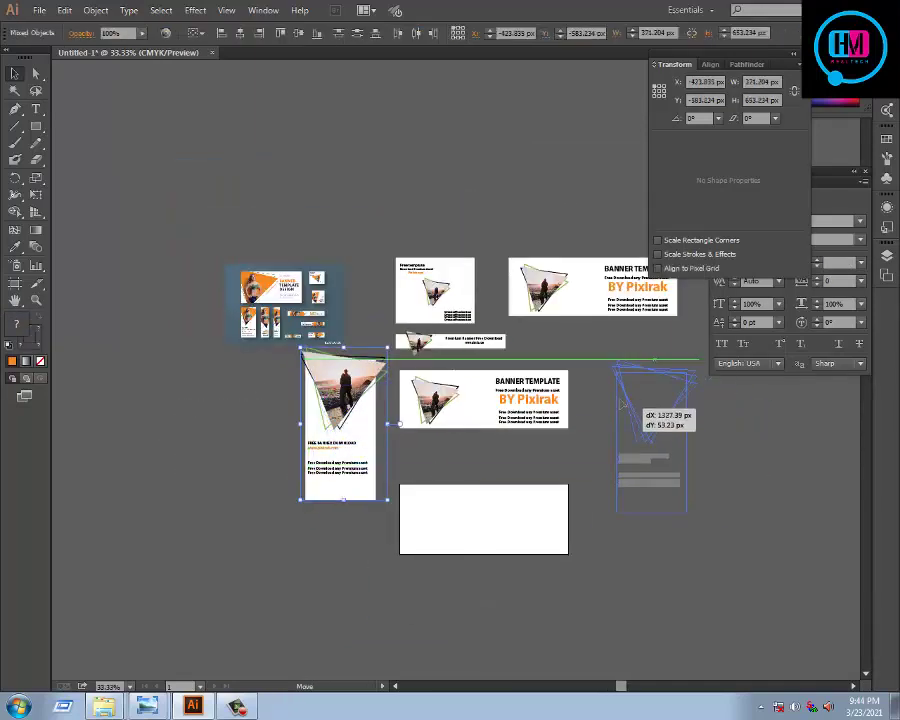
{"action": "left_click", "coordinate": [598, 598]}
{"action": "left_click_drag", "start_coordinate": [598, 598], "coordinate": [460, 629]}
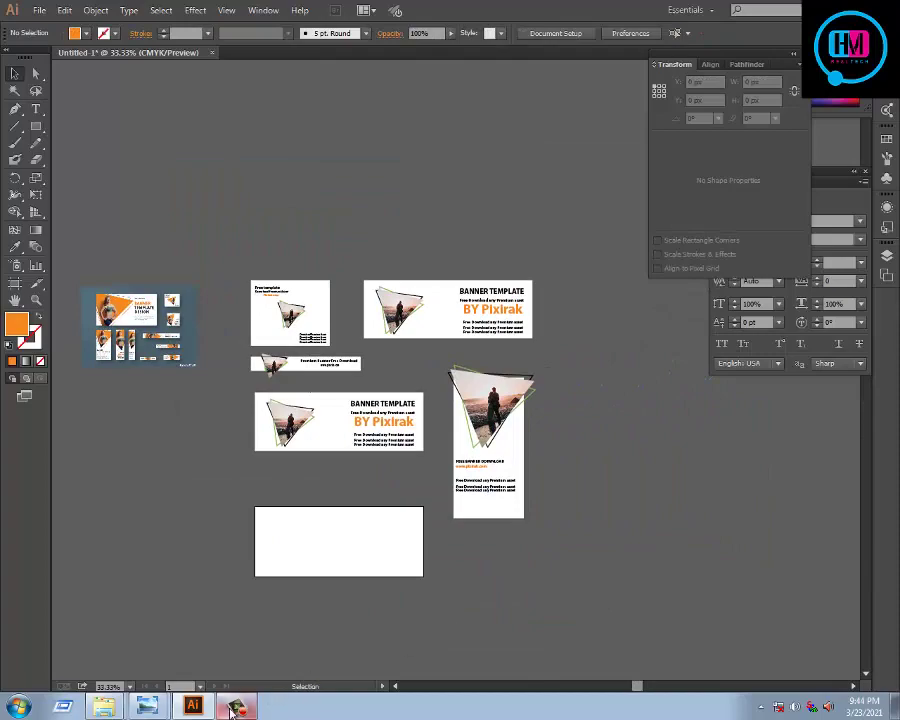